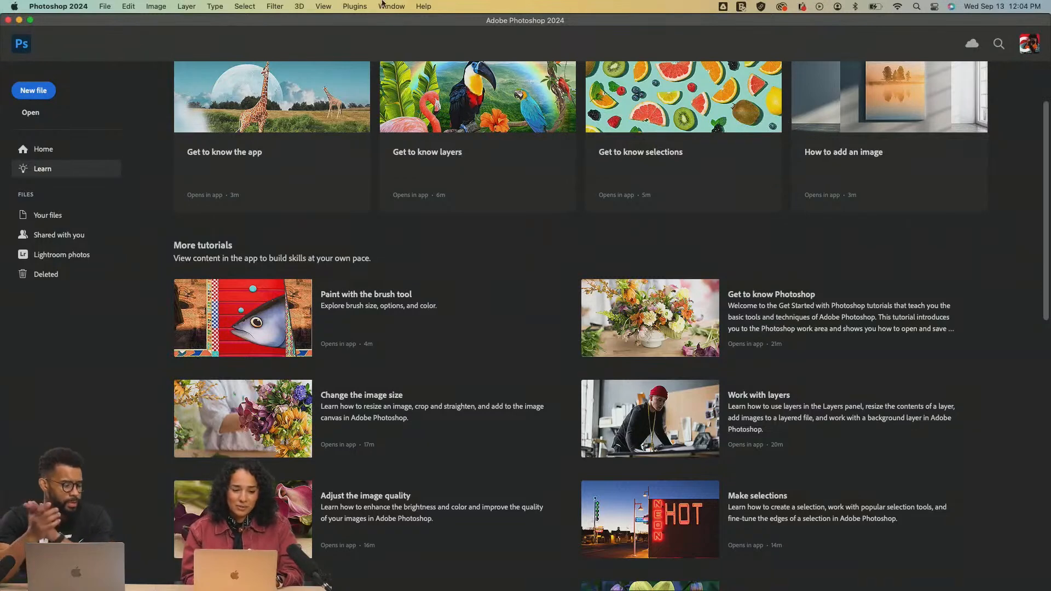
# Open the image characters2.jpg from the Image reference folder
pyautogui.click(30, 112)
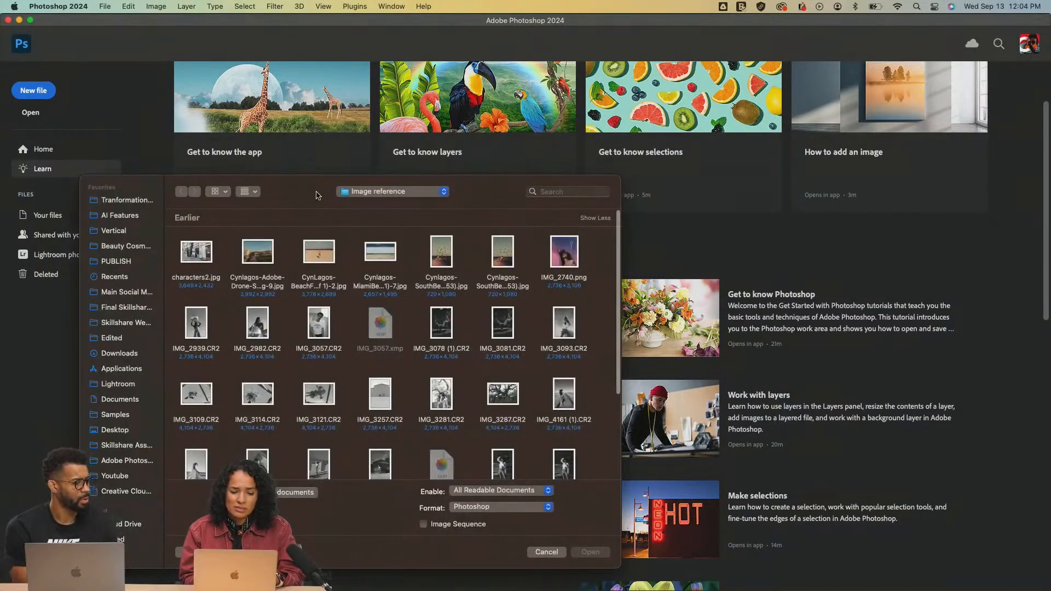
pyautogui.moveTo(317, 197); pyautogui.dragTo(355, 123)
pyautogui.click(241, 181)
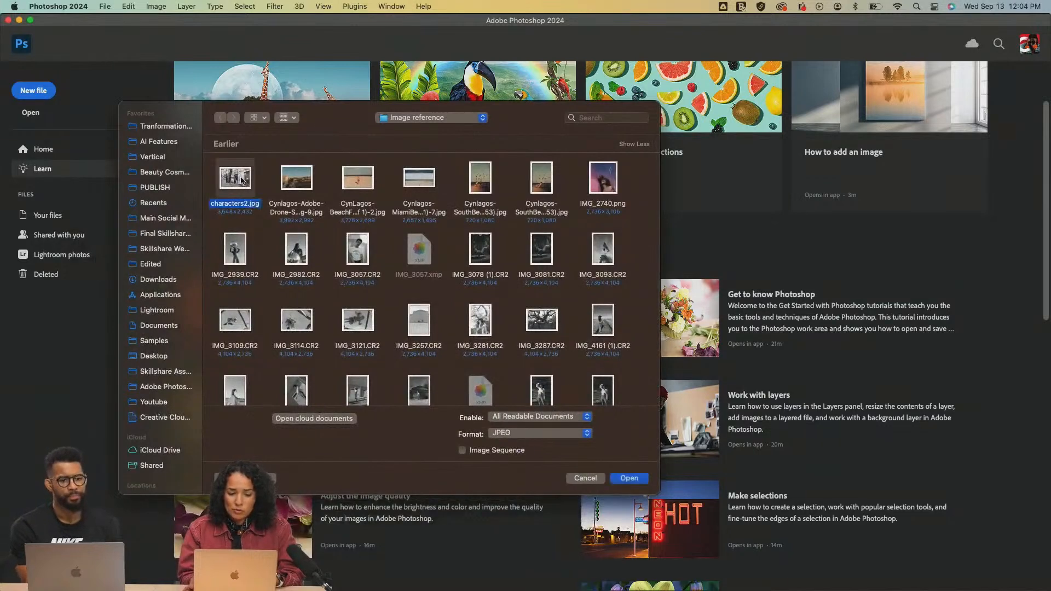
pyautogui.doubleClick(241, 181)
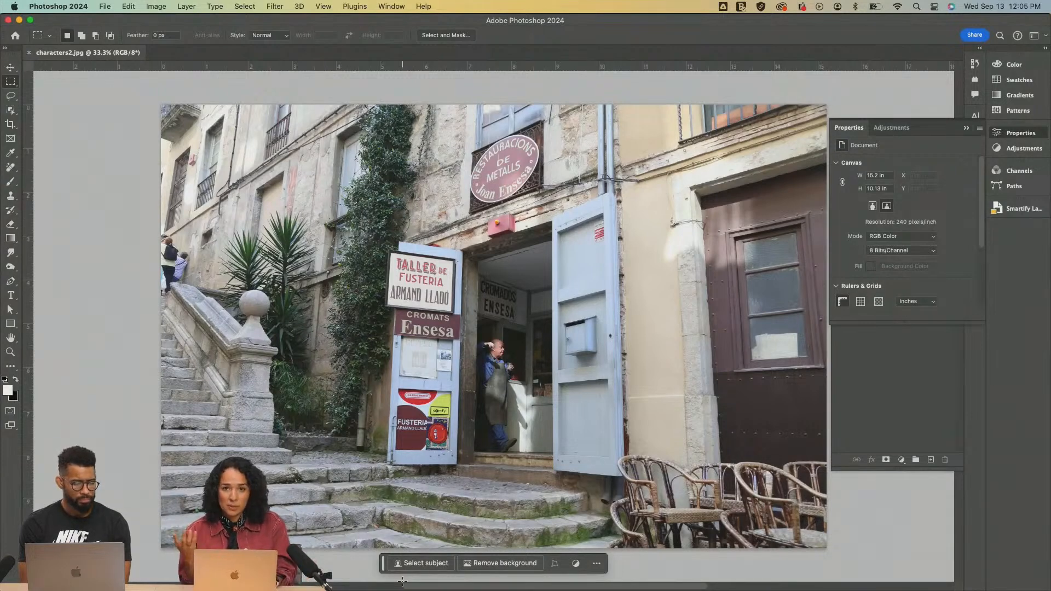
# Collapse the Properties panel to uncover the Layers panel and bring the whole photo back into view
pyautogui.press('z')
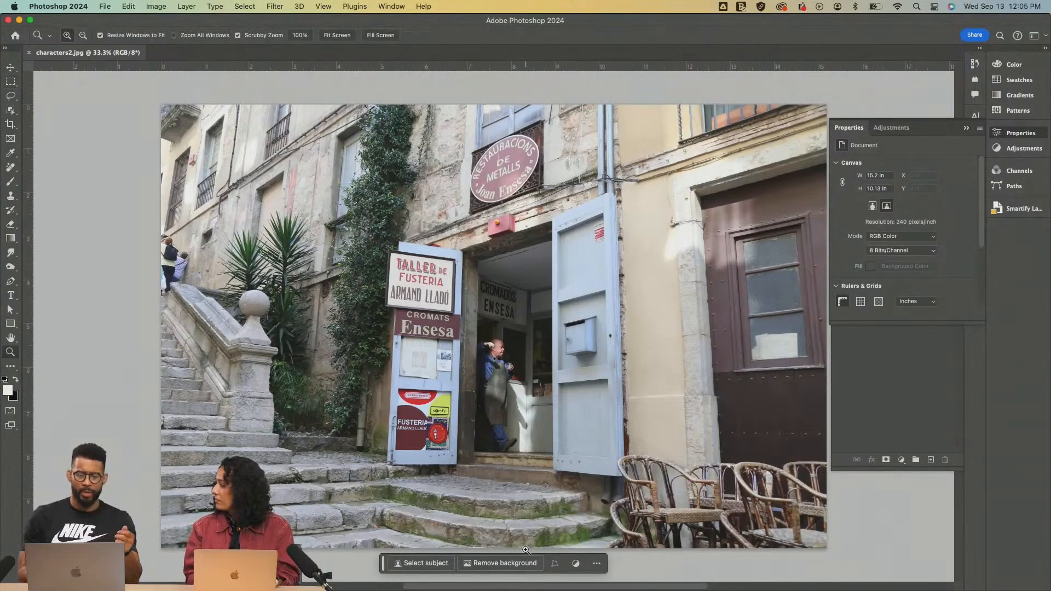
pyautogui.click(522, 388)
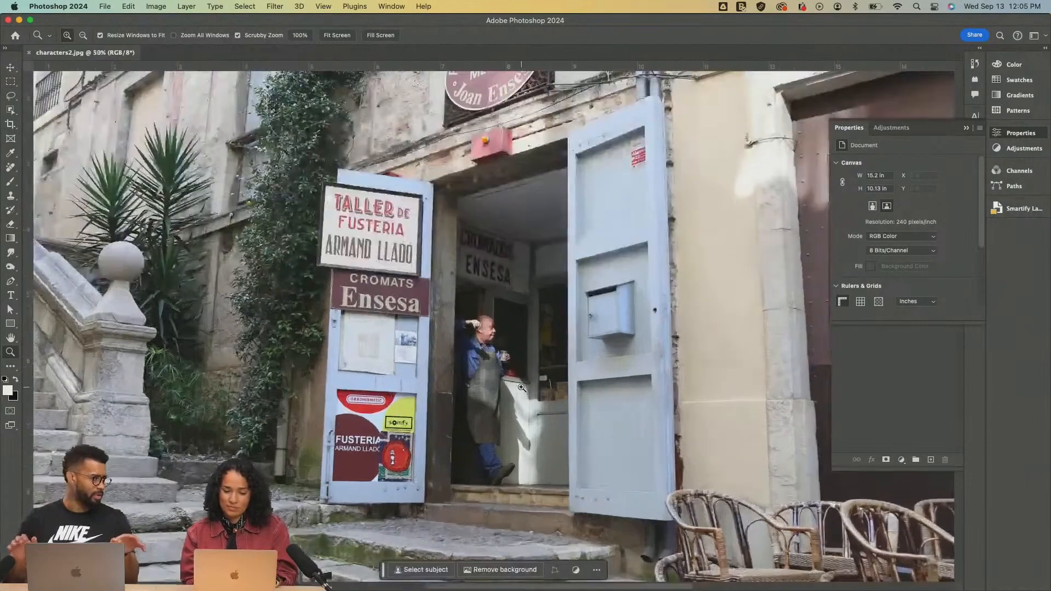
pyautogui.click(966, 129)
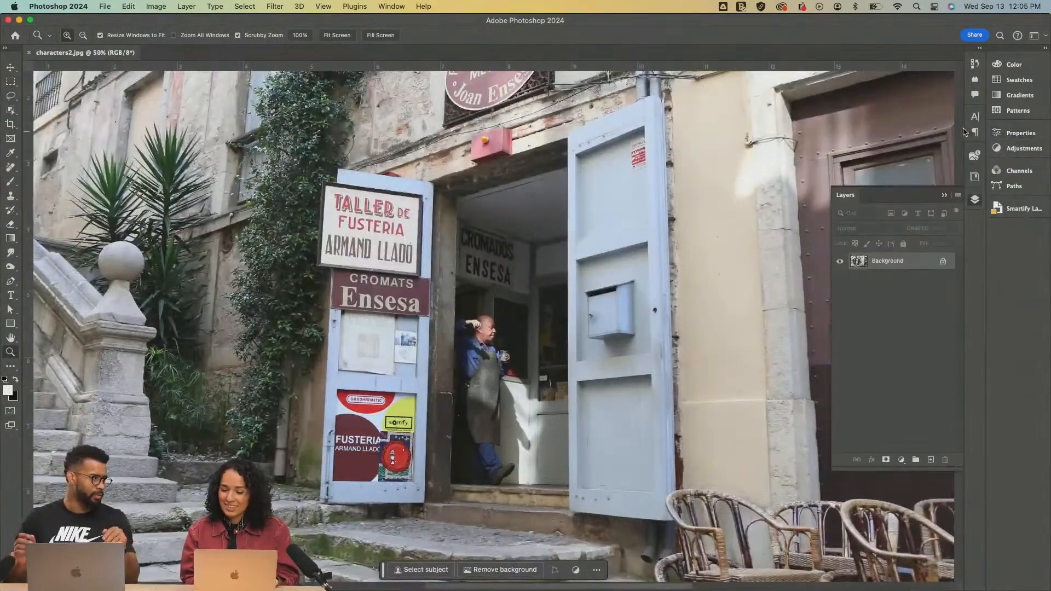
pyautogui.keyDown('alt'); pyautogui.click(597, 266); pyautogui.keyUp('alt')
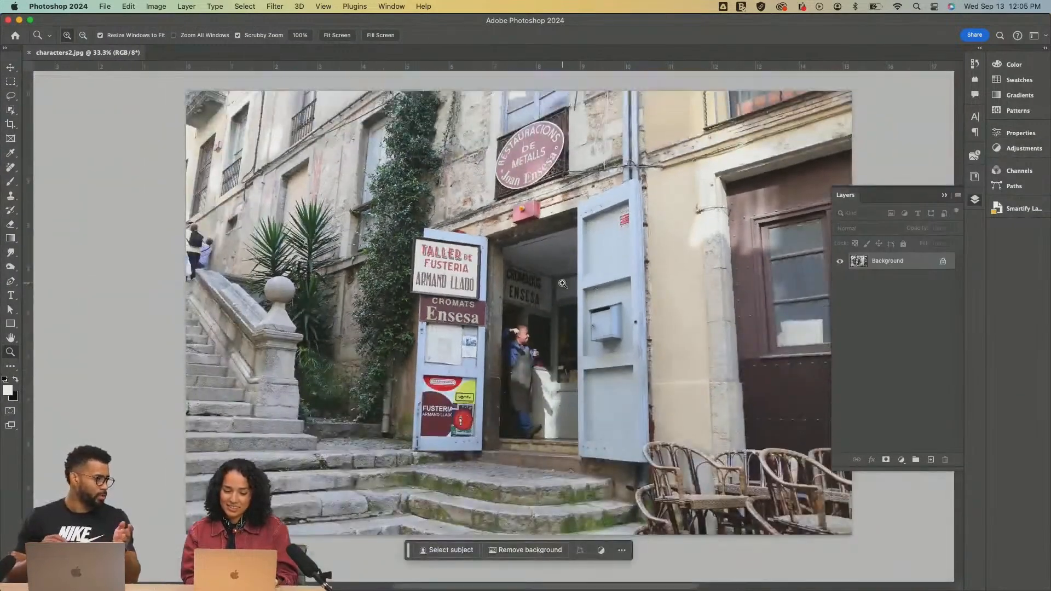
pyautogui.press('v')
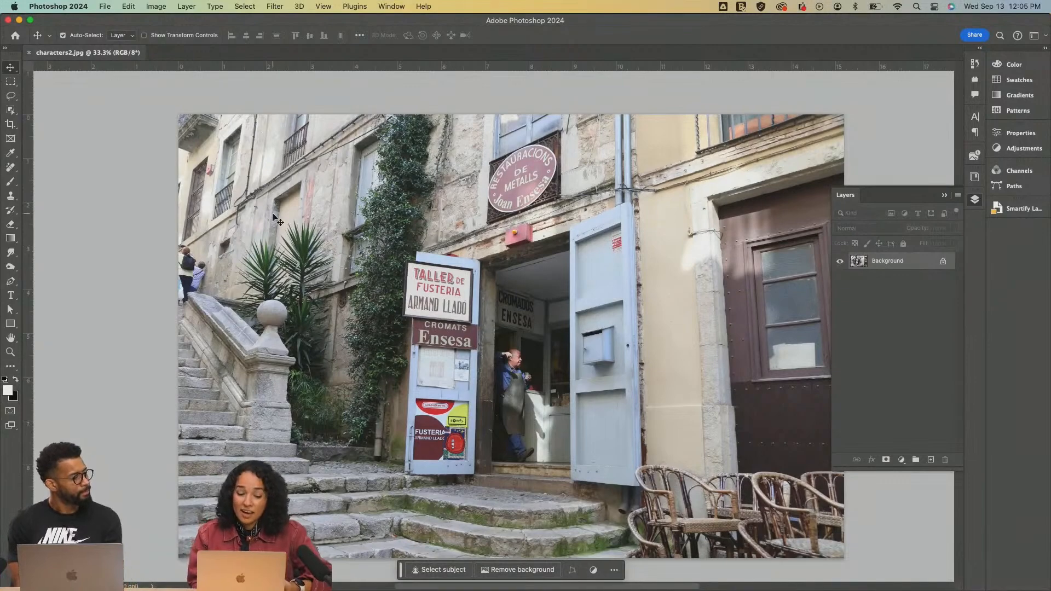
# Examine the two people at the top of the stone staircase along the photo's edge up close
pyautogui.press('z')
pyautogui.click(215, 241)
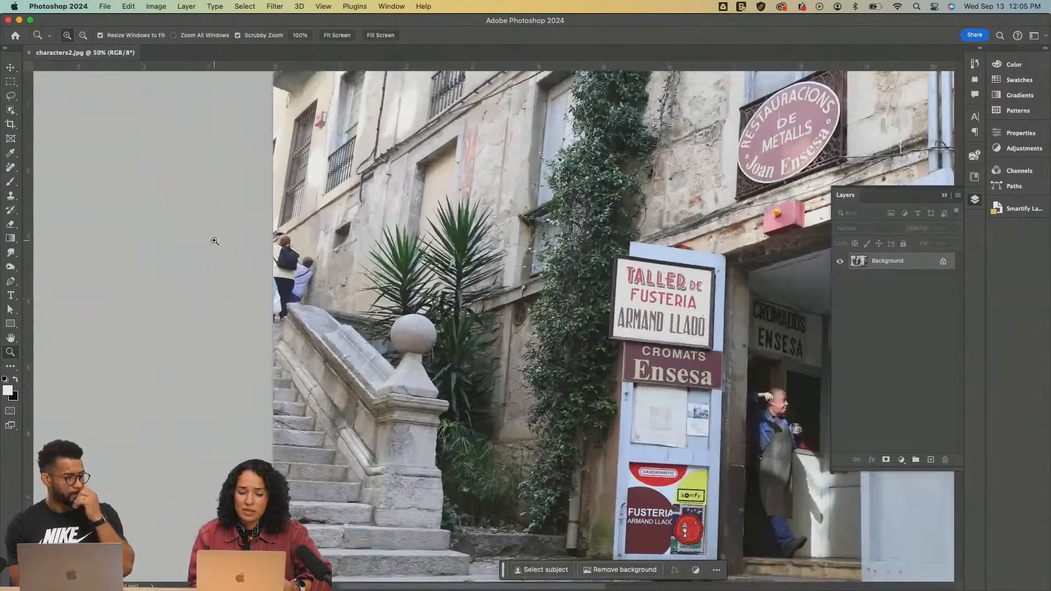
pyautogui.moveTo(279, 290); pyautogui.dragTo(278, 289)
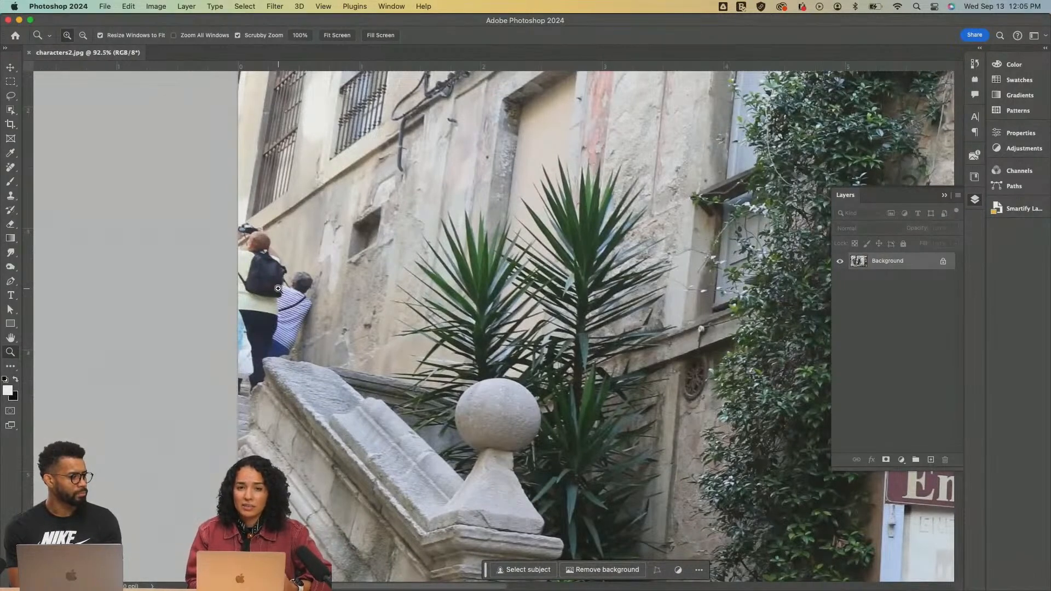
pyautogui.moveTo(263, 297); pyautogui.dragTo(263, 298)
pyautogui.scroll(-5, 263, 299)
pyautogui.hscroll(8, 262, 300)
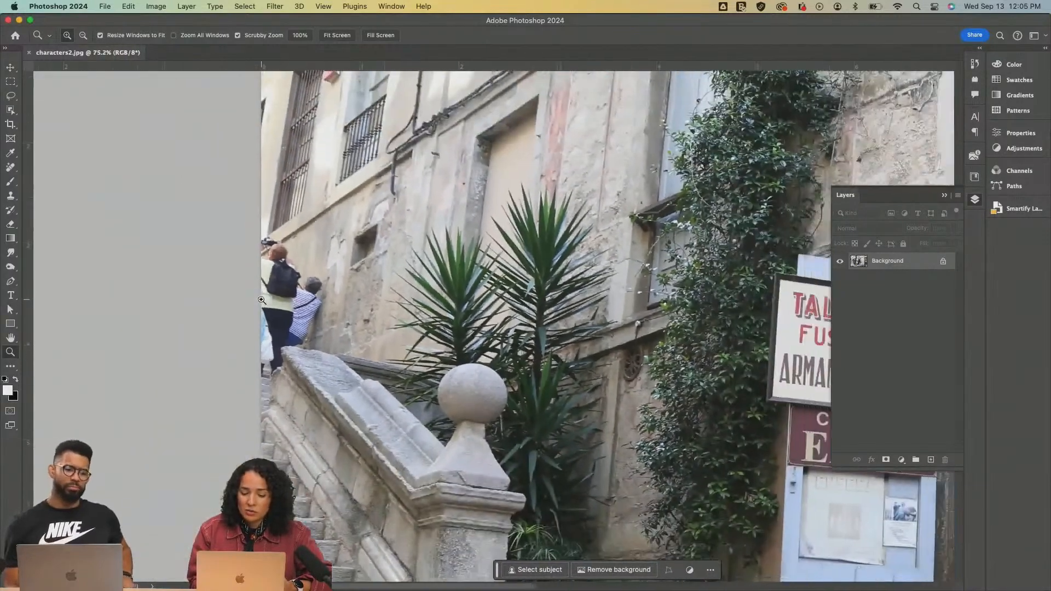
pyautogui.scroll(-4, 262, 300)
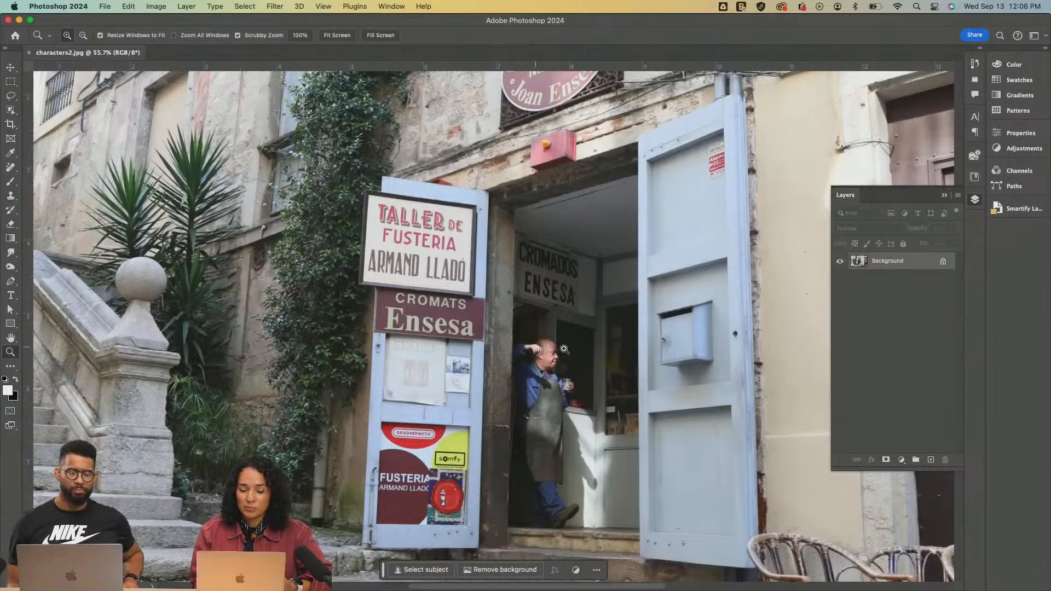
# Inspect the man in the doorway and the shop signs around and above the entrance
pyautogui.scroll(-5, 543, 443)
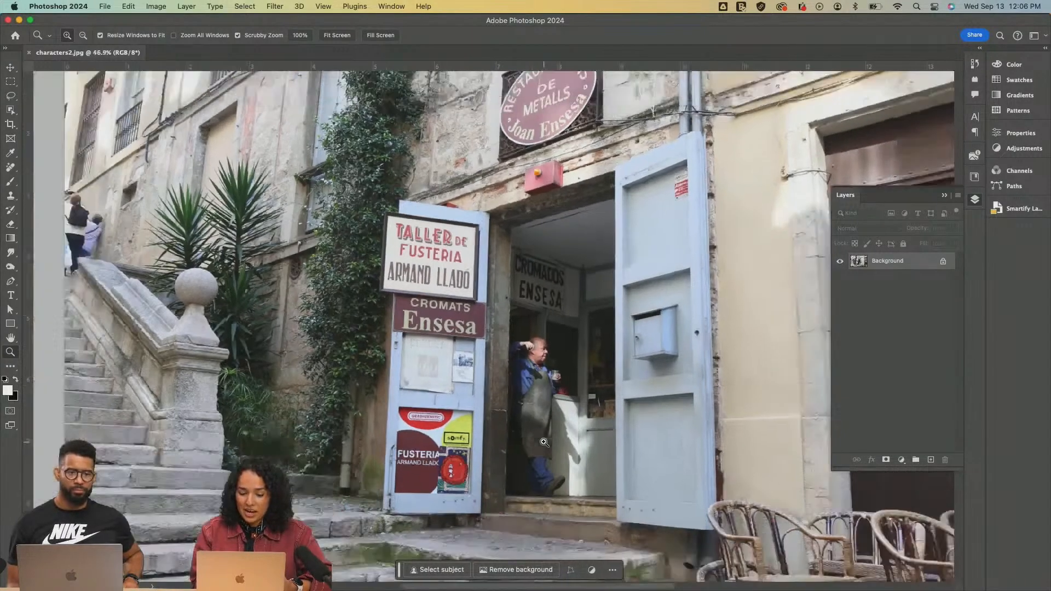
pyautogui.hscroll(2, 544, 442)
pyautogui.hscroll(-2, 544, 443)
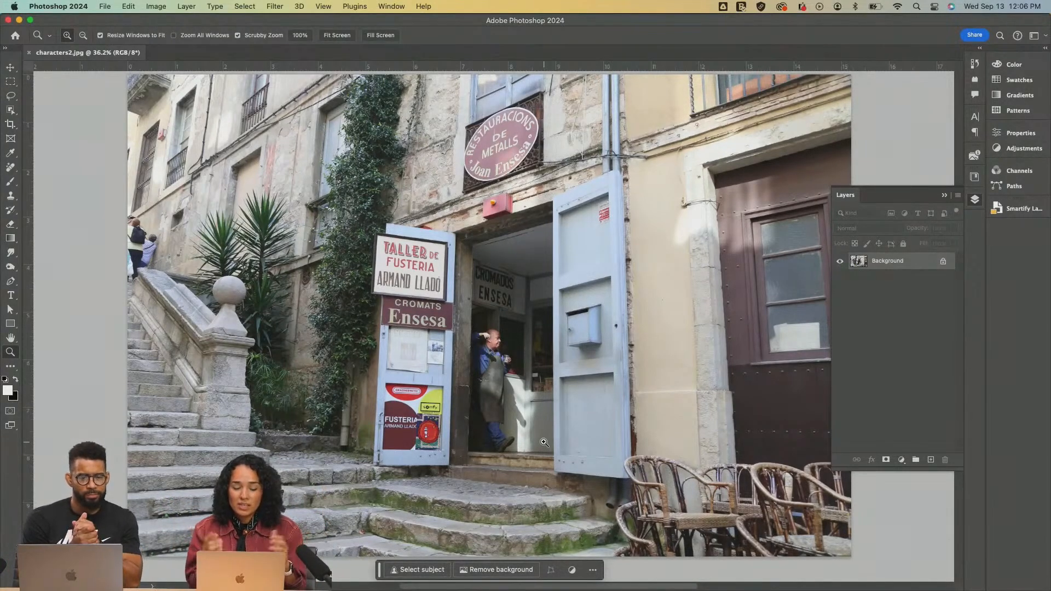
pyautogui.click(502, 380)
pyautogui.click(503, 379)
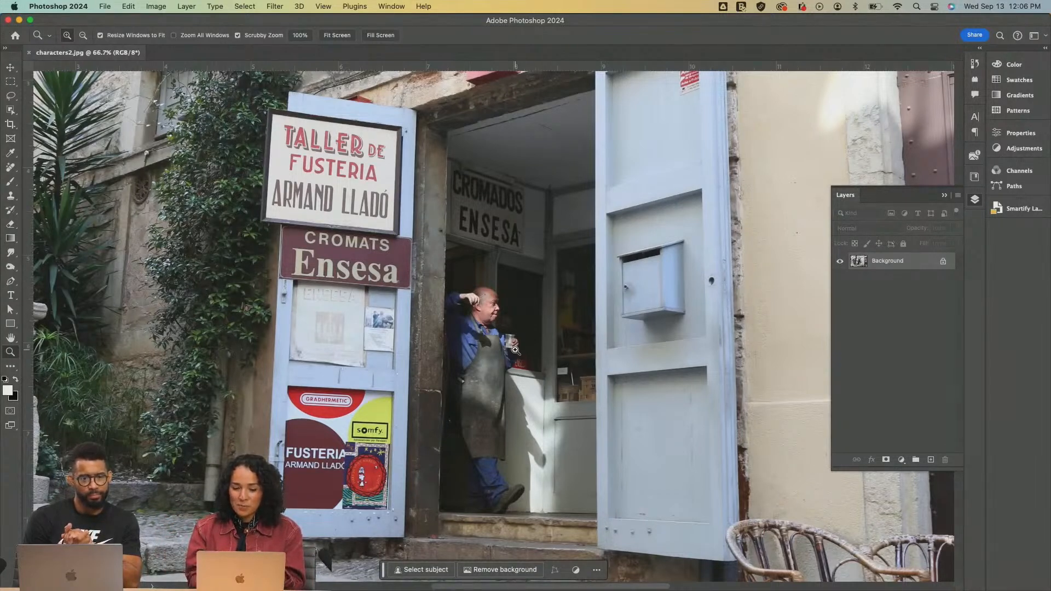
pyautogui.scroll(3, 515, 350)
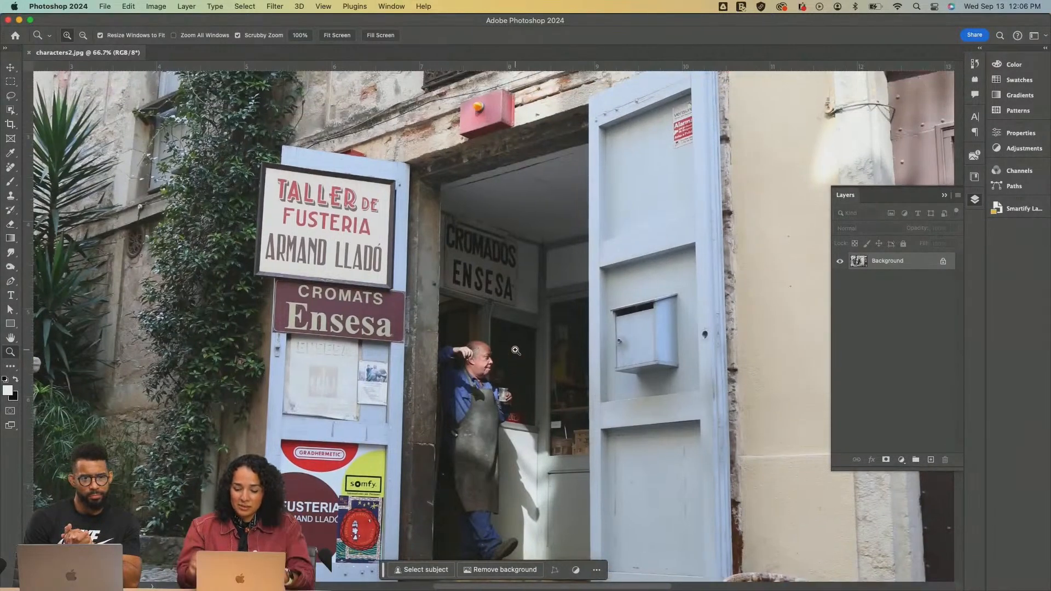
pyautogui.press('super+minus')
pyautogui.press('super+minus')
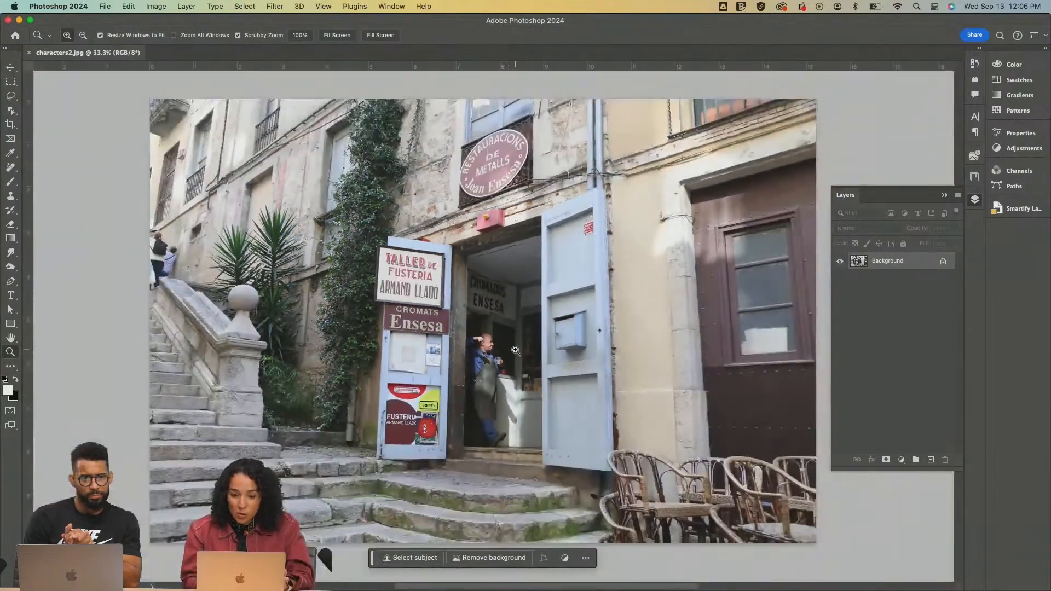
pyautogui.click(518, 176)
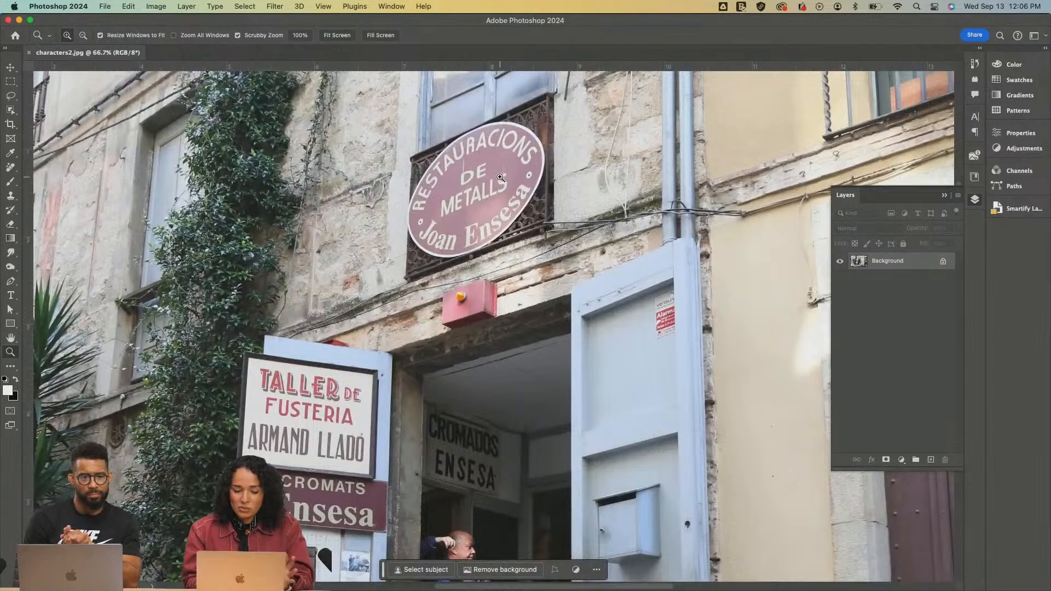
pyautogui.scroll(-5, 500, 177)
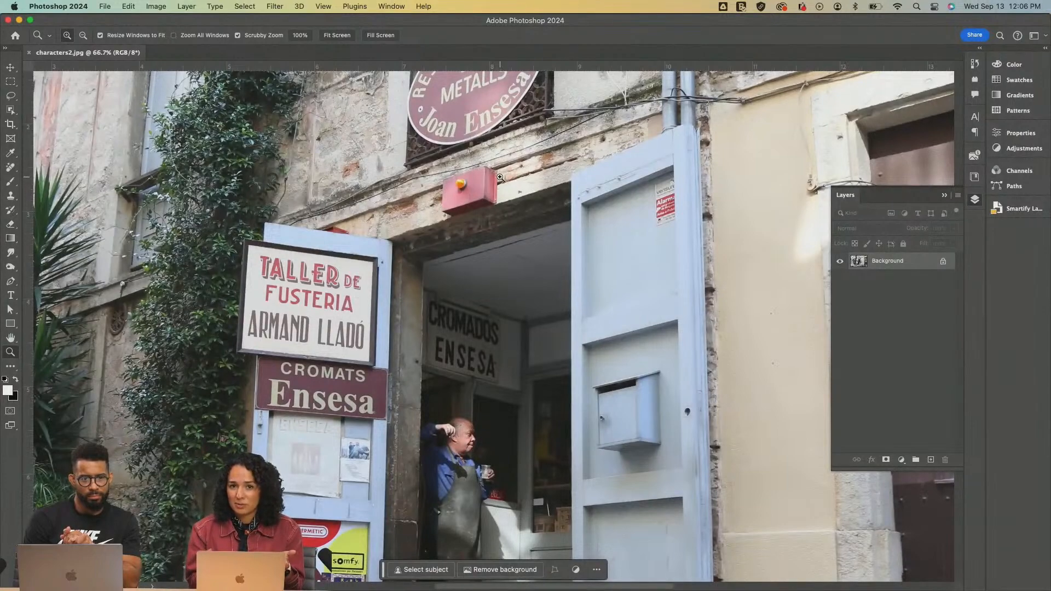
pyautogui.scroll(-5, 500, 177)
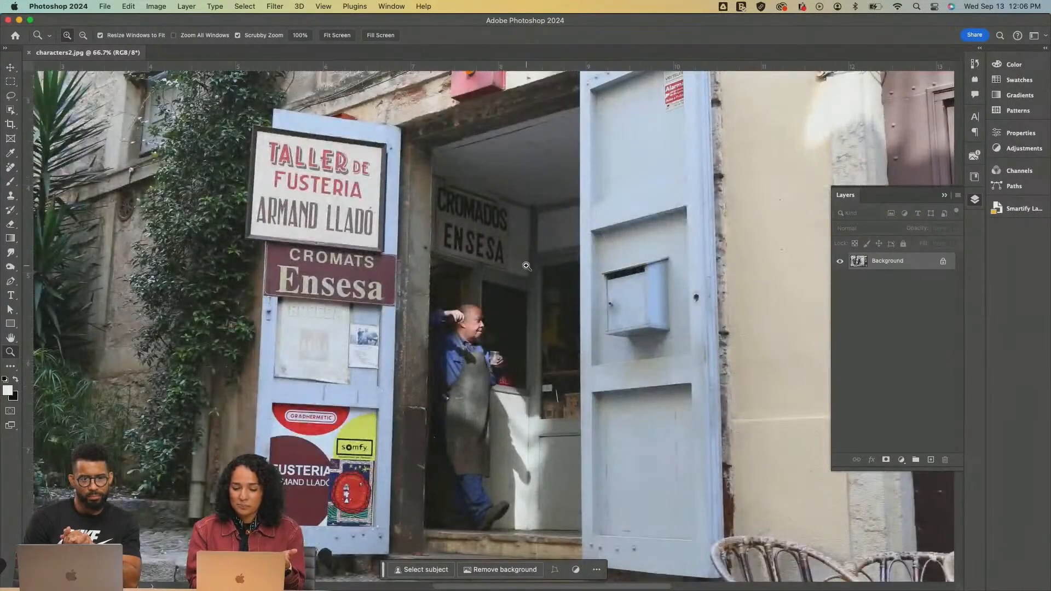
pyautogui.press('super+minus')
pyautogui.press('super+minus')
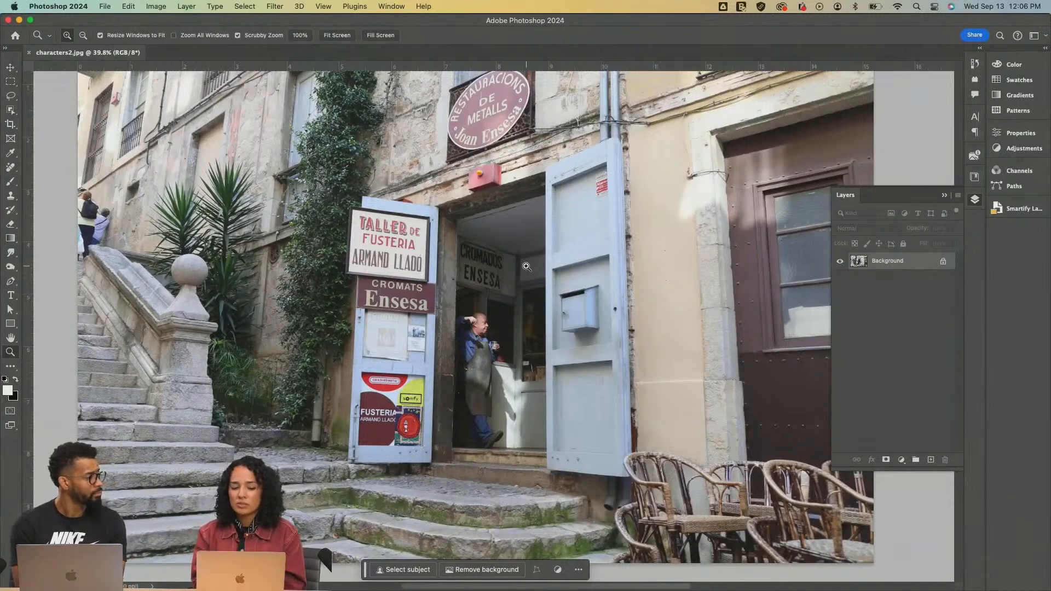
# Lasso a loose selection with a 5 px feather around the two people at the top of the staircase
pyautogui.scroll(2, 527, 267)
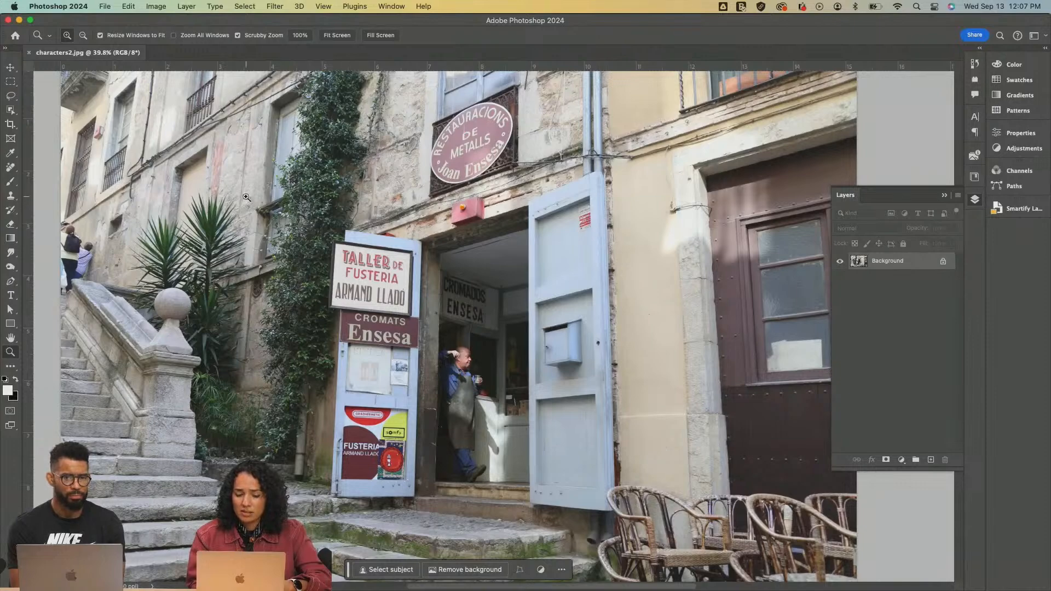
pyautogui.hscroll(-3, 246, 197)
pyautogui.scroll(2, 246, 197)
pyautogui.scroll(-4, 246, 196)
pyautogui.scroll(2, 246, 197)
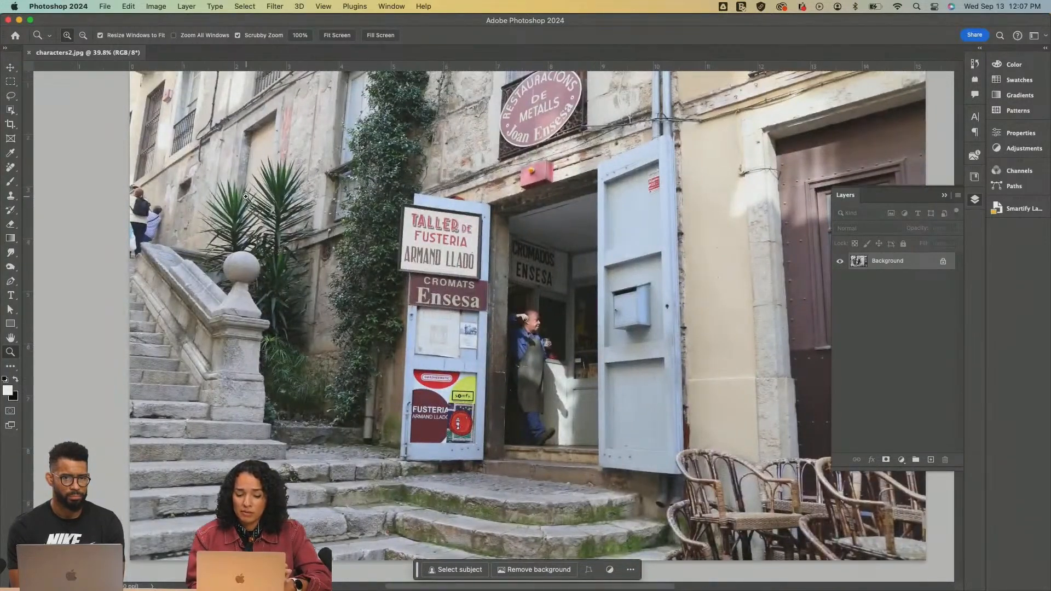
pyautogui.click(146, 217)
pyautogui.click(145, 217)
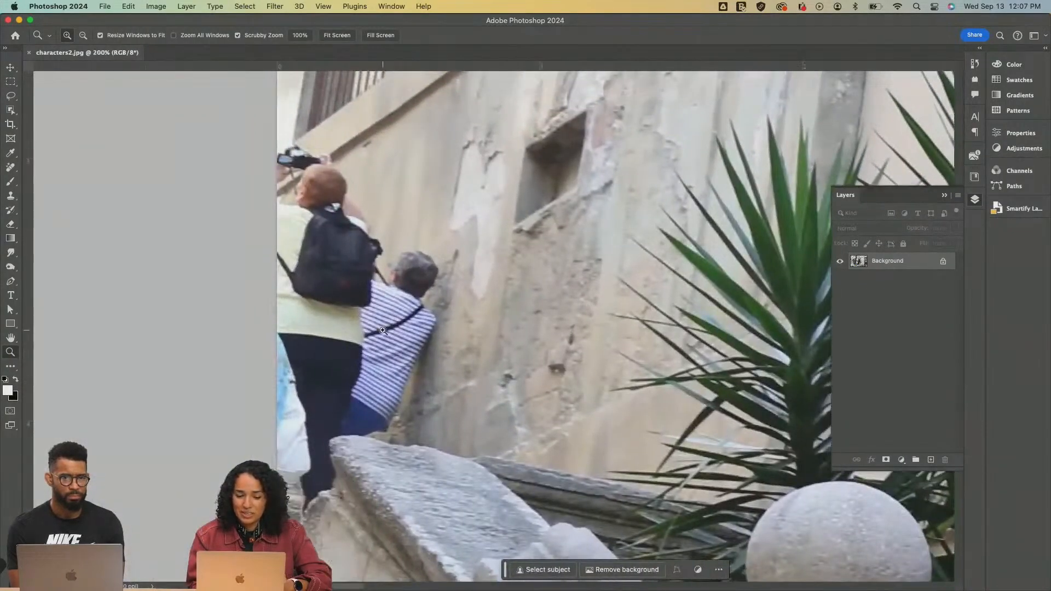
pyautogui.hscroll(-1, 383, 331)
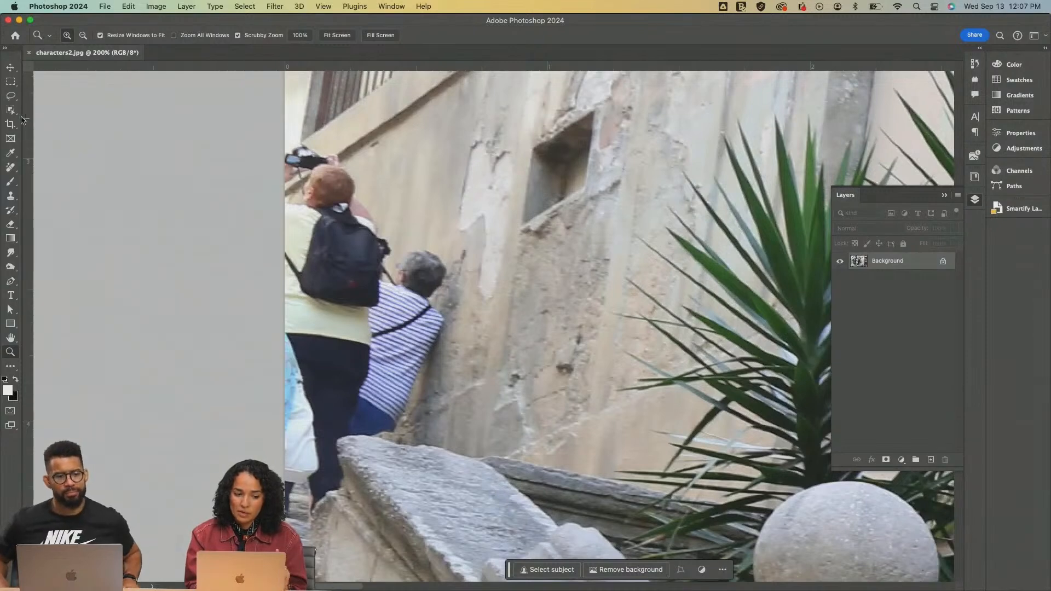
pyautogui.click(10, 96)
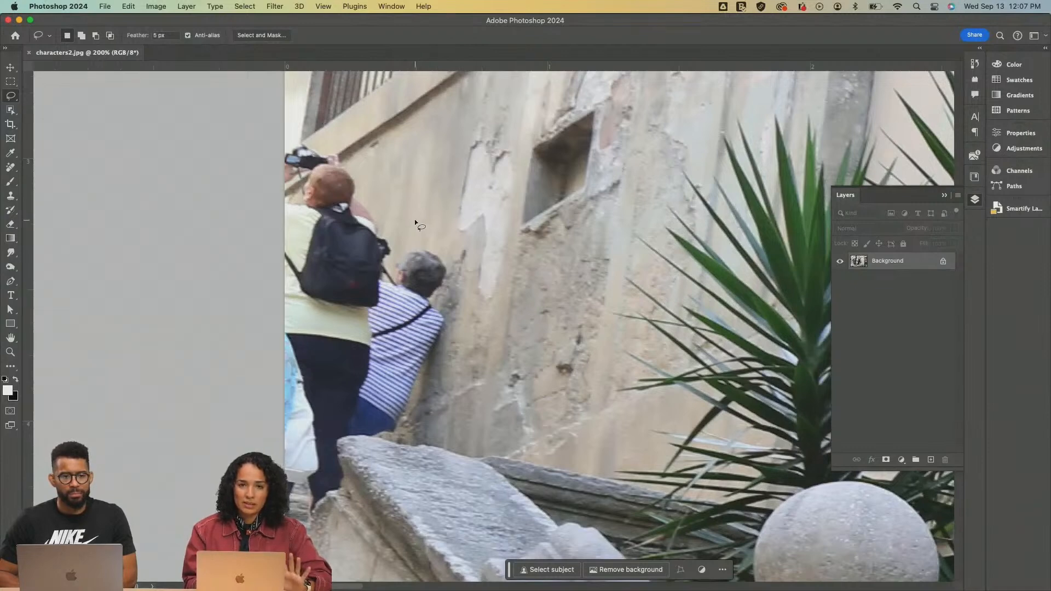
pyautogui.moveTo(415, 219)
pyautogui.mouseDown()
pyautogui.moveTo(324, 124)
pyautogui.moveTo(284, 138)
pyautogui.moveTo(248, 169)
pyautogui.moveTo(232, 202)
pyautogui.moveTo(224, 366)
pyautogui.moveTo(321, 527)
pyautogui.moveTo(391, 478)
pyautogui.moveTo(448, 416)
pyautogui.moveTo(474, 350)
pyautogui.moveTo(444, 263)
pyautogui.moveTo(460, 252)
pyautogui.moveTo(414, 219)
pyautogui.mouseUp()
pyautogui.moveTo(454, 253)
pyautogui.mouseDown()
pyautogui.moveTo(431, 255)
pyautogui.moveTo(420, 276)
pyautogui.moveTo(431, 297)
pyautogui.moveTo(466, 290)
pyautogui.moveTo(458, 269)
pyautogui.mouseUp()
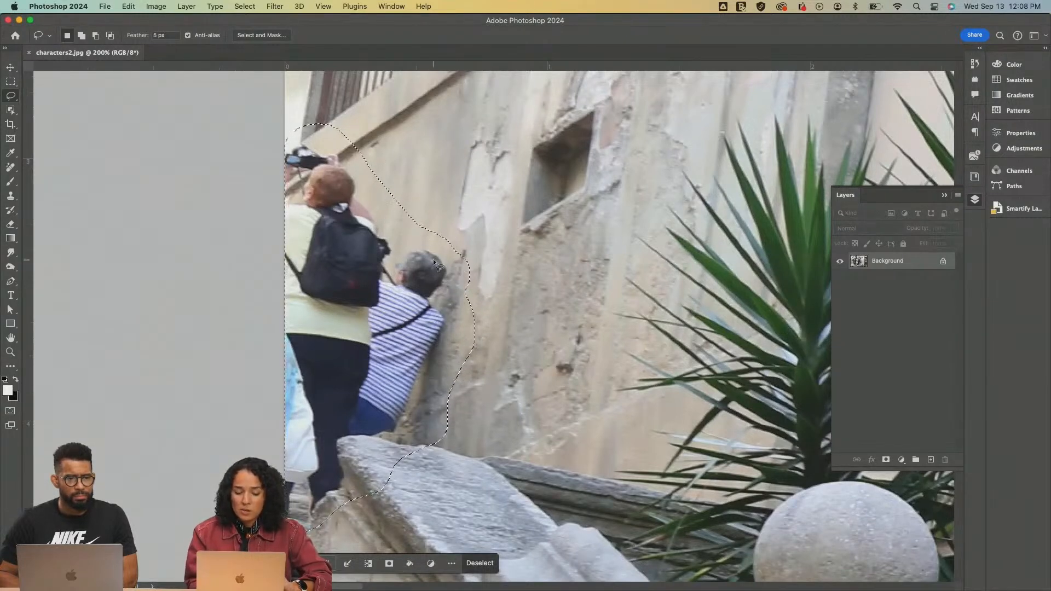
# Try Content-Aware Fill on the selected people, inspect the preview at 60% zoom, and leave without applying it
pyautogui.scroll(-5, 438, 266)
pyautogui.scroll(3, 435, 263)
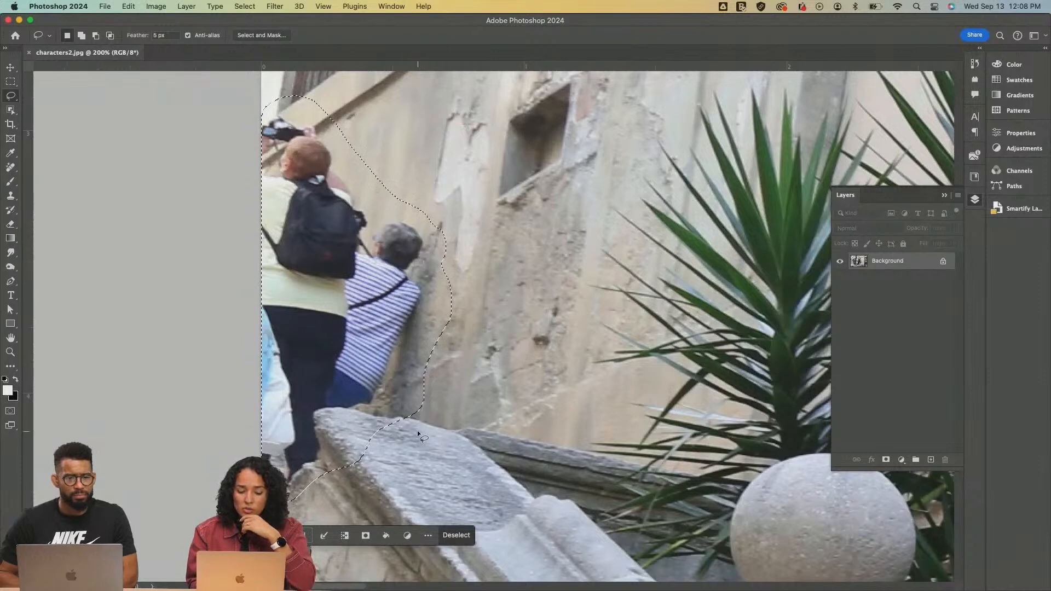
pyautogui.rightClick(375, 308)
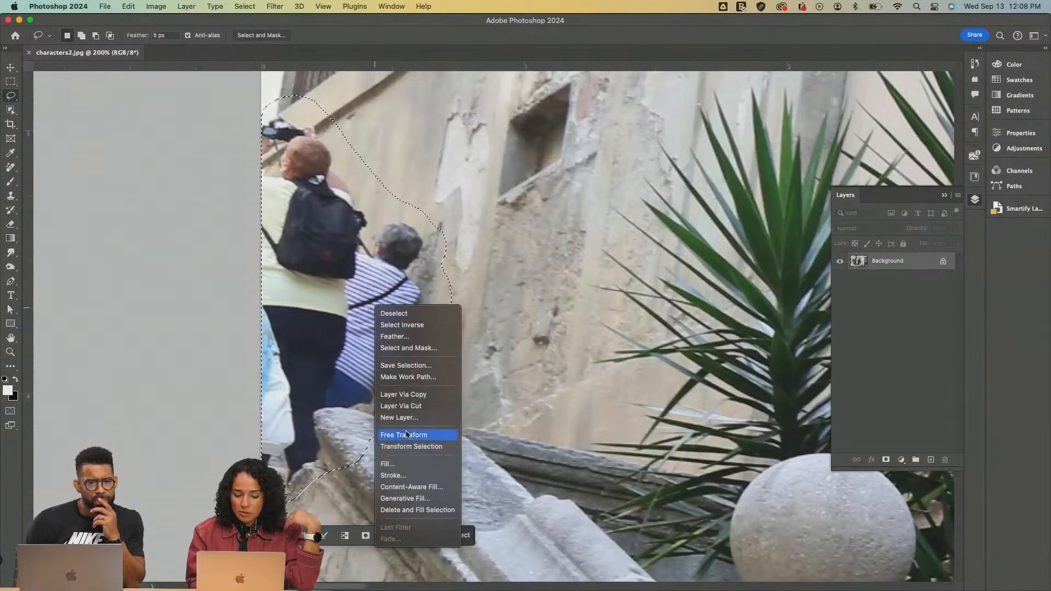
pyautogui.click(411, 486)
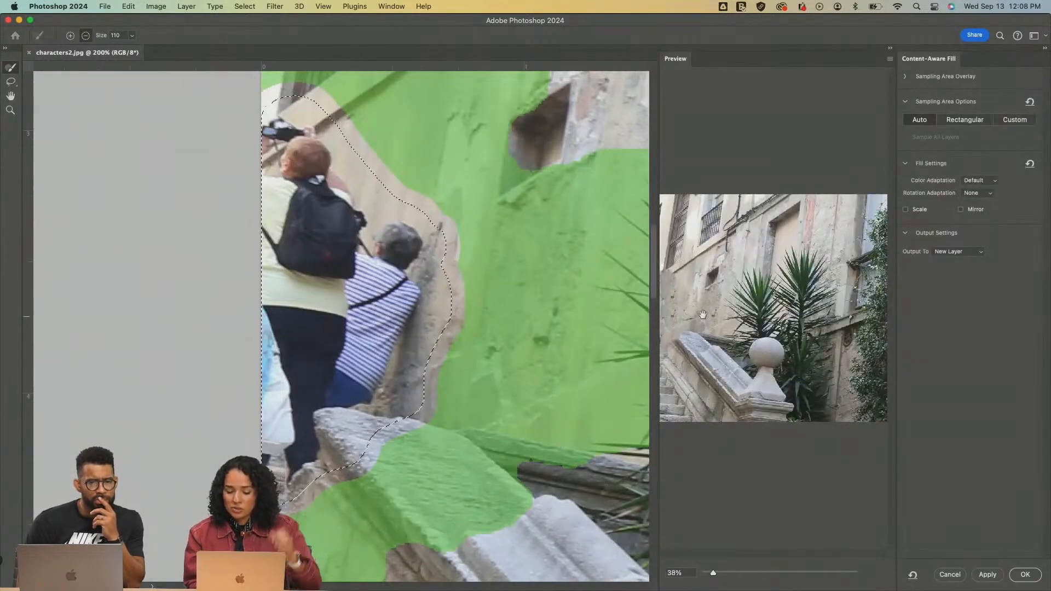
pyautogui.click(679, 572)
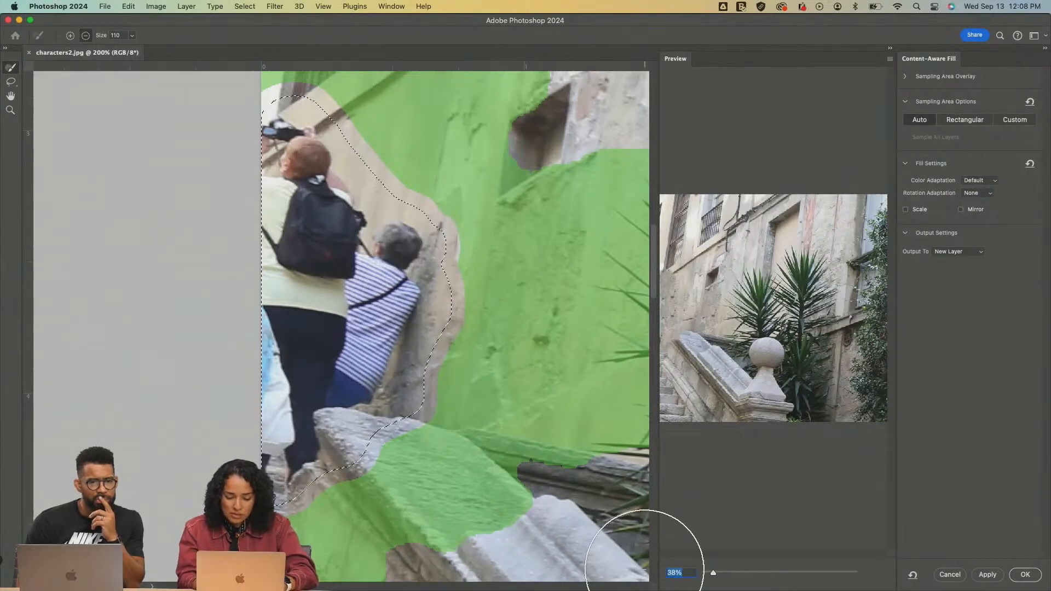
pyautogui.write('60')
pyautogui.press('Return')
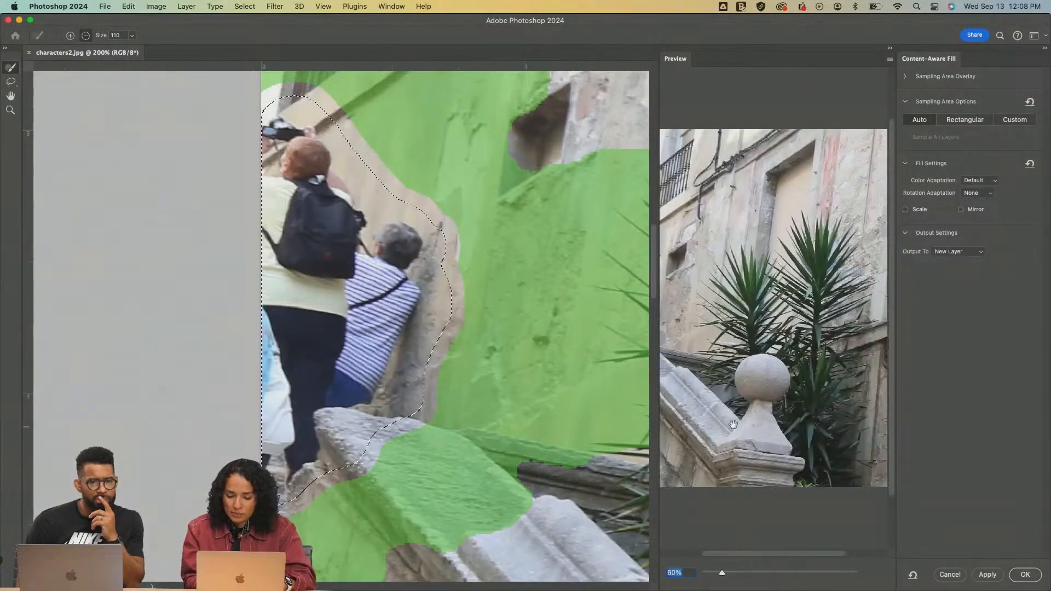
pyautogui.moveTo(753, 426); pyautogui.dragTo(913, 424)
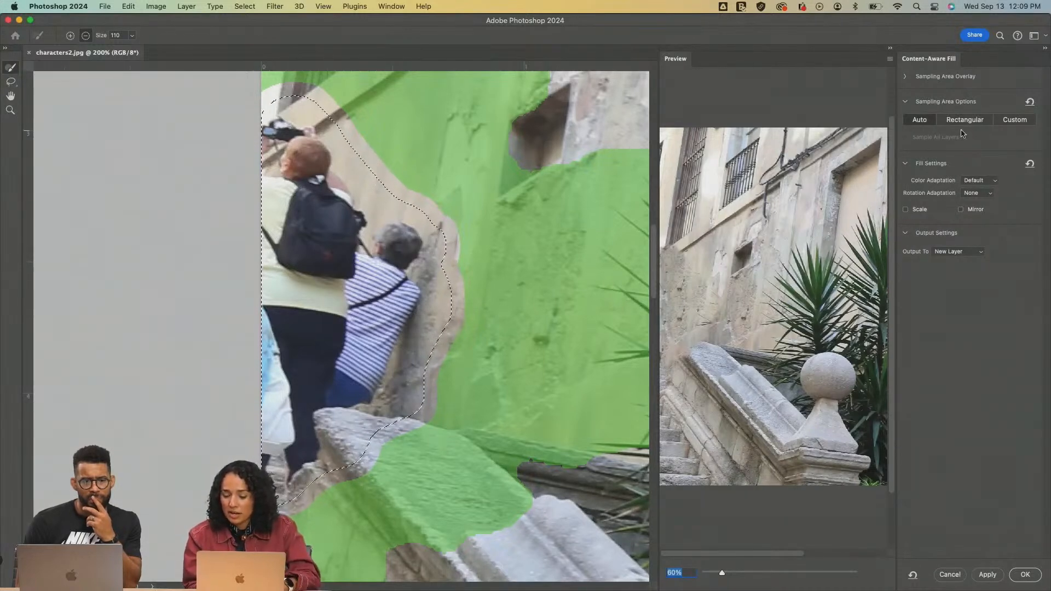
pyautogui.click(906, 102)
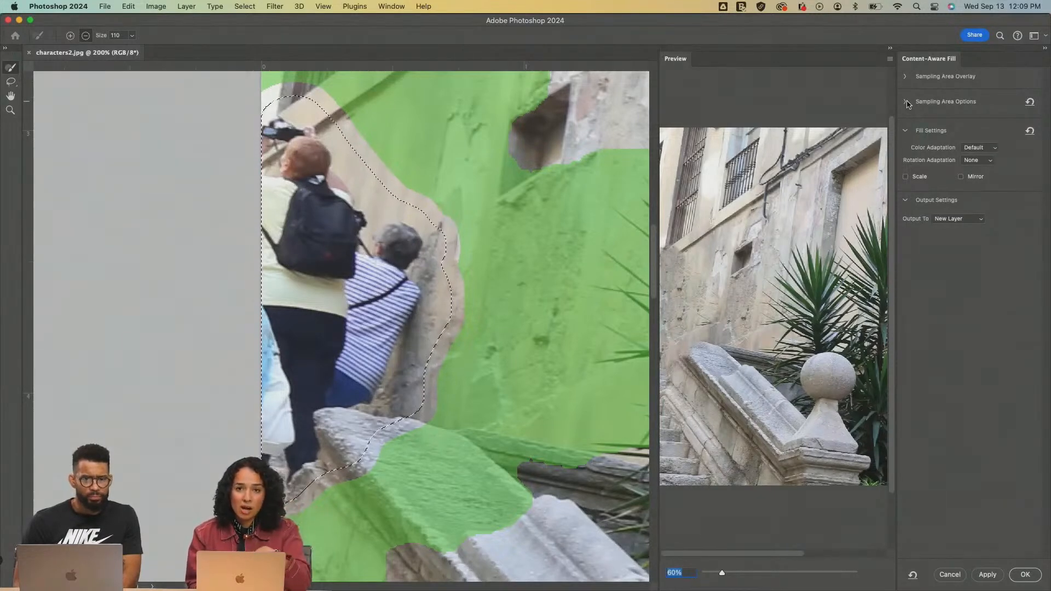
pyautogui.click(950, 575)
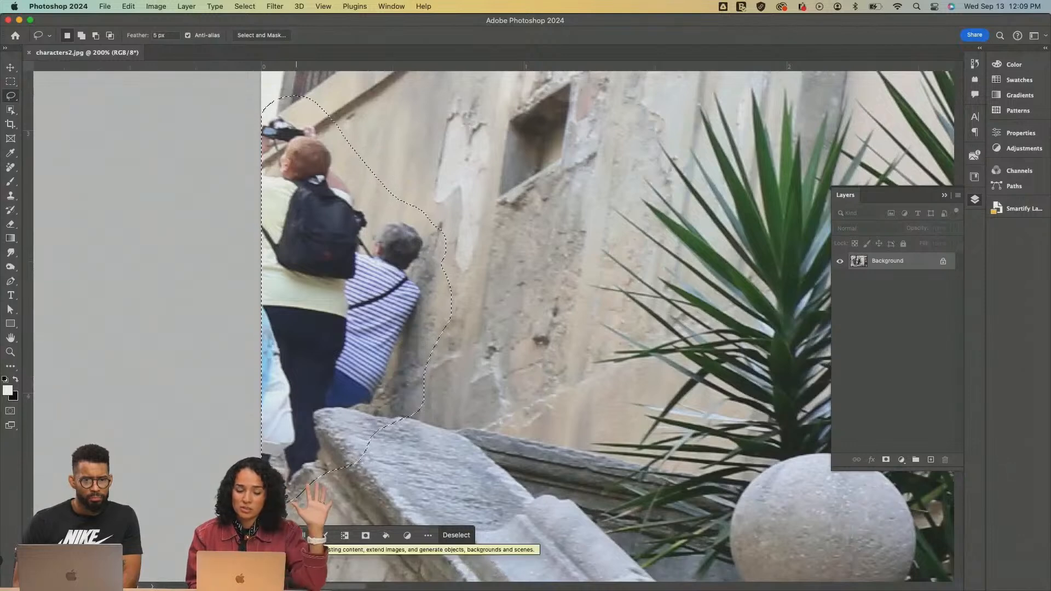
# Run Generative Fill with an empty prompt on the selected people at the top of the staircase
pyautogui.click(400, 8)
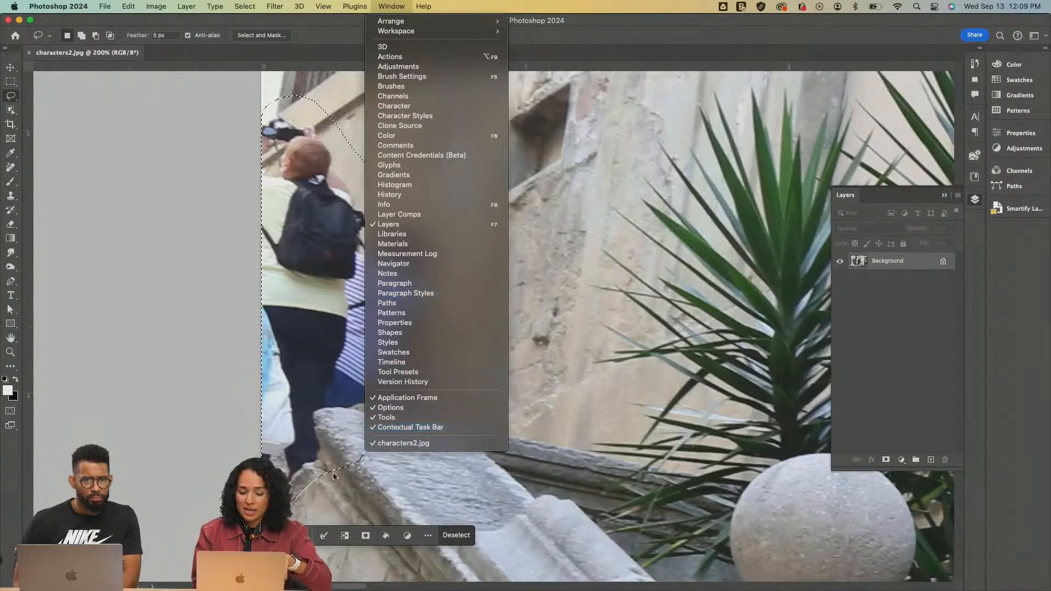
pyautogui.click(308, 535)
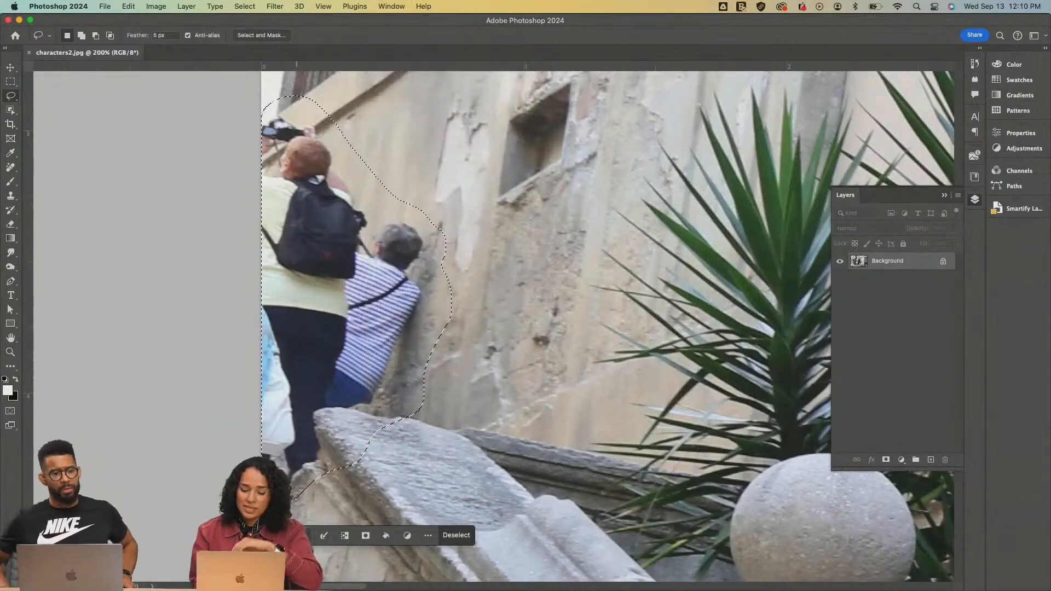
pyautogui.click(300, 536)
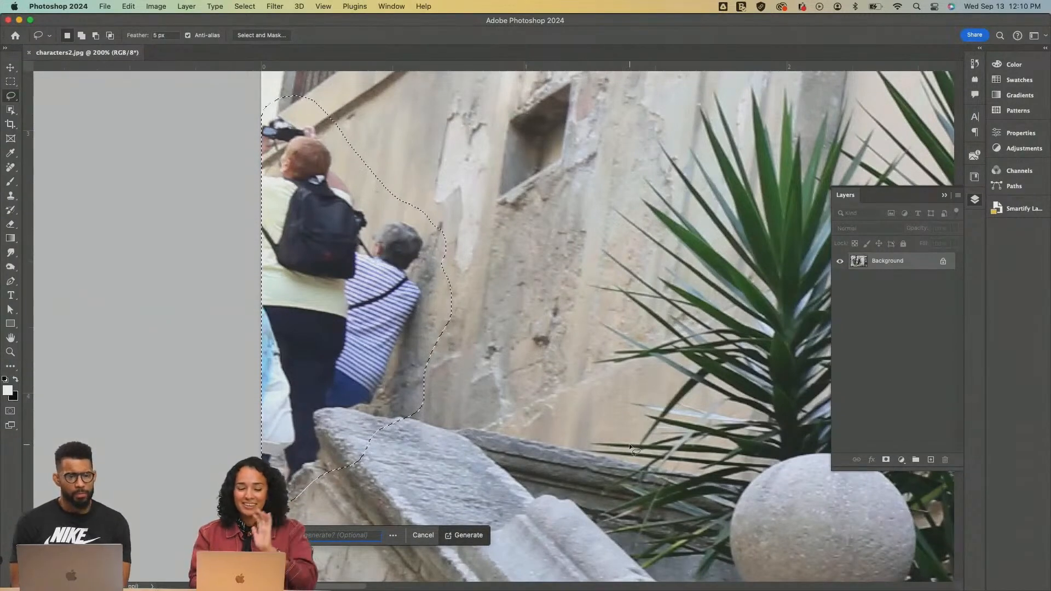
pyautogui.click(461, 536)
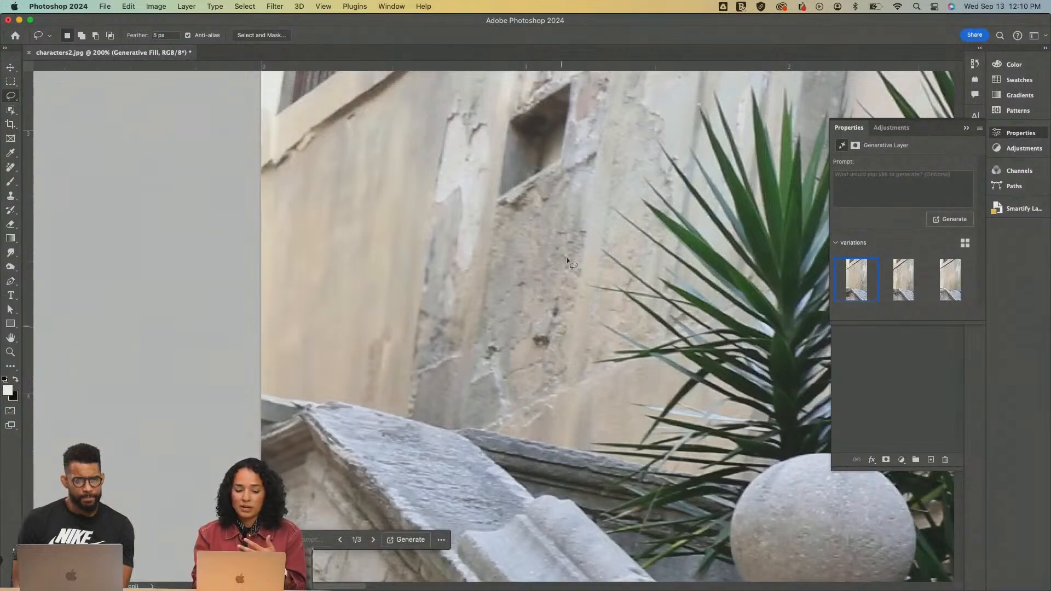
# Inspect the filled wall at the top of the staircase and compare all three generated variations
pyautogui.scroll(-5, 478, 298)
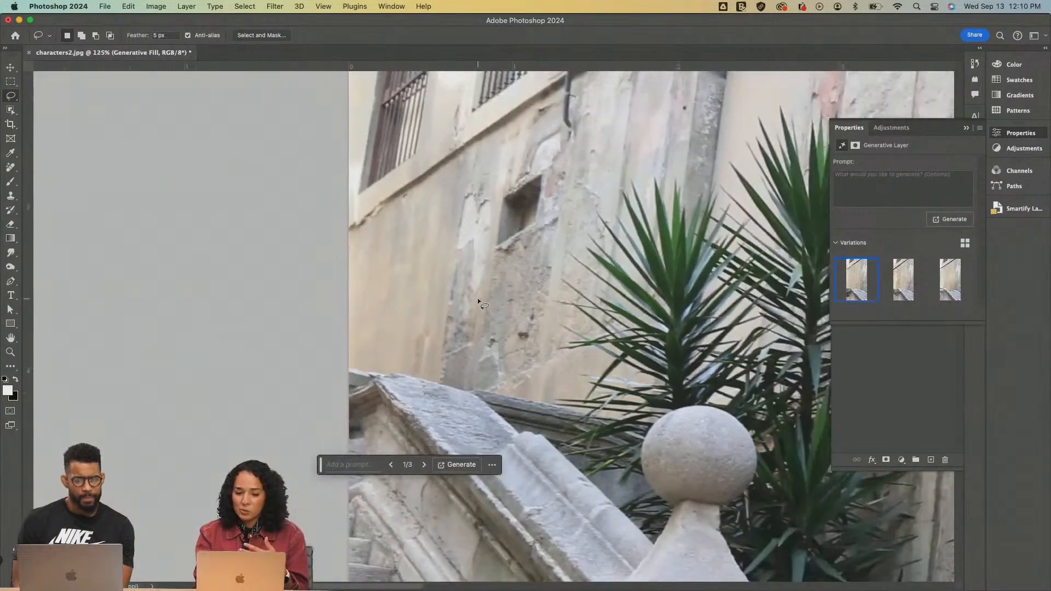
pyautogui.scroll(-4, 469, 307)
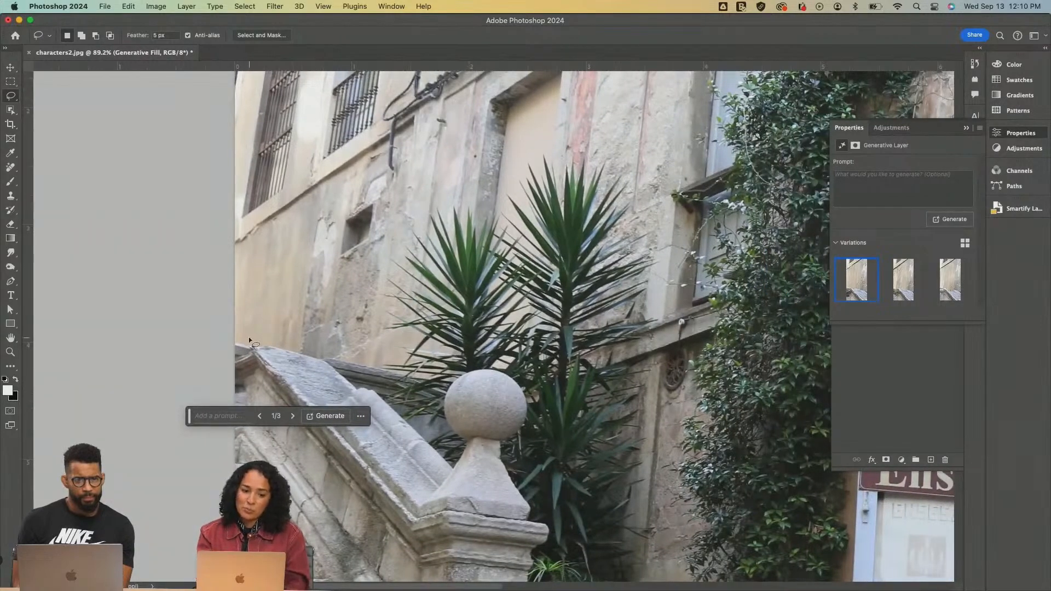
pyautogui.scroll(4, 249, 337)
pyautogui.scroll(2, 248, 338)
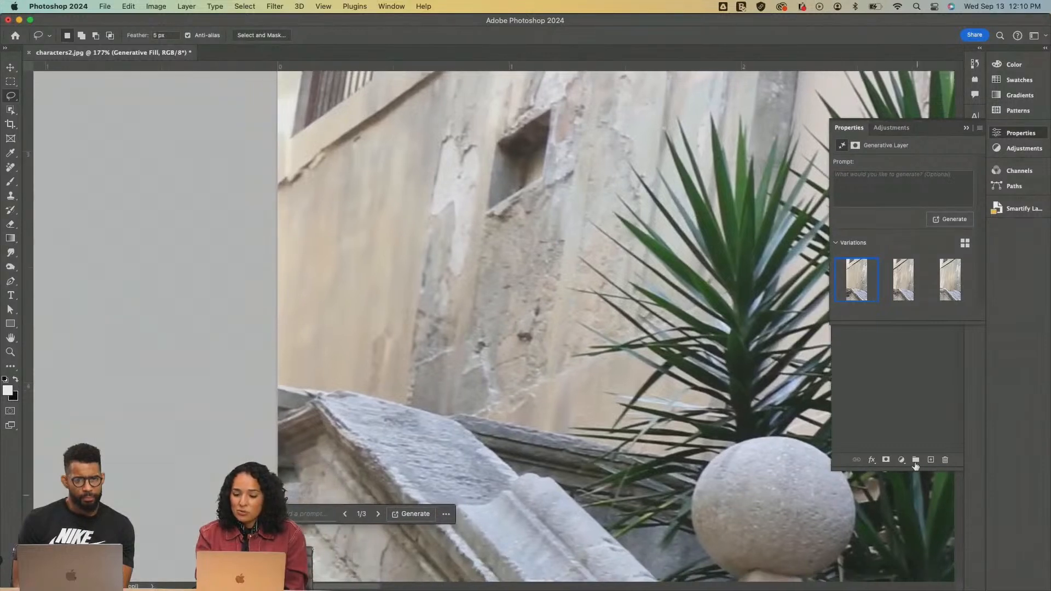
pyautogui.click(910, 293)
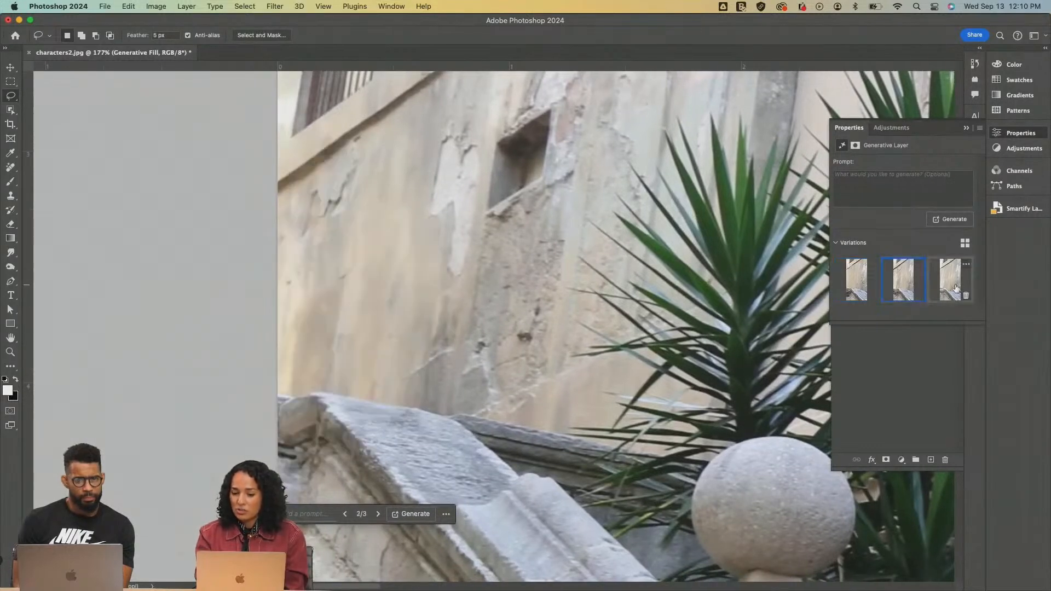
pyautogui.click(949, 289)
pyautogui.click(903, 280)
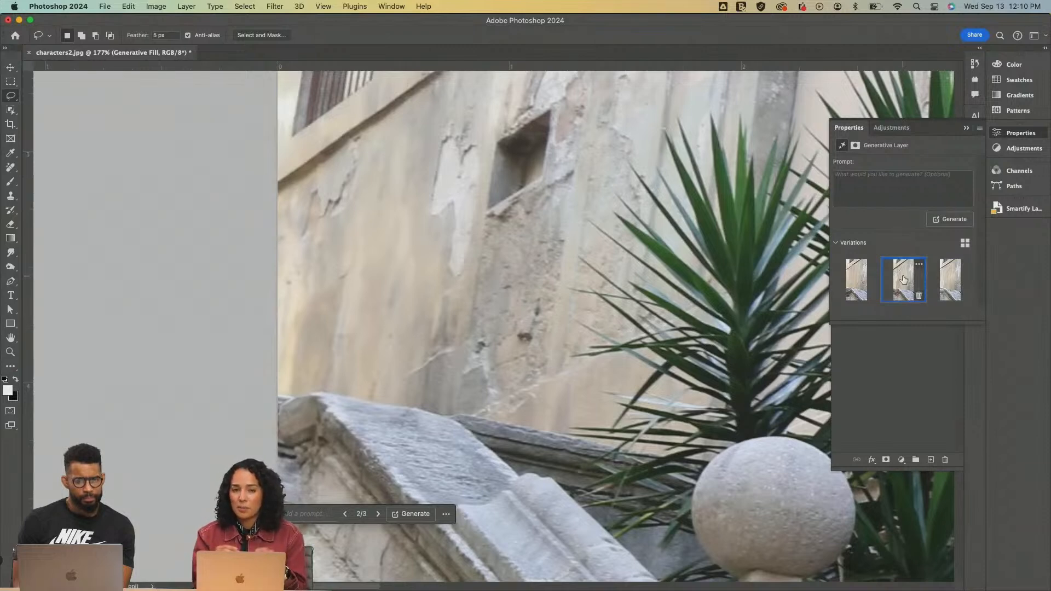
pyautogui.click(855, 280)
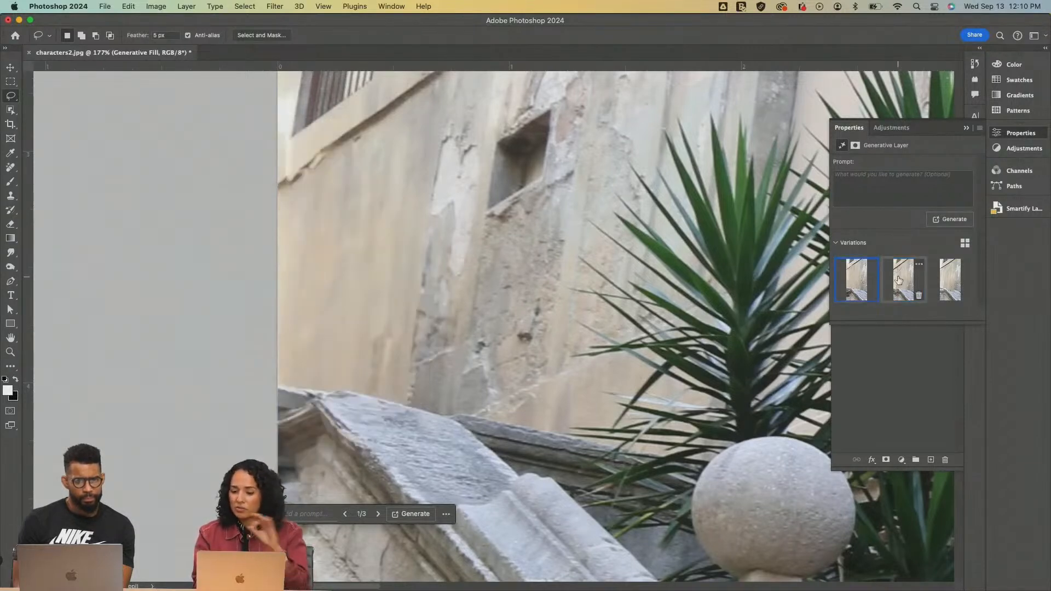
pyautogui.click(899, 280)
pyautogui.click(937, 278)
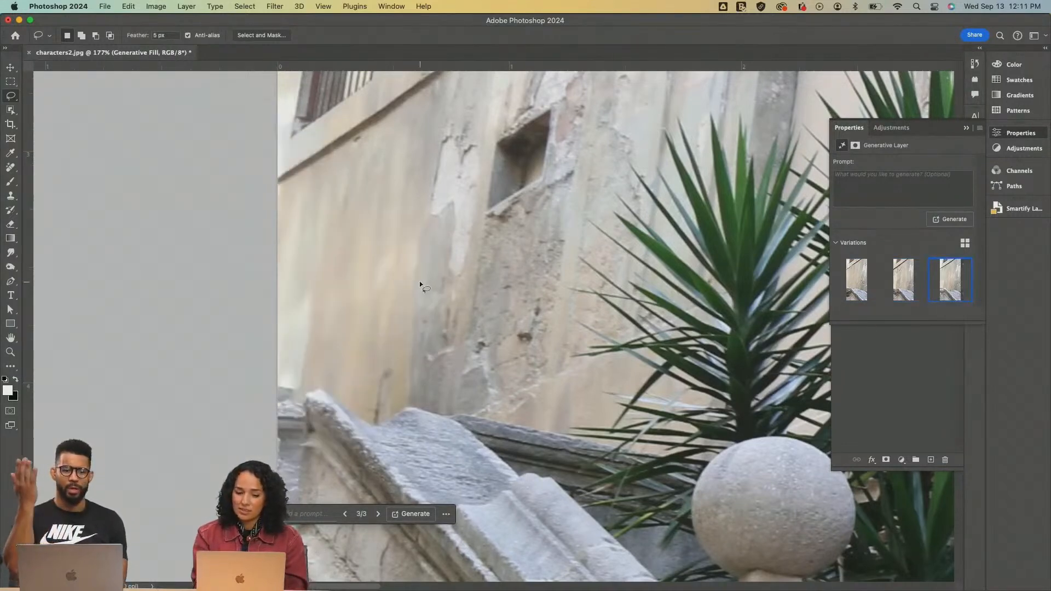
# Compare the variations up close where the fill meets the ledge below the barred window
pyautogui.scroll(5, 419, 281)
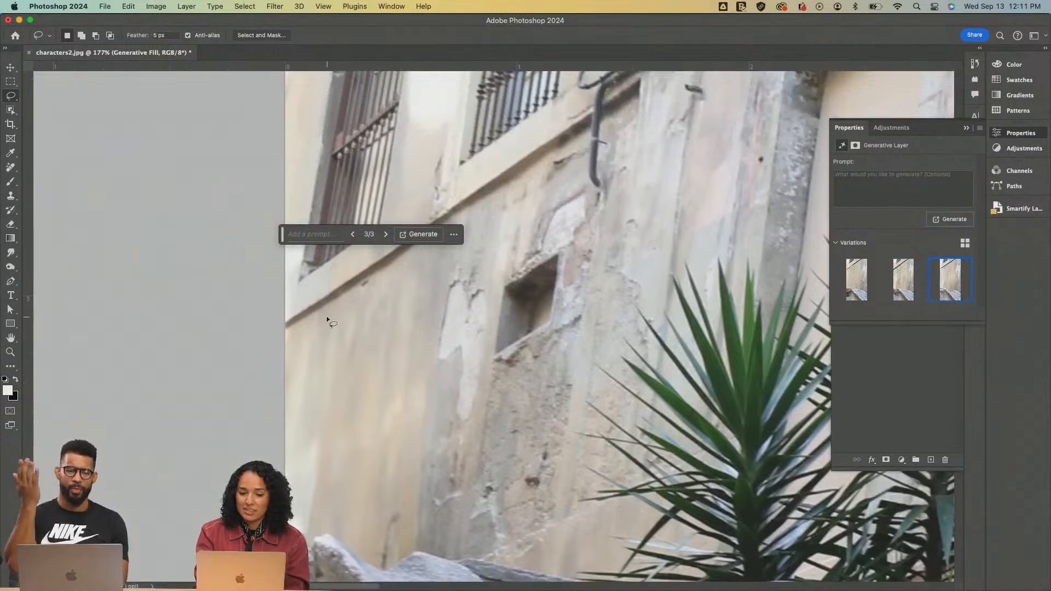
pyautogui.scroll(3, 326, 316)
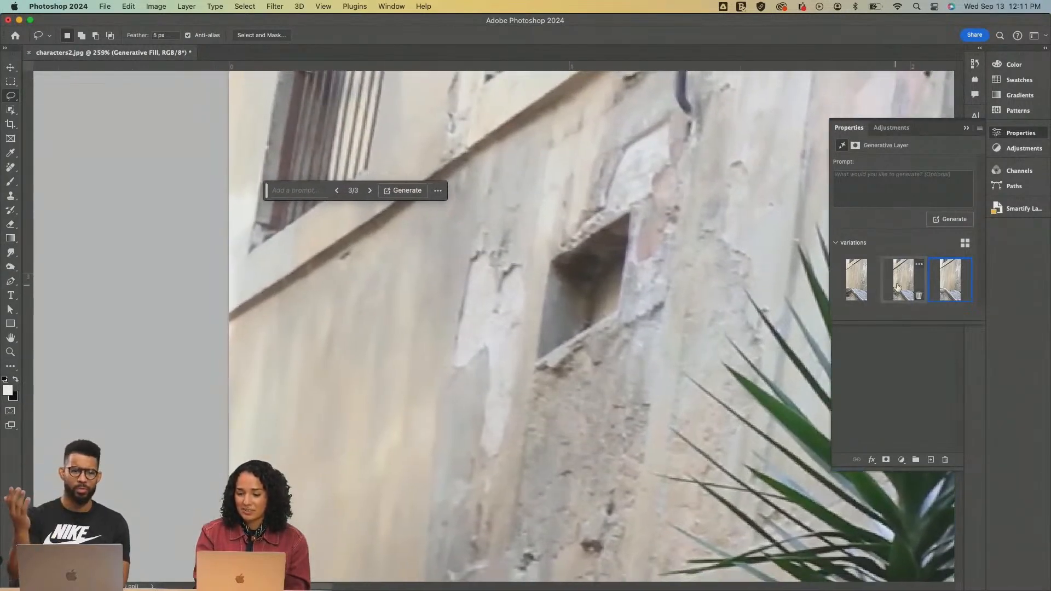
pyautogui.click(870, 285)
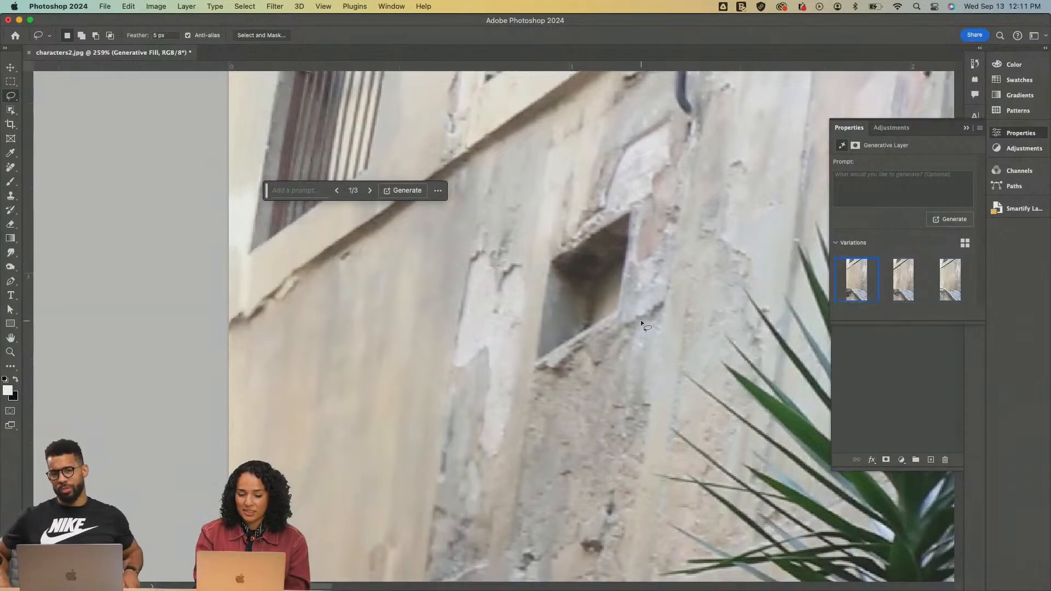
pyautogui.scroll(-4, 641, 321)
pyautogui.scroll(-2, 641, 323)
pyautogui.click(885, 274)
pyautogui.click(944, 280)
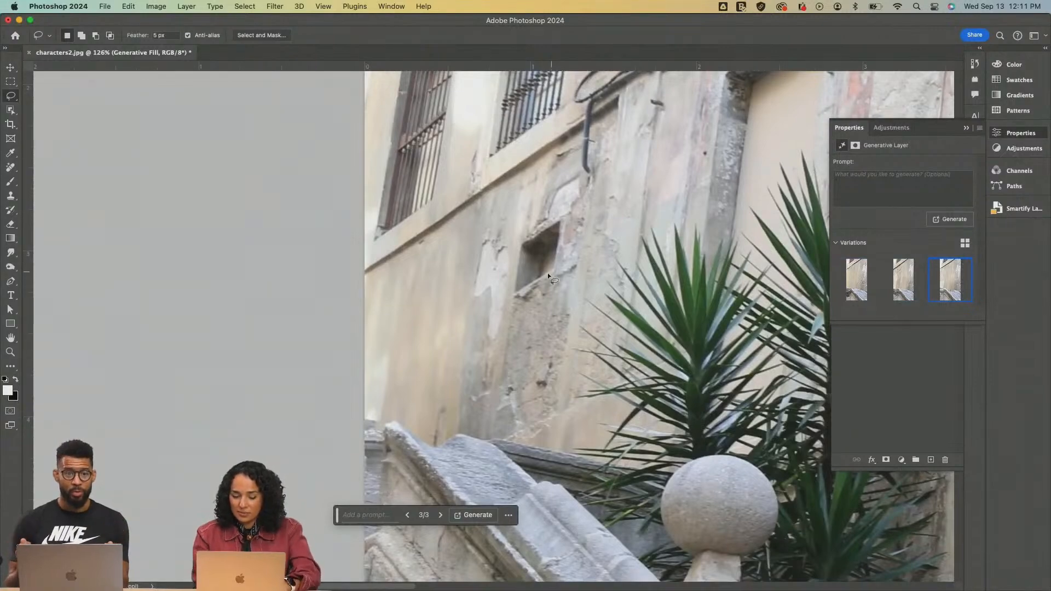
# Compare the variations at the stone balustrade's upper end and keep the second one
pyautogui.press('z')
pyautogui.moveTo(446, 429); pyautogui.dragTo(446, 429)
pyautogui.click(853, 290)
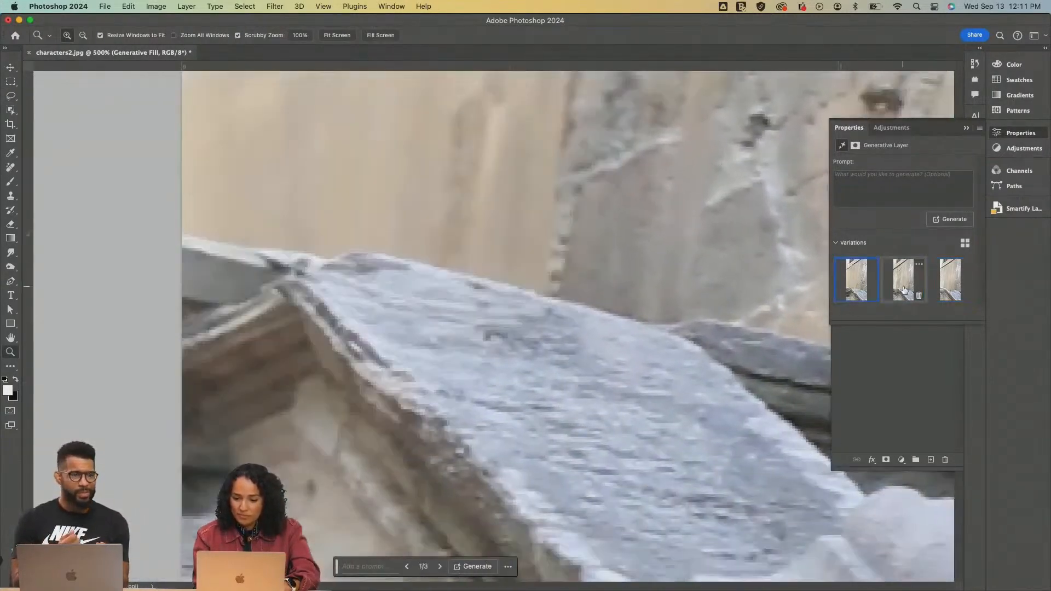
pyautogui.click(903, 290)
pyautogui.click(937, 283)
pyautogui.keyDown('alt'); pyautogui.click(594, 298); pyautogui.keyUp('alt')
pyautogui.keyDown('alt'); pyautogui.click(580, 298); pyautogui.keyUp('alt')
pyautogui.click(903, 280)
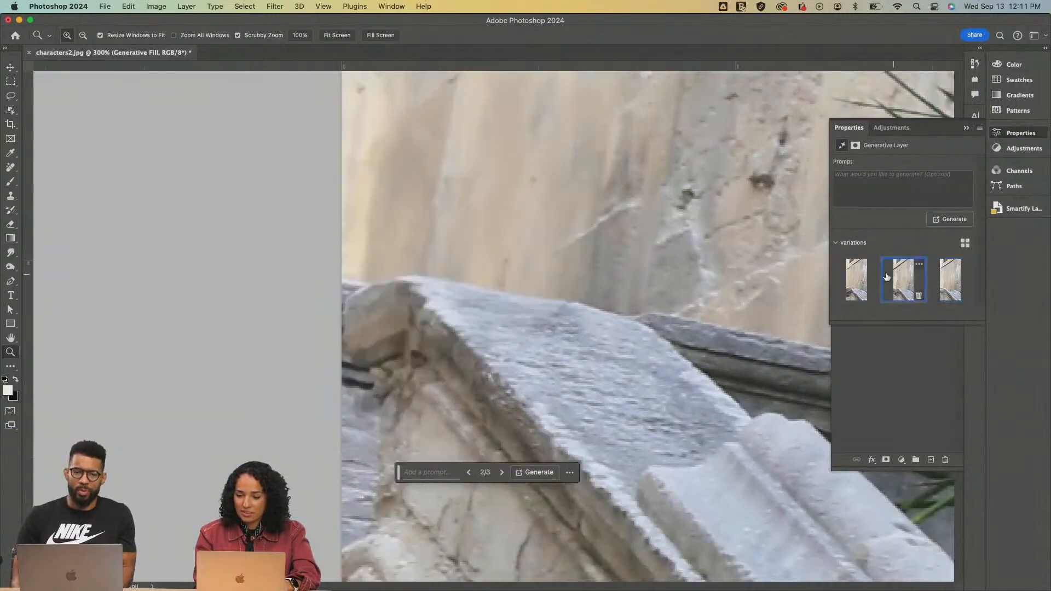
# Review the filled staircase area in the context of the whole photo
pyautogui.keyDown('alt'); pyautogui.click(591, 308); pyautogui.keyUp('alt')
pyautogui.hscroll(6, 592, 308)
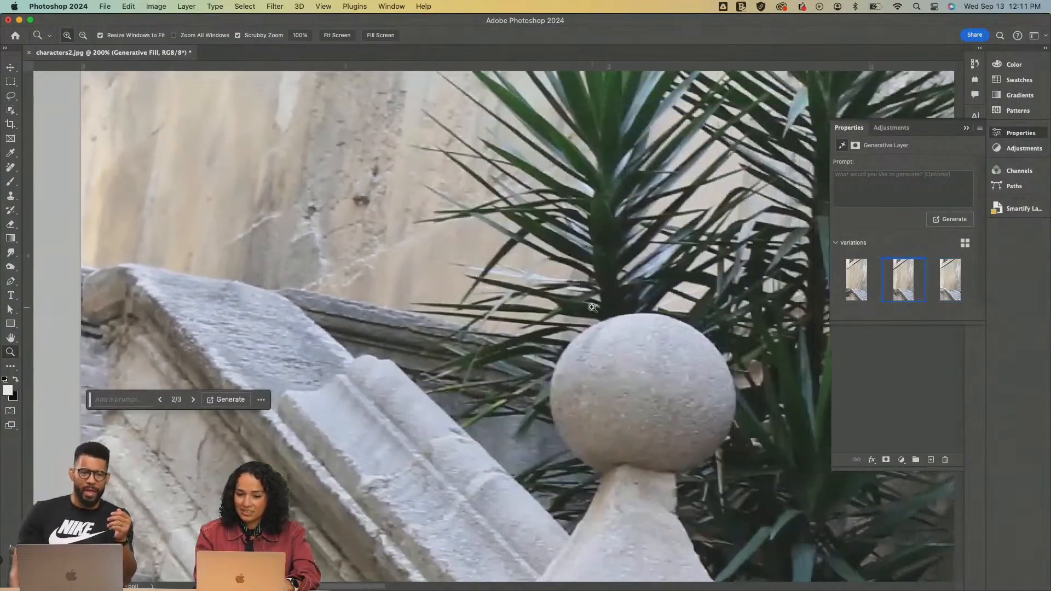
pyautogui.scroll(-5, 592, 308)
pyautogui.hscroll(3, 591, 308)
pyautogui.scroll(-4, 592, 308)
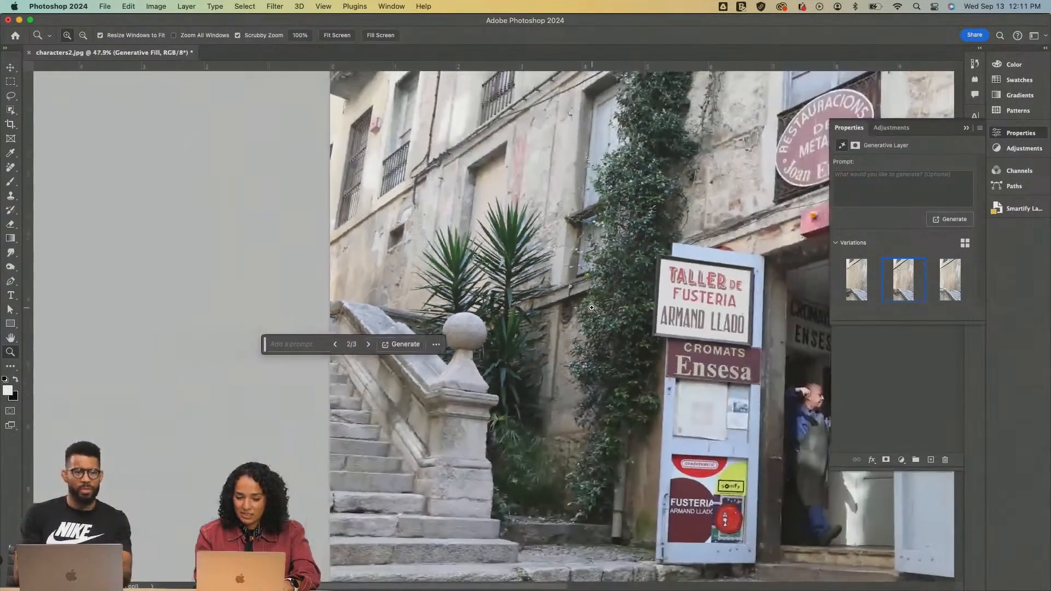
pyautogui.hscroll(-3, 592, 308)
pyautogui.hscroll(3, 591, 307)
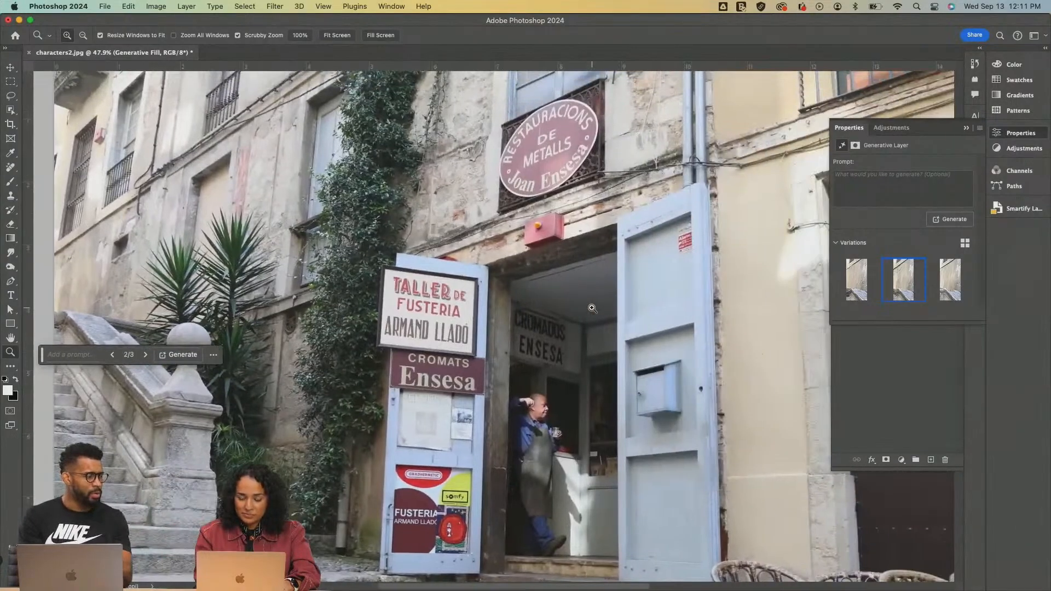
pyautogui.scroll(-2, 592, 308)
pyautogui.hscroll(2, 592, 308)
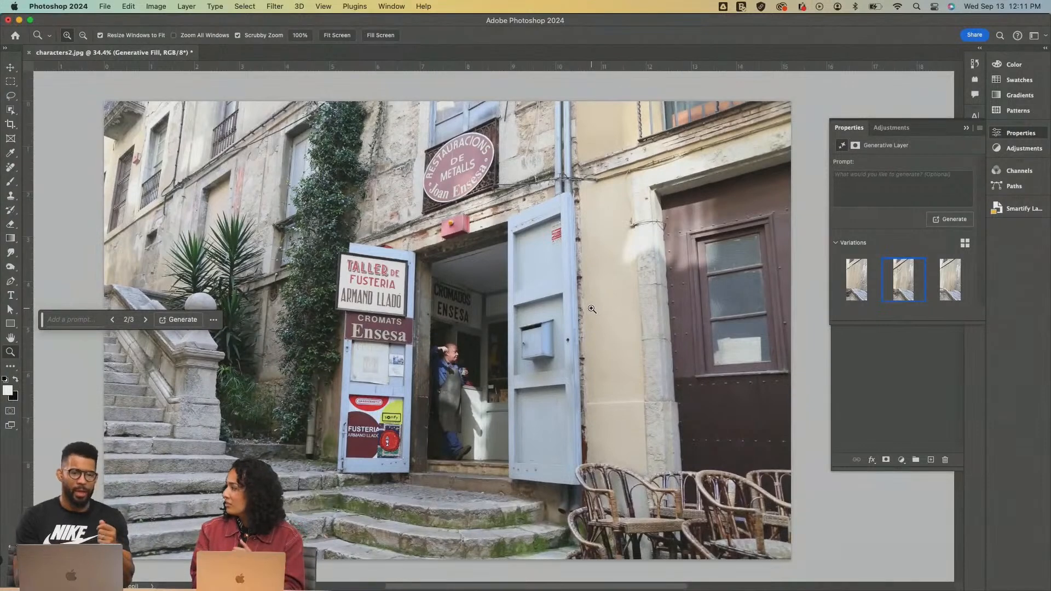
pyautogui.press('v')
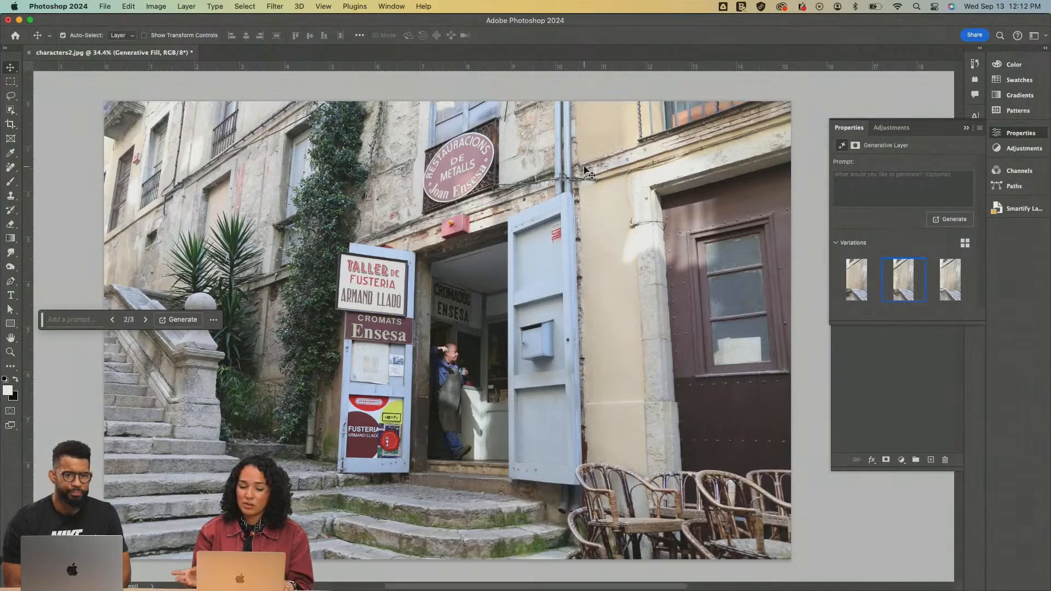
pyautogui.moveTo(900, 280)
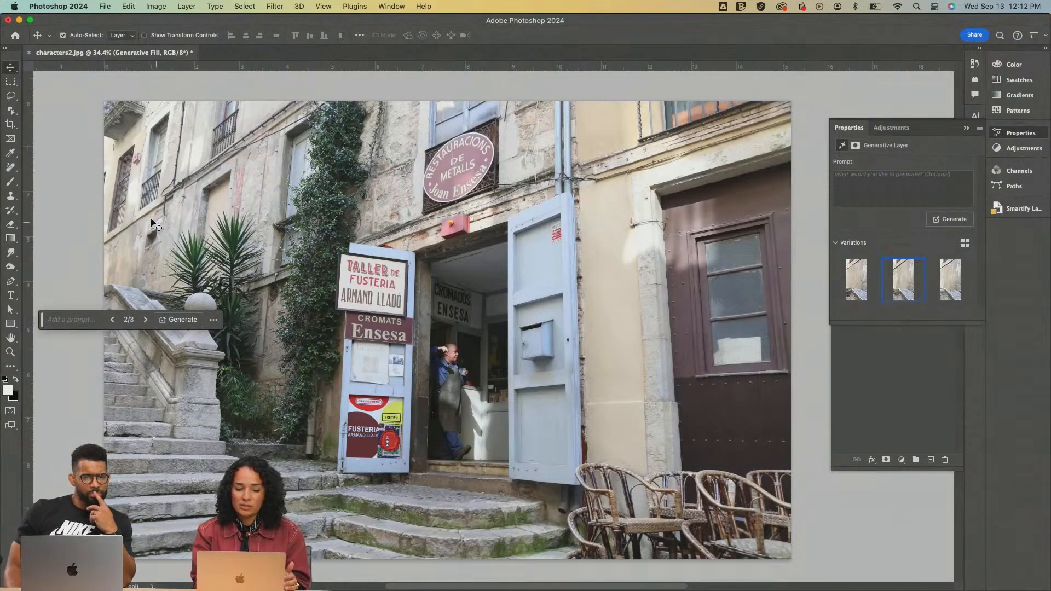
pyautogui.hscroll(-5, 155, 223)
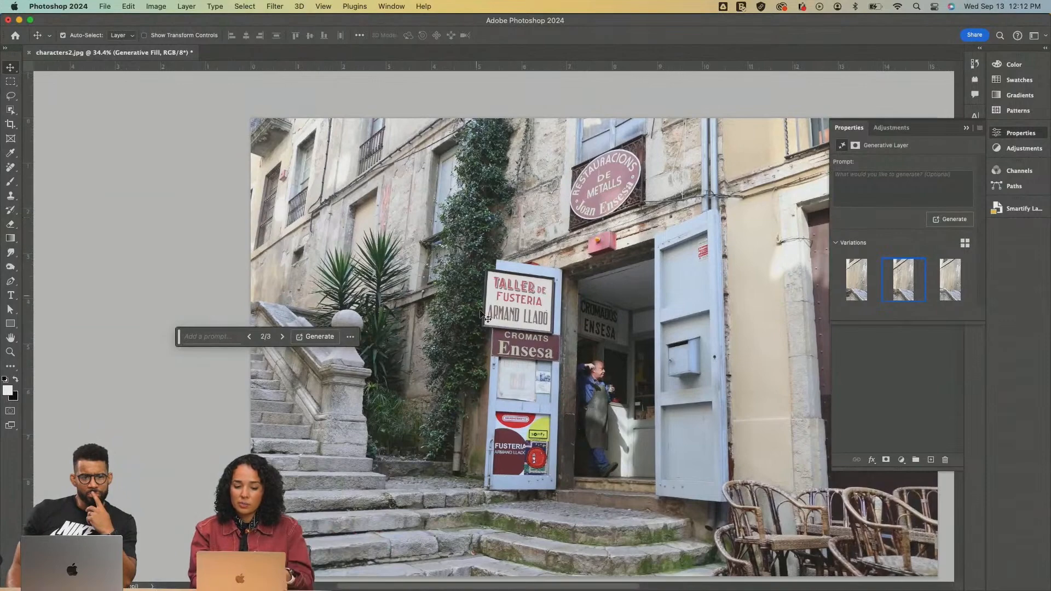
# Lasso a loose selection with a 5 px feather around the white papers in the brown door's lower window pane
pyautogui.press('z')
pyautogui.click(717, 249)
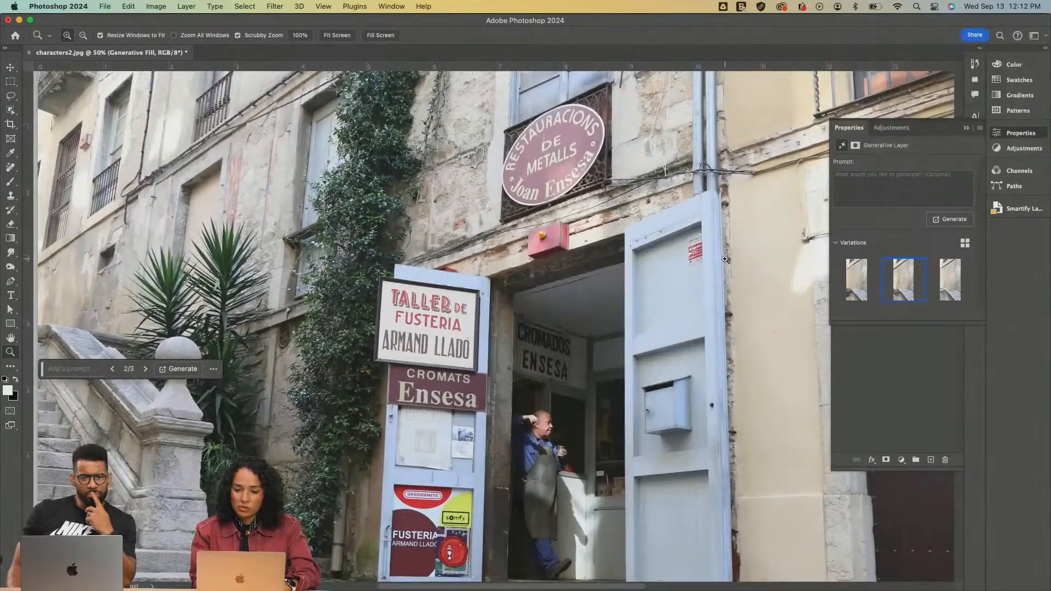
pyautogui.click(721, 331)
pyautogui.moveTo(722, 331); pyautogui.dragTo(448, 284)
pyautogui.click(619, 339)
pyautogui.moveTo(664, 335); pyautogui.dragTo(690, 368)
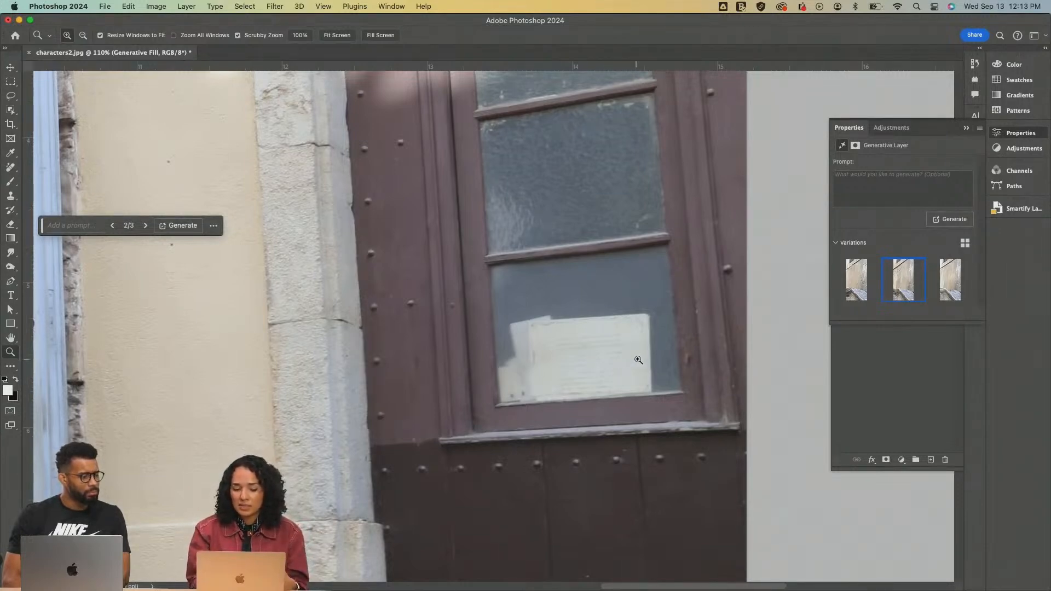
pyautogui.click(637, 359)
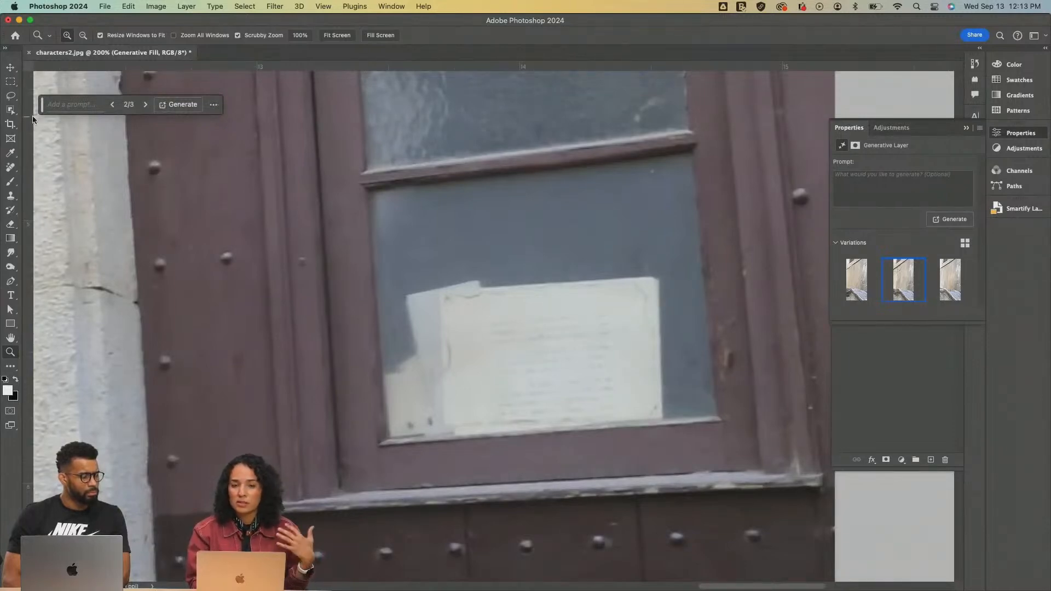
pyautogui.click(10, 96)
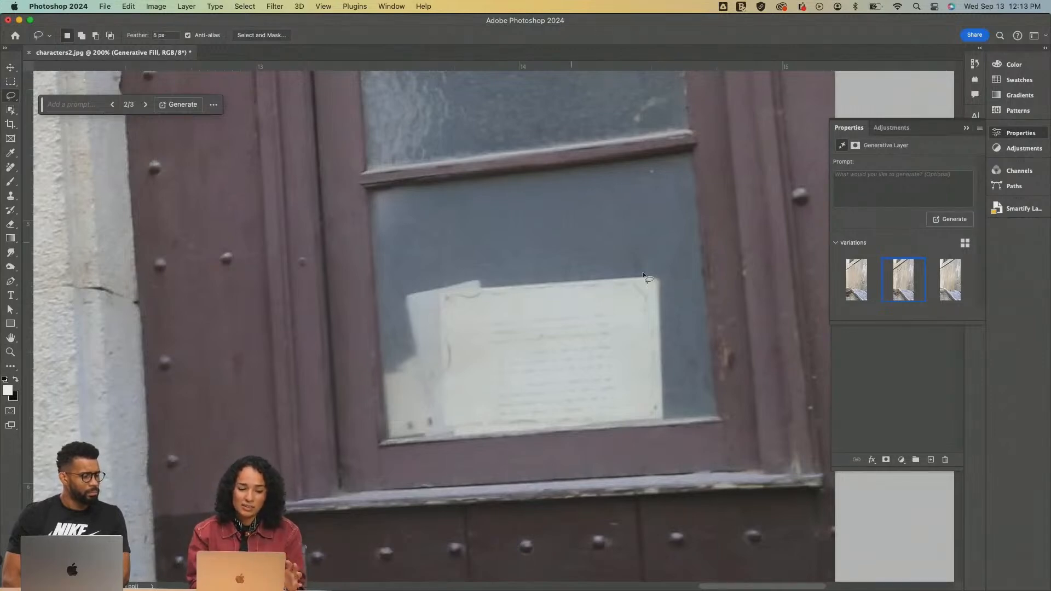
pyautogui.moveTo(681, 293)
pyautogui.mouseDown()
pyautogui.moveTo(548, 235)
pyautogui.moveTo(424, 264)
pyautogui.mouseUp()
pyautogui.moveTo(375, 301)
pyautogui.mouseDown()
pyautogui.moveTo(366, 335)
pyautogui.moveTo(383, 456)
pyautogui.moveTo(551, 446)
pyautogui.moveTo(682, 408)
pyautogui.moveTo(691, 329)
pyautogui.moveTo(680, 293)
pyautogui.mouseUp()
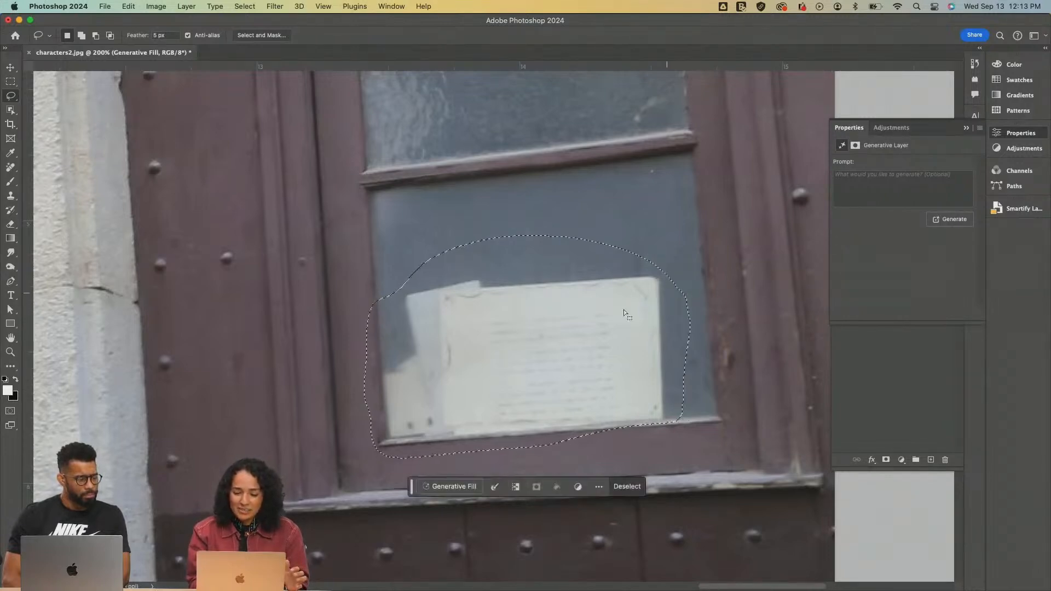
# Replace the selected papers in the window pane using Generative Fill with an empty prompt
pyautogui.scroll(3, 568, 344)
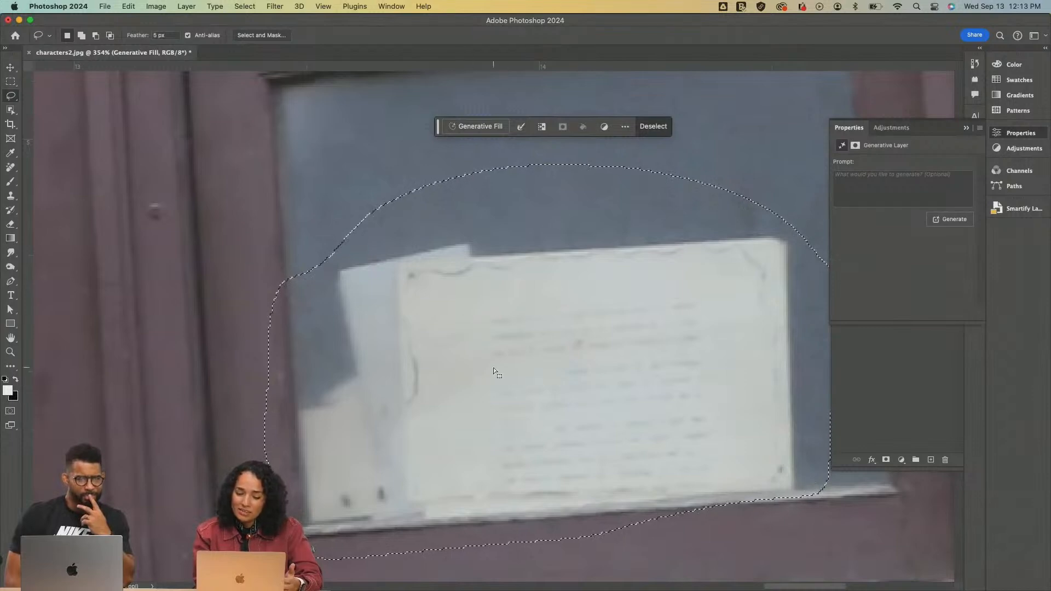
pyautogui.scroll(-3, 494, 367)
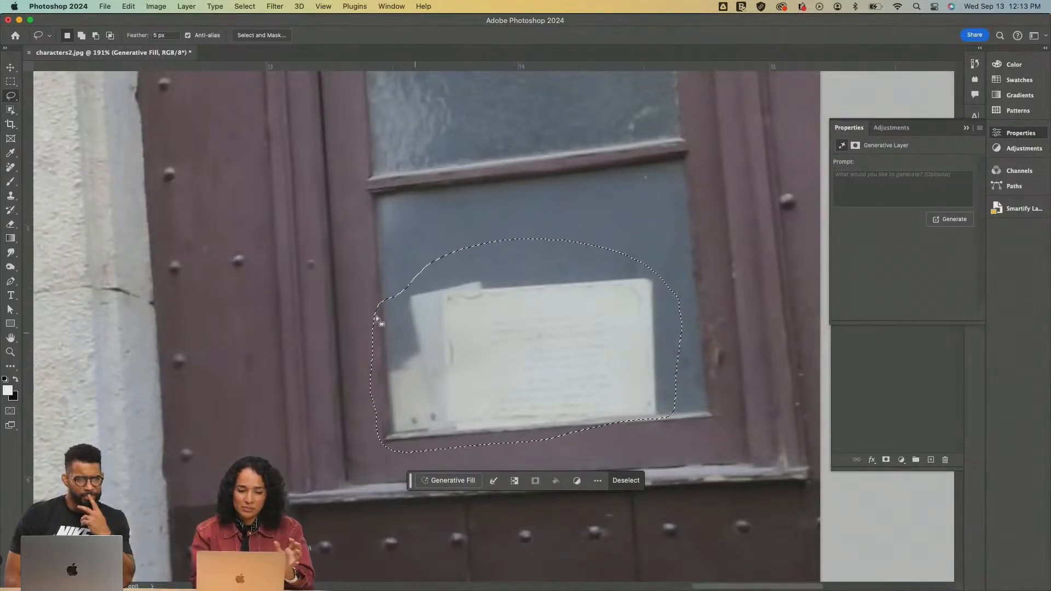
pyautogui.click(449, 480)
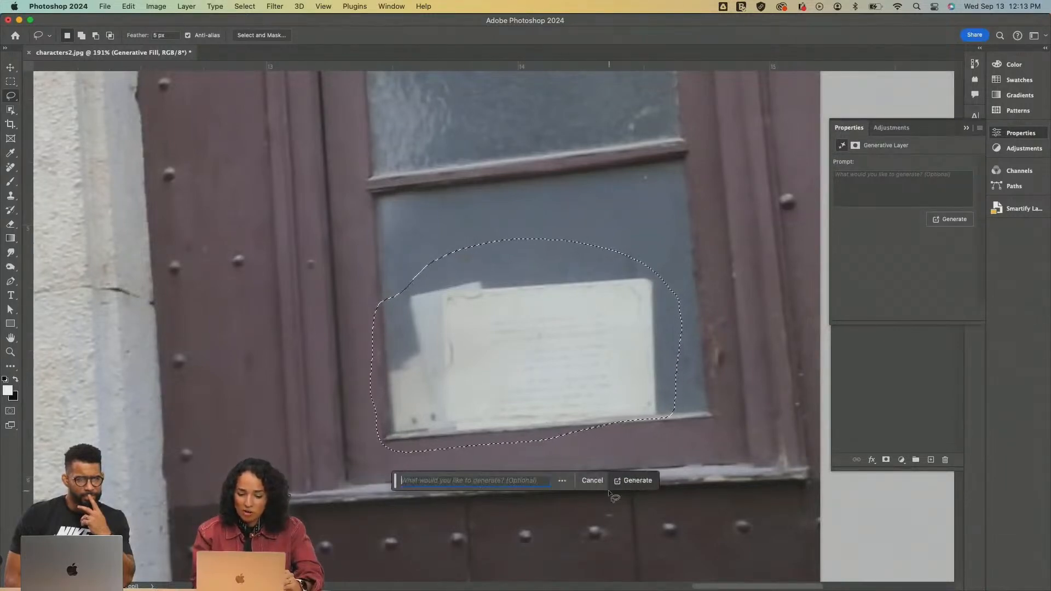
pyautogui.click(630, 481)
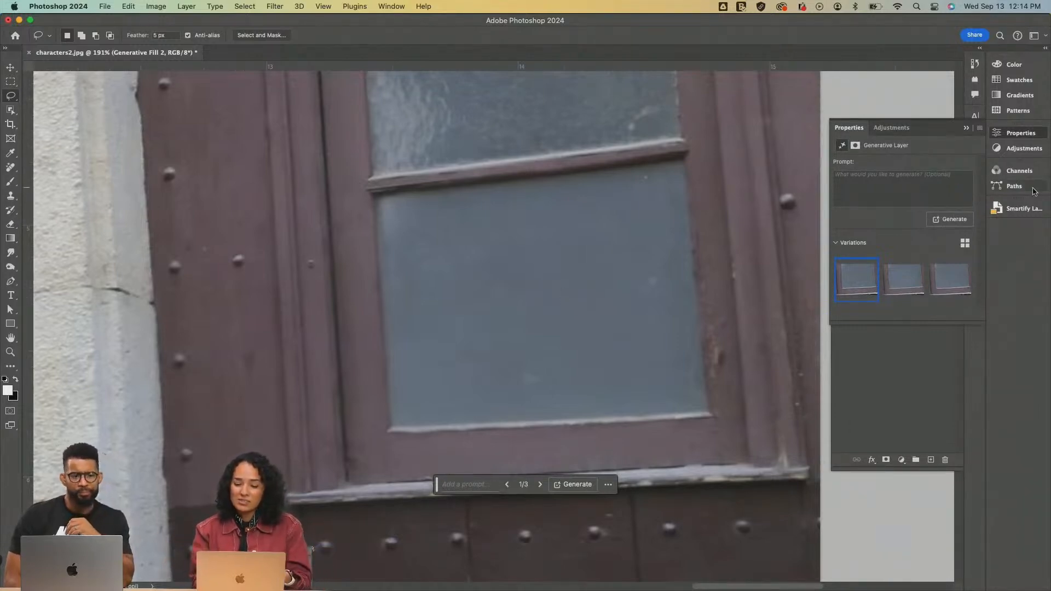
pyautogui.press('z')
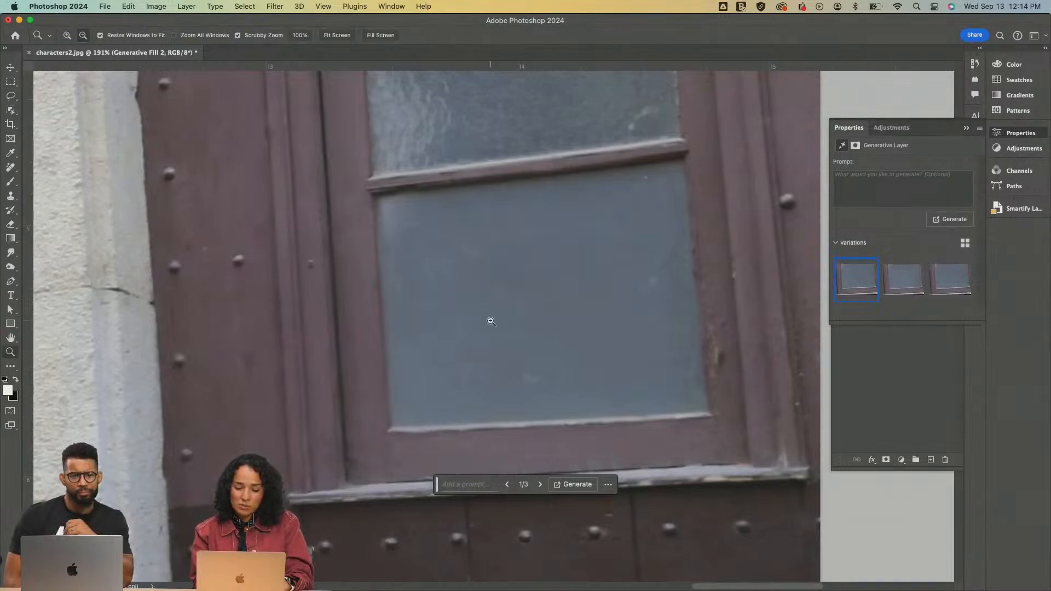
pyautogui.keyDown('alt'); pyautogui.click(492, 322); pyautogui.keyUp('alt')
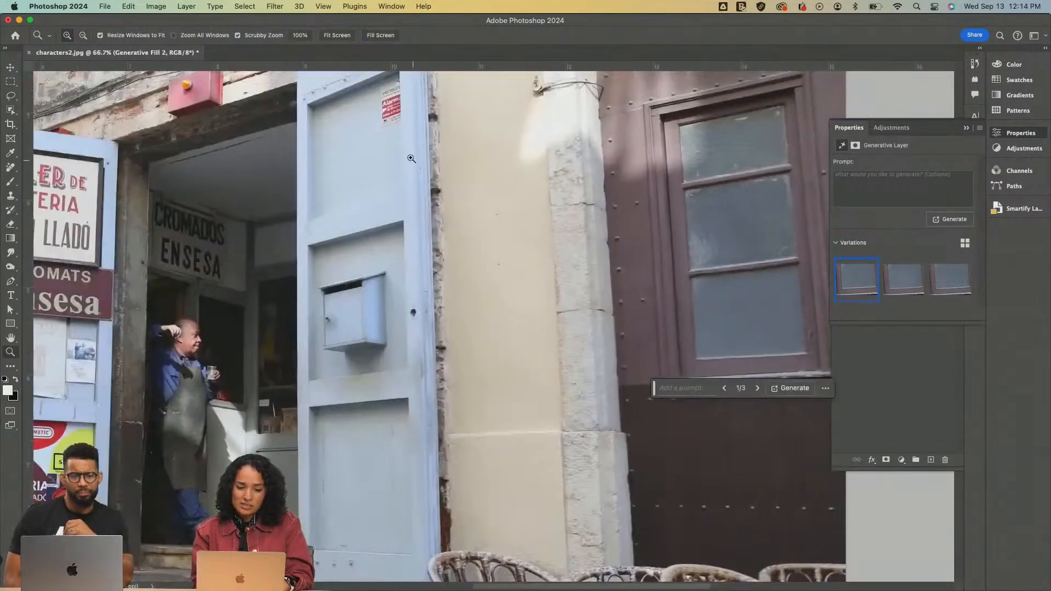
# Inspect the alarm sticker on the blue door, the oval shop sign and the wall cables for further distractions
pyautogui.click(394, 109)
pyautogui.click(393, 109)
pyautogui.scroll(5, 394, 109)
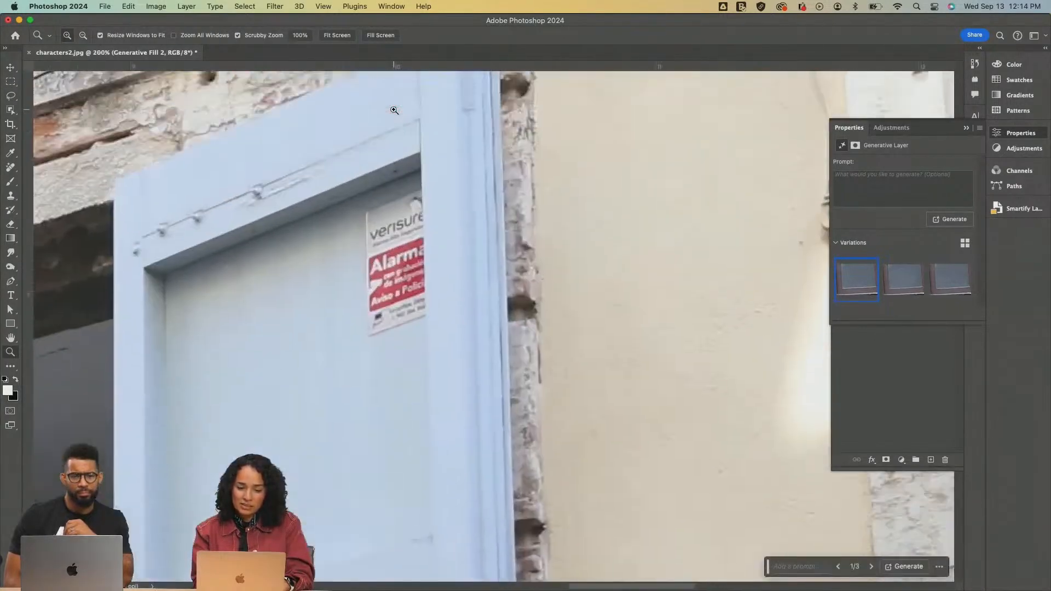
pyautogui.click(410, 226)
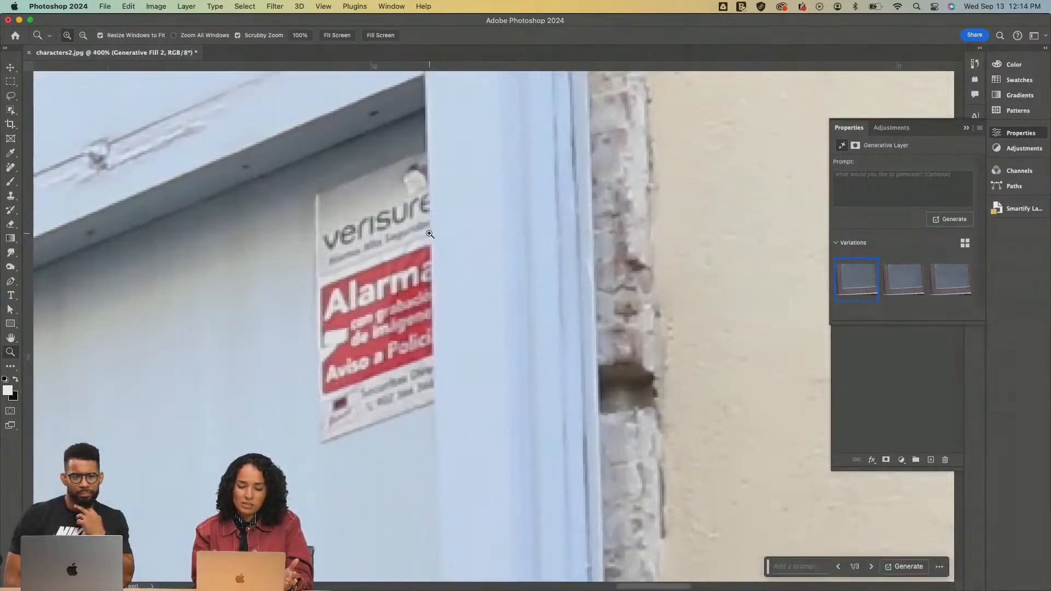
pyautogui.hscroll(-3, 386, 263)
pyautogui.scroll(-5, 386, 263)
pyautogui.scroll(-5, 386, 264)
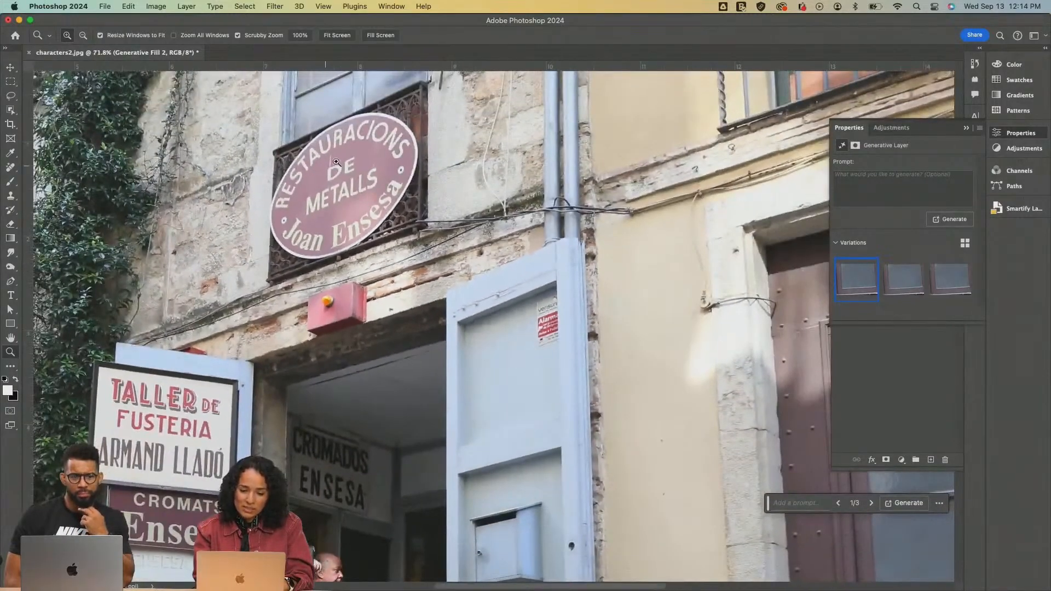
pyautogui.scroll(5, 328, 164)
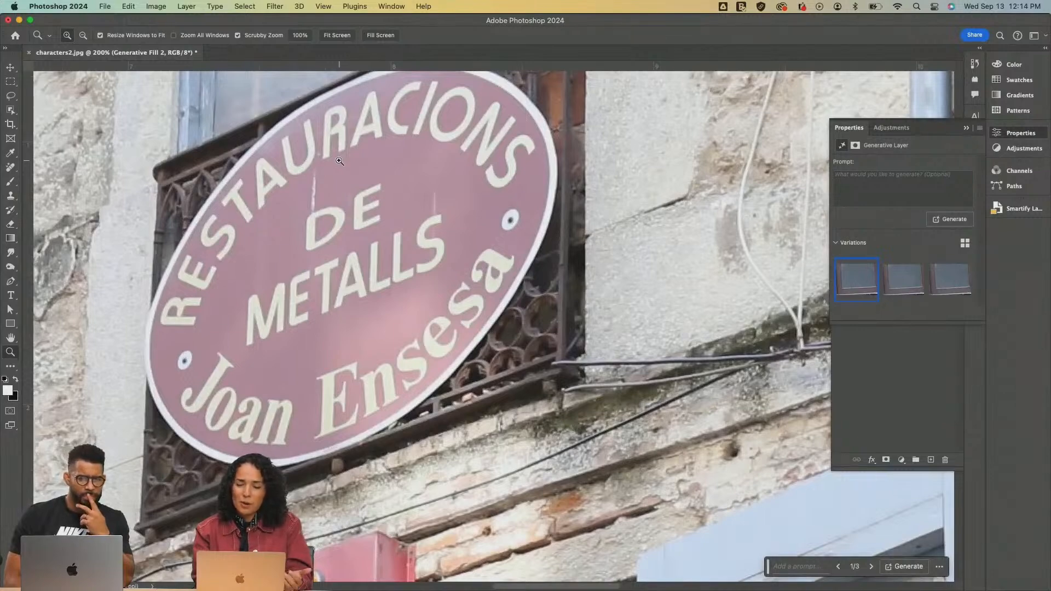
pyautogui.hscroll(1, 414, 265)
pyautogui.scroll(-1, 413, 265)
pyautogui.hscroll(1, 414, 265)
pyautogui.scroll(-1, 414, 265)
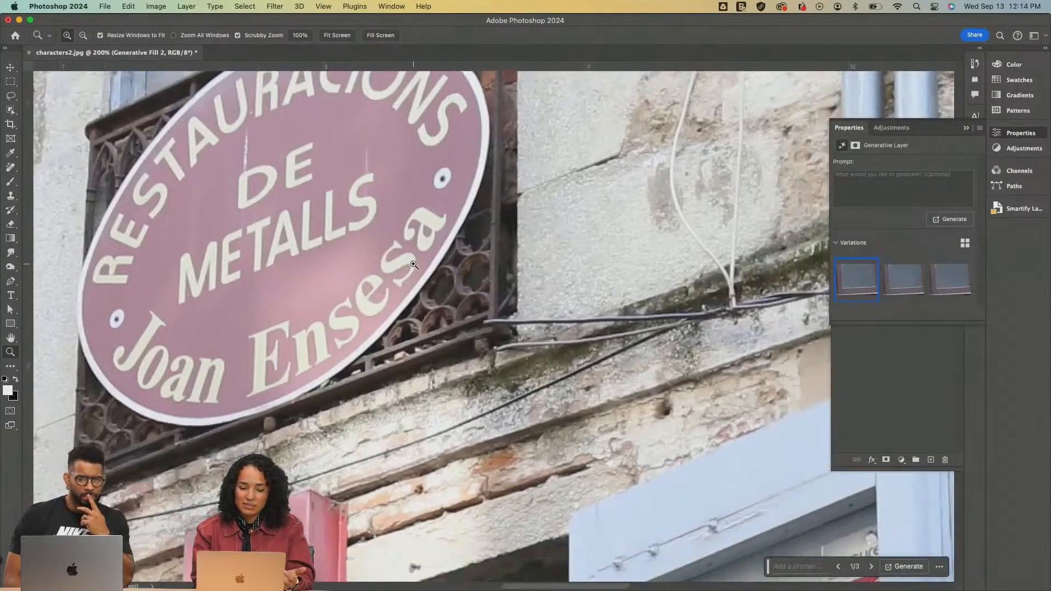
pyautogui.hscroll(-1, 414, 265)
pyautogui.scroll(1, 414, 265)
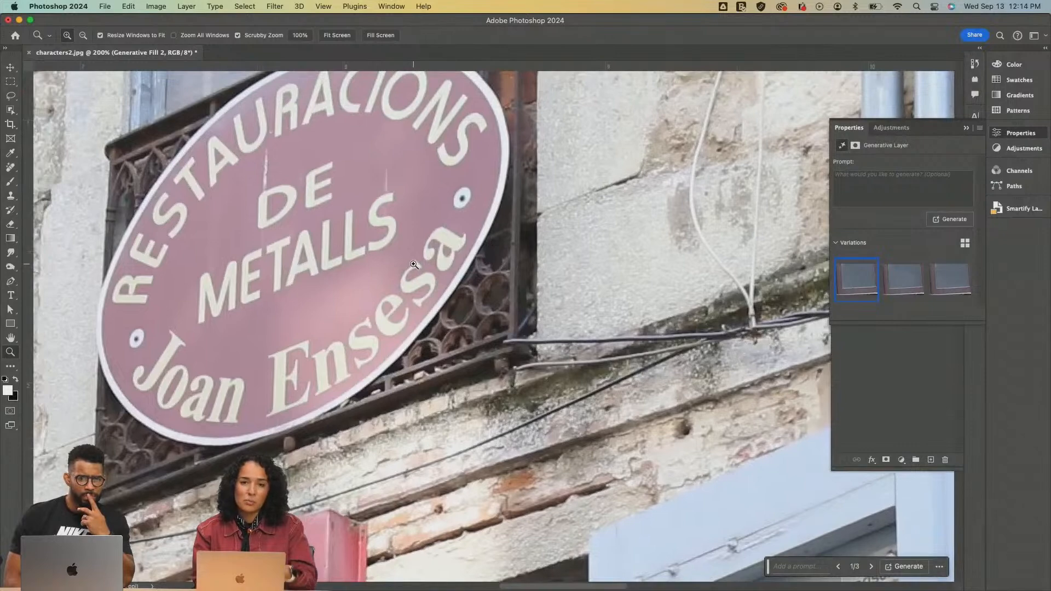
pyautogui.hscroll(5, 414, 265)
pyautogui.scroll(-2, 414, 265)
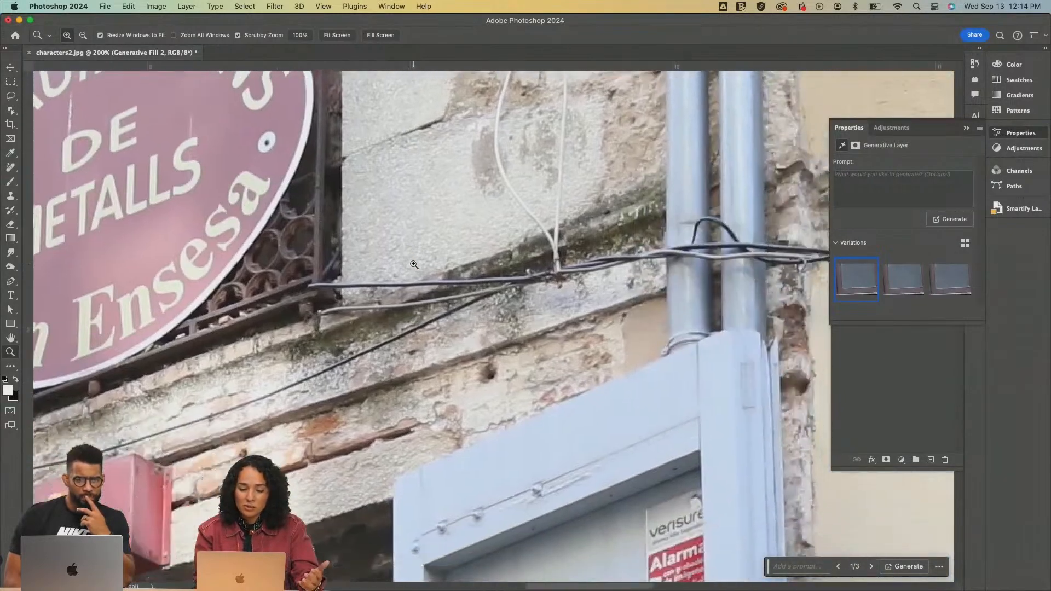
pyautogui.scroll(-5, 733, 482)
pyautogui.hscroll(2, 733, 482)
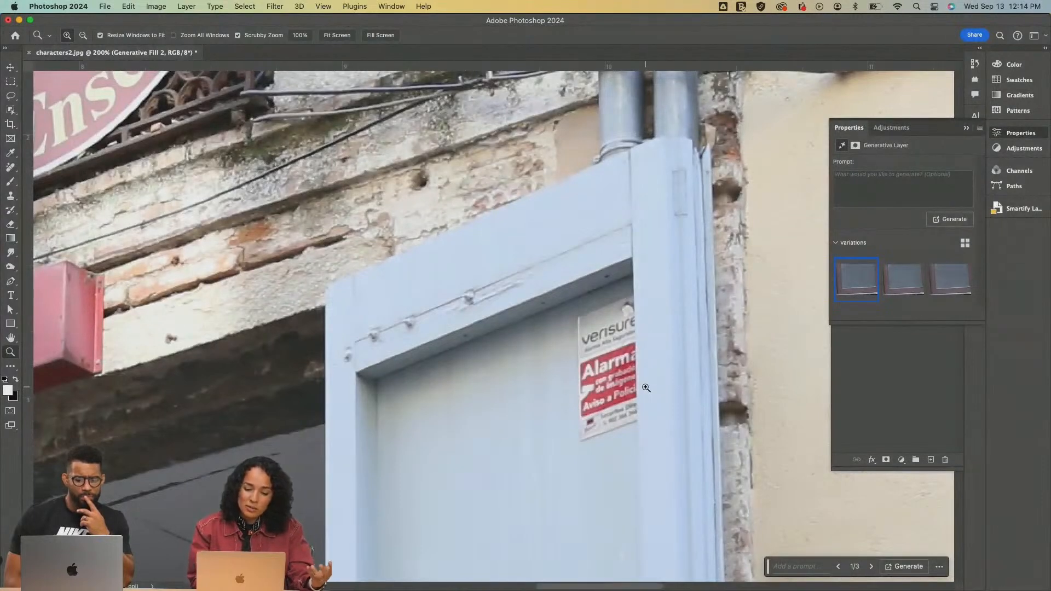
# Lasso the alarm sticker on the blue door with a 5 px feather and remove it using Generative Fill without a prompt
pyautogui.click(11, 96)
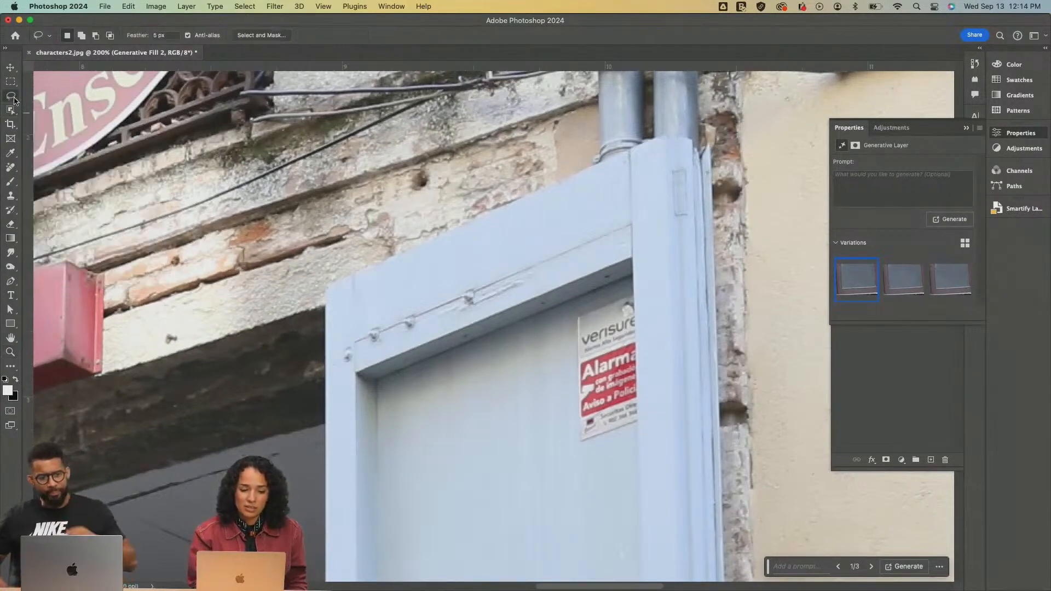
pyautogui.moveTo(636, 283)
pyautogui.mouseDown()
pyautogui.moveTo(563, 316)
pyautogui.moveTo(558, 415)
pyautogui.moveTo(571, 446)
pyautogui.moveTo(600, 449)
pyautogui.mouseUp()
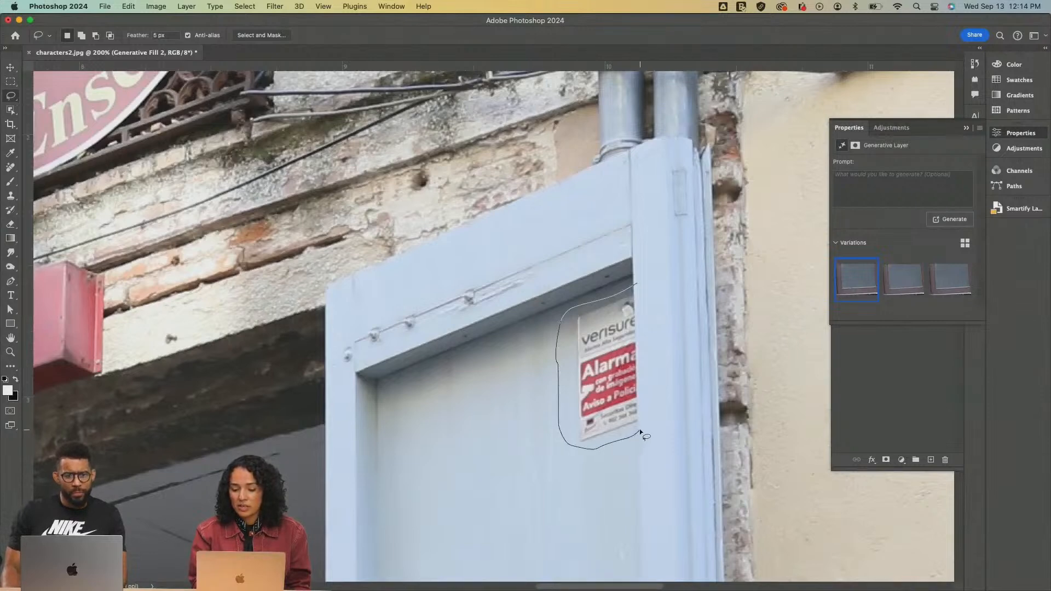
pyautogui.moveTo(645, 286); pyautogui.dragTo(644, 285)
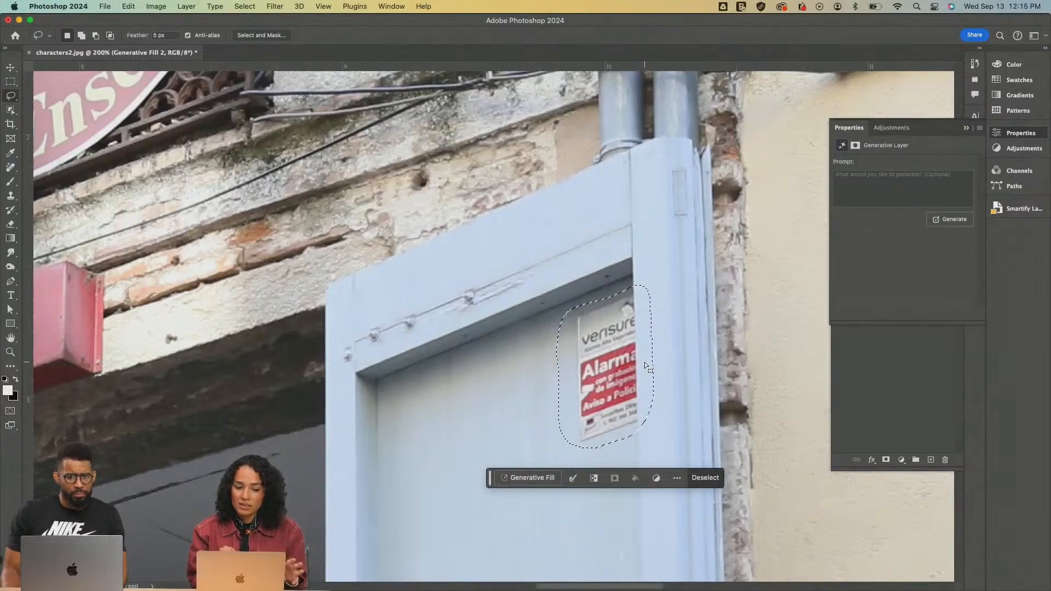
pyautogui.click(528, 477)
pyautogui.click(708, 481)
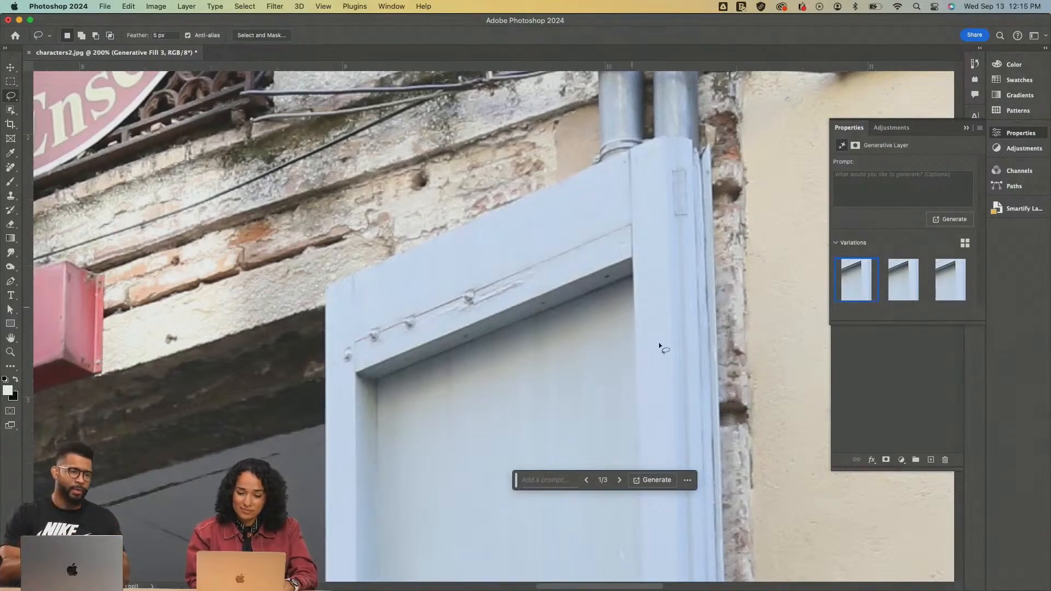
# Compare the generated variations for the cleaned blue door panel and keep the third one
pyautogui.press('z')
pyautogui.moveTo(623, 374); pyautogui.dragTo(573, 399)
pyautogui.scroll(-5, 573, 400)
pyautogui.click(903, 298)
pyautogui.click(950, 279)
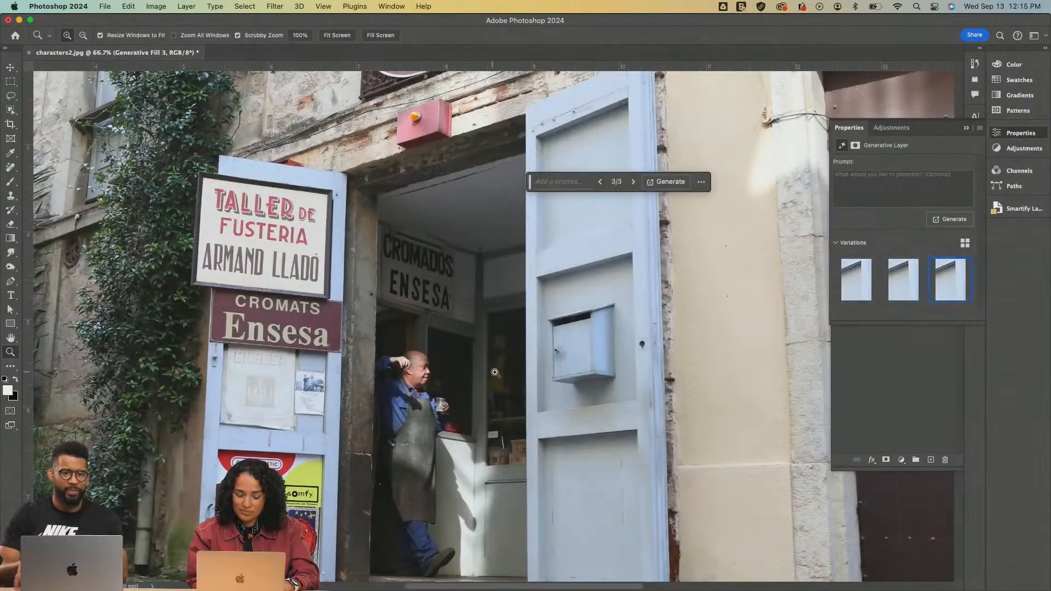
# Review the retouched doorway, staircase and window up close and in the context of the whole photo
pyautogui.keyDown('alt'); pyautogui.click(445, 416); pyautogui.keyUp('alt')
pyautogui.scroll(-4, 552, 303)
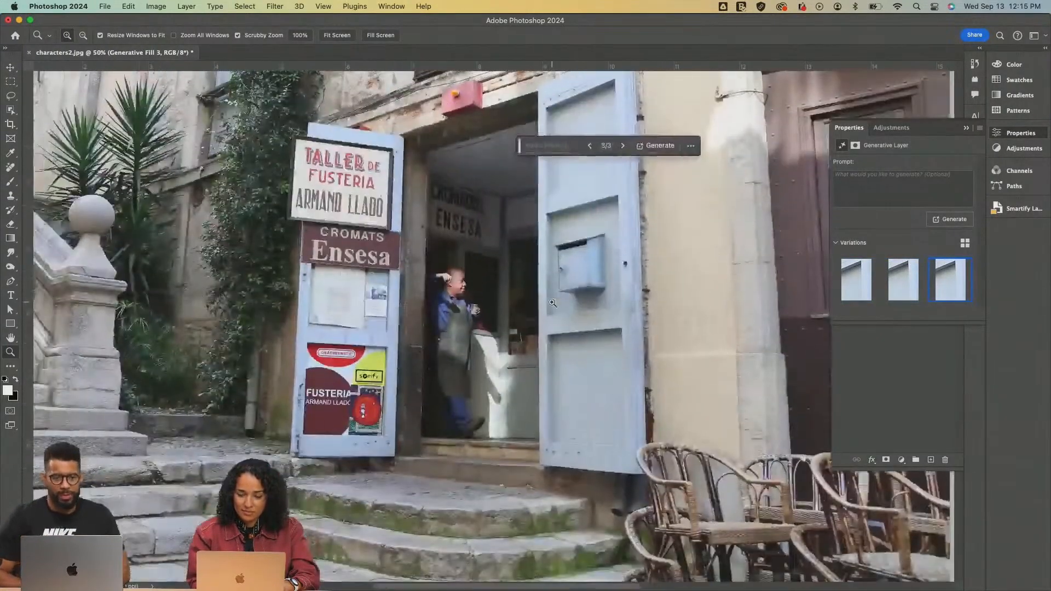
pyautogui.keyDown('alt'); pyautogui.click(553, 302); pyautogui.keyUp('alt')
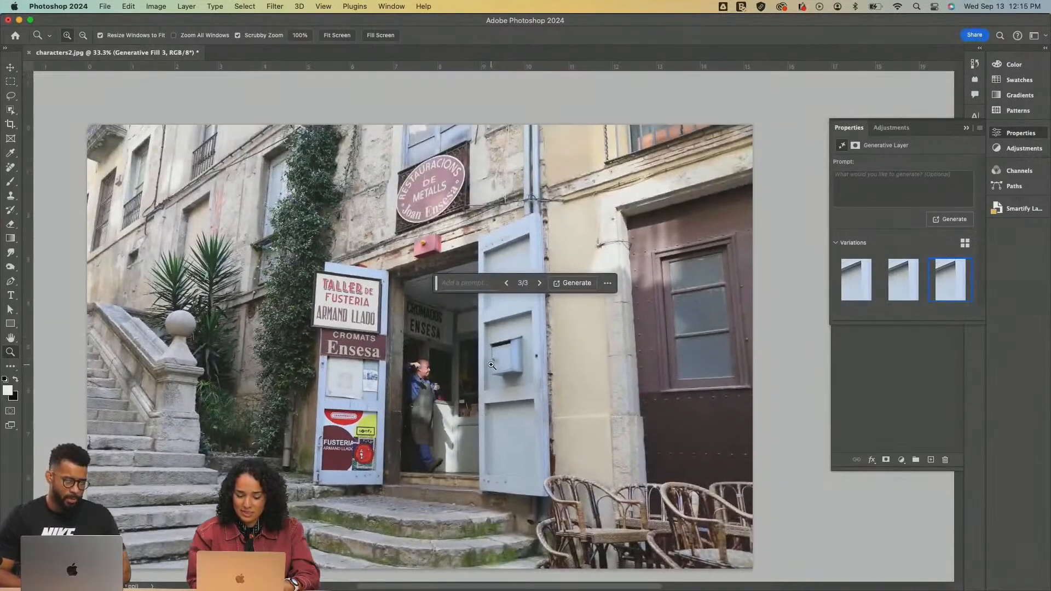
pyautogui.press('v')
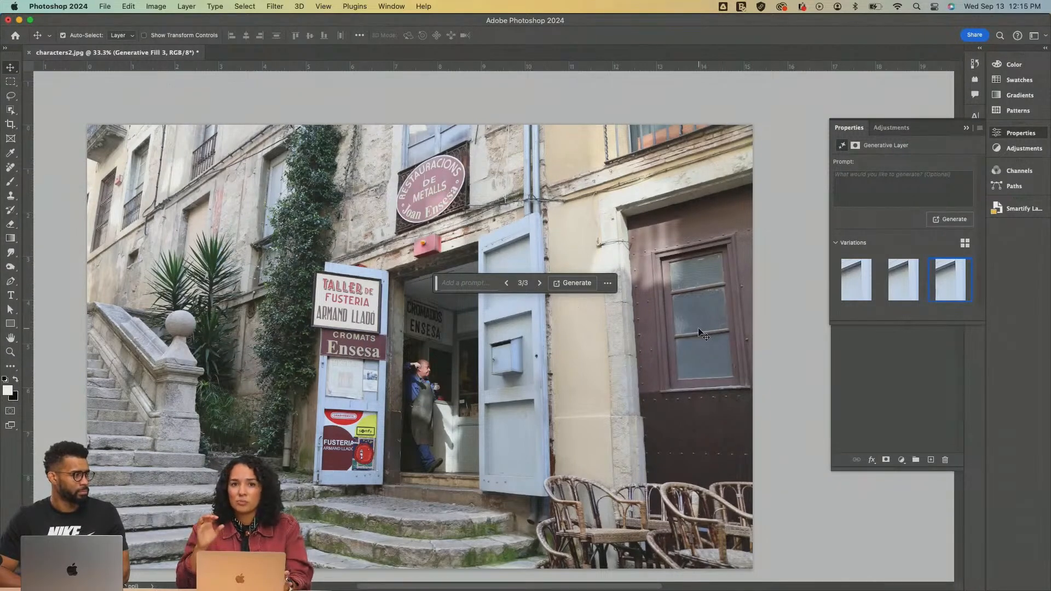
pyautogui.press('z')
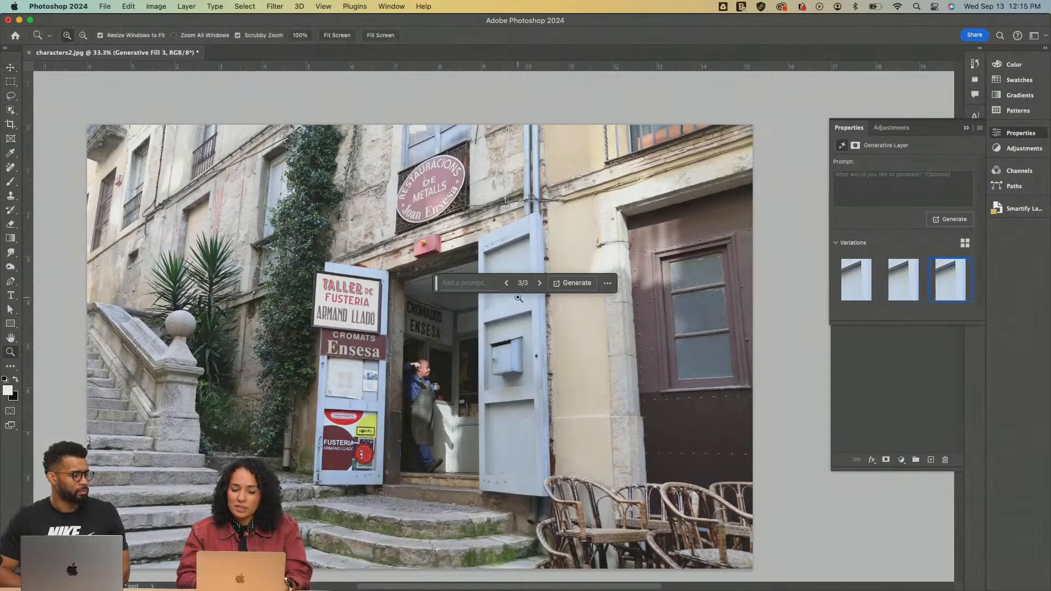
pyautogui.click(442, 239)
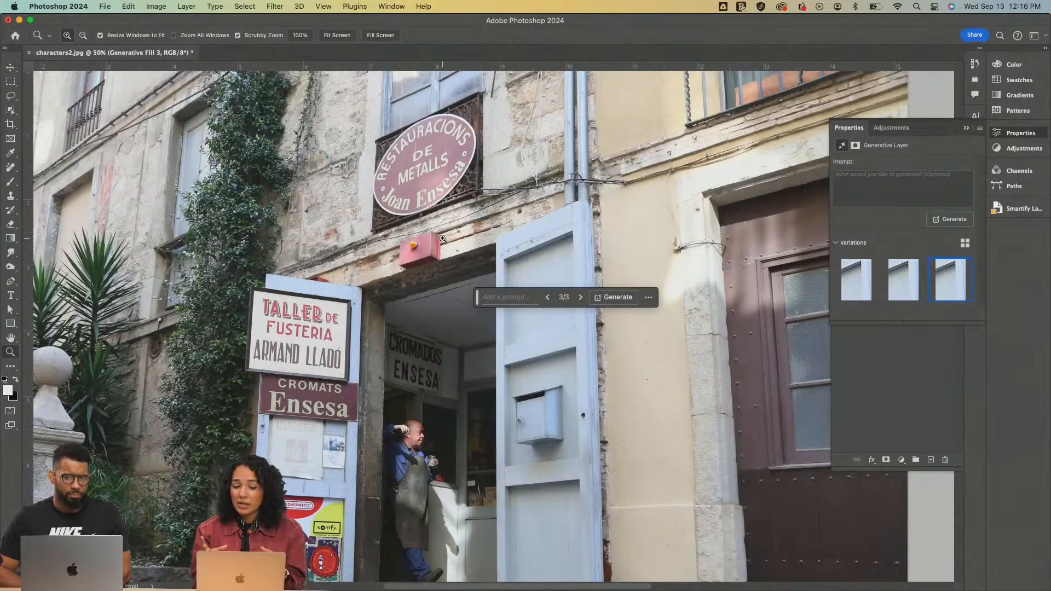
pyautogui.scroll(-5, 442, 239)
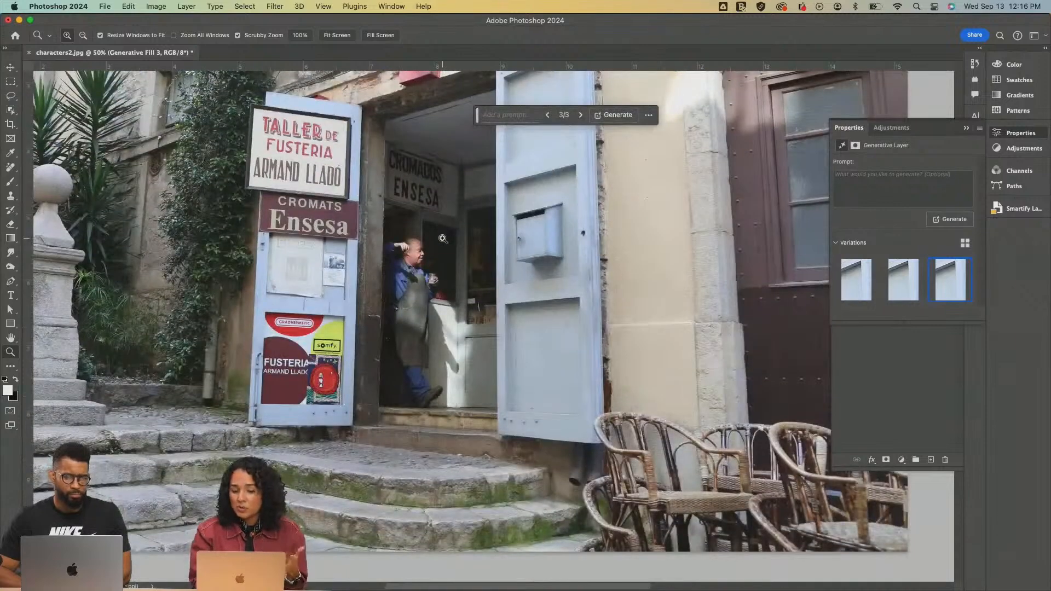
pyautogui.hscroll(-2, 443, 239)
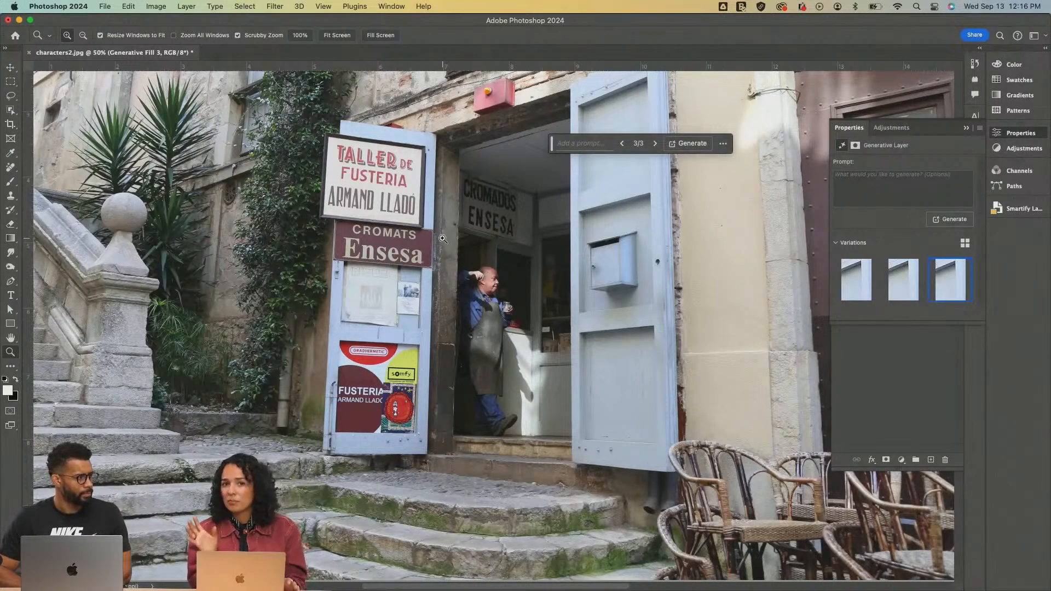
pyautogui.keyDown('alt'); pyautogui.click(541, 181); pyautogui.keyUp('alt')
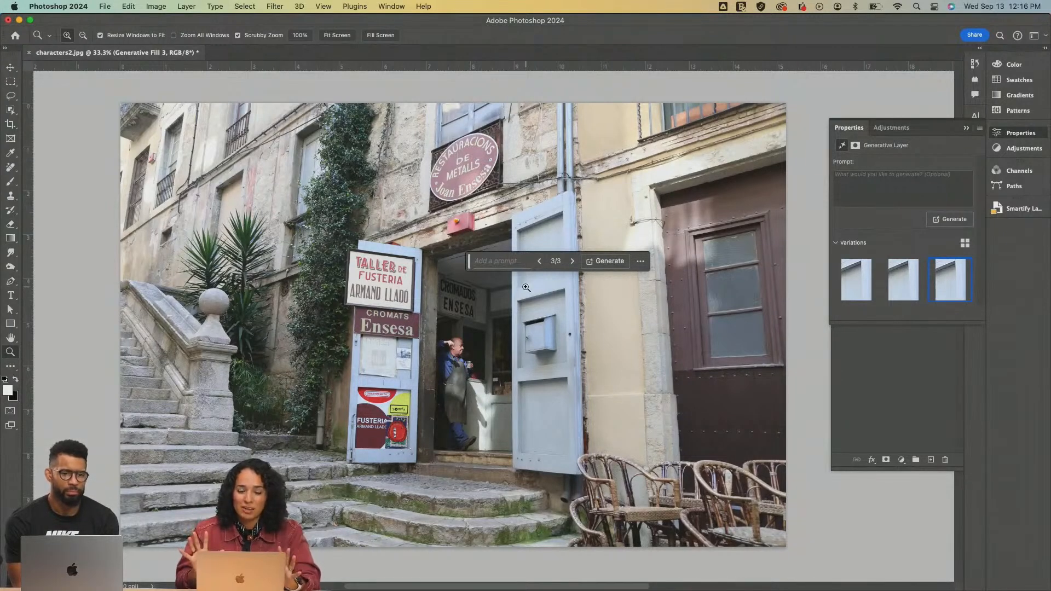
pyautogui.scroll(-3, 526, 287)
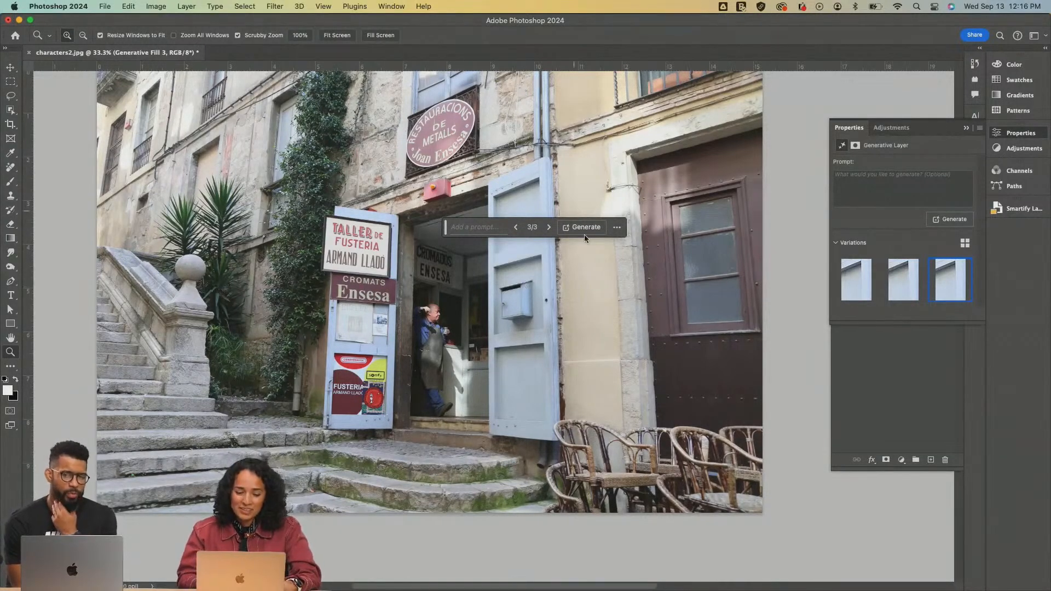
pyautogui.scroll(3, 406, 294)
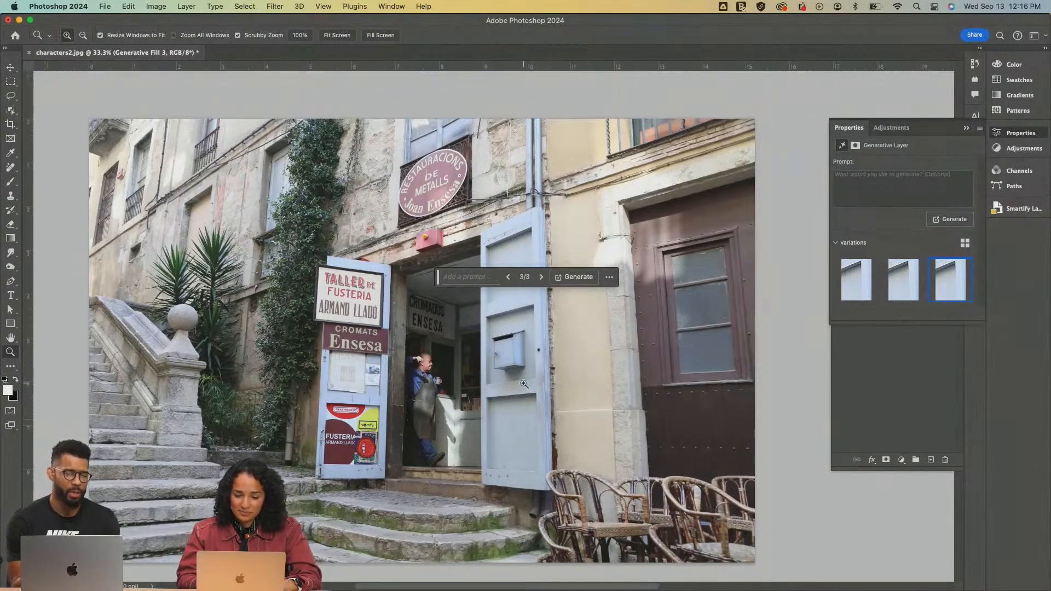
pyautogui.scroll(-5, 524, 384)
# Start a crop of the photo and swap its 16:9 ratio to a vertical 9:16 frame
pyautogui.press('c')
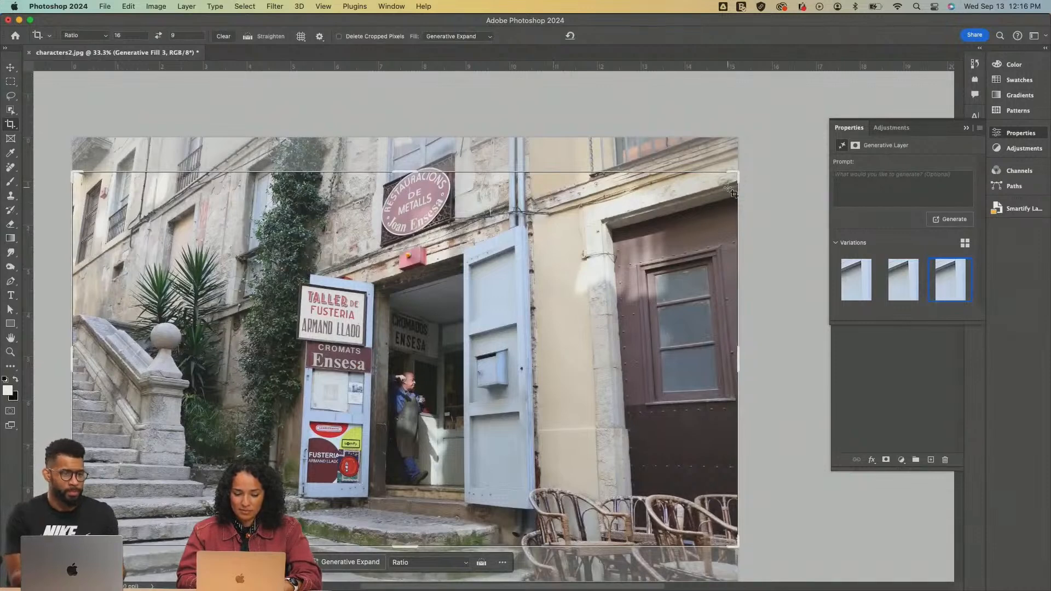
pyautogui.press('d')
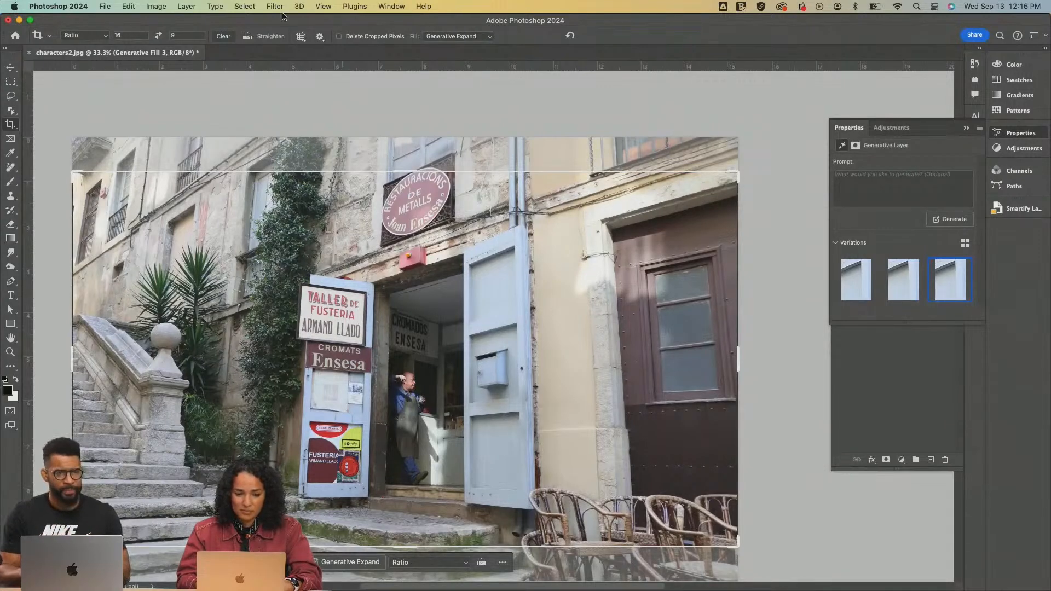
pyautogui.click(93, 35)
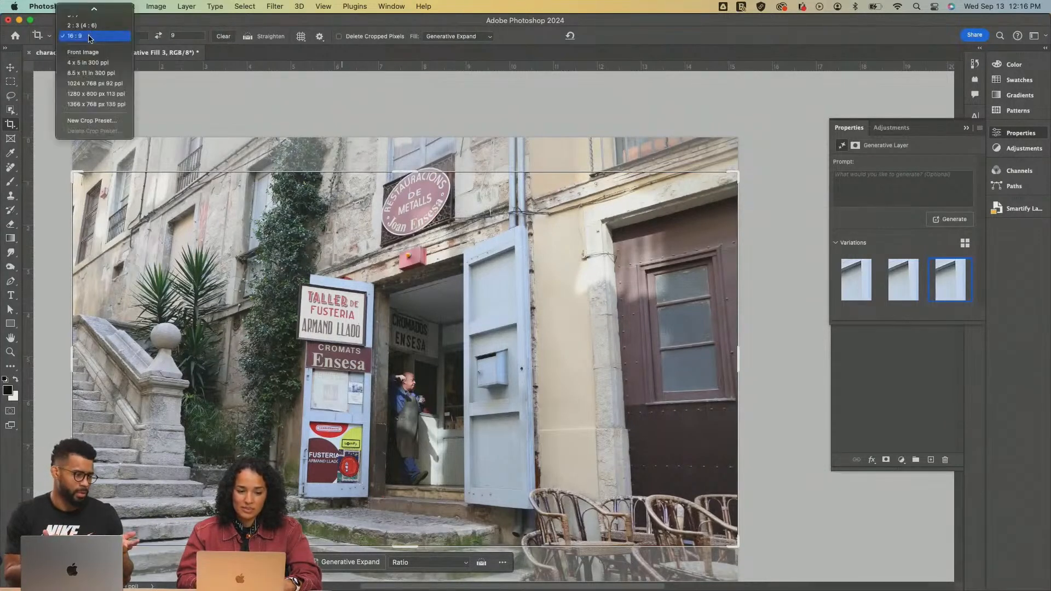
pyautogui.scroll(3, 92, 53)
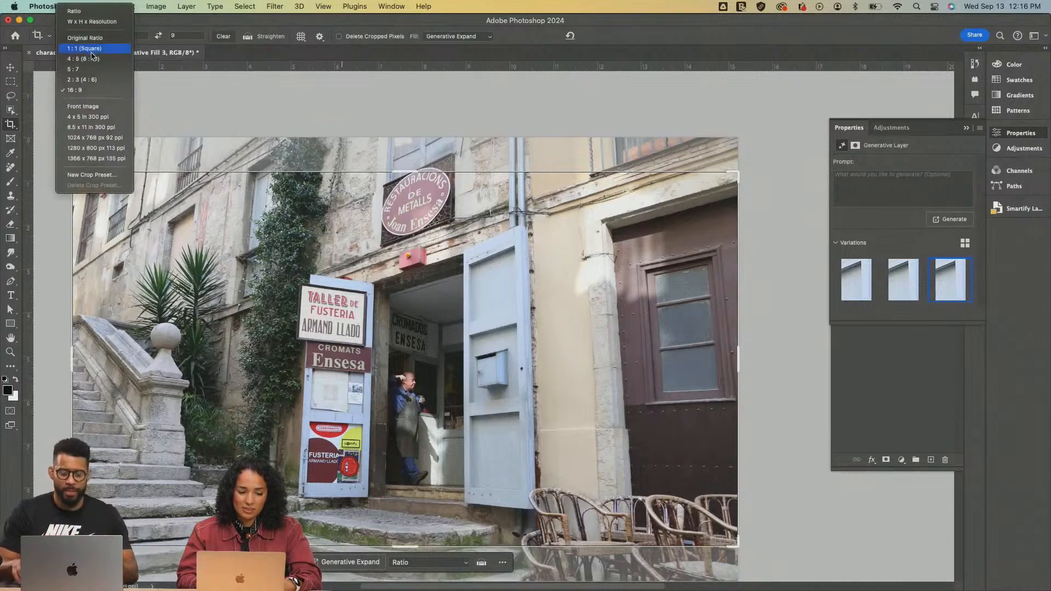
pyautogui.click(180, 37)
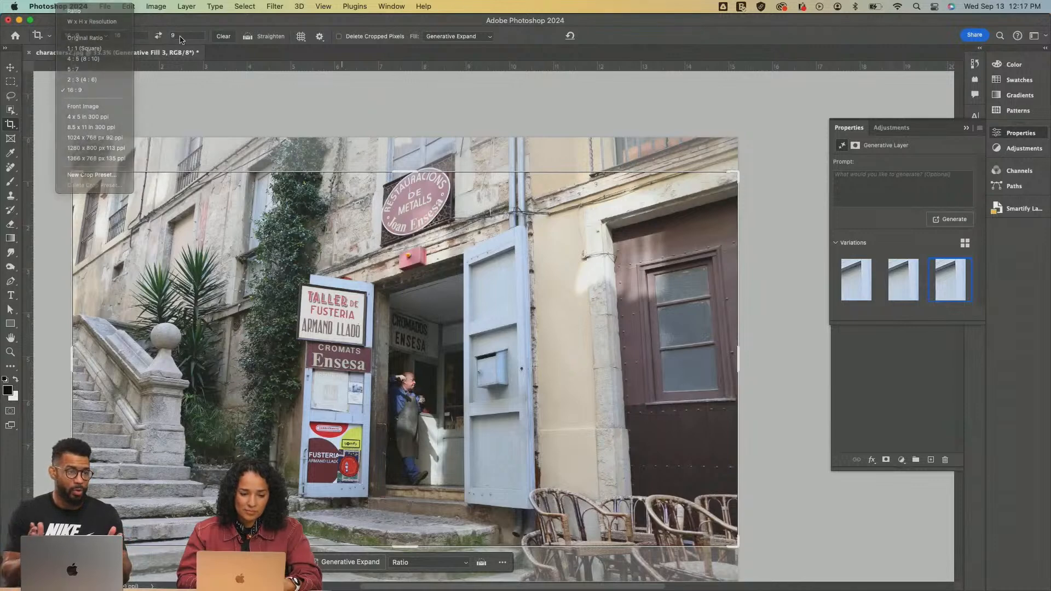
pyautogui.click(157, 36)
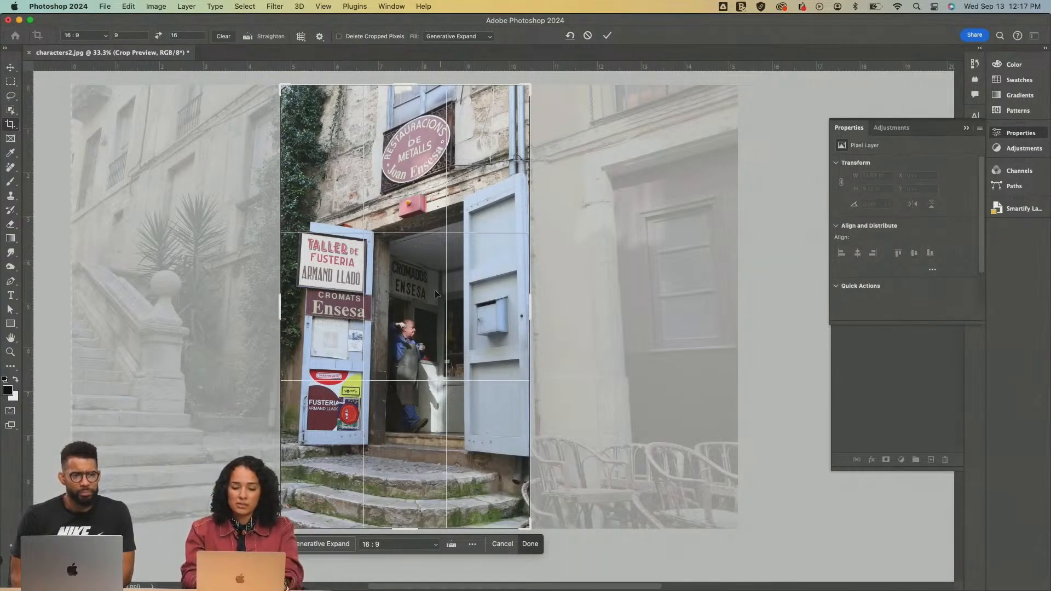
# Enlarge the vertical crop frame around the shop entrance so it extends beyond the photo's upper and lower edges
pyautogui.scroll(-3, 443, 303)
pyautogui.scroll(-1, 444, 307)
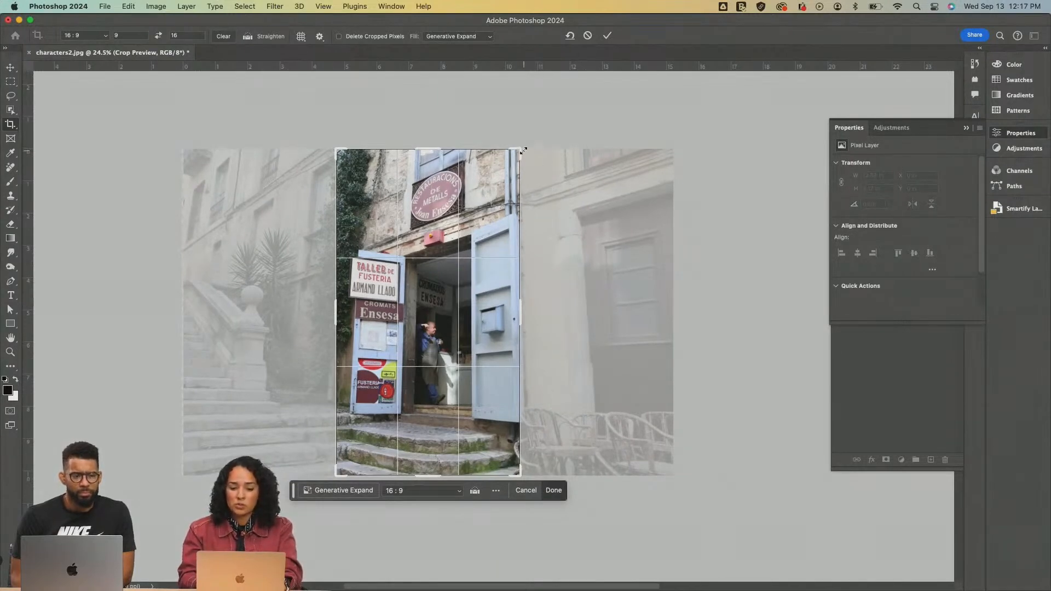
pyautogui.moveTo(523, 150); pyautogui.dragTo(565, 113)
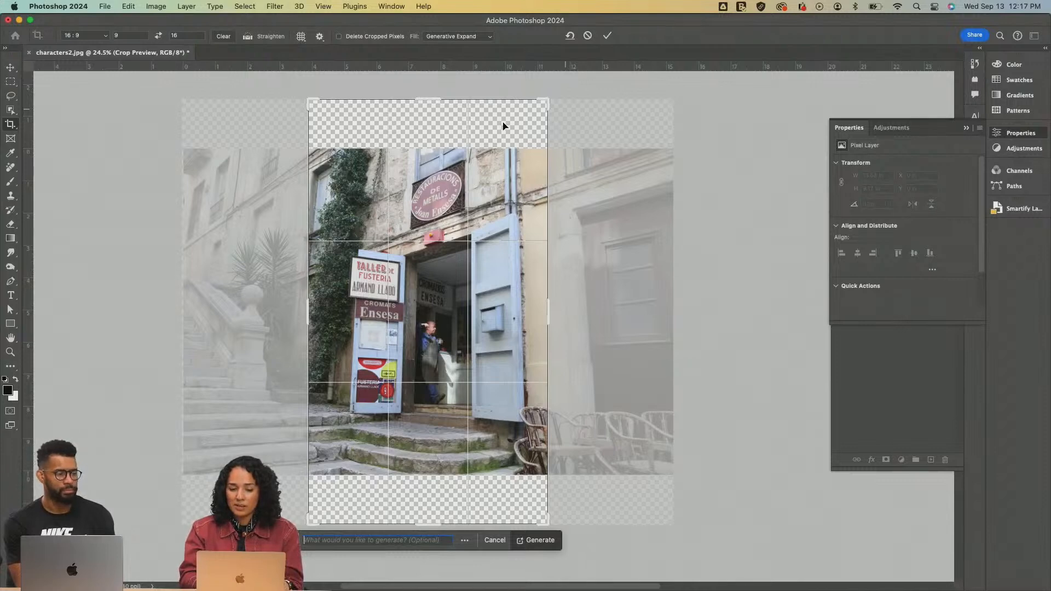
pyautogui.moveTo(546, 102); pyautogui.dragTo(588, 125)
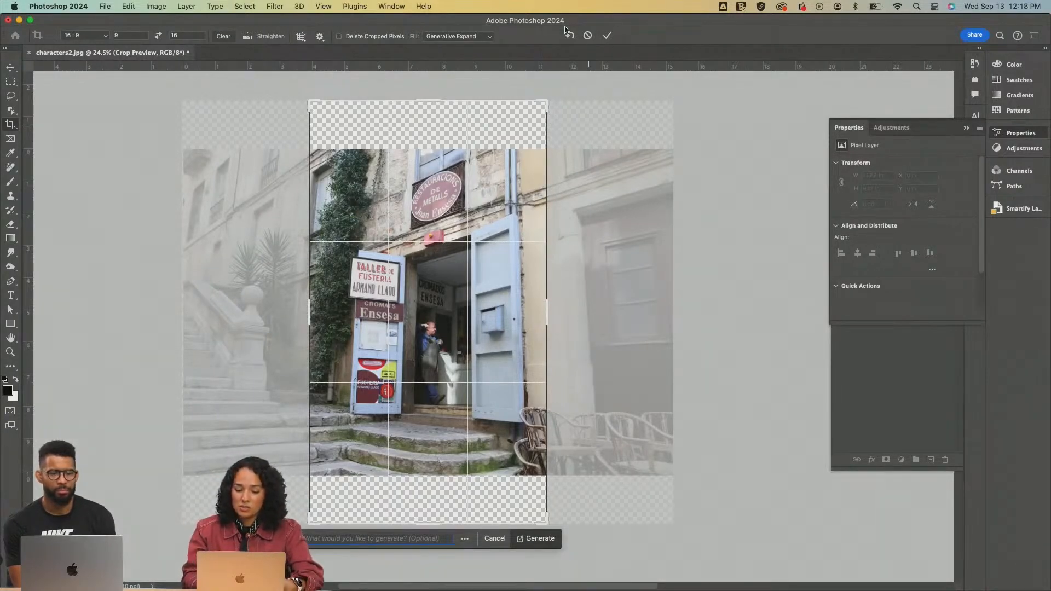
# Set the crop's fill to Content-Aware Fill and apply the crop
pyautogui.click(467, 37)
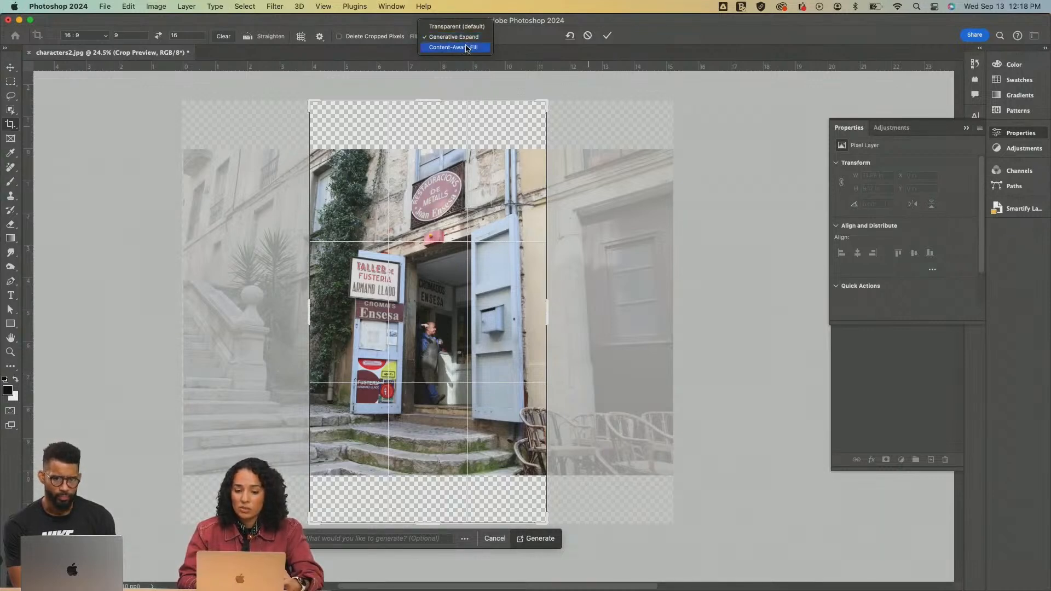
pyautogui.click(467, 48)
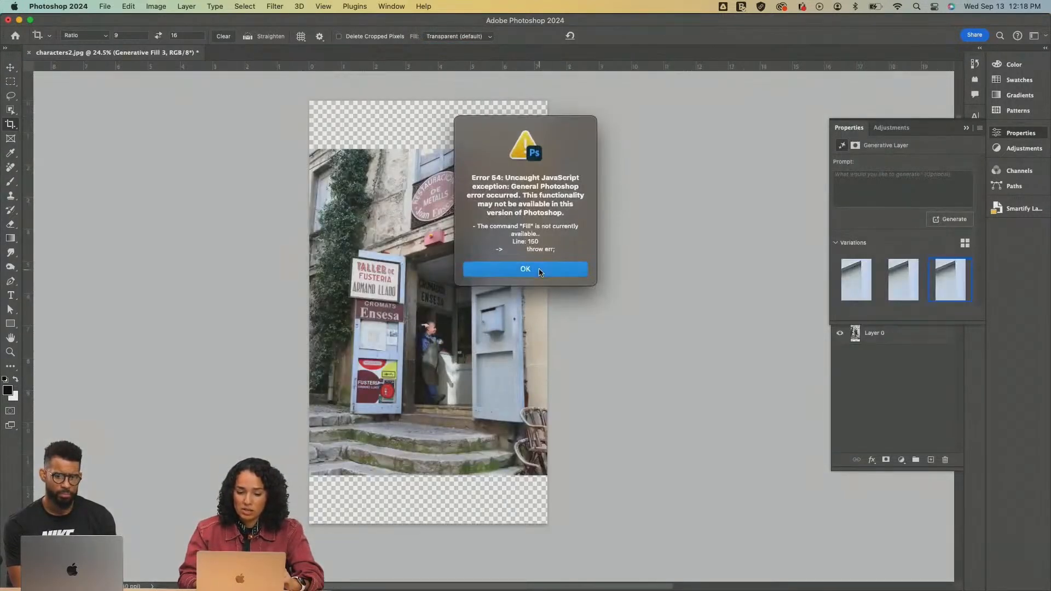
pyautogui.press('Return')
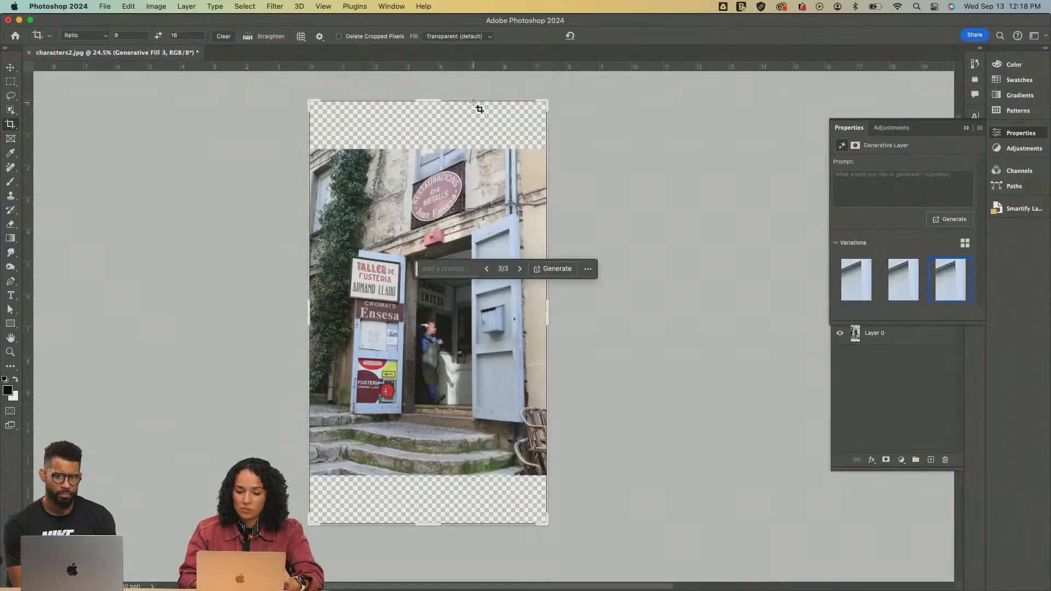
# Set the crop's fill to Generative Expand and try to apply the crop to the empty areas above and below the photo
pyautogui.click(465, 36)
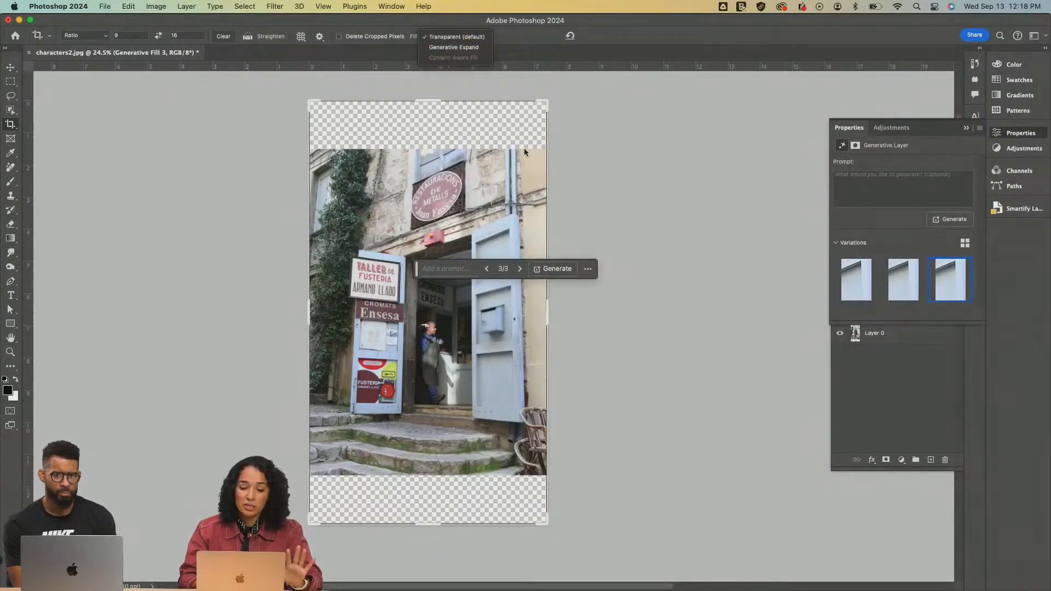
pyautogui.click(475, 48)
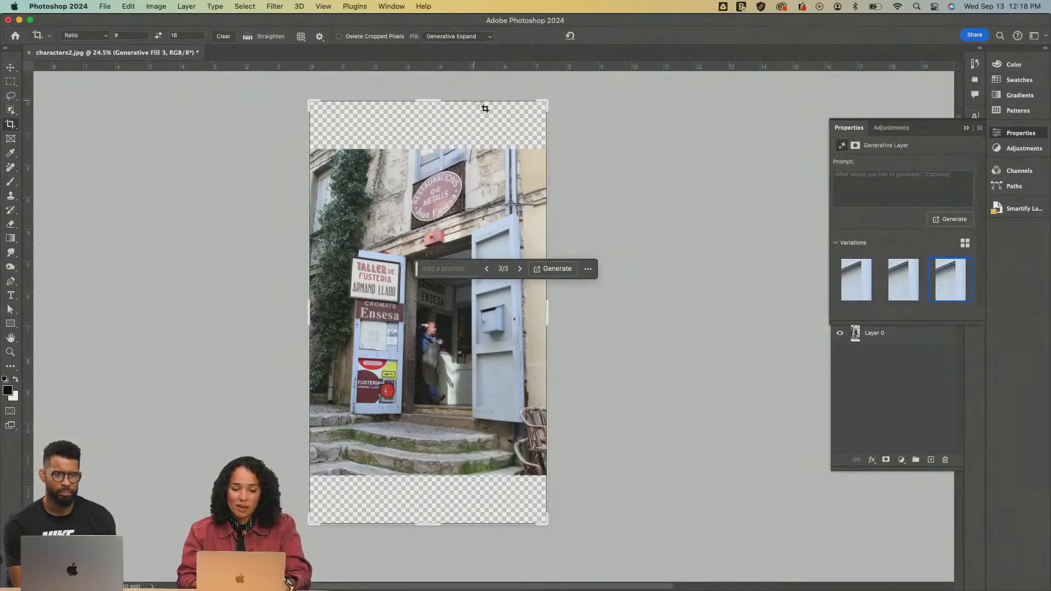
pyautogui.moveTo(545, 101)
pyautogui.mouseDown()
pyautogui.moveTo(512, 149)
pyautogui.moveTo(553, 102)
pyautogui.mouseUp()
pyautogui.press('Return')
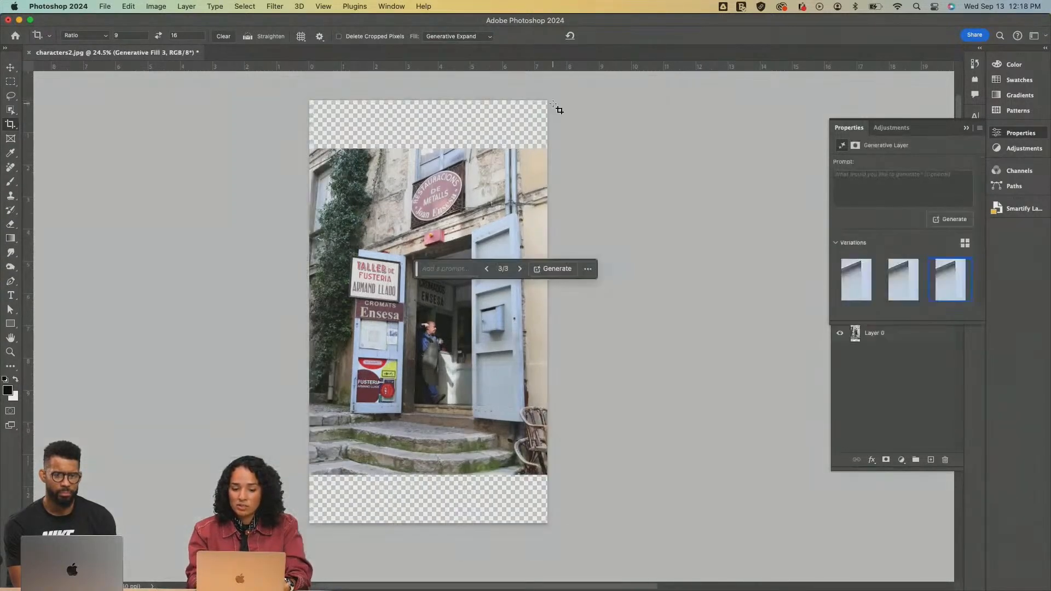
pyautogui.click(556, 268)
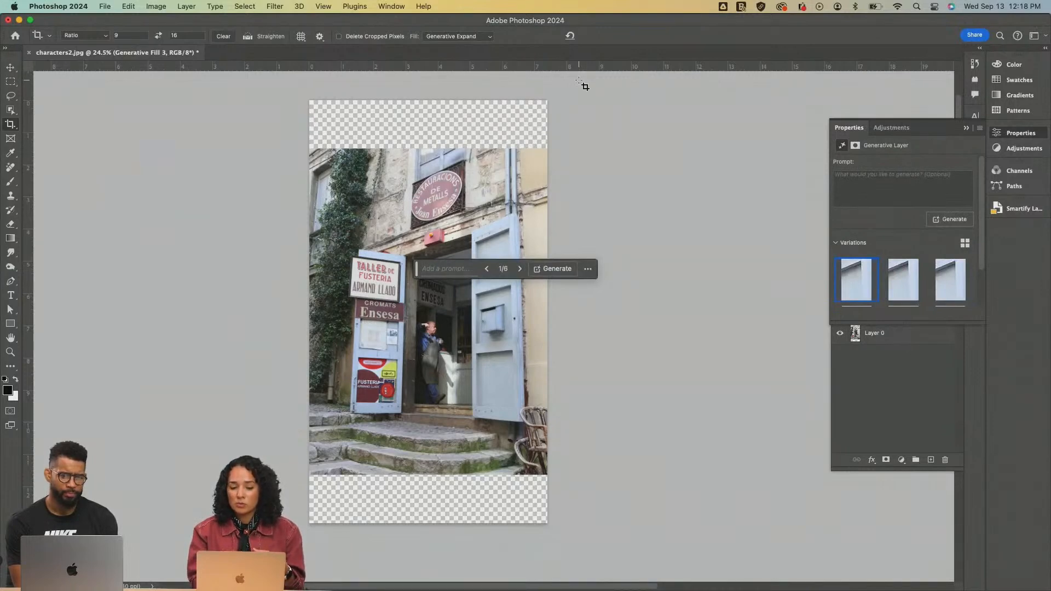
pyautogui.press('v')
pyautogui.click(368, 177)
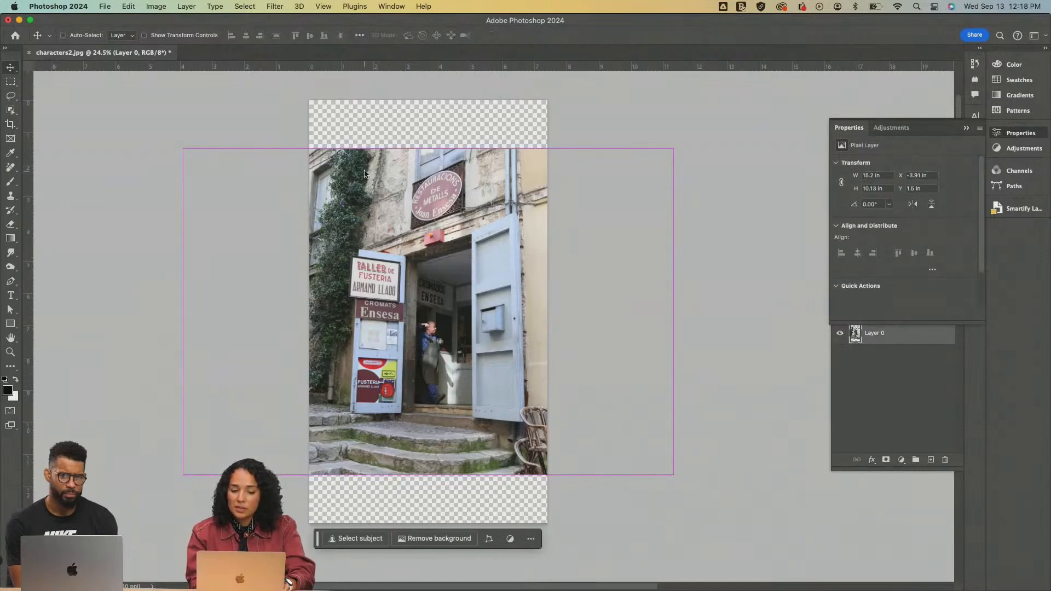
pyautogui.press('super+t')
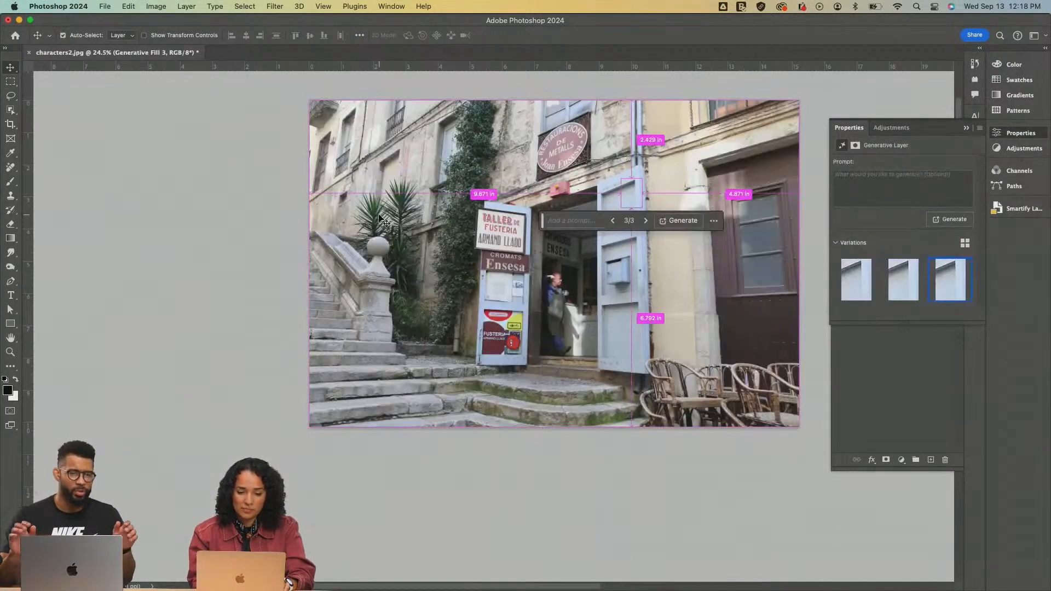
pyautogui.hscroll(5, 487, 137)
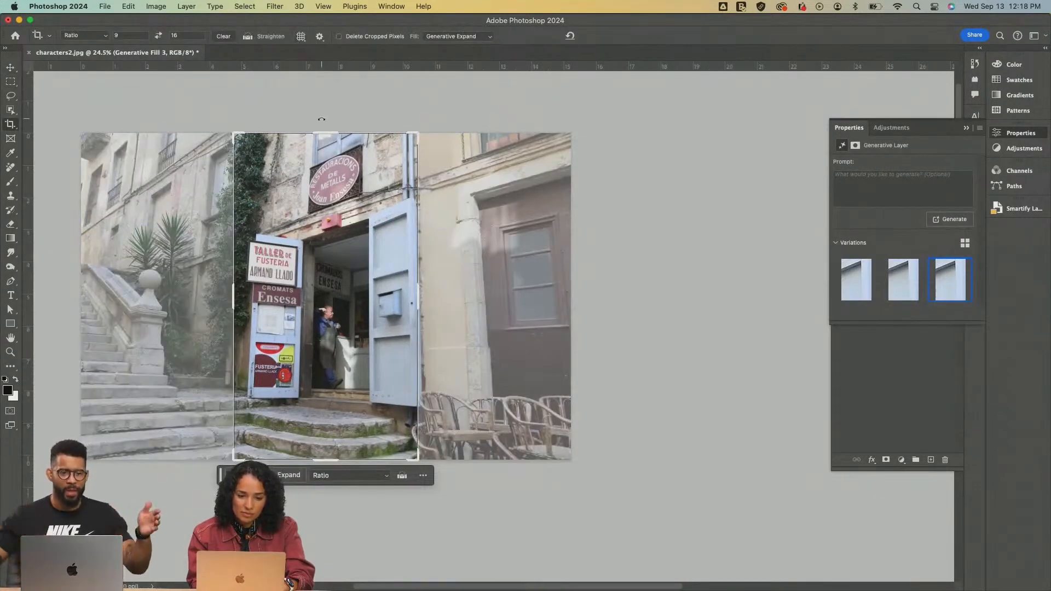
# Enlarge the 9:16 crop frame beyond the photo's upper and lower edges and generate the missing areas with Generative Expand without a prompt
pyautogui.click(415, 131)
pyautogui.moveTo(415, 132); pyautogui.dragTo(434, 111)
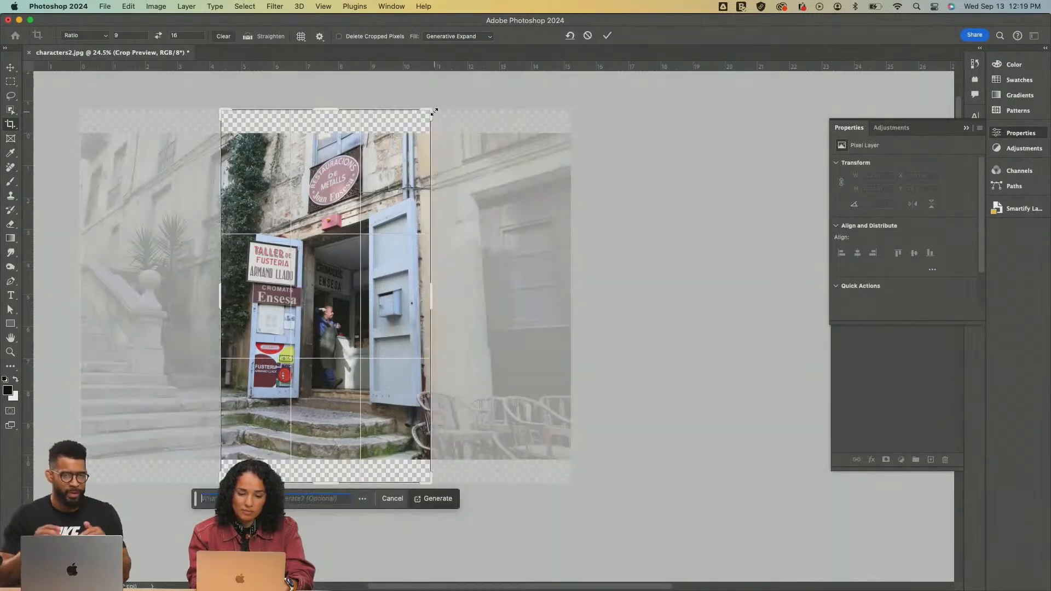
pyautogui.click(435, 499)
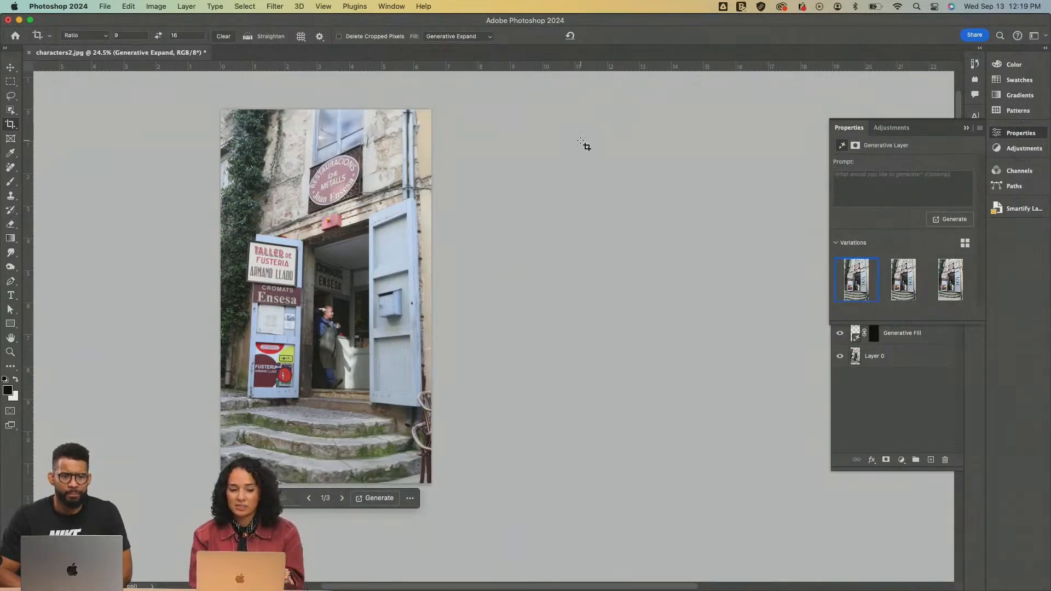
# Examine the expanded vertical photo up close and as a whole, checking the generated window, wall, steps and chair areas
pyautogui.hscroll(-2, 296, 221)
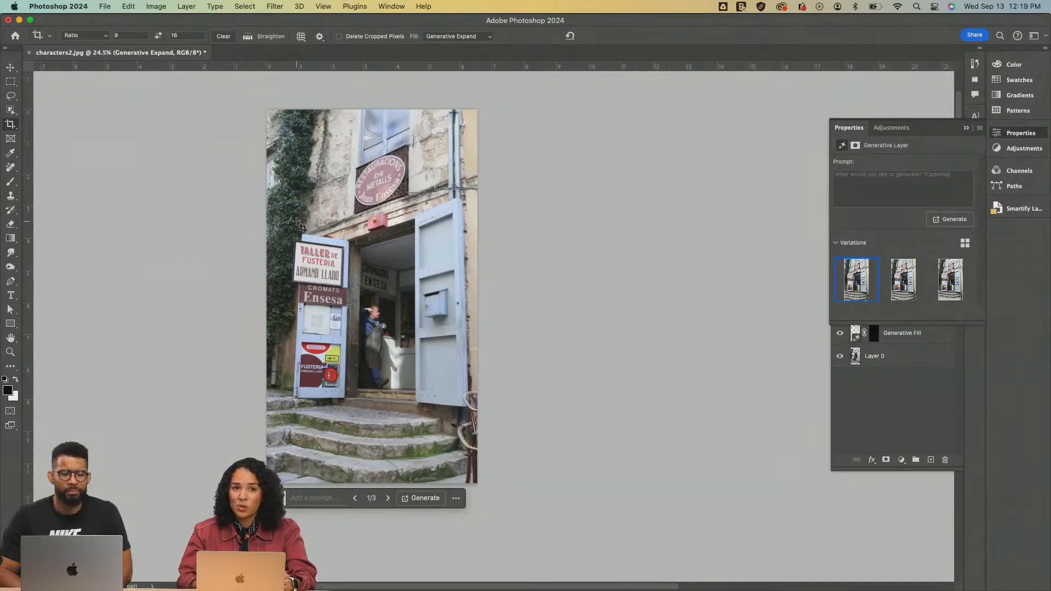
pyautogui.hscroll(-1, 300, 226)
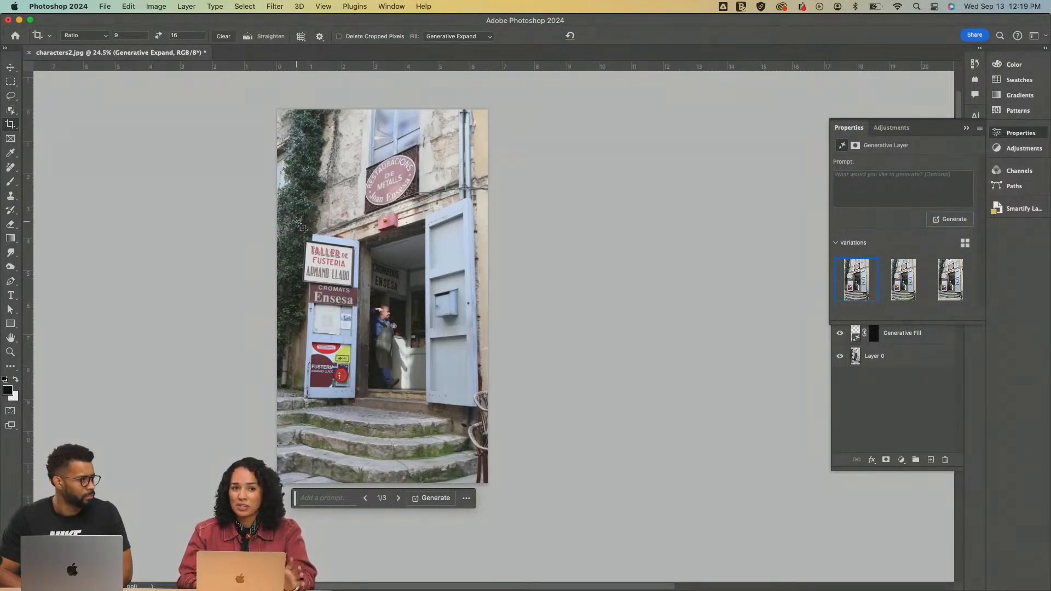
pyautogui.scroll(1, 301, 226)
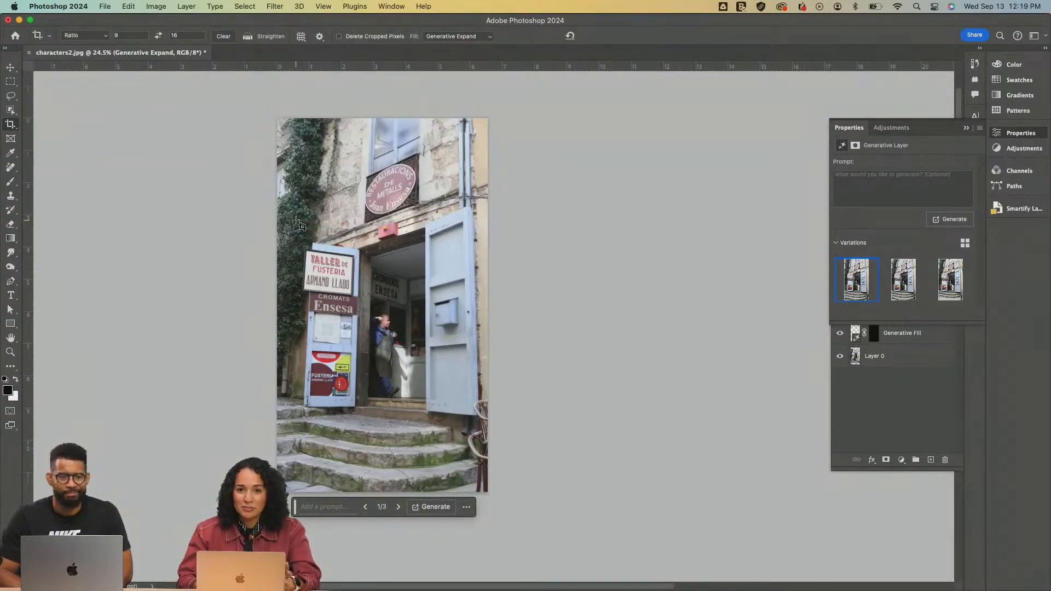
pyautogui.hscroll(-4, 301, 226)
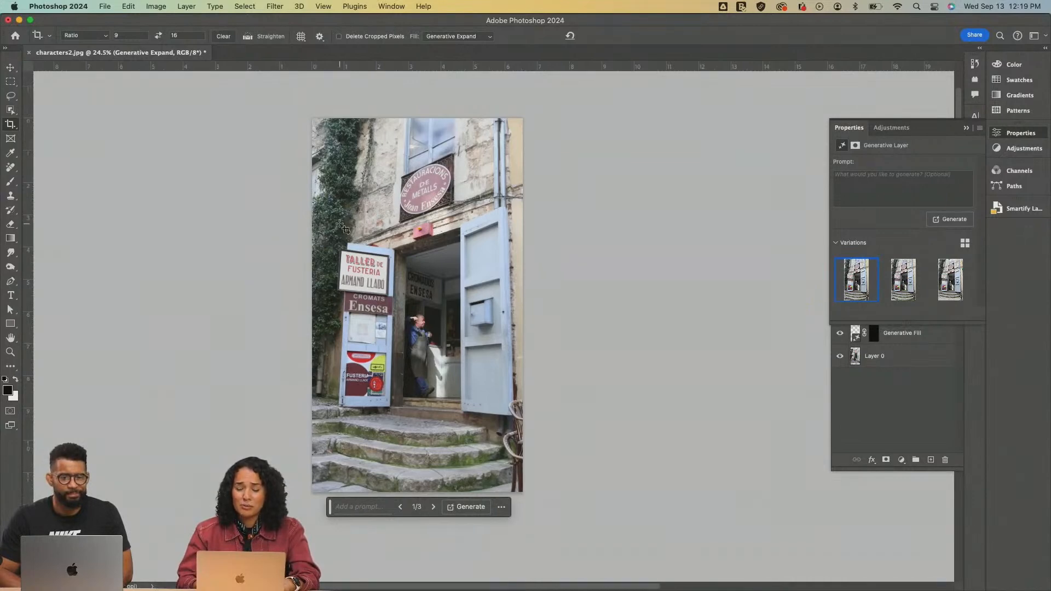
pyautogui.press('z')
pyautogui.click(448, 308)
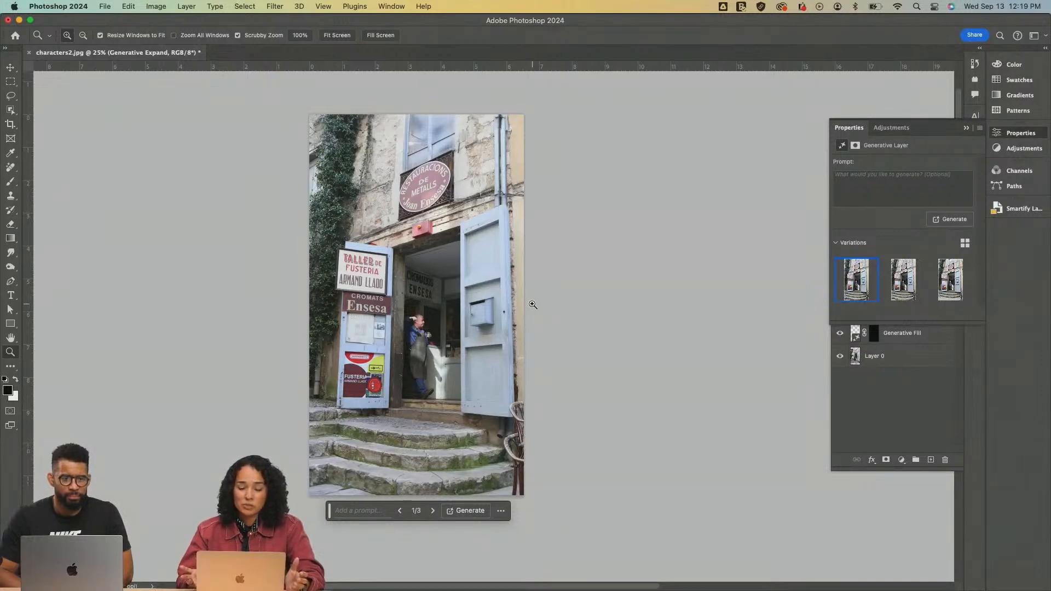
pyautogui.hscroll(3, 446, 299)
pyautogui.click(446, 300)
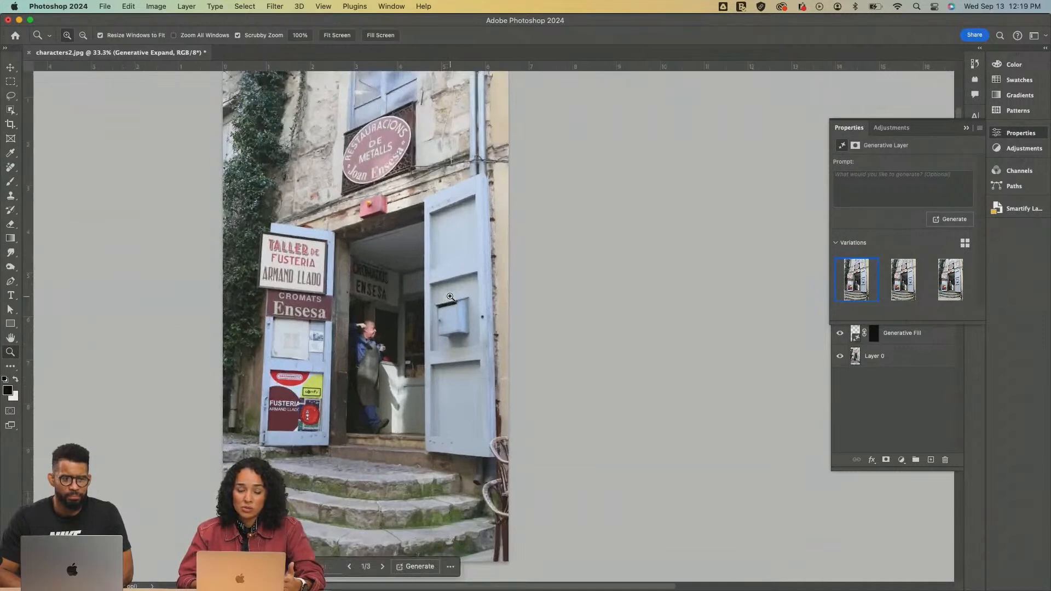
pyautogui.hscroll(-3, 448, 298)
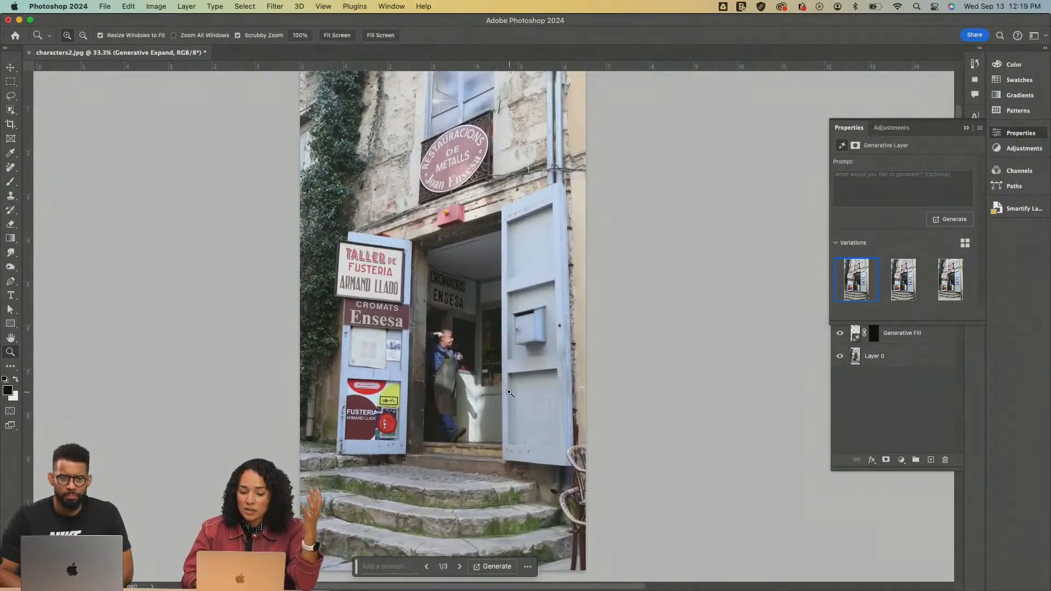
pyautogui.press('super+minus')
pyautogui.scroll(2, 513, 396)
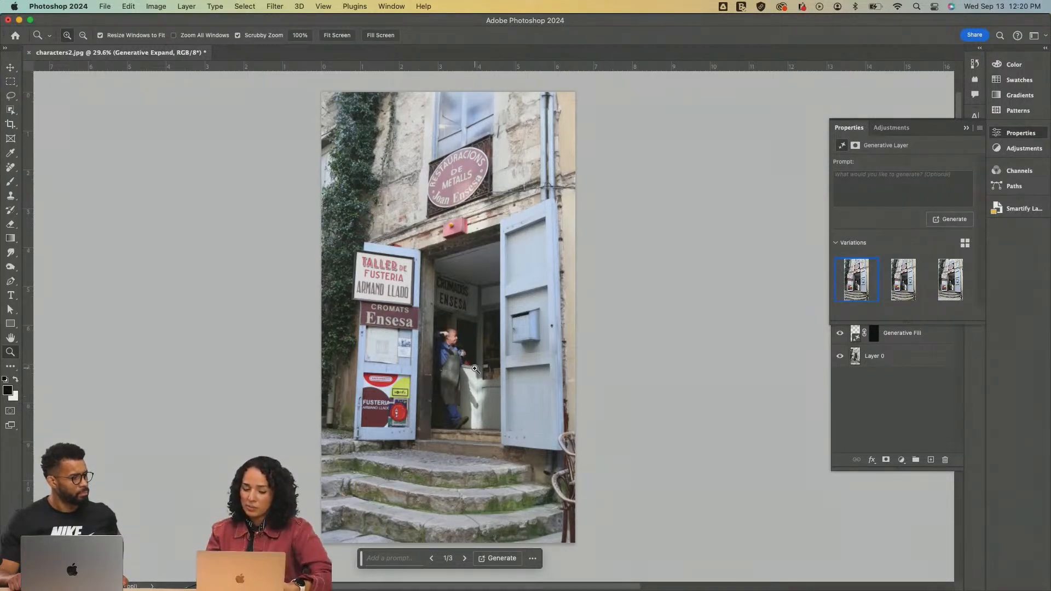
pyautogui.click(456, 366)
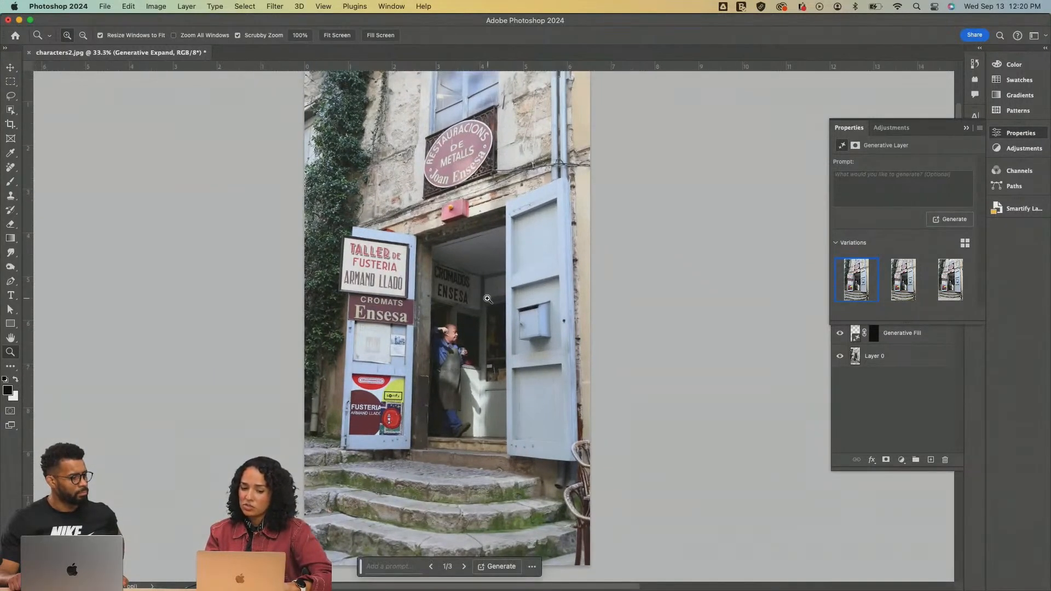
pyautogui.scroll(-2, 478, 485)
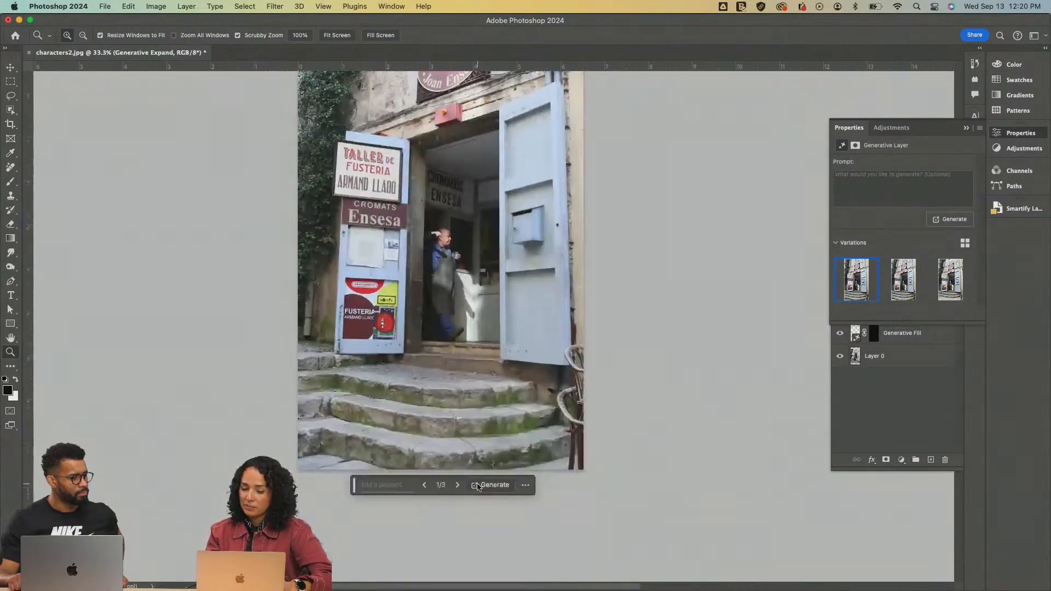
pyautogui.hscroll(2, 477, 485)
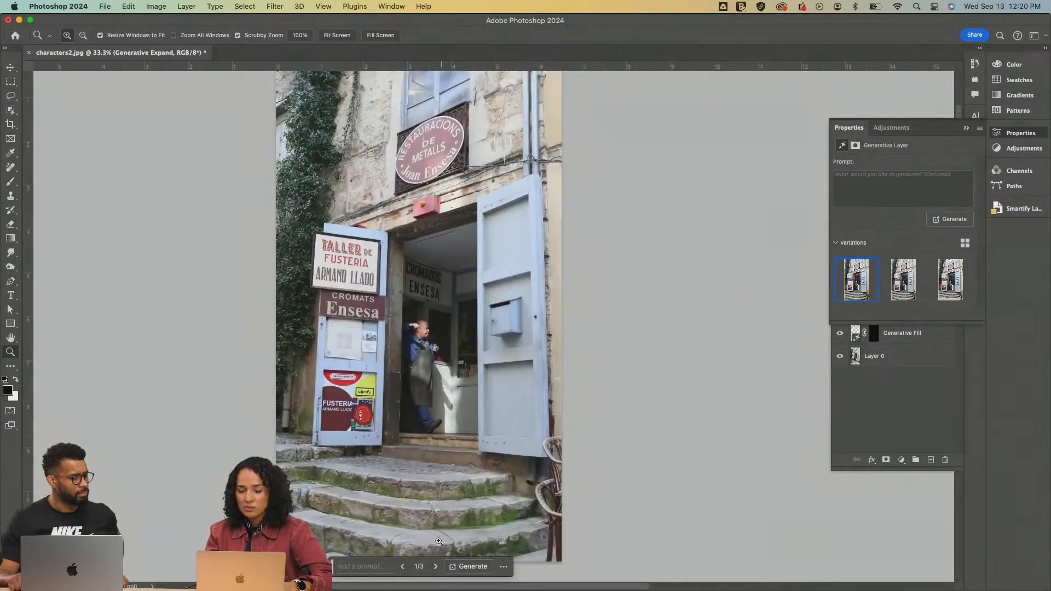
pyautogui.press('super+minus')
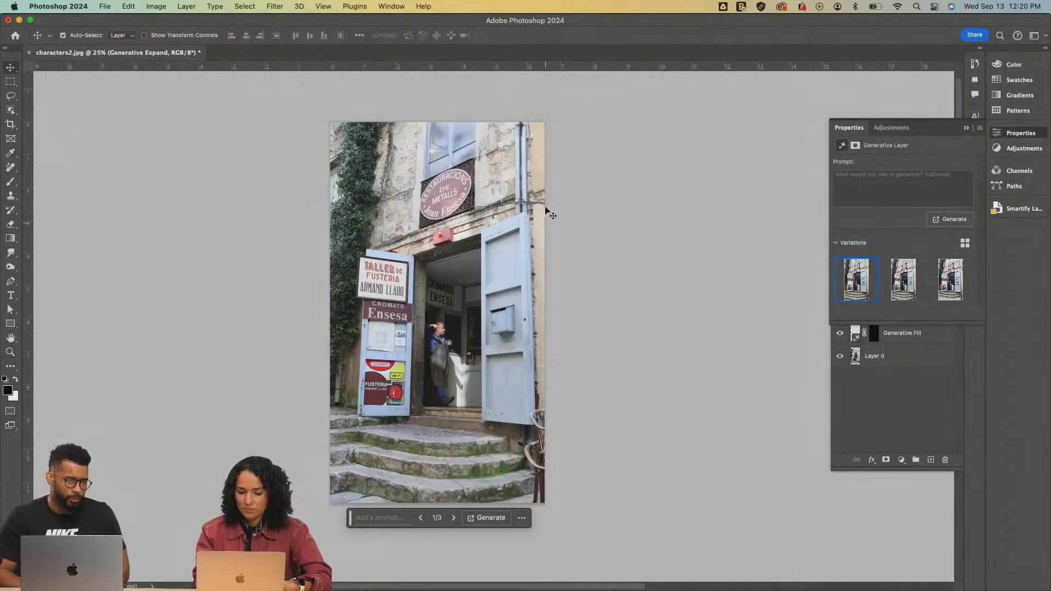
# Lasso a freehand area along the photo's upper edge, from the window across the wall to the drainpipes and the right edge
pyautogui.click(478, 333)
pyautogui.hscroll(2, 477, 334)
pyautogui.scroll(3, 478, 333)
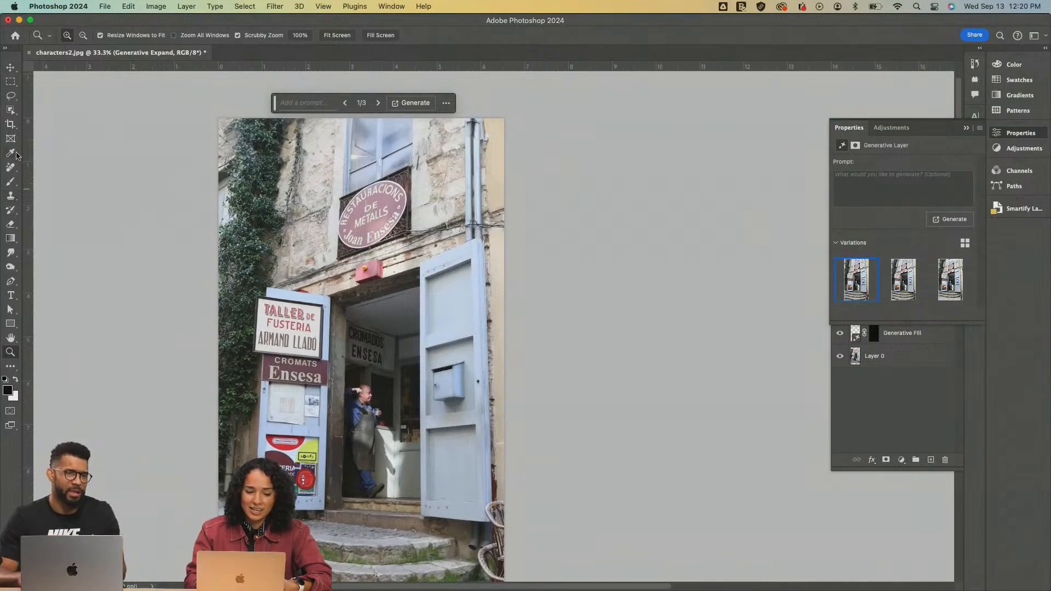
pyautogui.click(10, 97)
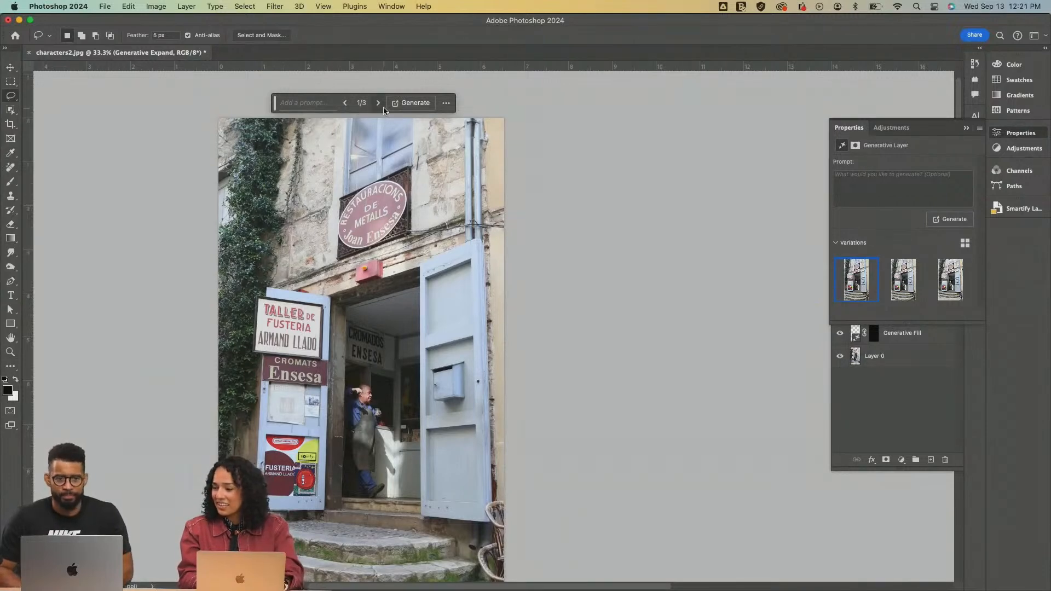
pyautogui.moveTo(503, 119); pyautogui.dragTo(352, 117)
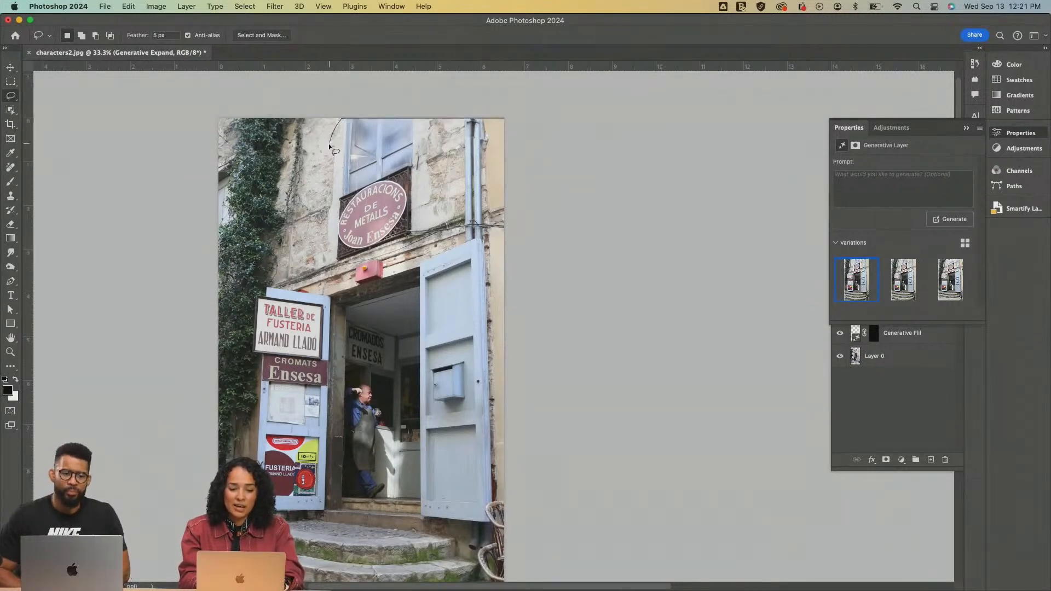
pyautogui.moveTo(487, 244)
pyautogui.mouseDown()
pyautogui.moveTo(505, 229)
pyautogui.moveTo(526, 154)
pyautogui.mouseUp()
pyautogui.moveTo(526, 111); pyautogui.dragTo(527, 108)
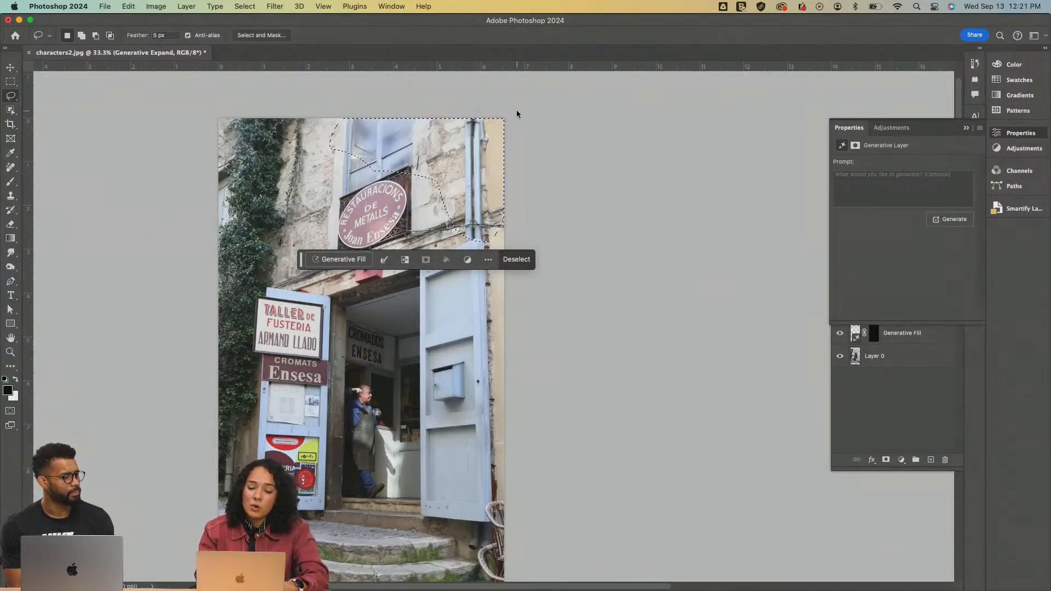
# Generate plants in the selected upper wall area with Generative Fill, using the prompt "Blurred Plant"
pyautogui.click(356, 260)
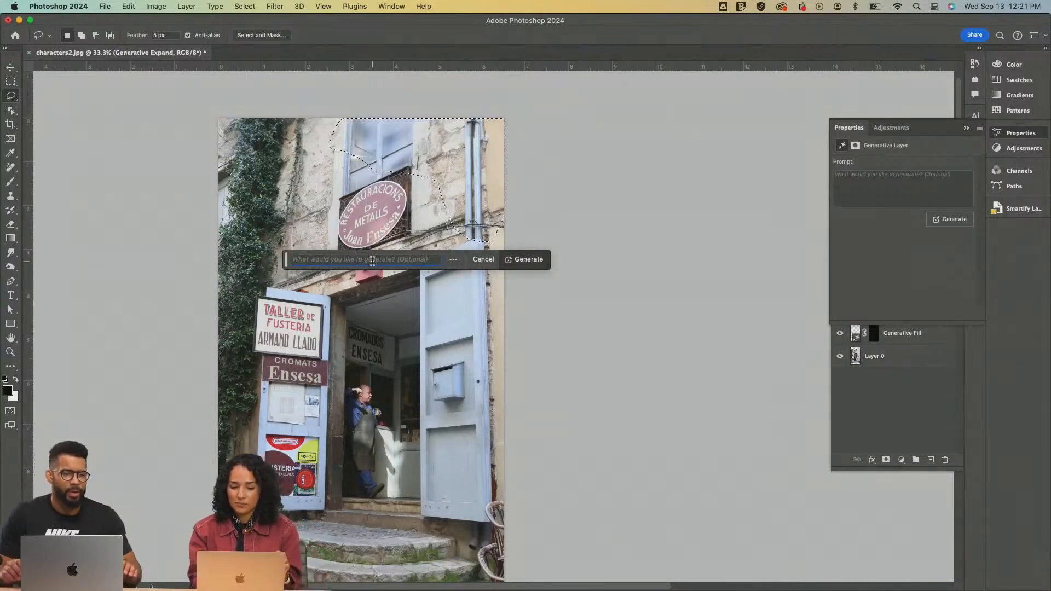
pyautogui.scroll(3, 361, 263)
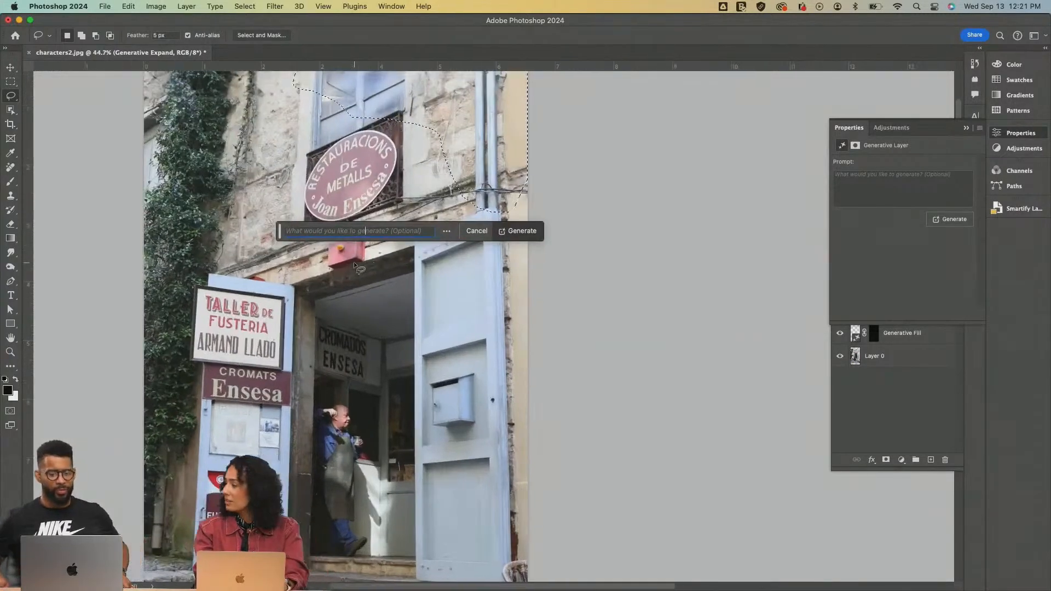
pyautogui.hscroll(-5, 354, 262)
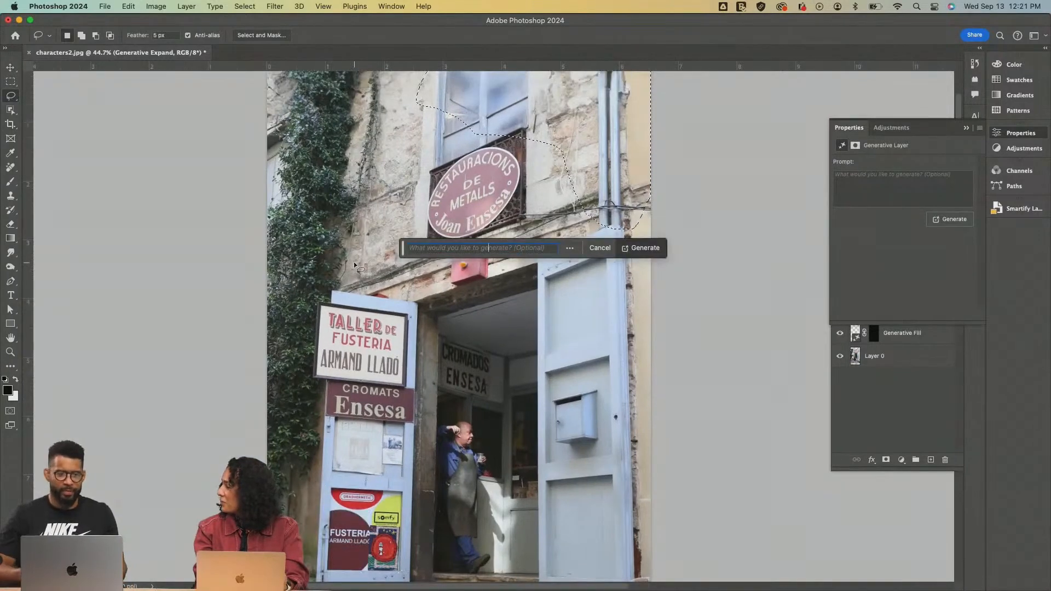
pyautogui.scroll(2, 354, 262)
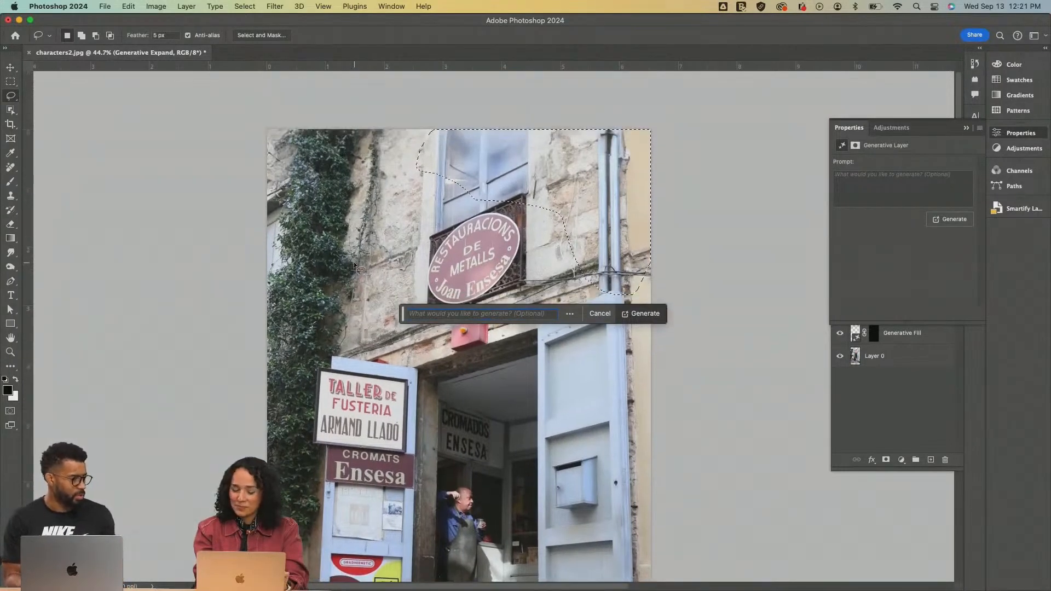
pyautogui.scroll(3, 429, 316)
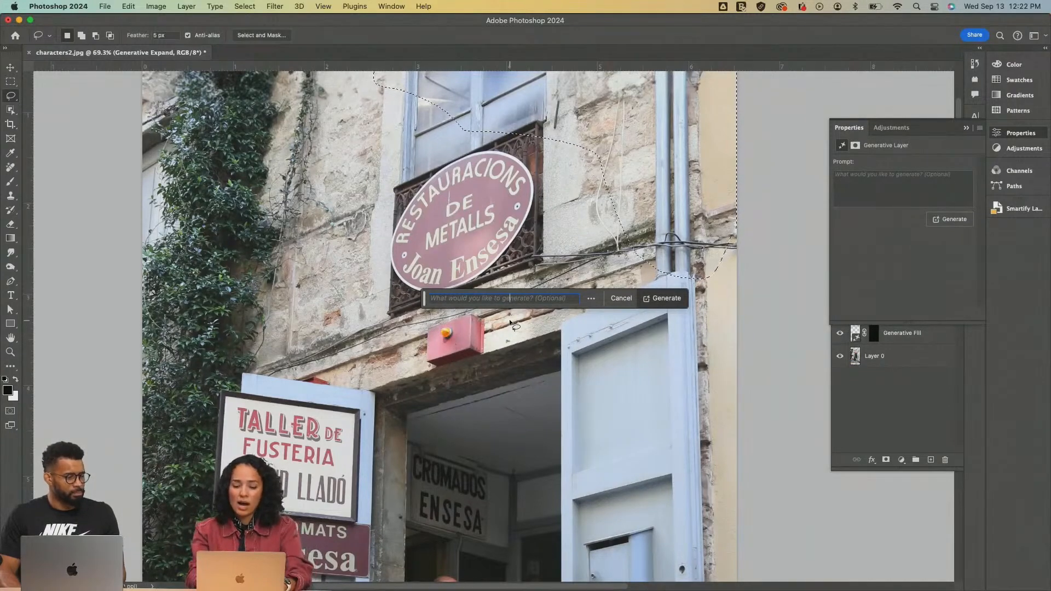
pyautogui.hscroll(4, 642, 75)
pyautogui.scroll(3, 643, 74)
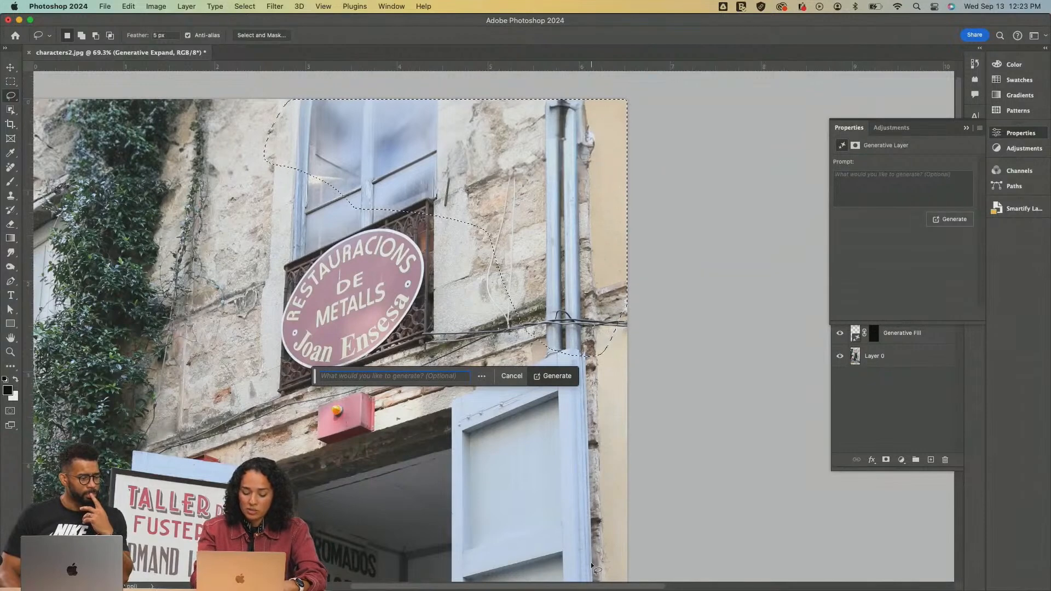
pyautogui.write('Plant')
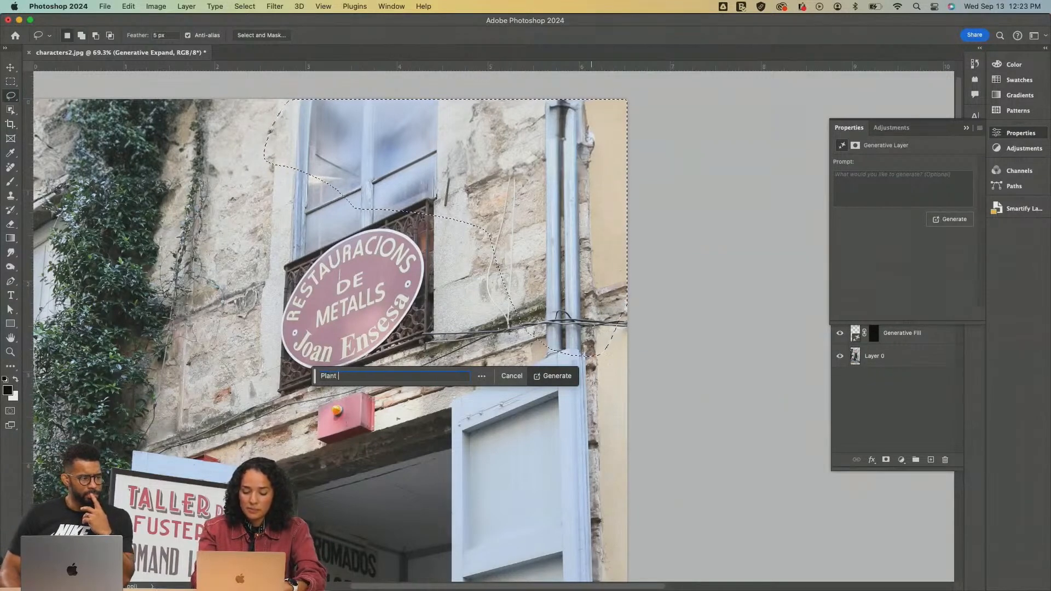
pyautogui.moveTo(357, 376); pyautogui.dragTo(318, 377)
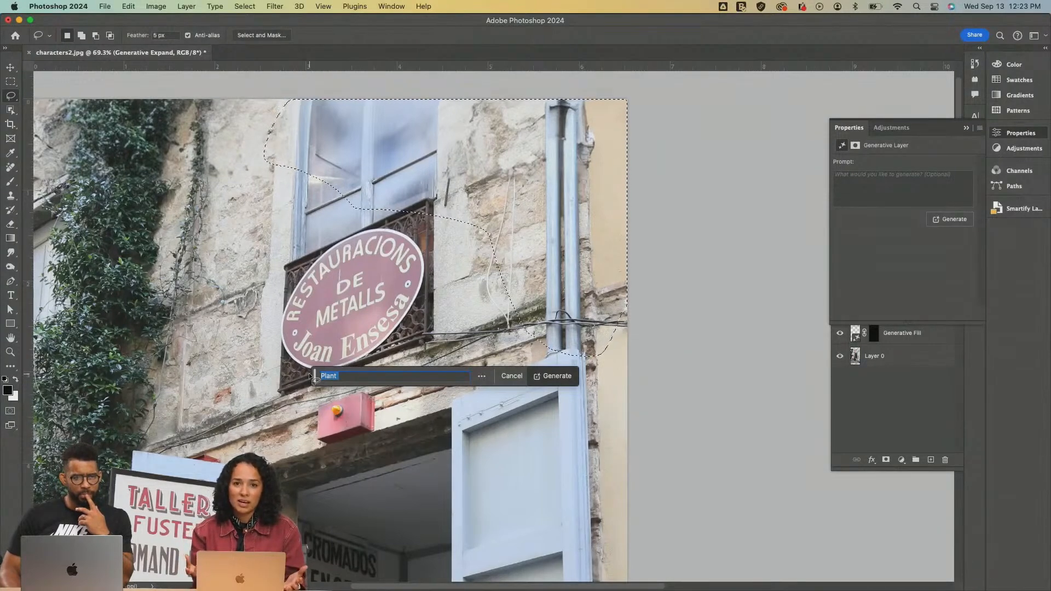
pyautogui.click(353, 376)
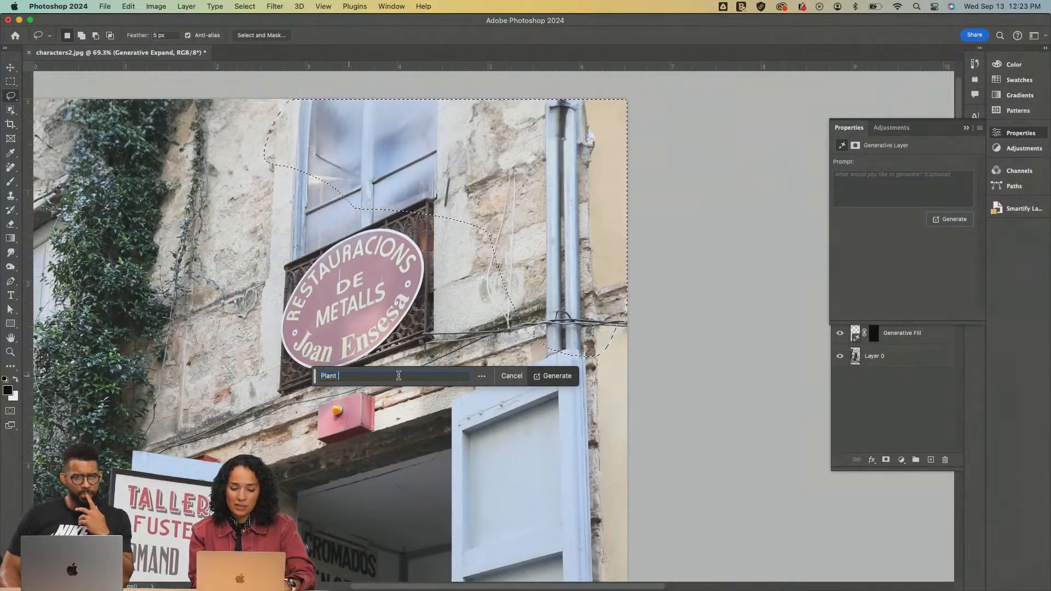
pyautogui.press('BackSpace')
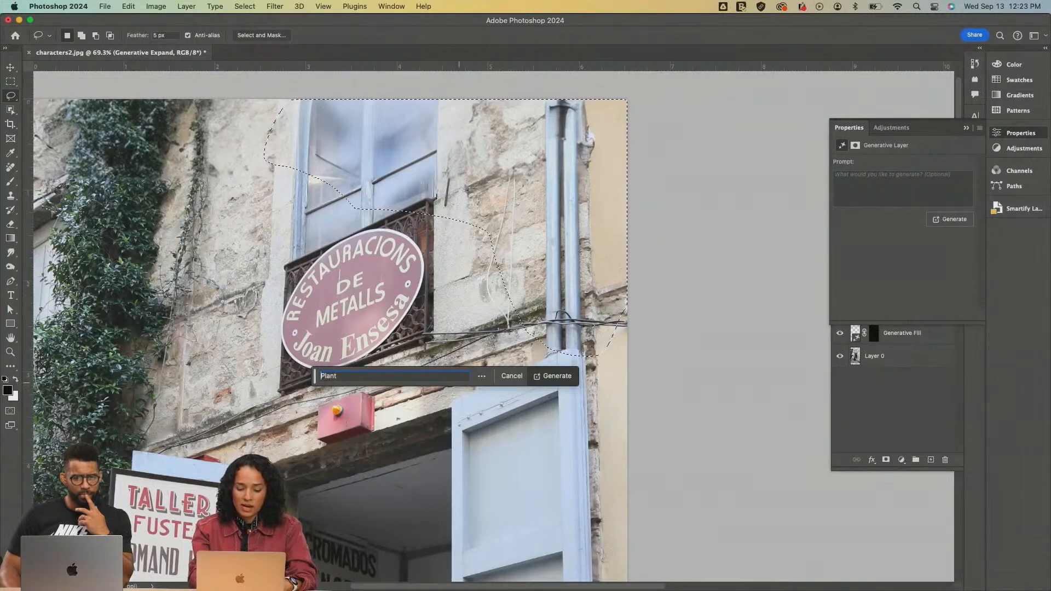
pyautogui.write('Blurred')
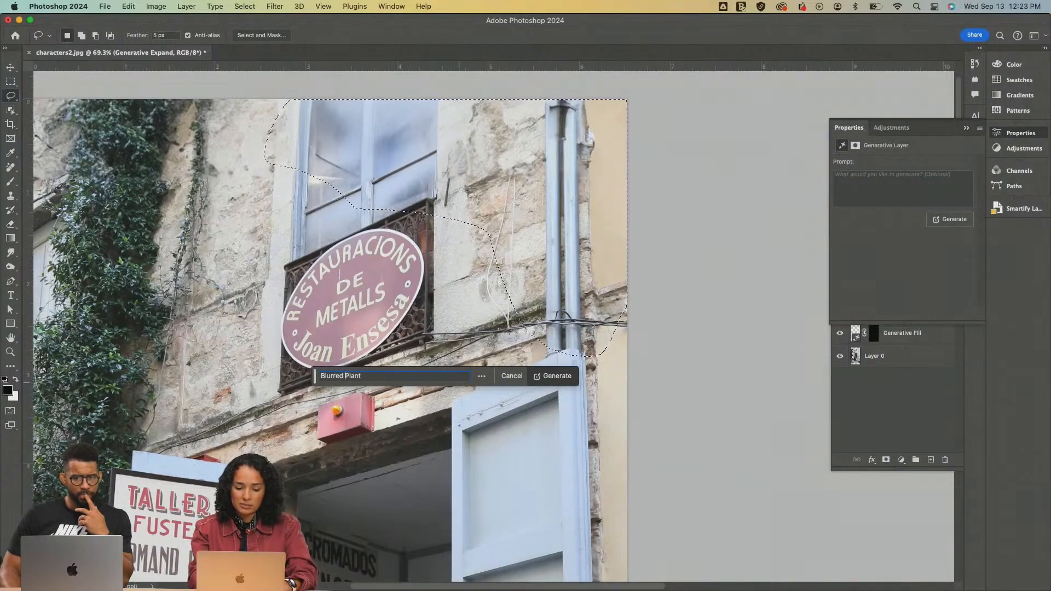
pyautogui.click(557, 376)
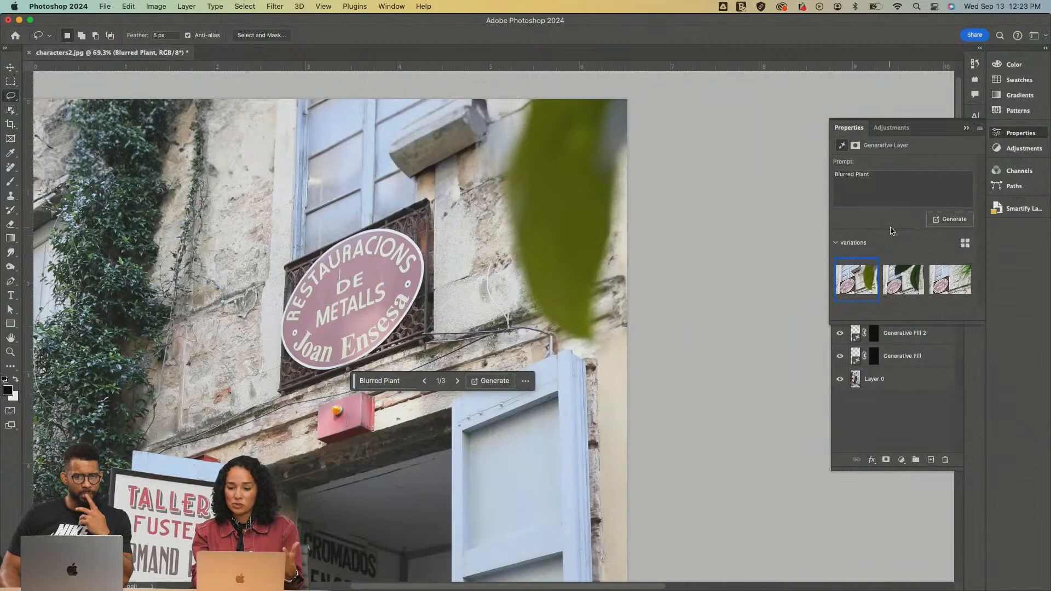
# Compare the second and third Blurred Plant variations against the whole photo
pyautogui.click(903, 279)
pyautogui.scroll(-3, 548, 329)
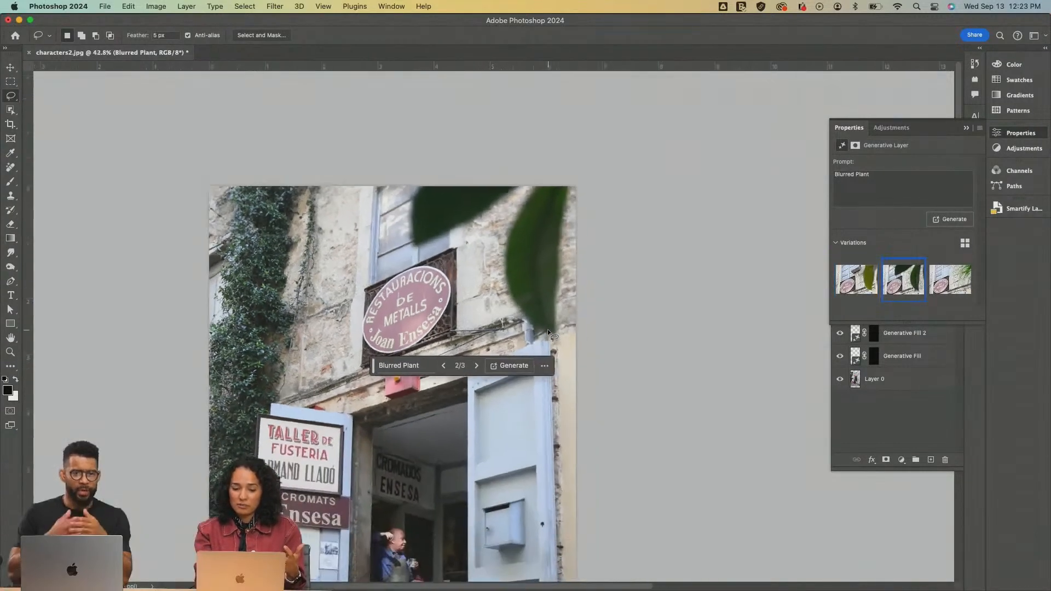
pyautogui.scroll(-1, 547, 330)
pyautogui.click(950, 280)
pyautogui.click(912, 286)
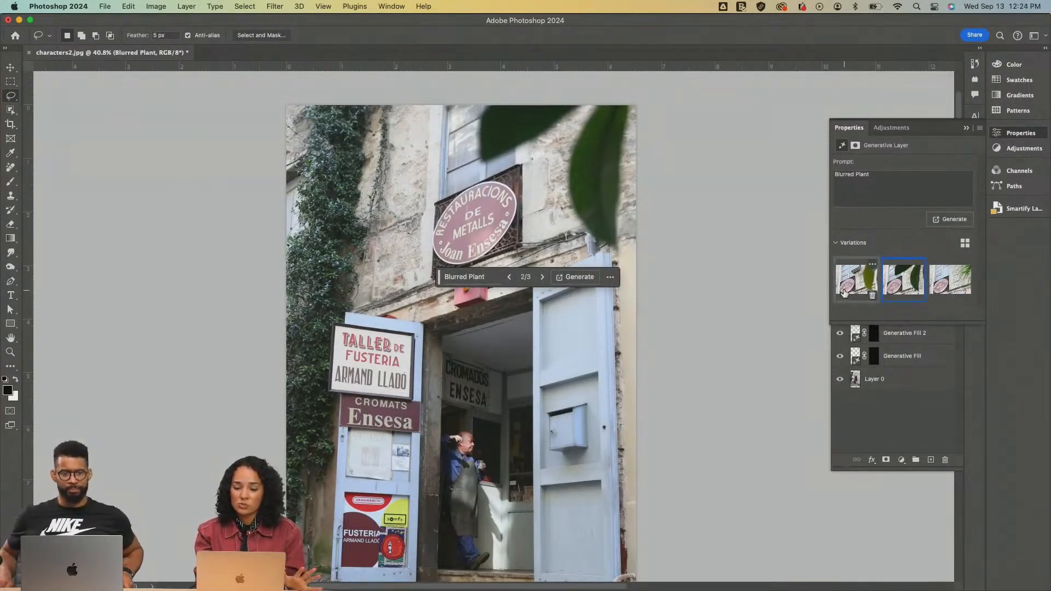
# Delete the single bright leaf variation and the sparse foliage variation, keeping only the one with two dark leaves
pyautogui.click(844, 293)
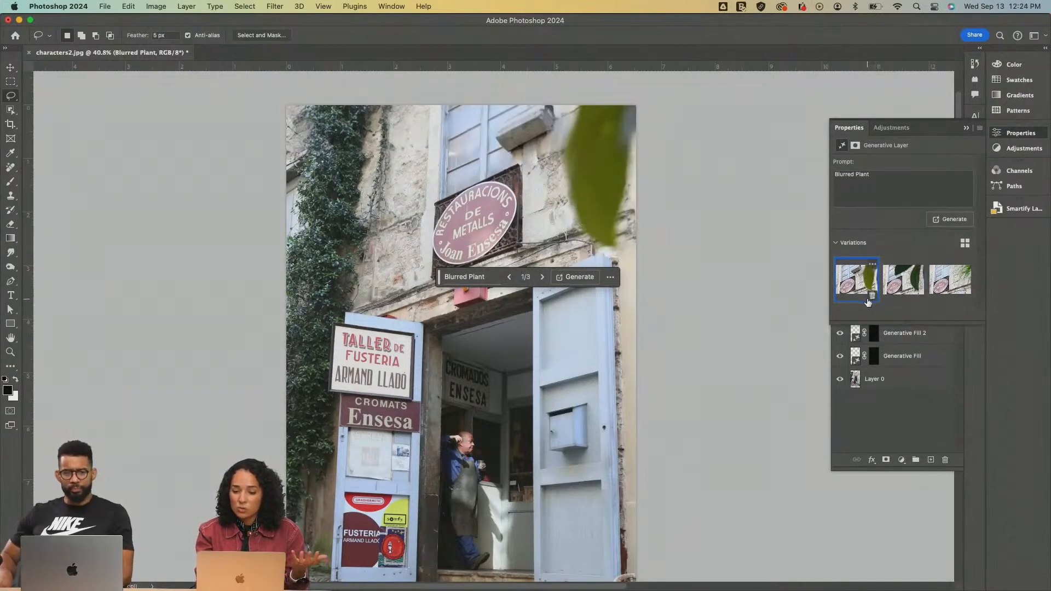
pyautogui.click(871, 296)
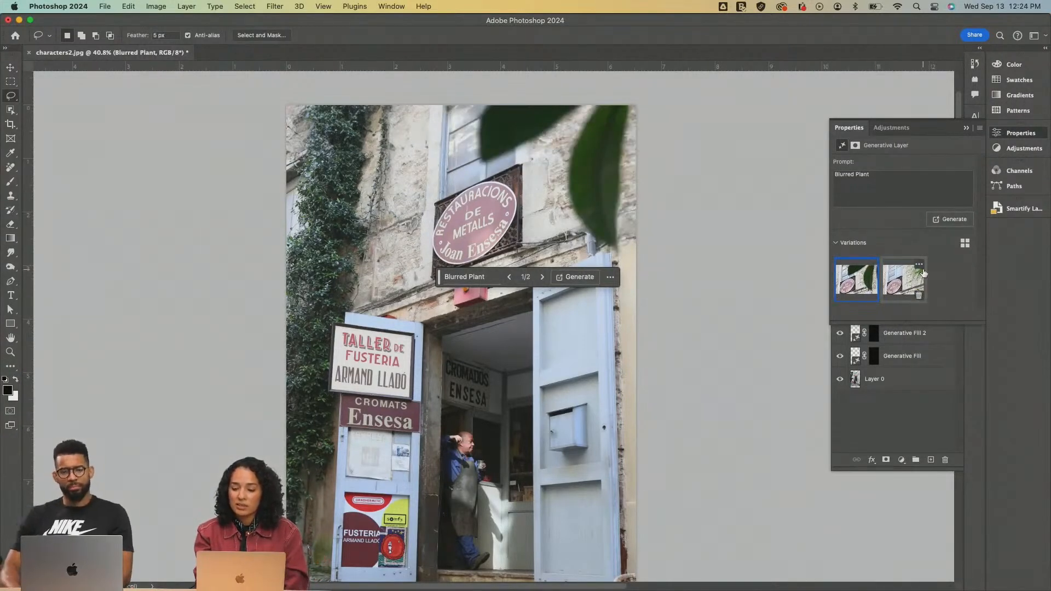
pyautogui.click(920, 265)
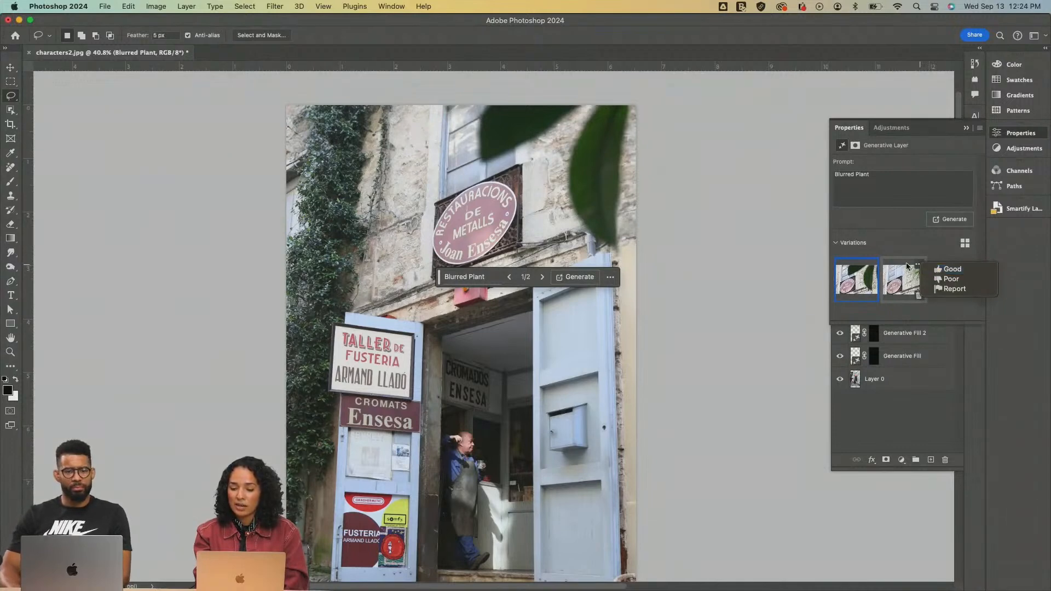
pyautogui.click(905, 269)
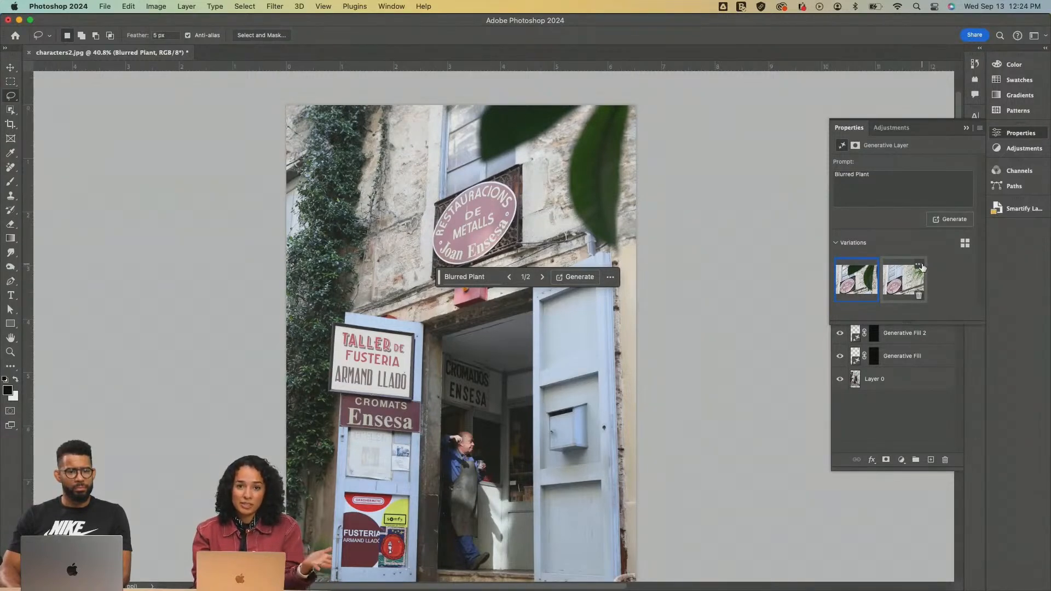
pyautogui.click(920, 296)
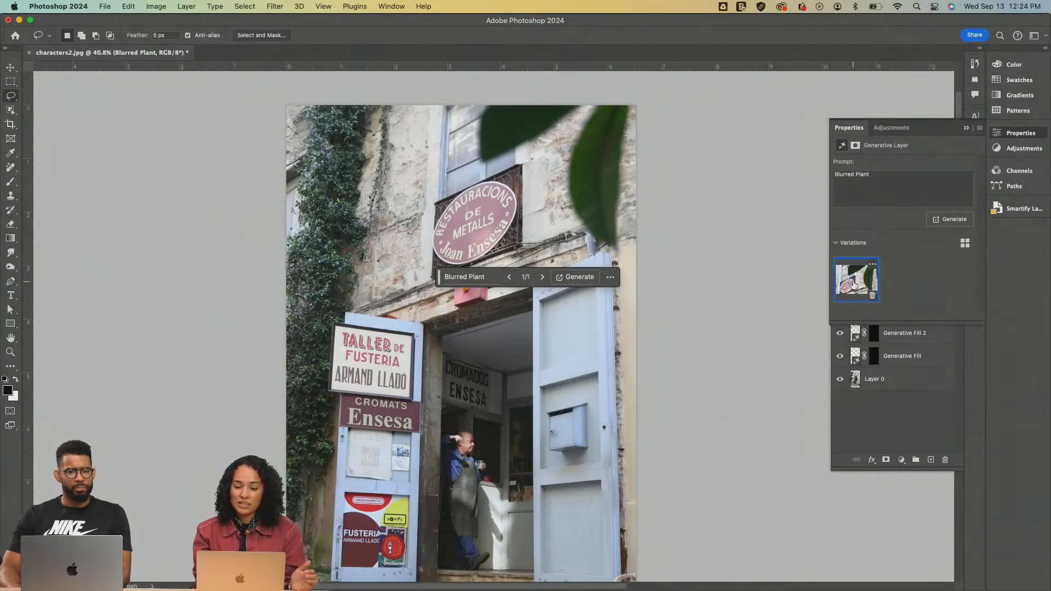
# Generate another set of Blurred Plant variations and compare the second and third ones in the photo
pyautogui.click(946, 220)
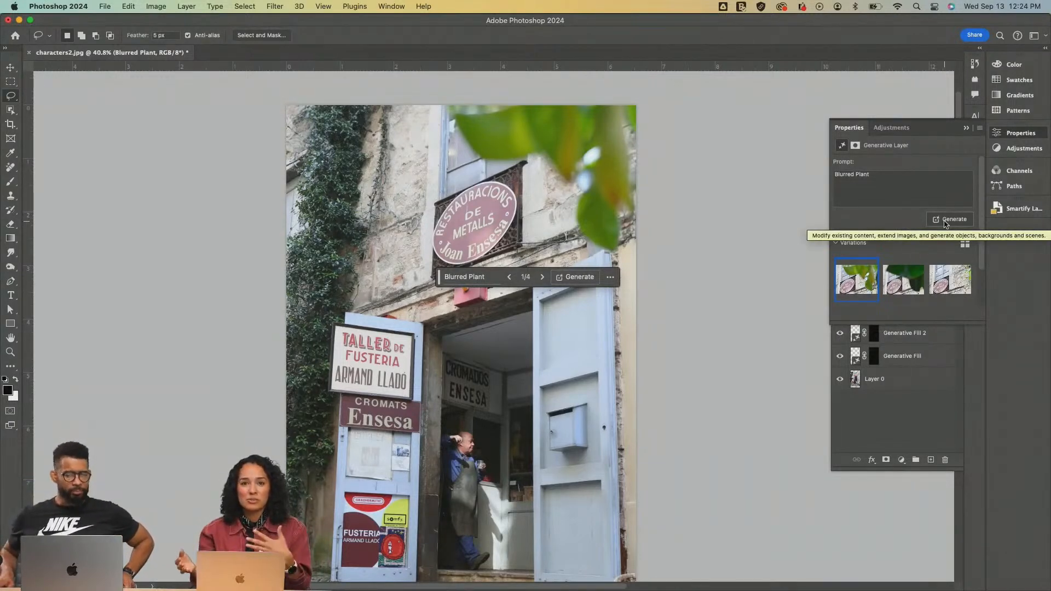
pyautogui.click(905, 281)
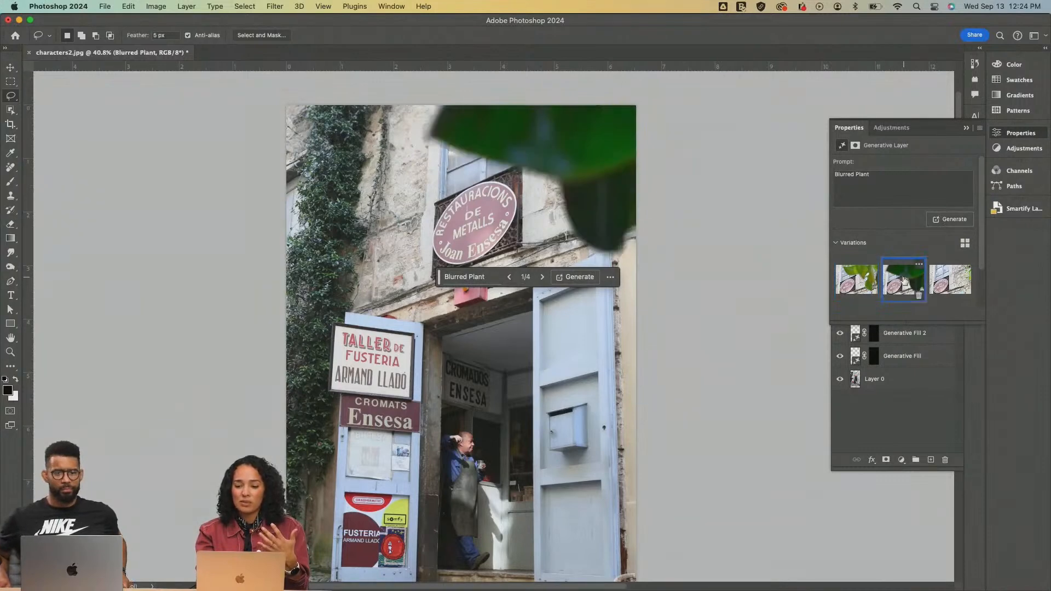
pyautogui.click(950, 279)
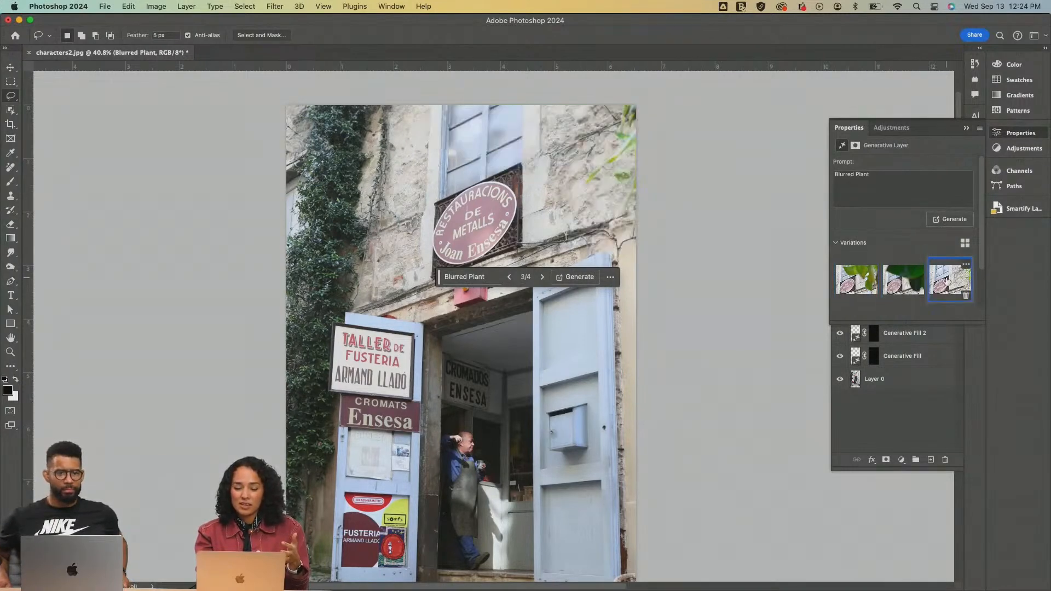
pyautogui.click(910, 284)
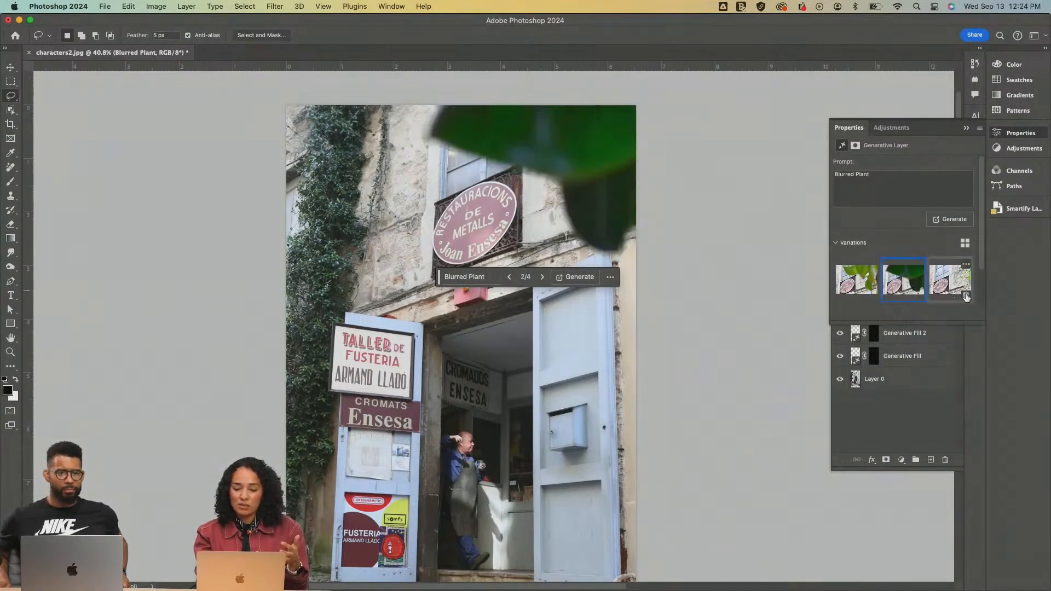
# Generate a further set of Blurred Plant variations and choose the first one, with green leaves hanging from the photo's upper edge
pyautogui.click(961, 221)
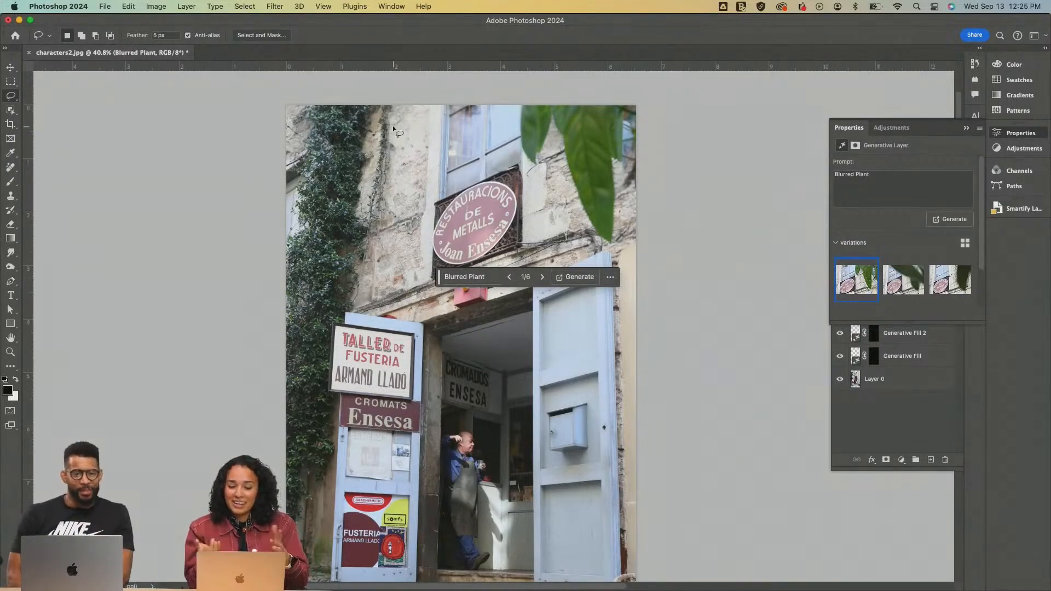
pyautogui.scroll(-2, 543, 260)
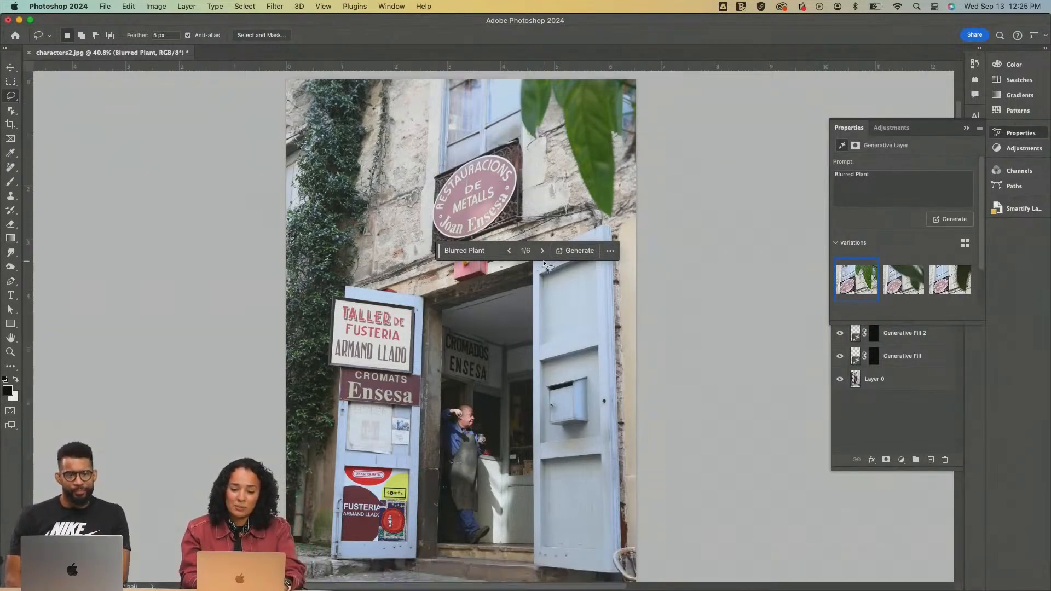
pyautogui.scroll(-3, 543, 260)
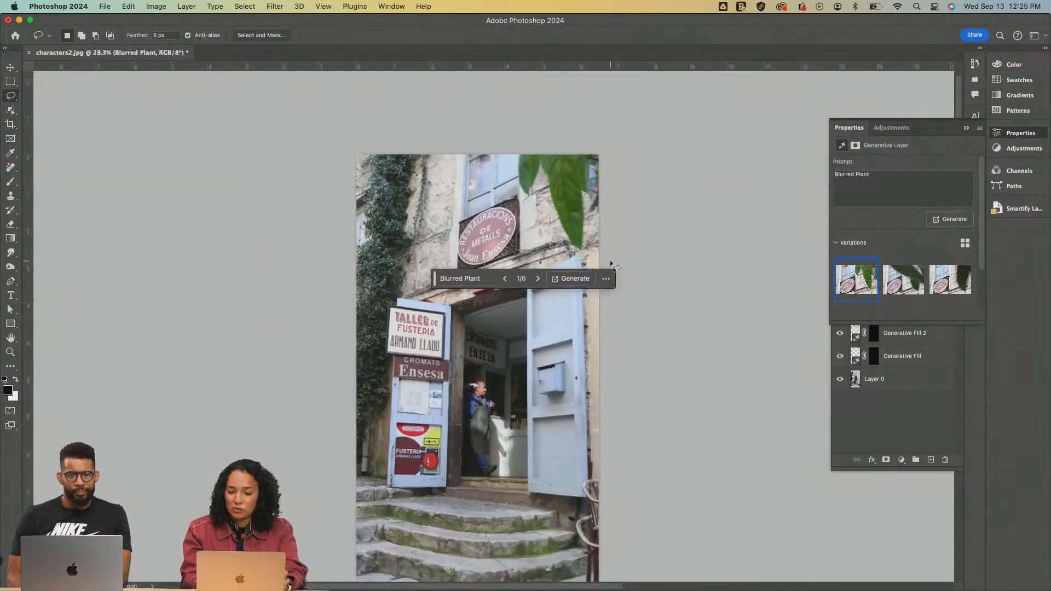
pyautogui.click(904, 288)
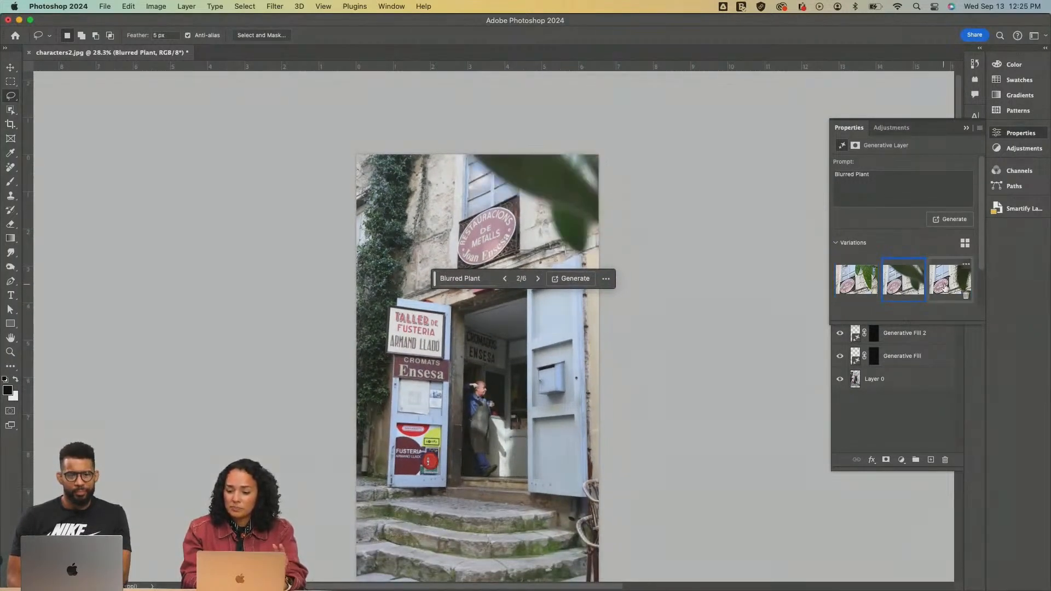
pyautogui.click(857, 285)
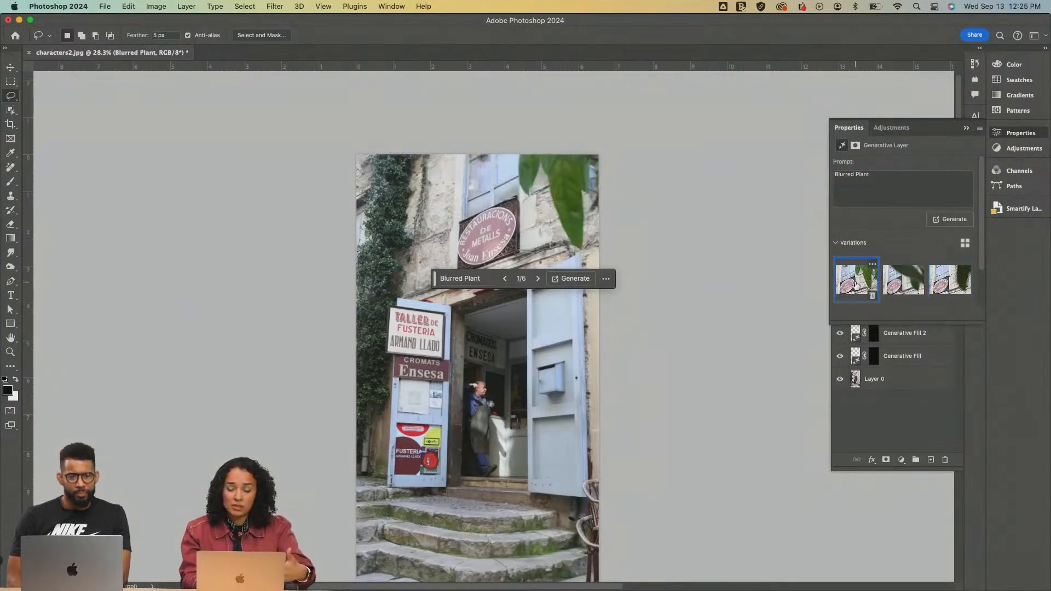
# Lasso a freehand area over the photo's lower-left corner, from the wall beside the signs down across the stone steps
pyautogui.scroll(-5, 750, 282)
pyautogui.scroll(2, 749, 279)
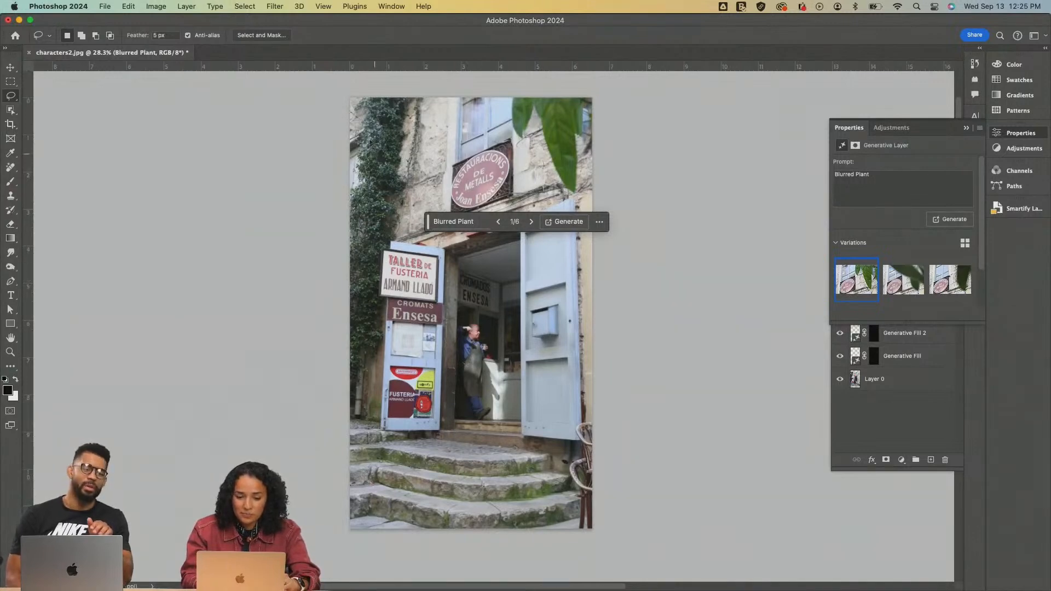
pyautogui.moveTo(350, 96)
pyautogui.mouseDown()
pyautogui.moveTo(398, 144)
pyautogui.moveTo(370, 342)
pyautogui.moveTo(415, 436)
pyautogui.mouseUp()
pyautogui.moveTo(445, 502); pyautogui.dragTo(446, 503)
pyautogui.moveTo(447, 539)
pyautogui.mouseDown()
pyautogui.moveTo(390, 408)
pyautogui.moveTo(324, 371)
pyautogui.moveTo(284, 441)
pyautogui.moveTo(313, 513)
pyautogui.moveTo(453, 568)
pyautogui.moveTo(467, 551)
pyautogui.mouseUp()
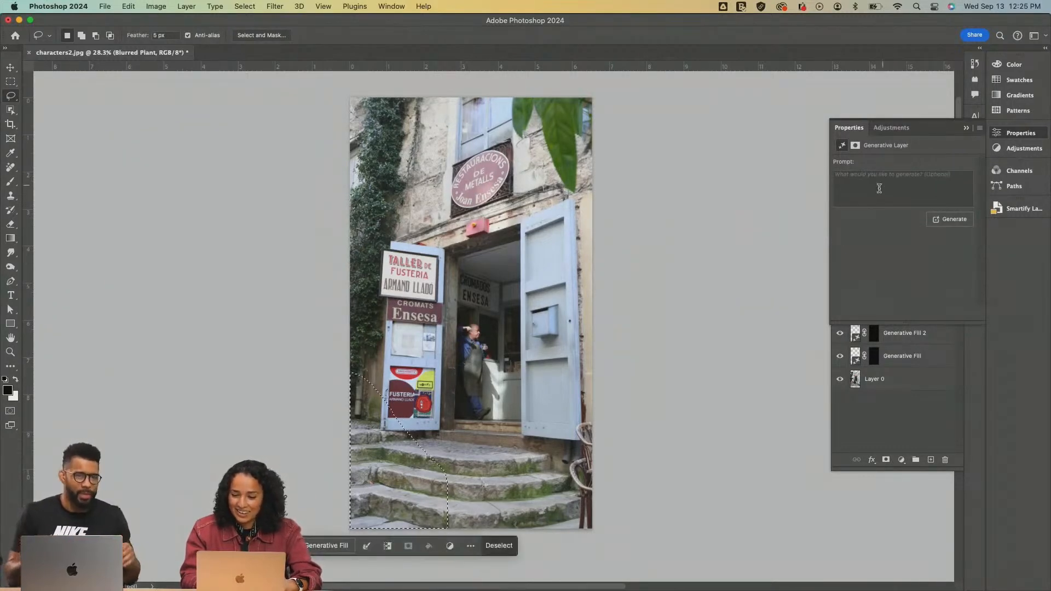
# Generate foliage in the selected lower-left corner with the prompt "blurred plants"
pyautogui.click(858, 191)
pyautogui.write('b')
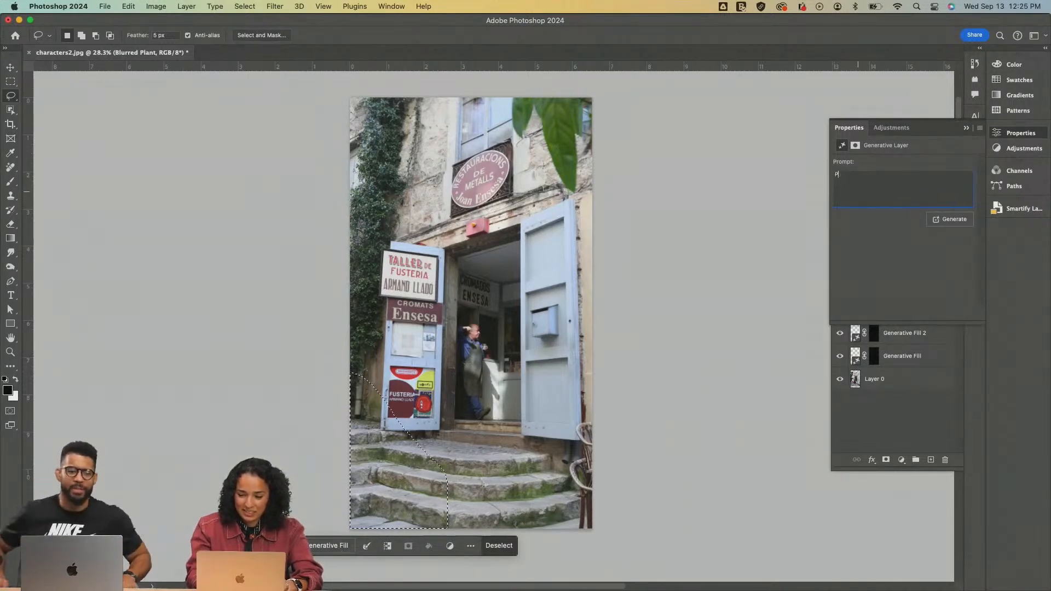
pyautogui.write('lurred plants')
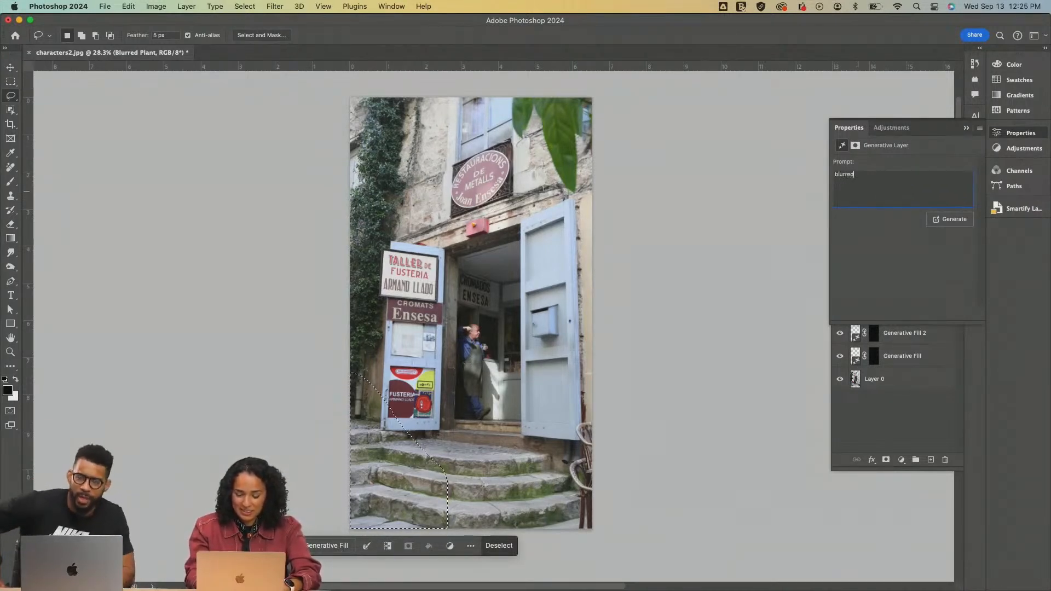
pyautogui.click(946, 220)
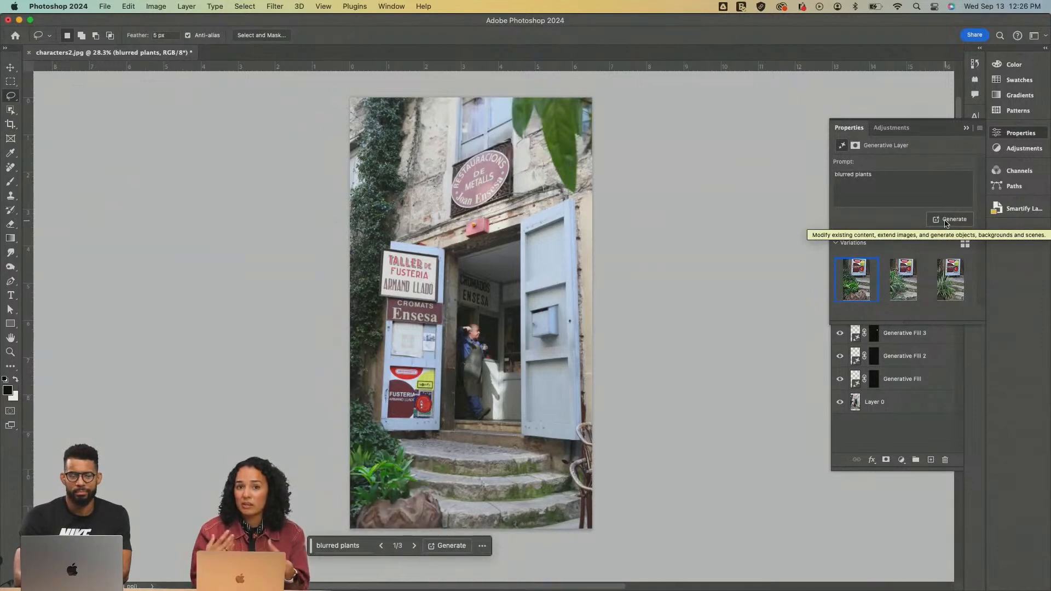
# Compare the new plant variations, choose the third one with long grassy leaves, and inspect it up close at 50%
pyautogui.click(906, 286)
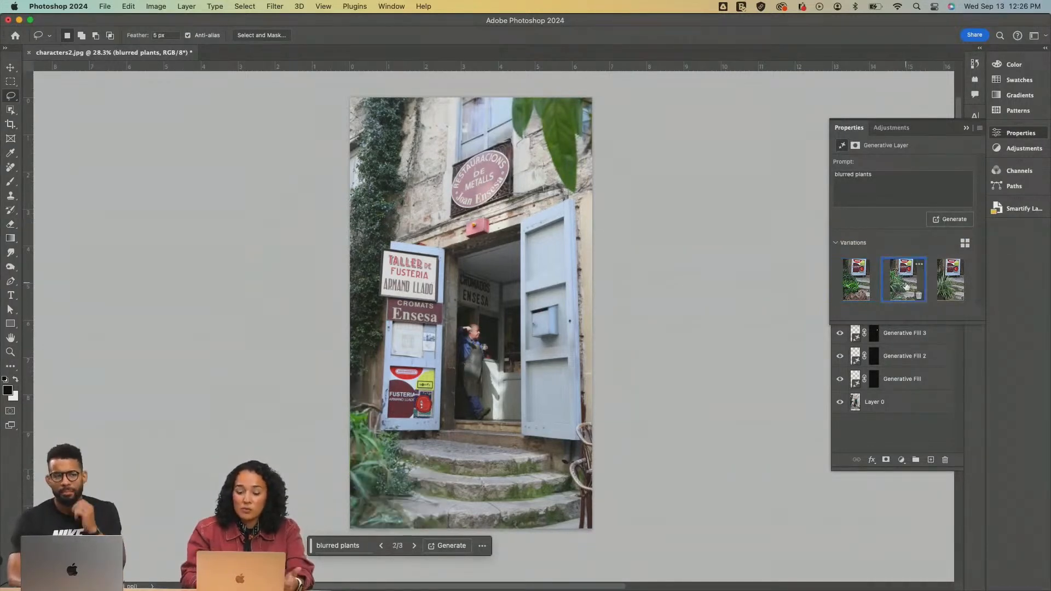
pyautogui.click(949, 291)
pyautogui.press('z')
pyautogui.click(405, 476)
pyautogui.click(405, 475)
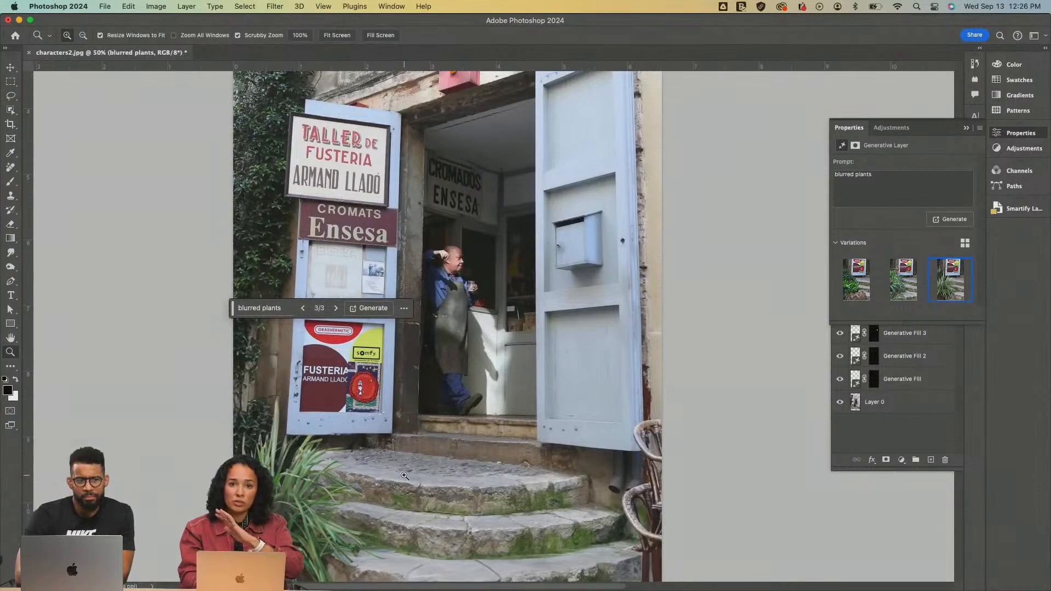
# Inspect the framed street photo as a whole and closer at 33.3%, checking the generated plants around its edges
pyautogui.keyDown('alt'); pyautogui.click(405, 475); pyautogui.keyUp('alt')
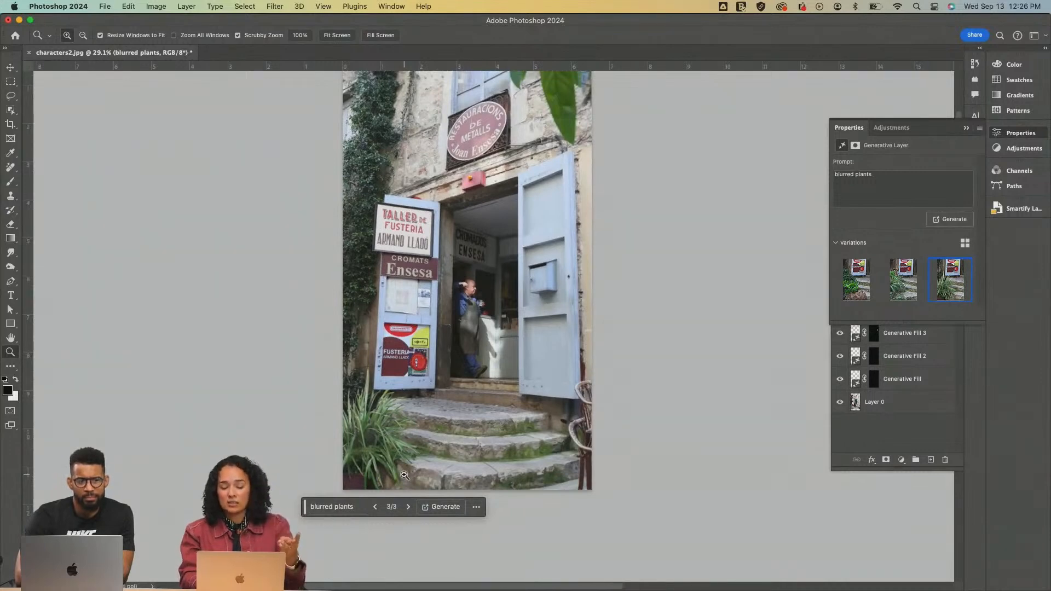
pyautogui.scroll(3, 404, 475)
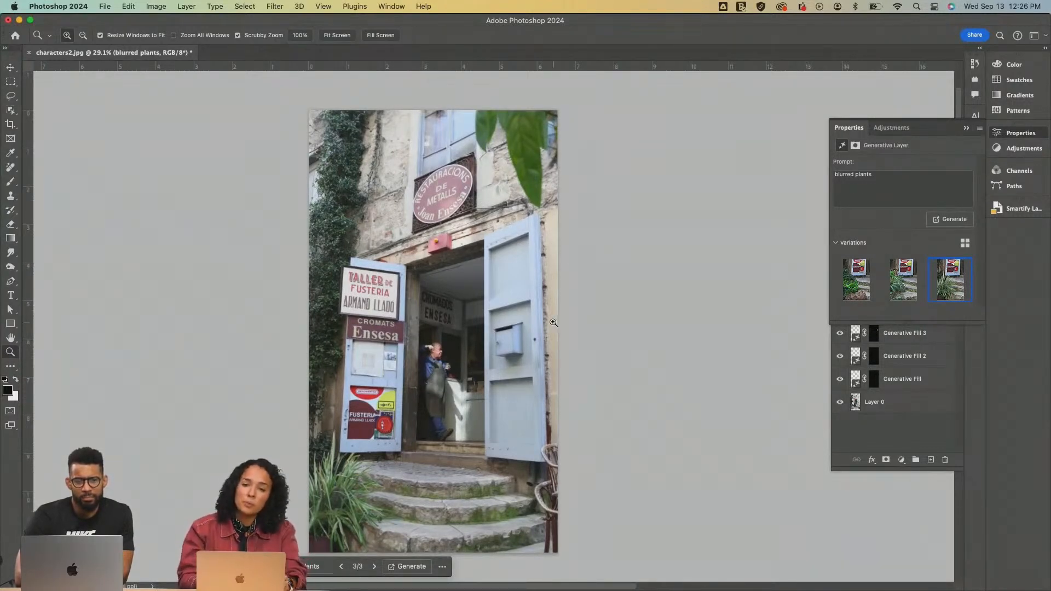
pyautogui.click(508, 356)
pyautogui.scroll(-4, 506, 362)
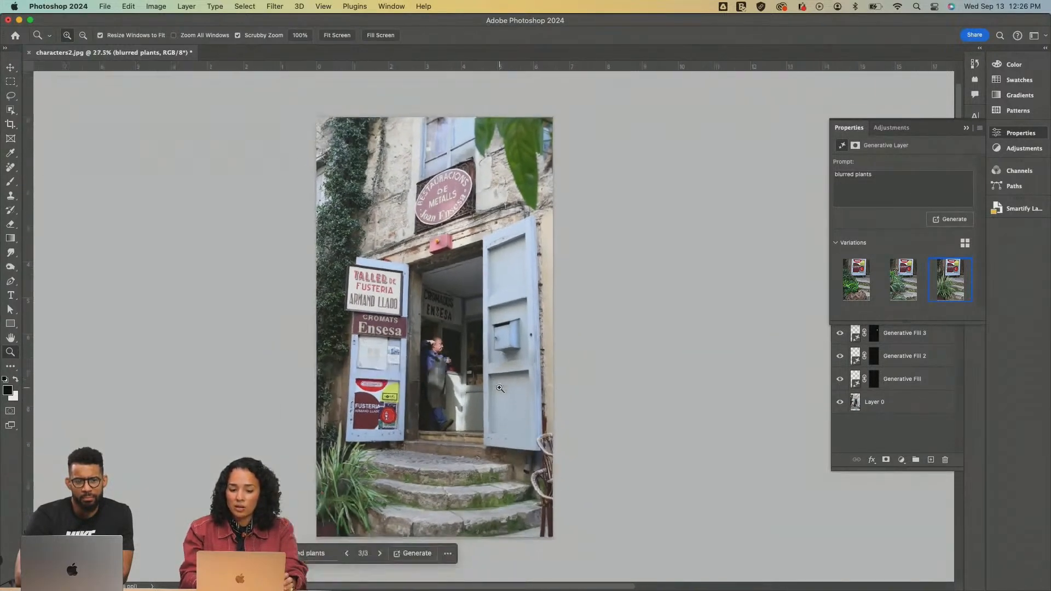
pyautogui.scroll(2, 499, 388)
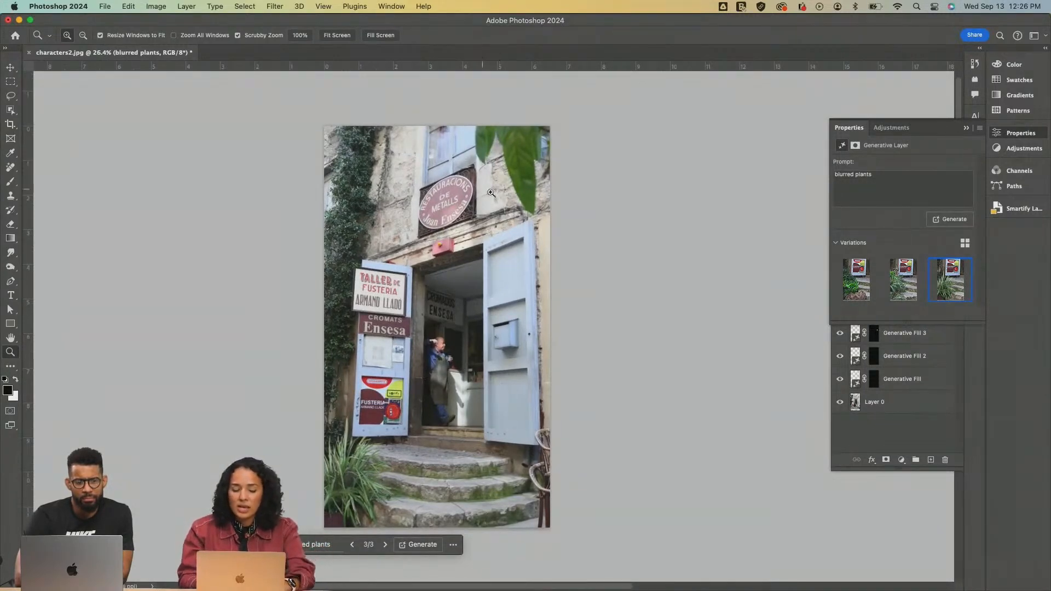
pyautogui.press('v')
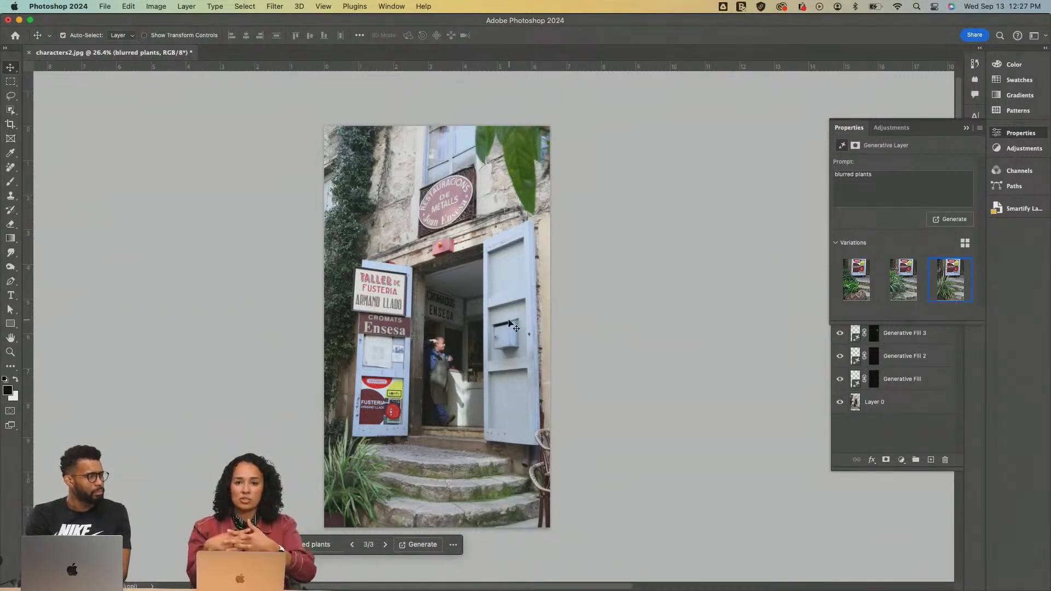
pyautogui.press('z')
pyautogui.click(472, 344)
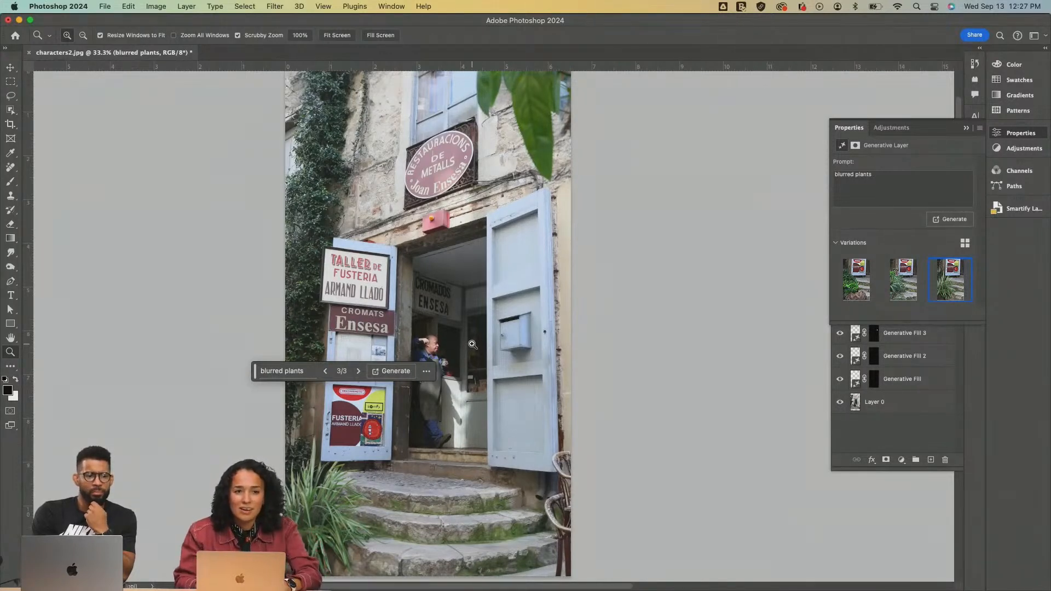
pyautogui.press('v')
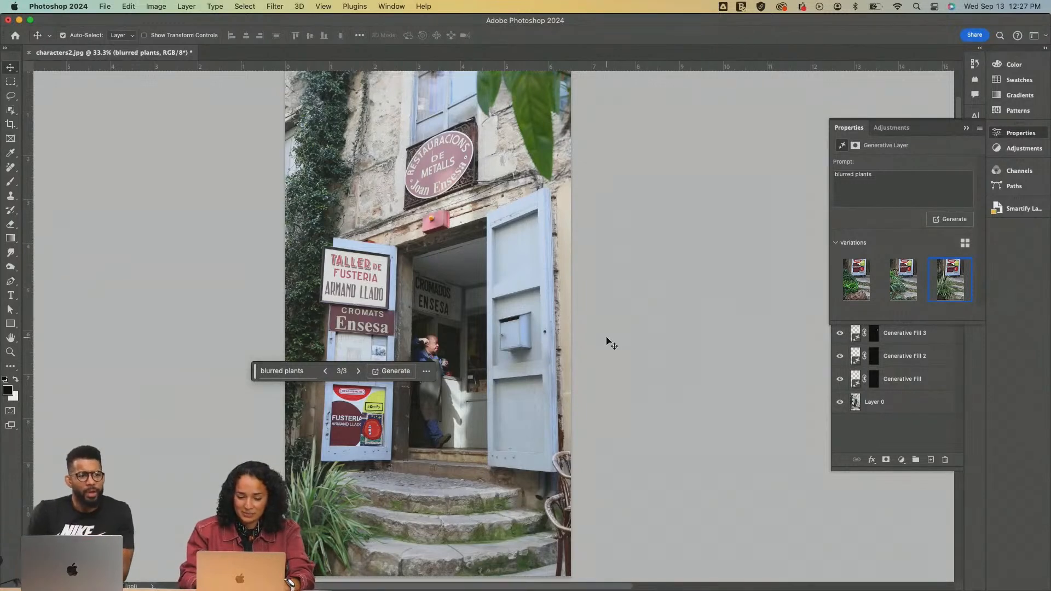
pyautogui.press('super')
pyautogui.press('super+s')
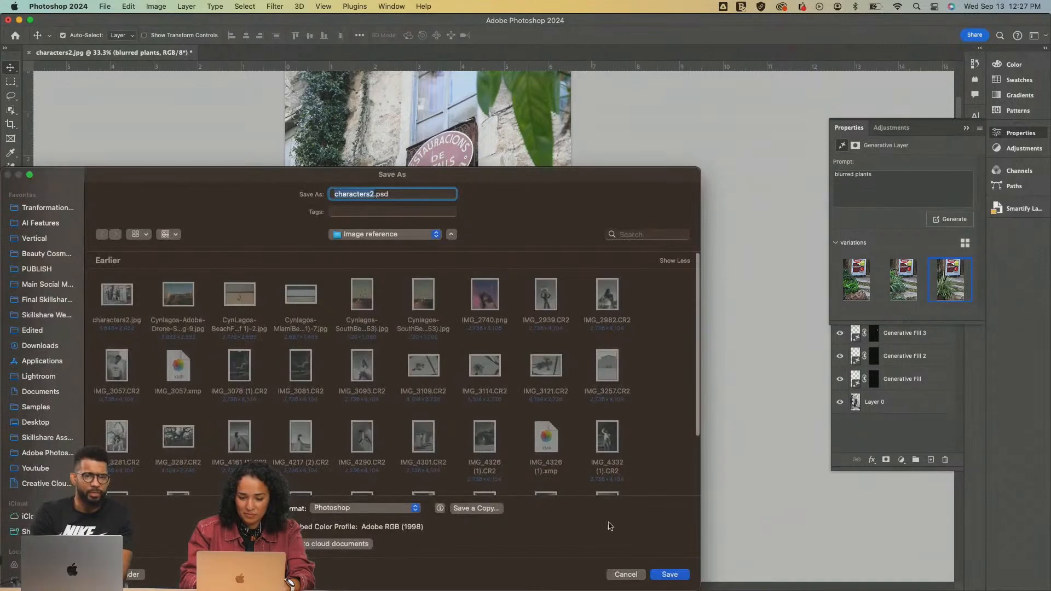
pyautogui.click(627, 575)
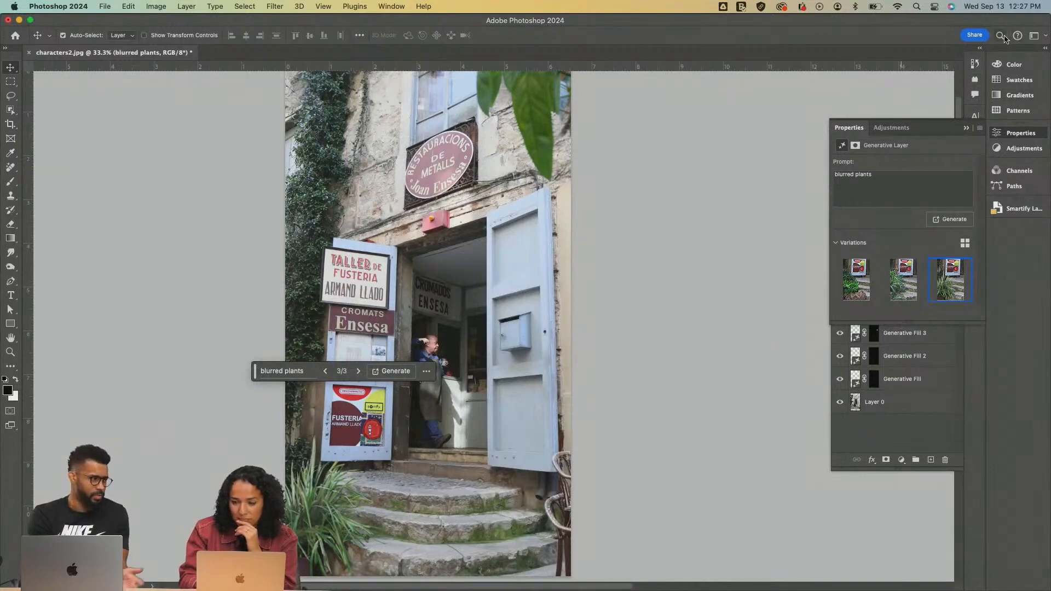
pyautogui.click(391, 6)
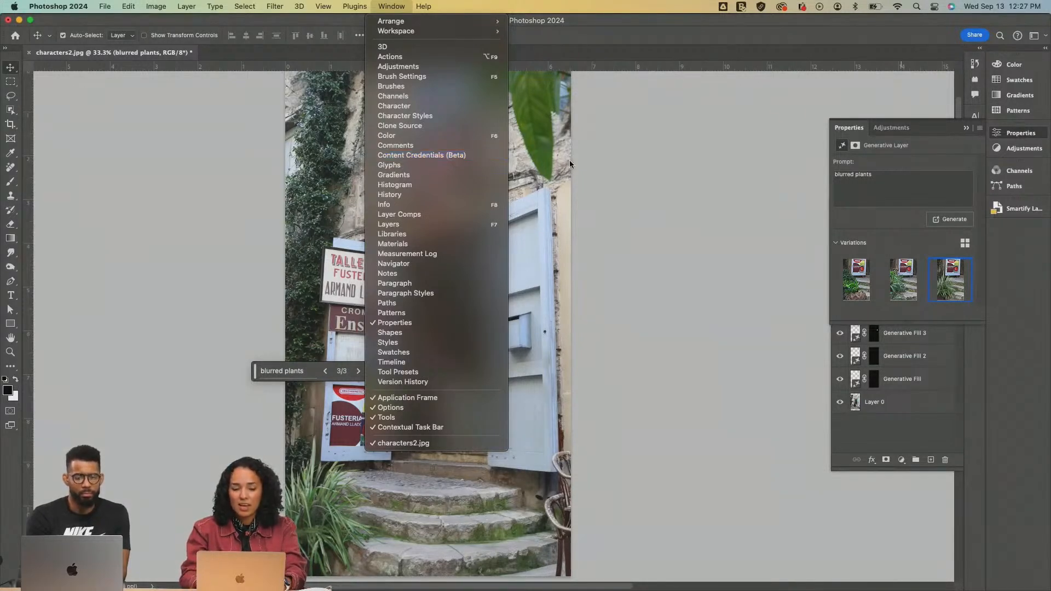
pyautogui.click(540, 162)
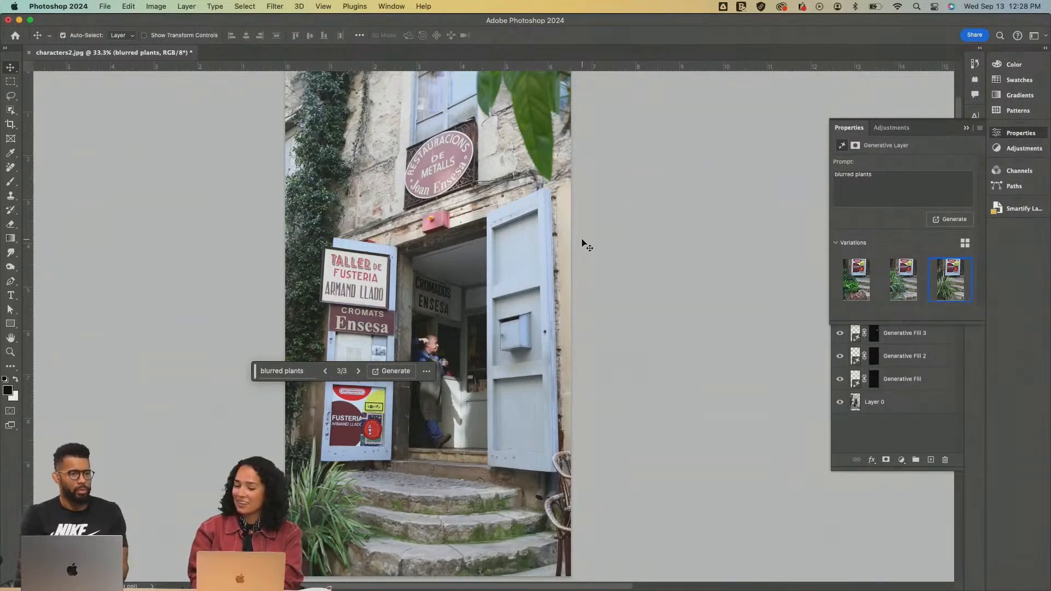
# Look through the photos available to open in the Image reference folder, previewing candidates for the next edit
pyautogui.press('super+o')
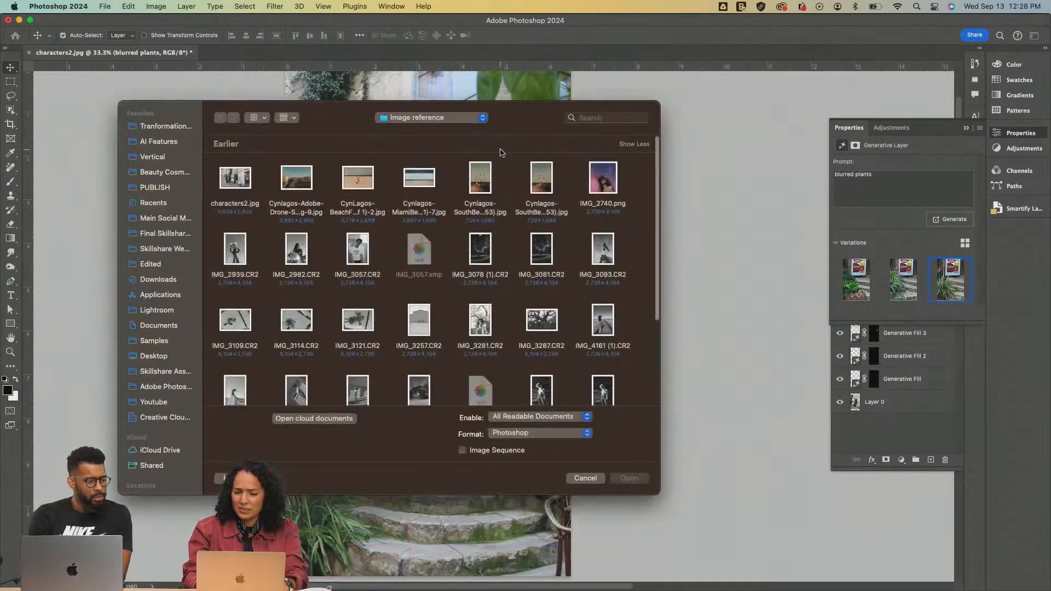
pyautogui.click(301, 183)
pyautogui.press('space')
pyautogui.press('space')
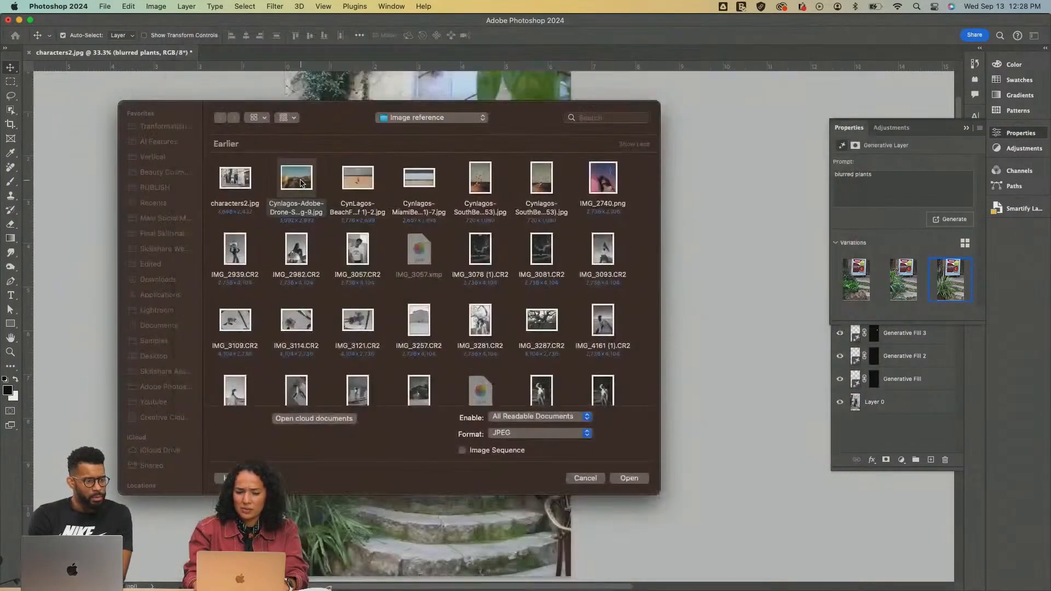
pyautogui.press('Left')
pyautogui.press('Right')
pyautogui.press('Right')
pyautogui.press('Right')
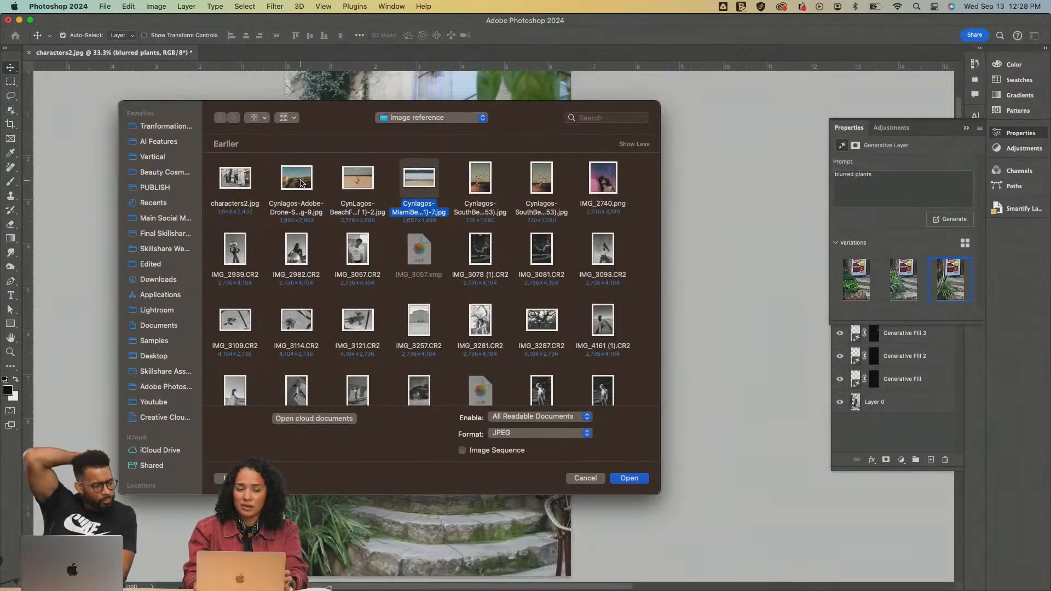
pyautogui.press('Right')
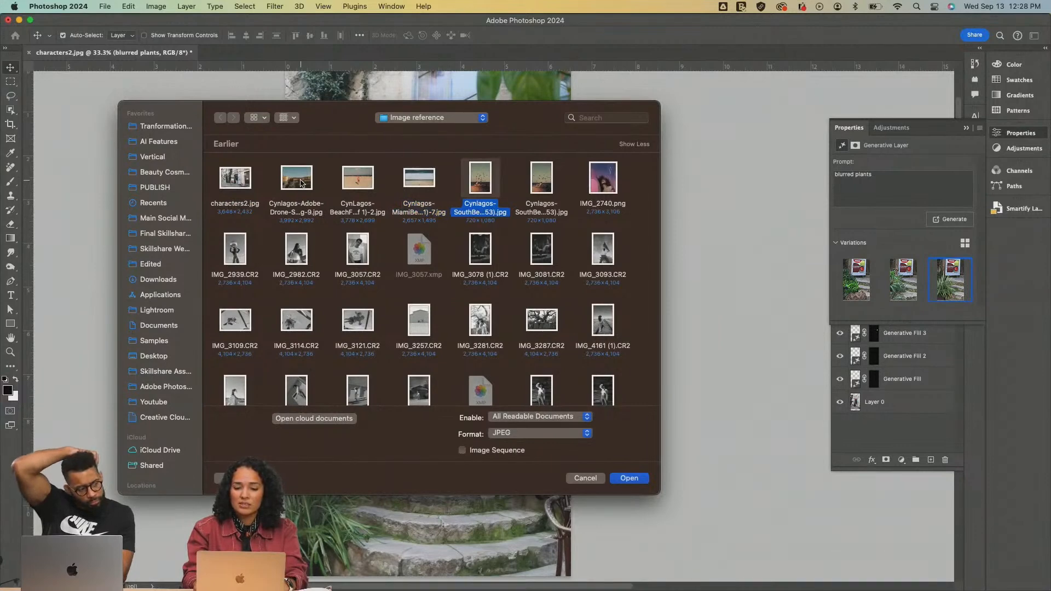
pyautogui.press('Left')
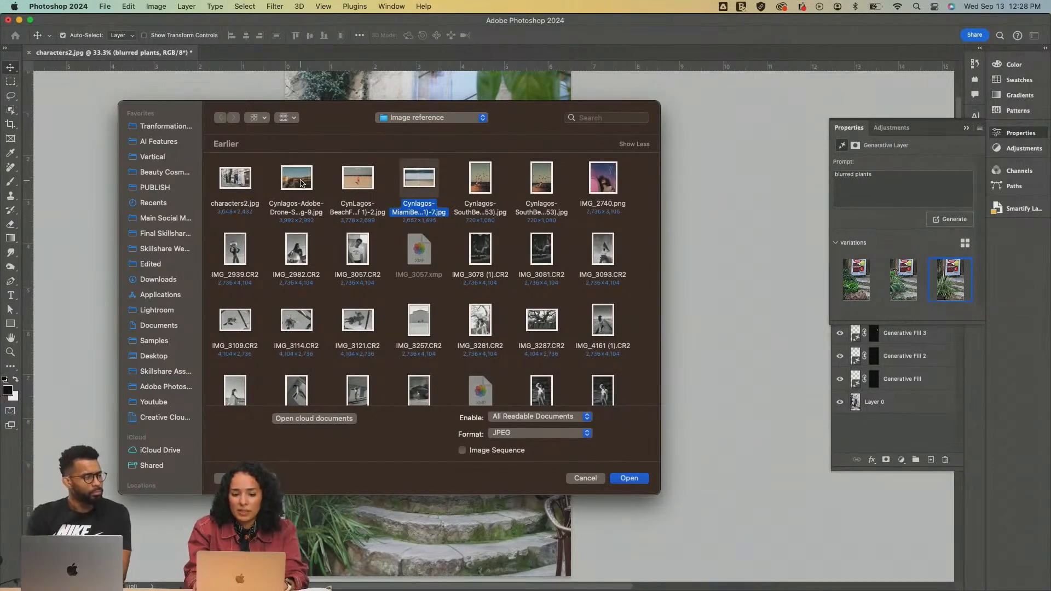
pyautogui.press('Right')
pyautogui.press('Right')
pyautogui.press('Right')
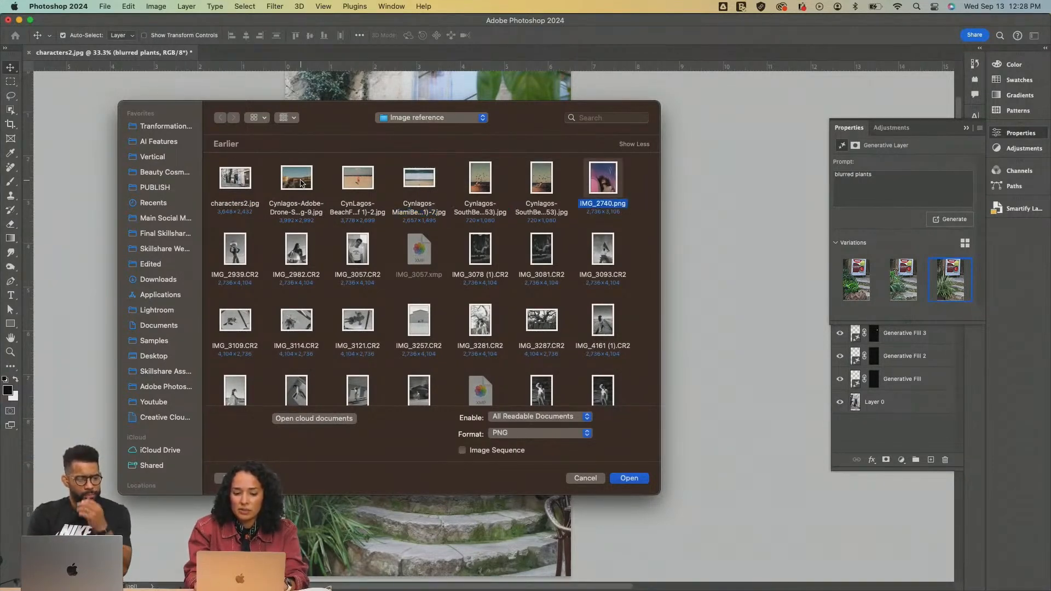
pyautogui.press('Down')
pyautogui.press('Down')
pyautogui.press('Left')
pyautogui.press('Left')
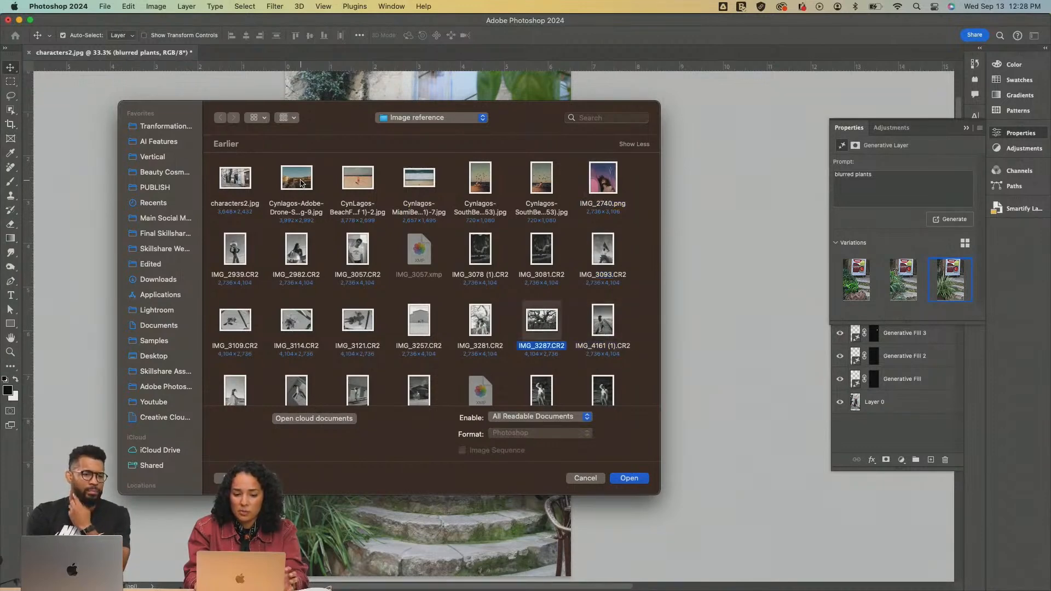
pyautogui.press('Left')
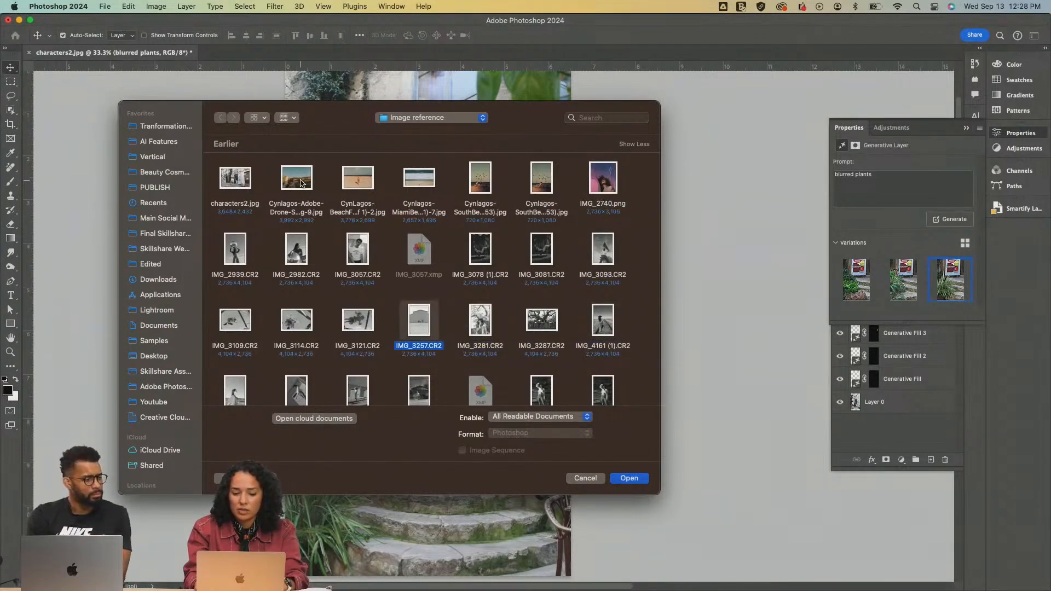
# Preview IMG_3121.CR2 in the Image reference folder and open it through Camera Raw with its existing adjustments
pyautogui.press('Left')
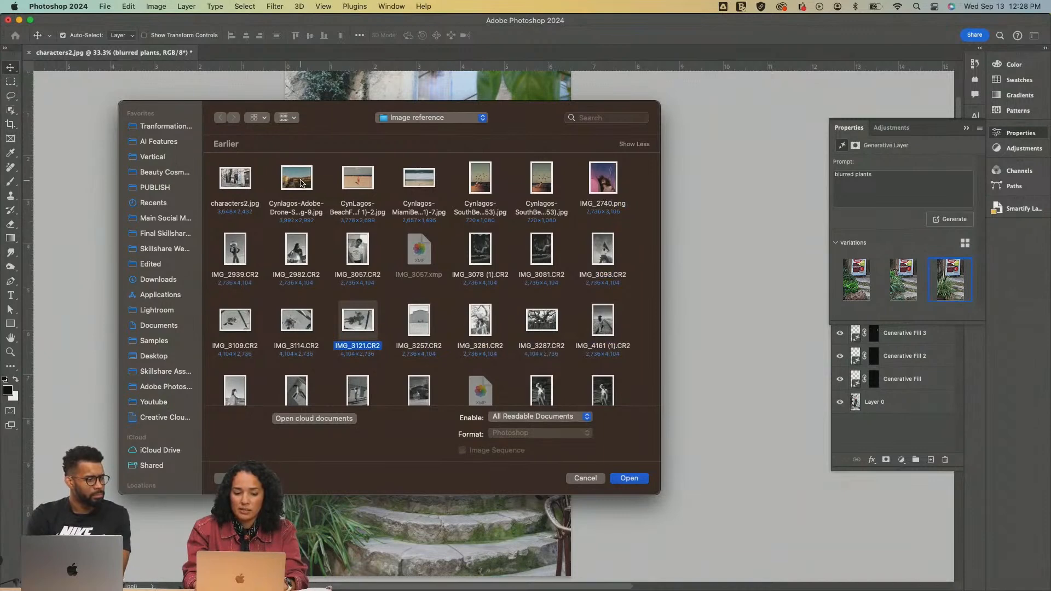
pyautogui.press('space')
pyautogui.press('space')
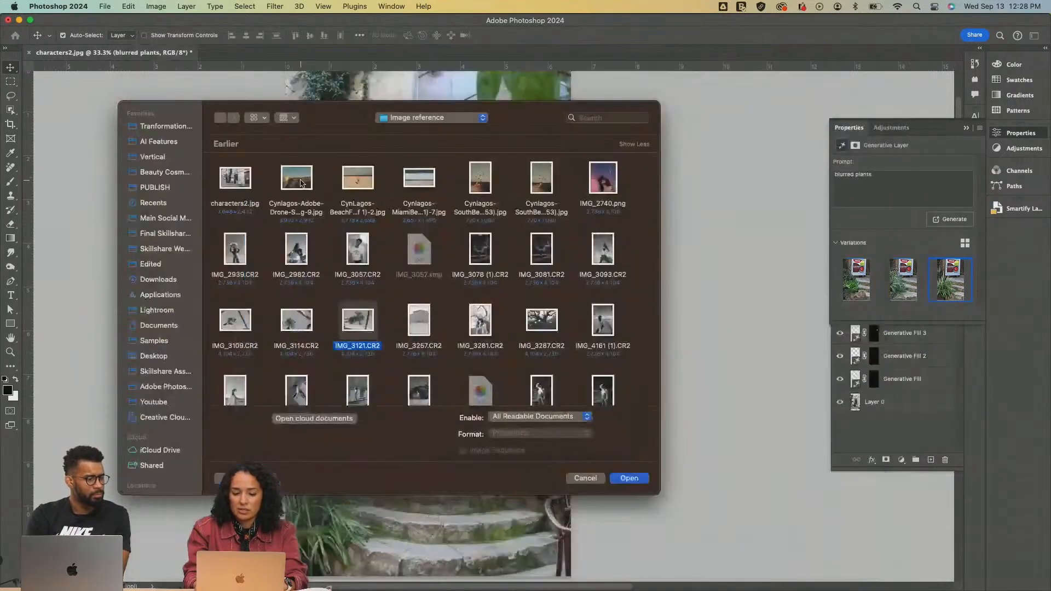
pyautogui.press('Return')
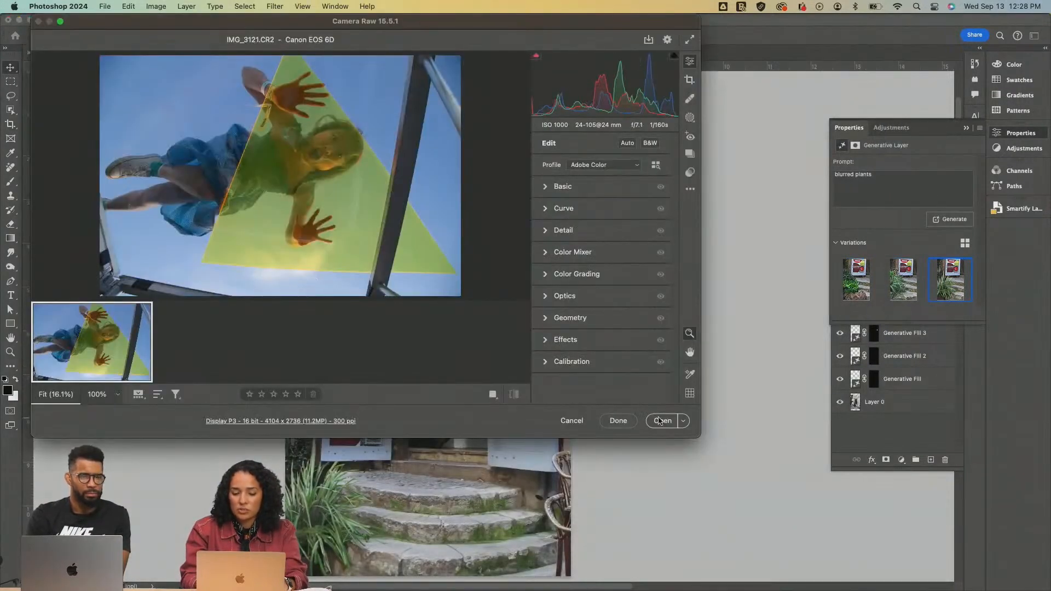
pyautogui.click(661, 420)
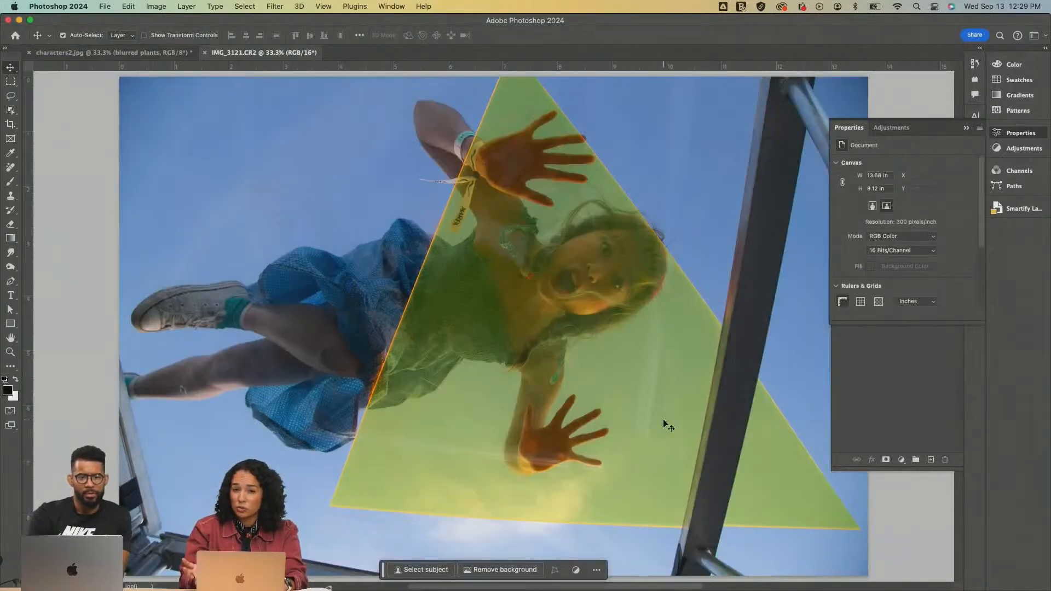
# Hide the document properties and rotate the IMG_3121.CR2 image 90° counterclockwise
pyautogui.click(966, 129)
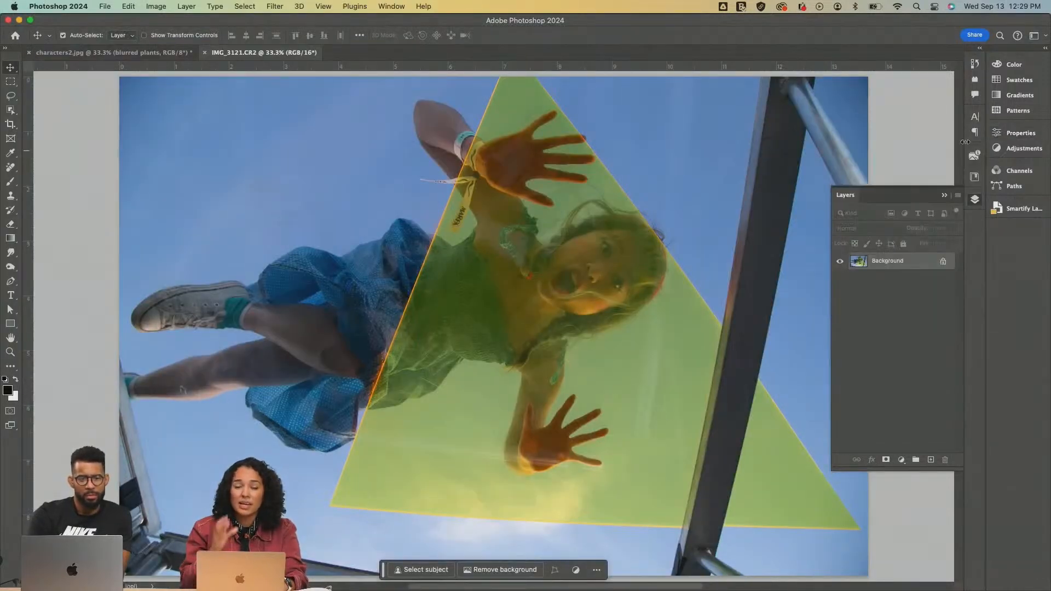
pyautogui.press('z')
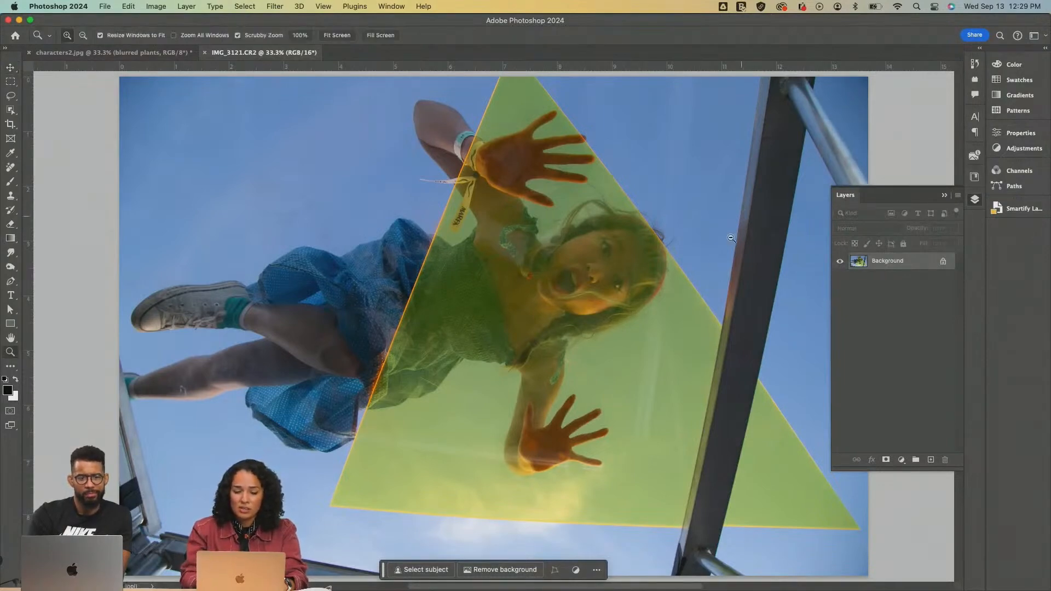
pyautogui.keyDown('alt'); pyautogui.click(686, 285); pyautogui.keyUp('alt')
pyautogui.press('v')
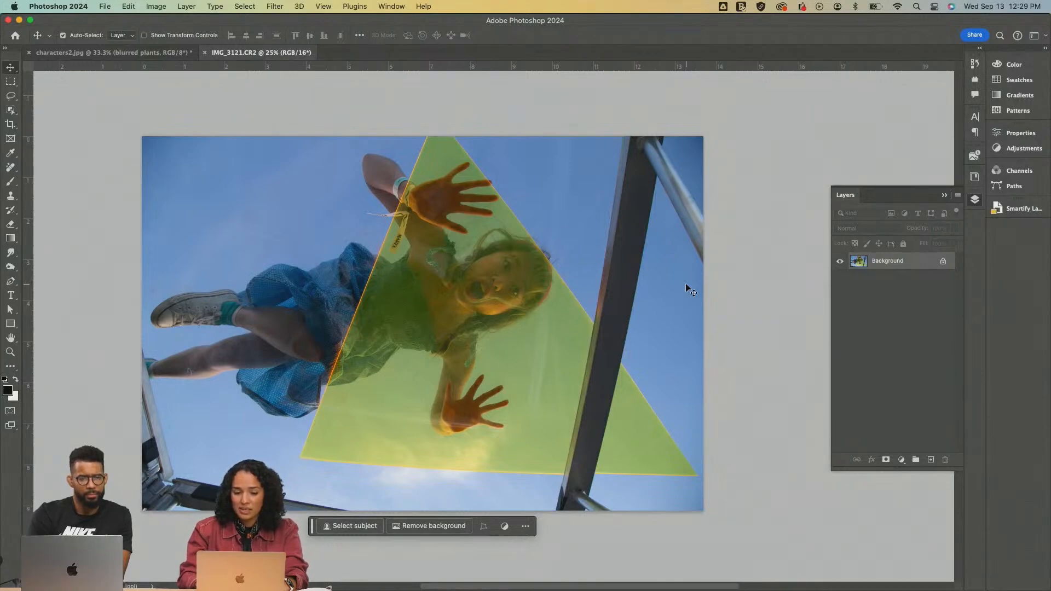
pyautogui.click(242, 6)
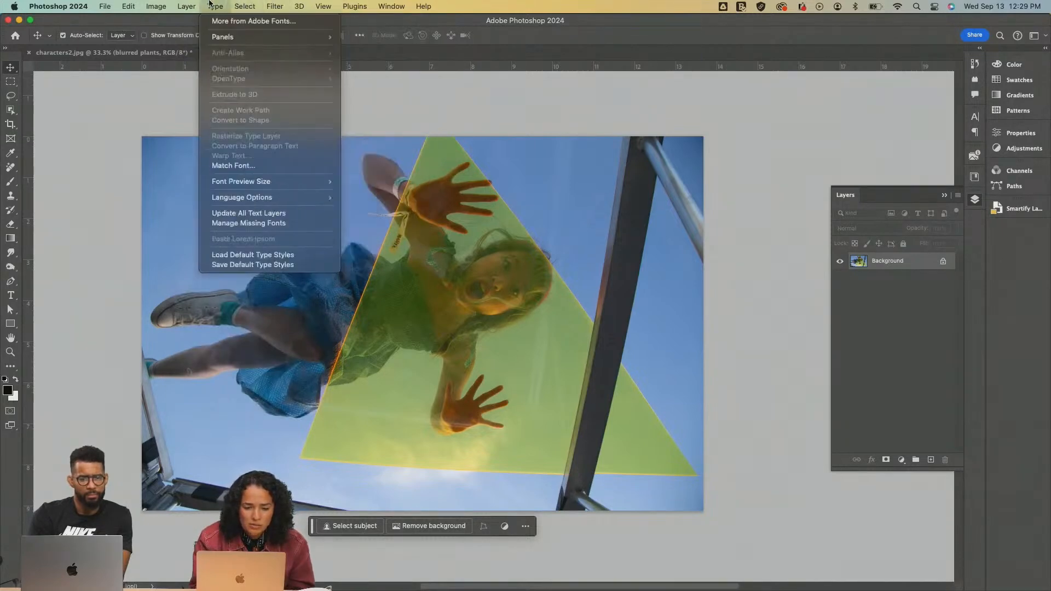
pyautogui.moveTo(192, 111)
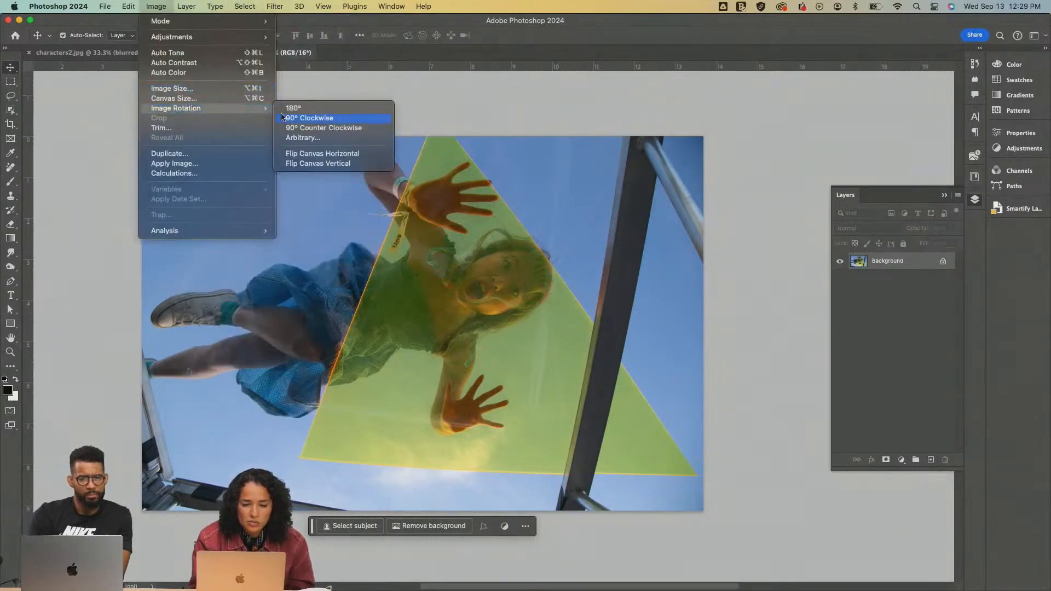
pyautogui.click(318, 130)
# Examine the rotated photo up close and as a whole, including the metal bars around the girl
pyautogui.hscroll(-4, 382, 293)
pyautogui.hscroll(2, 383, 293)
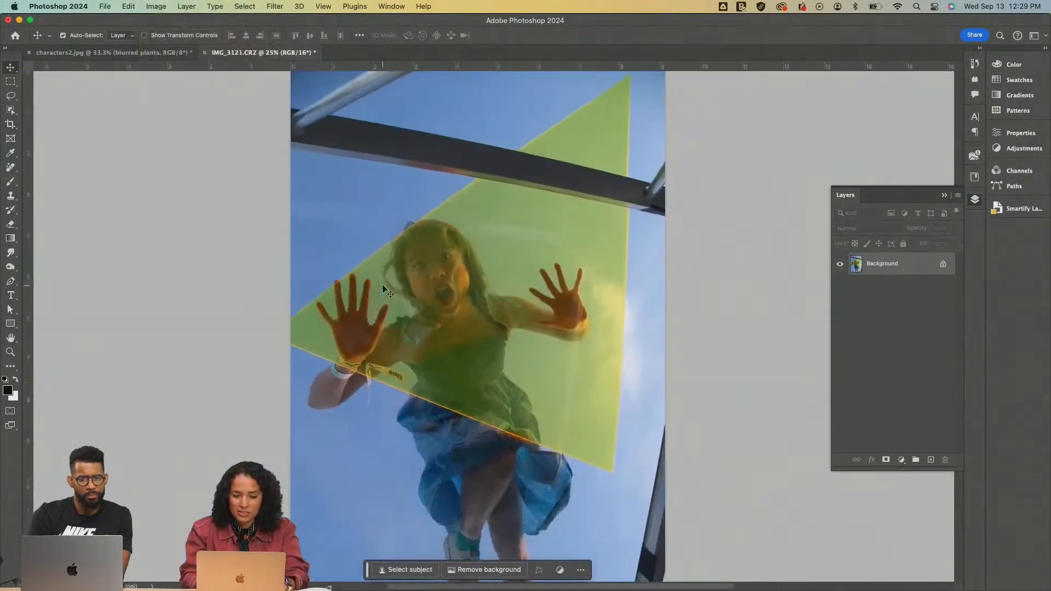
pyautogui.scroll(-3, 382, 296)
pyautogui.hscroll(2, 382, 296)
pyautogui.press('z')
pyautogui.click(499, 302)
pyautogui.scroll(-2, 500, 302)
pyautogui.hscroll(-2, 499, 301)
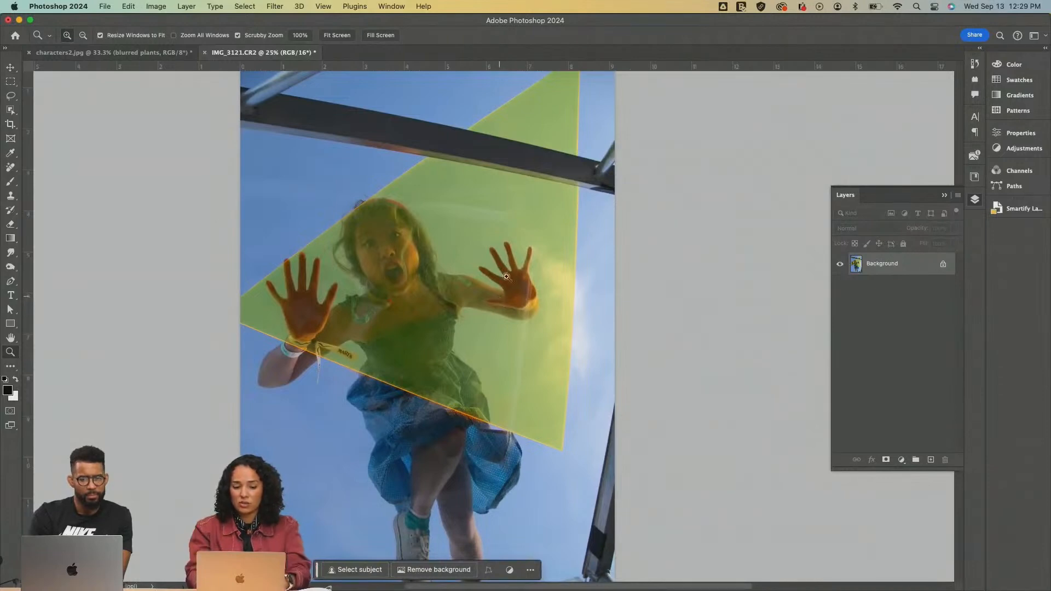
pyautogui.scroll(-3, 499, 302)
pyautogui.scroll(1, 530, 207)
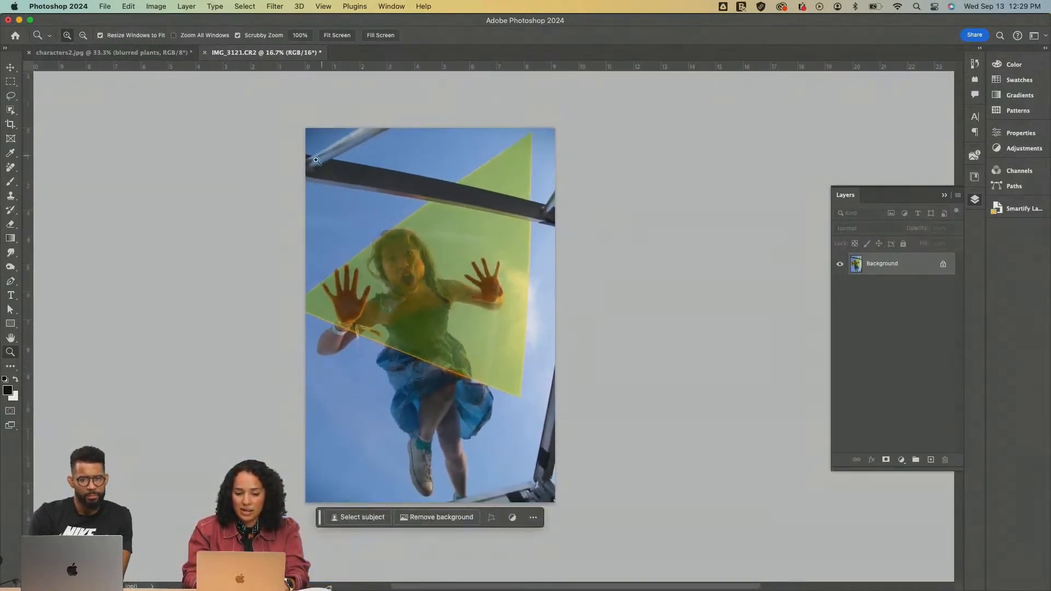
# Try to cover the left part of the dark beam with sampled sky using the Clone Stamp at brush size 300
pyautogui.click(535, 203)
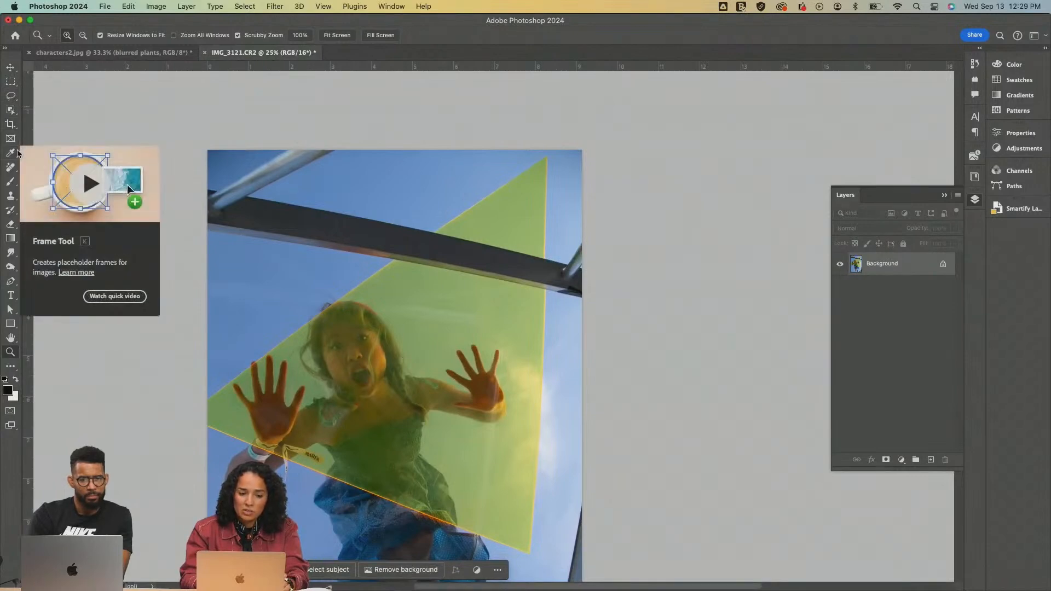
pyautogui.click(11, 196)
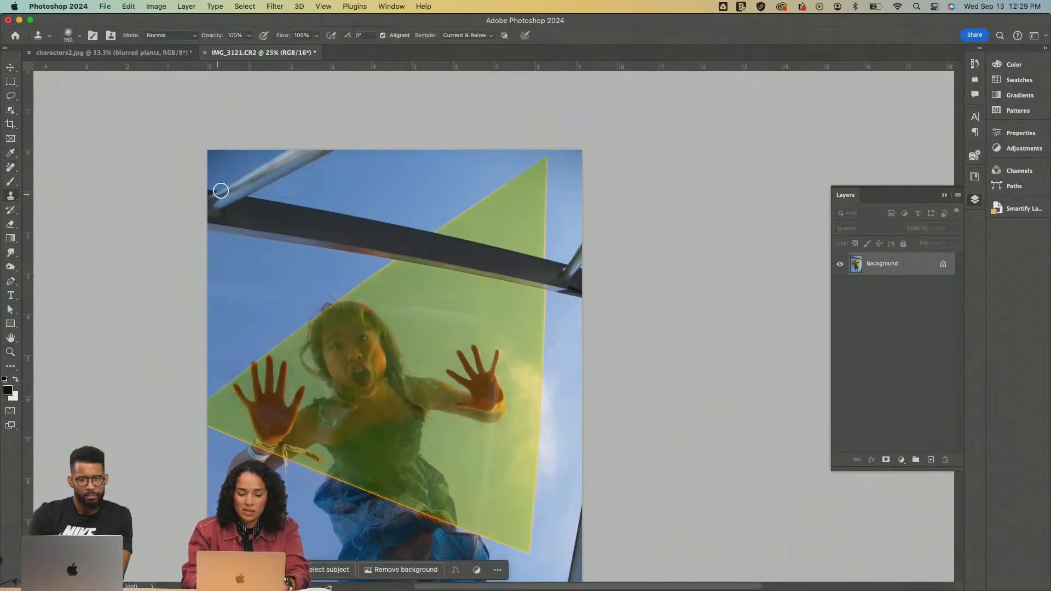
pyautogui.press(']')
pyautogui.press(']')
pyautogui.press(']')
pyautogui.press(']')
pyautogui.press(']')
pyautogui.press(']')
pyautogui.press(']')
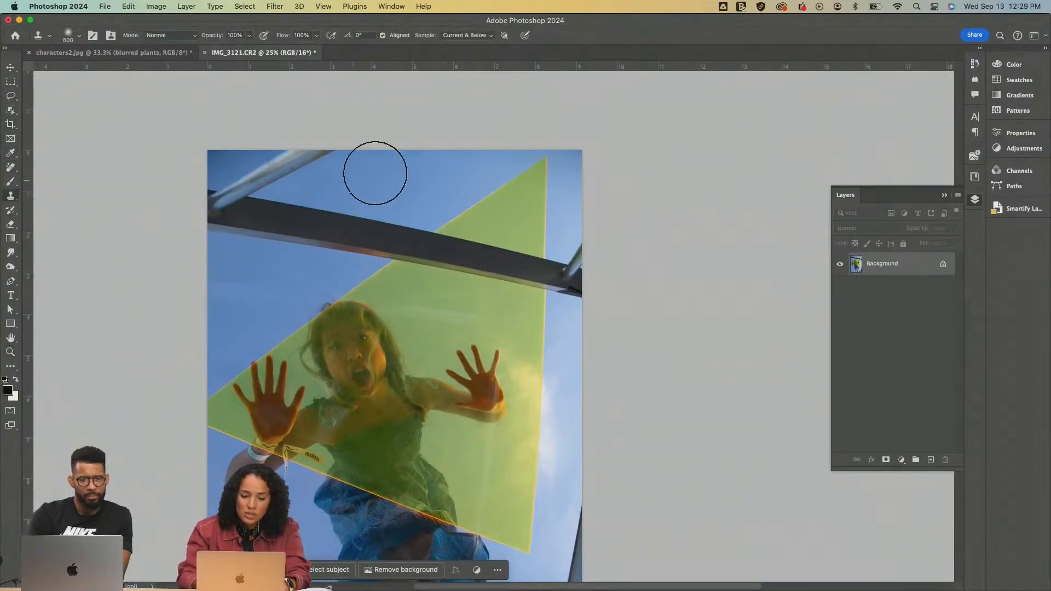
pyautogui.press('[')
pyautogui.press('[')
pyautogui.press('[')
pyautogui.keyDown('alt'); pyautogui.click(394, 176); pyautogui.keyUp('alt')
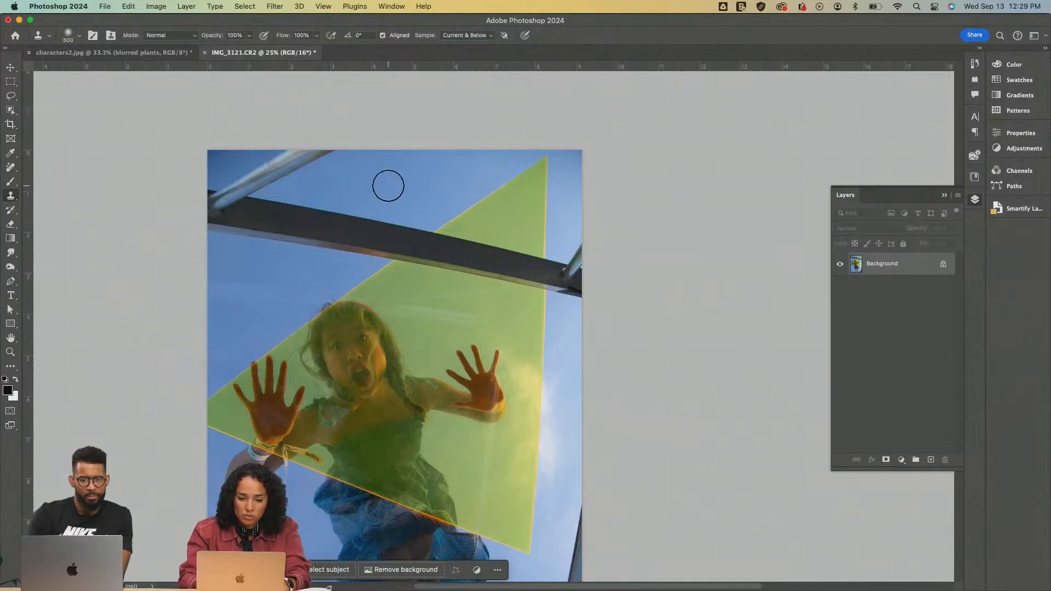
pyautogui.moveTo(343, 216)
pyautogui.mouseDown()
pyautogui.moveTo(327, 233)
pyautogui.moveTo(361, 209)
pyautogui.moveTo(313, 221)
pyautogui.moveTo(316, 211)
pyautogui.moveTo(291, 205)
pyautogui.mouseUp()
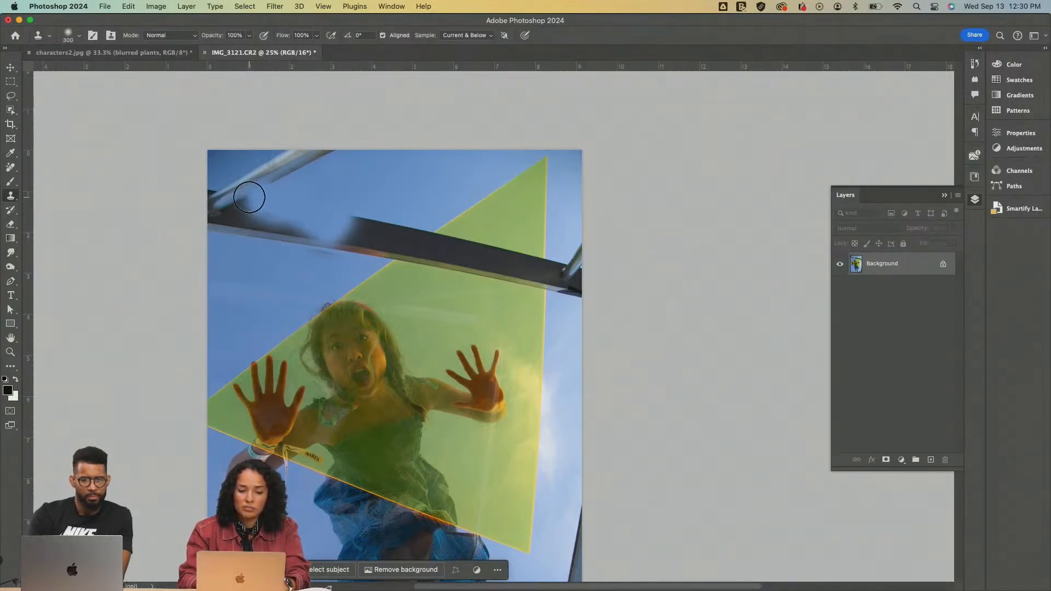
pyautogui.keyDown('alt'); pyautogui.click(340, 192); pyautogui.keyUp('alt')
pyautogui.moveTo(296, 223); pyautogui.dragTo(276, 218)
# Undo all the Clone Stamp strokes on the dark beam
pyautogui.press('super+z')
pyautogui.press('super+z')
pyautogui.press('super+z')
pyautogui.press('super+z')
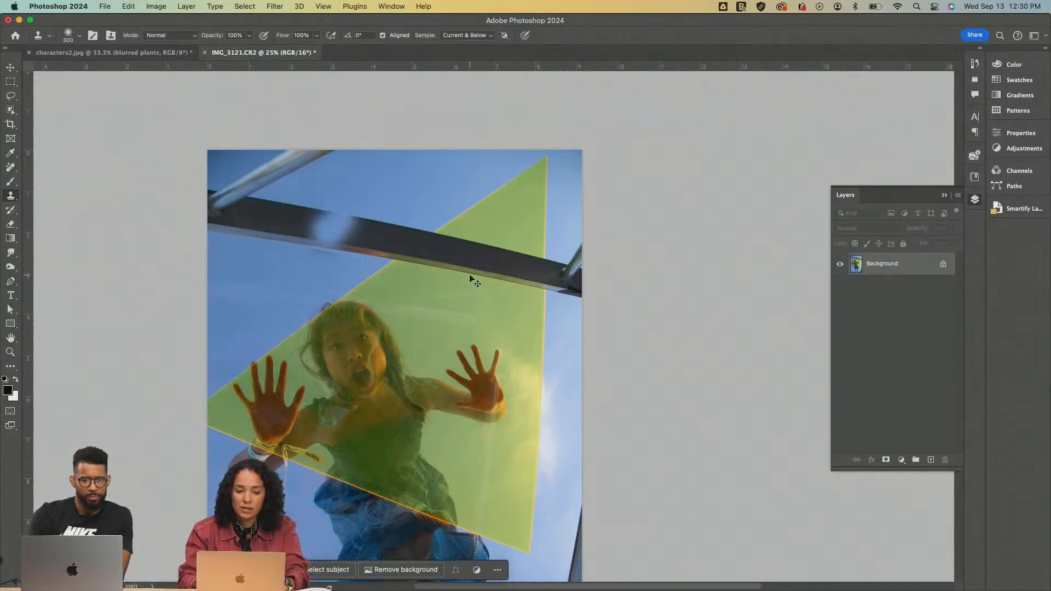
pyautogui.press('super+z')
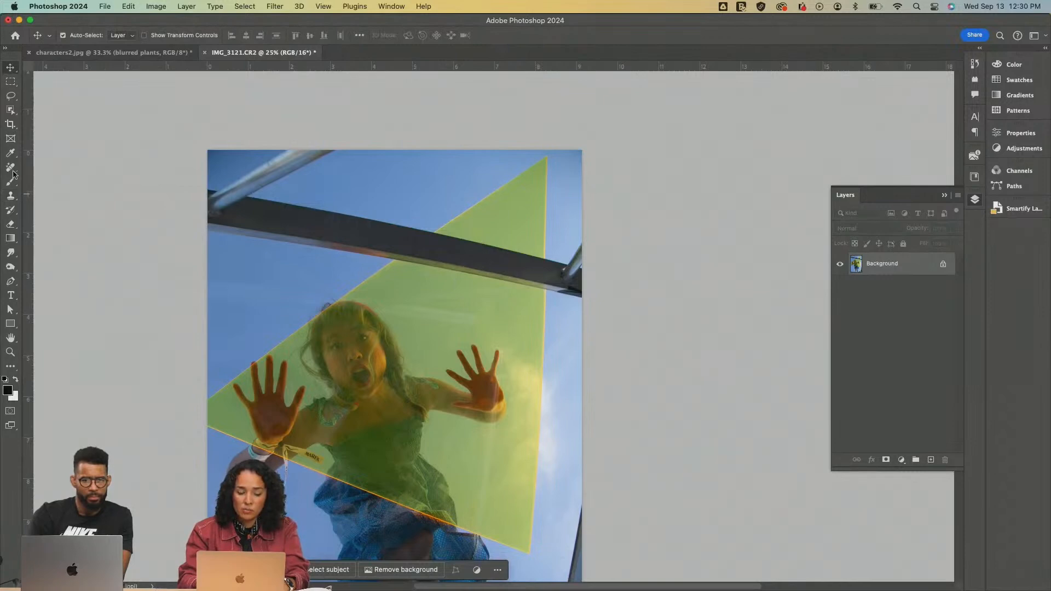
# Switch to the Remove Tool and set its brush size to 250
pyautogui.click(12, 174)
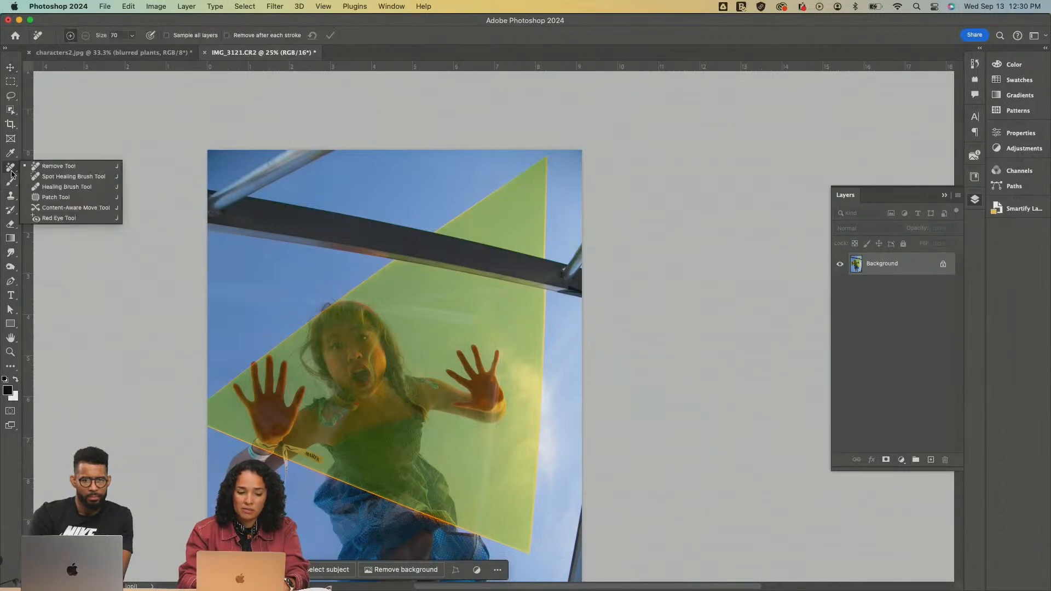
pyautogui.click(54, 167)
pyautogui.press(']')
pyautogui.press(']')
pyautogui.press(']')
pyautogui.press(']')
pyautogui.press(']')
pyautogui.press(']')
pyautogui.press(']')
pyautogui.press(']')
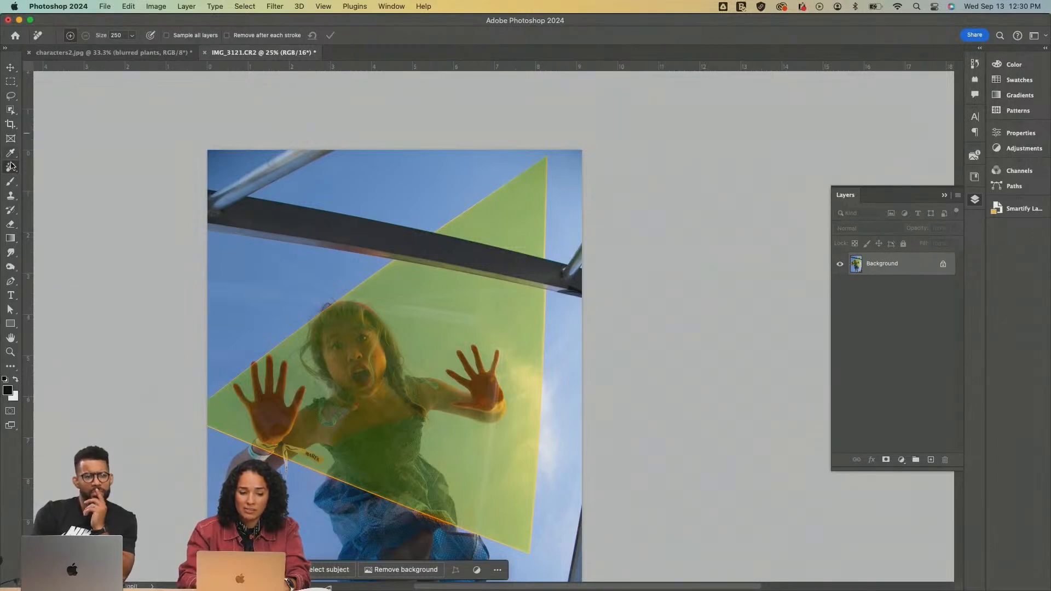
pyautogui.rightClick(12, 166)
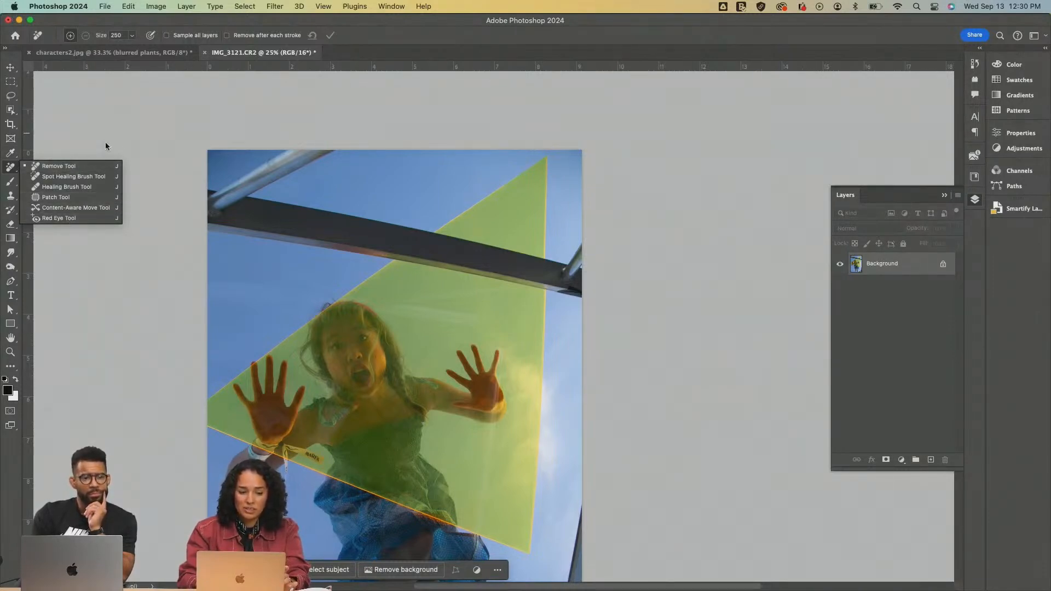
# Apply a test removal in the open sky and, with Remove after each stroke enabled, erase the silver pole in the photo's upper-left corner
pyautogui.click(386, 190)
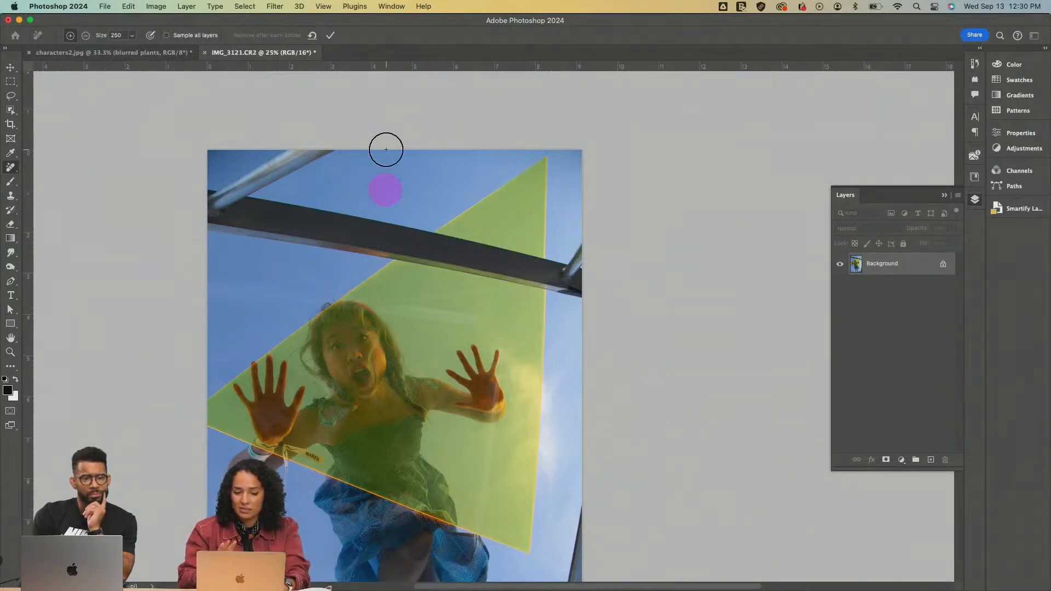
pyautogui.press('Return')
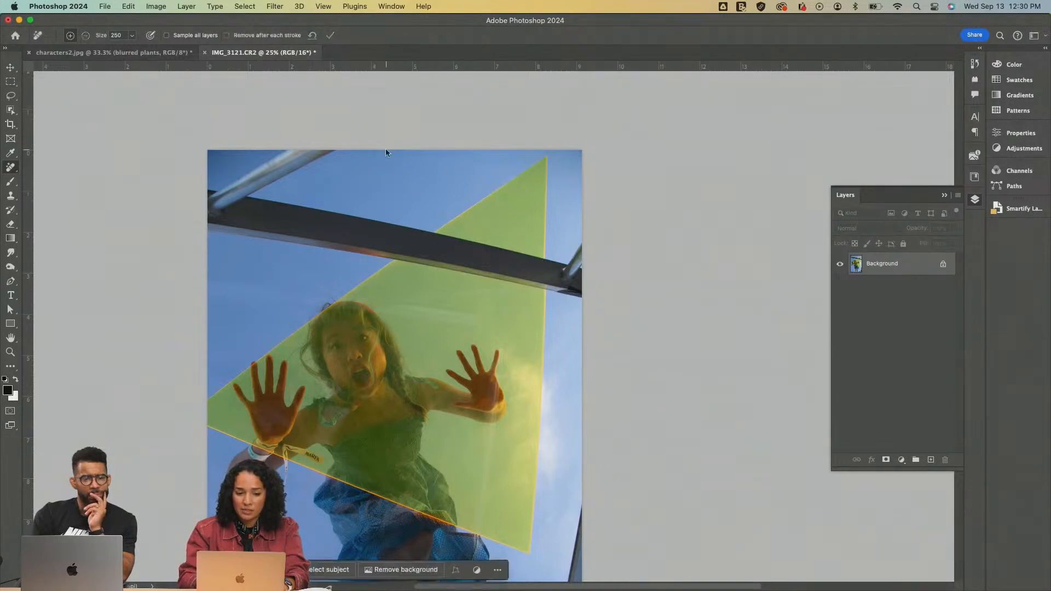
pyautogui.click(227, 36)
pyautogui.moveTo(329, 148)
pyautogui.mouseDown()
pyautogui.moveTo(265, 164)
pyautogui.moveTo(234, 190)
pyautogui.mouseUp()
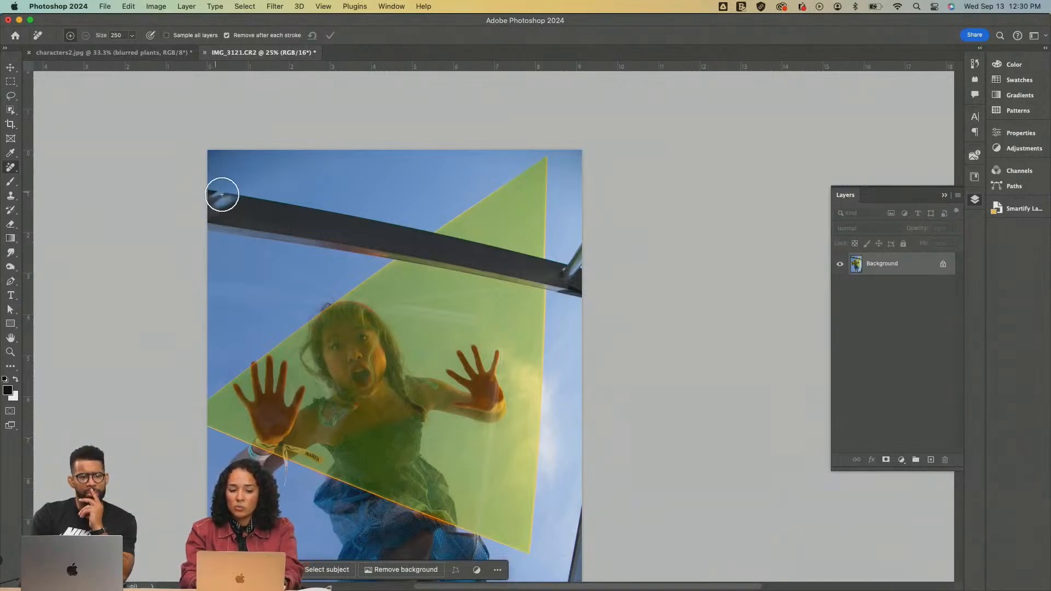
# Try to remove the left part of the dark beam with a Remove stroke over it, and again with a stroke looping around it
pyautogui.moveTo(211, 197)
pyautogui.mouseDown()
pyautogui.moveTo(233, 198)
pyautogui.moveTo(229, 216)
pyautogui.moveTo(257, 200)
pyautogui.moveTo(243, 230)
pyautogui.moveTo(227, 227)
pyautogui.moveTo(272, 215)
pyautogui.moveTo(278, 231)
pyautogui.moveTo(288, 209)
pyautogui.moveTo(264, 230)
pyautogui.moveTo(307, 221)
pyautogui.moveTo(299, 235)
pyautogui.moveTo(350, 217)
pyautogui.moveTo(327, 243)
pyautogui.moveTo(408, 219)
pyautogui.moveTo(357, 254)
pyautogui.moveTo(404, 227)
pyautogui.mouseUp()
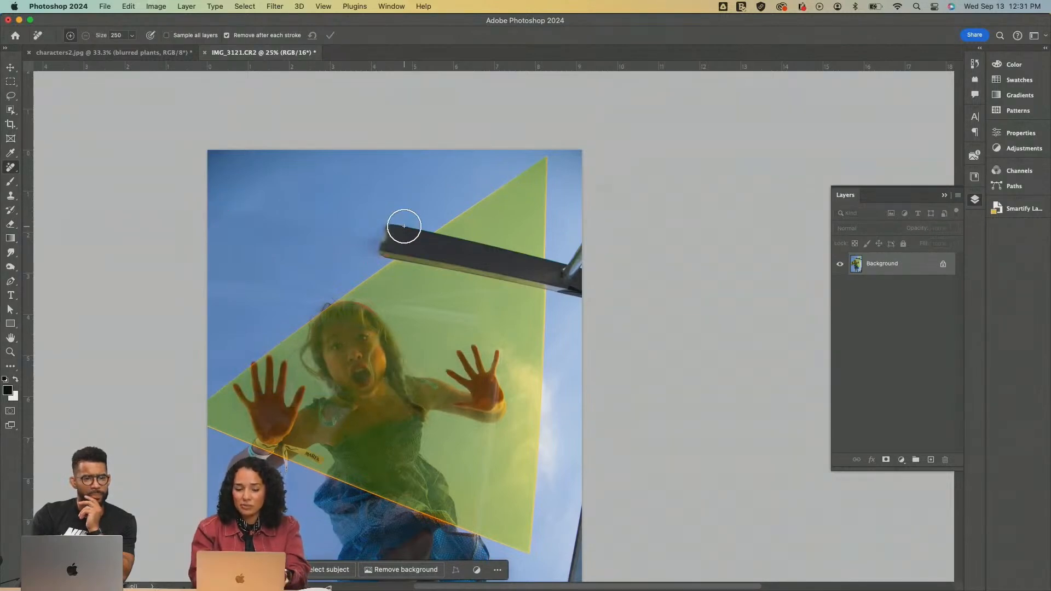
pyautogui.press('super+z')
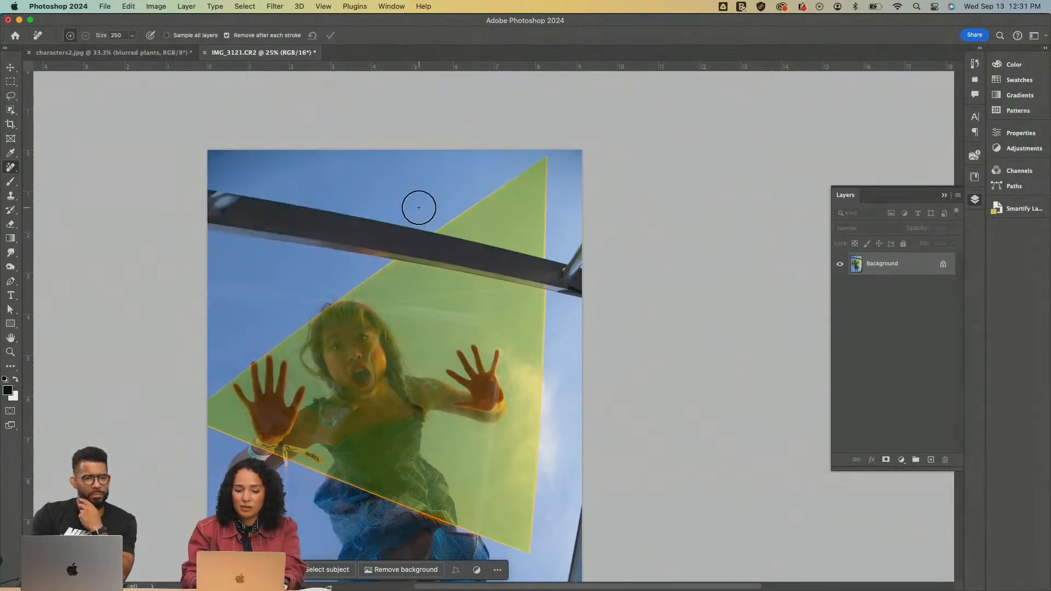
pyautogui.moveTo(419, 208)
pyautogui.mouseDown()
pyautogui.moveTo(311, 173)
pyautogui.moveTo(201, 170)
pyautogui.moveTo(164, 225)
pyautogui.moveTo(195, 269)
pyautogui.moveTo(308, 285)
pyautogui.moveTo(418, 220)
pyautogui.mouseUp()
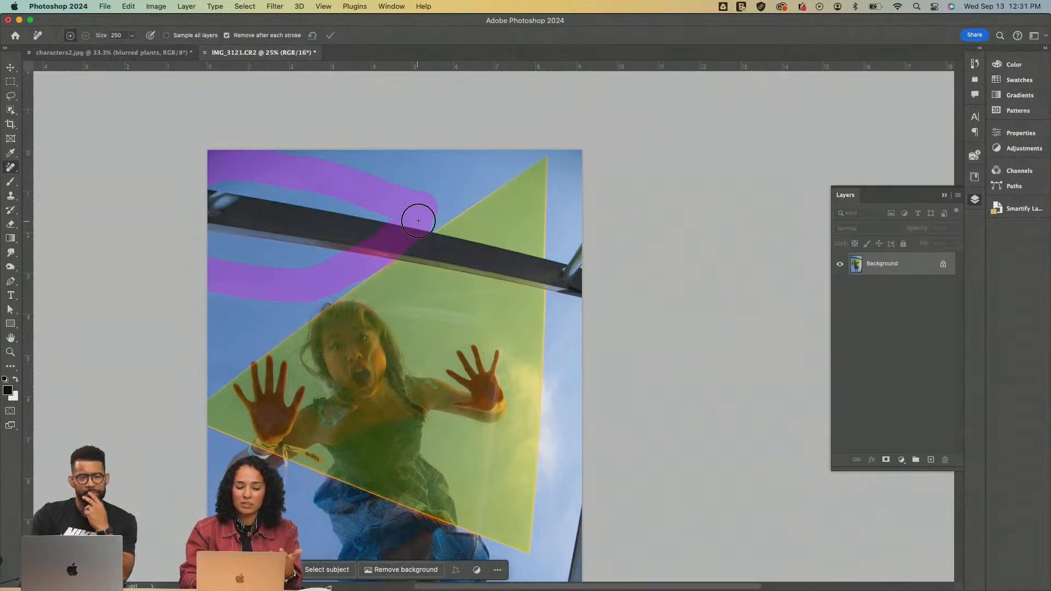
pyautogui.moveTo(418, 220); pyautogui.dragTo(419, 221)
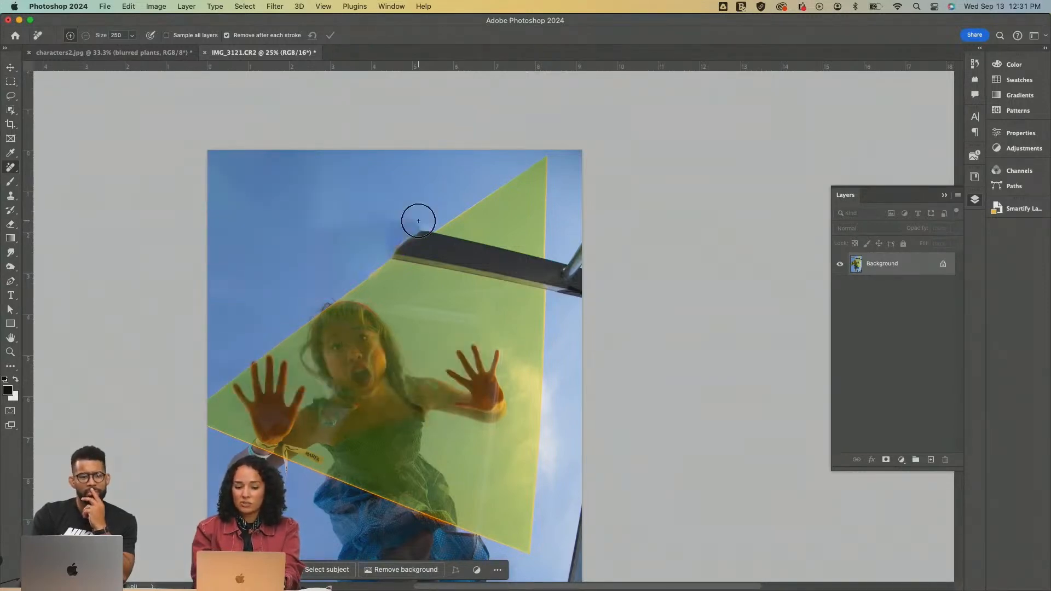
pyautogui.press('super+z')
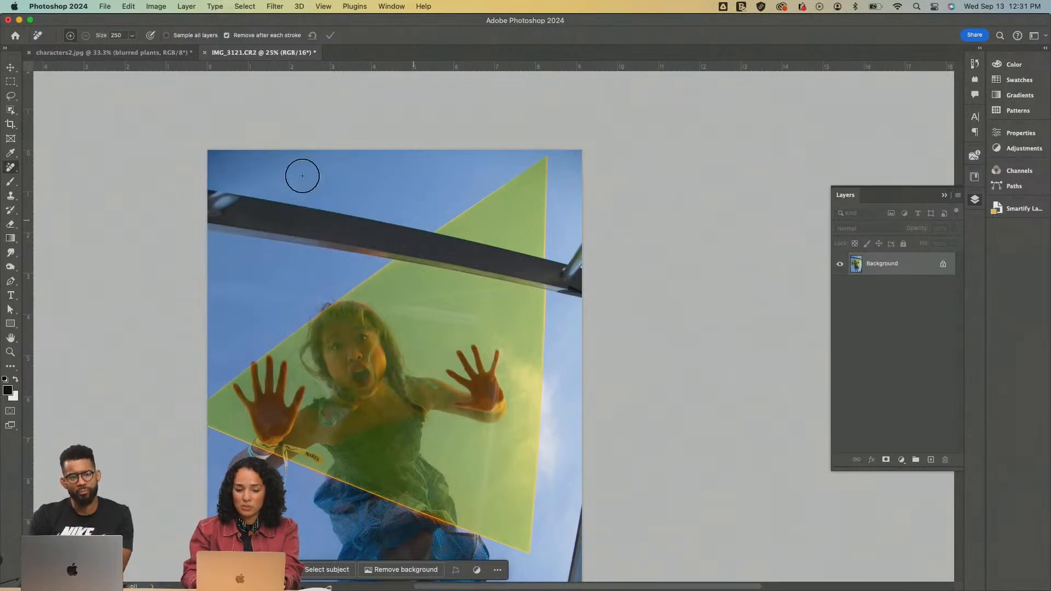
# Lasso the left half of the dark beam with some surrounding sky and add its right half up to the photo's edge
pyautogui.click(14, 96)
pyautogui.moveTo(429, 220); pyautogui.dragTo(377, 212)
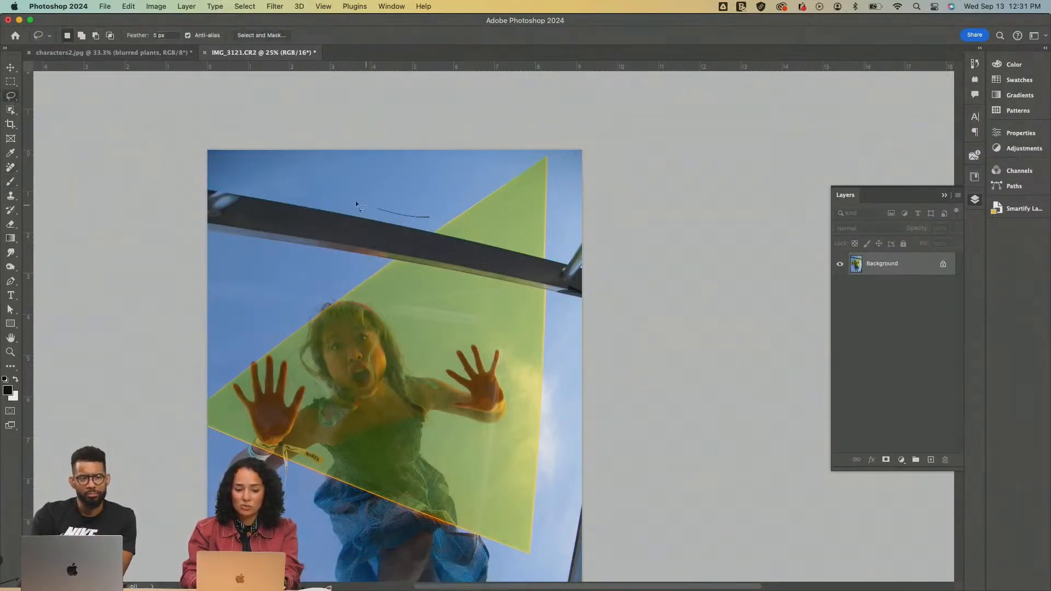
pyautogui.moveTo(263, 179)
pyautogui.mouseDown()
pyautogui.moveTo(199, 168)
pyautogui.moveTo(178, 211)
pyautogui.mouseUp()
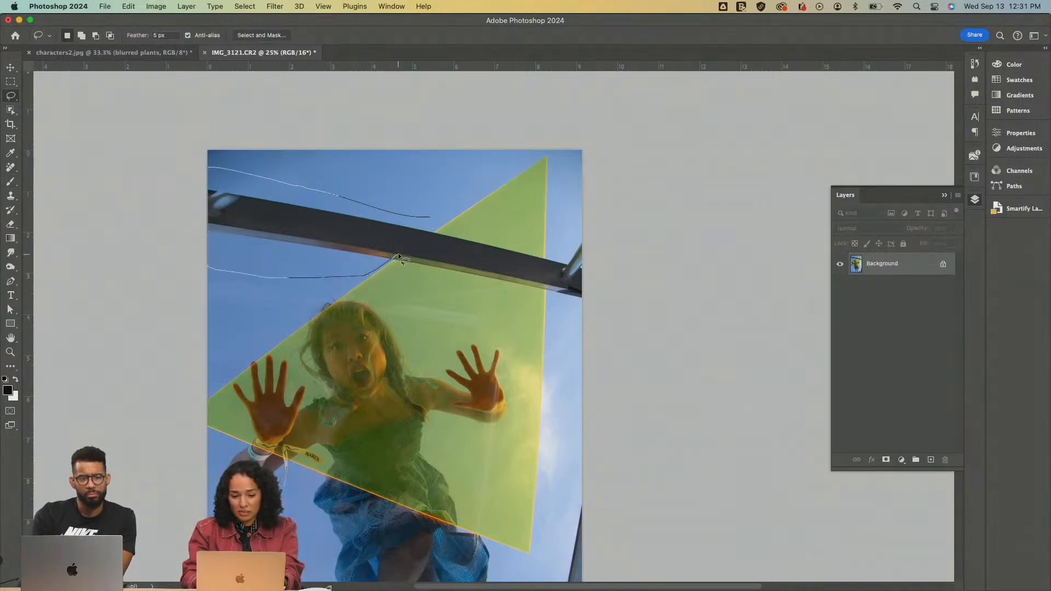
pyautogui.moveTo(431, 220); pyautogui.dragTo(432, 221)
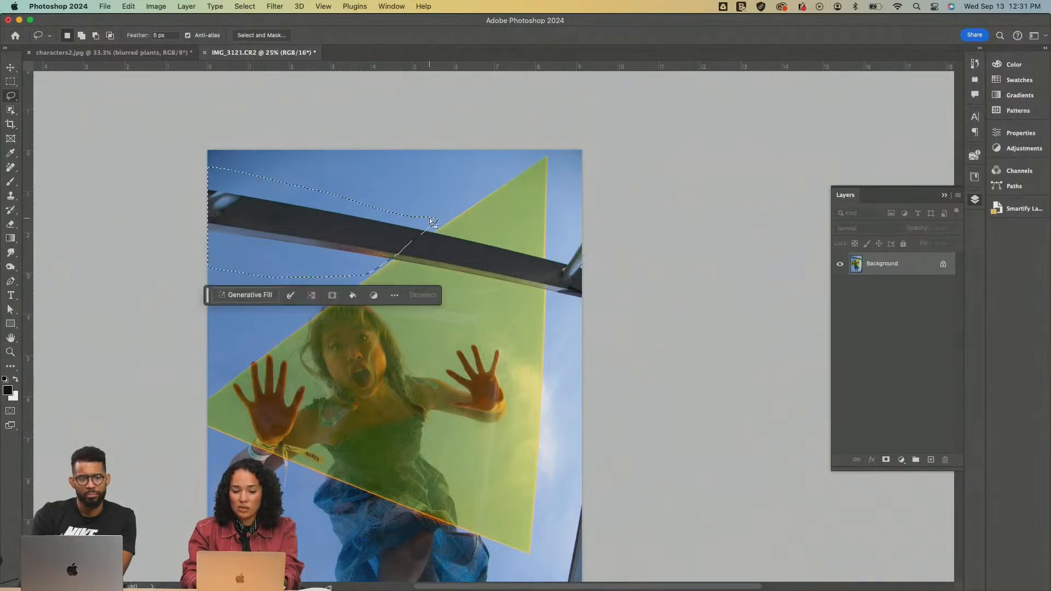
pyautogui.press('shift')
pyautogui.moveTo(568, 254); pyautogui.dragTo(530, 256)
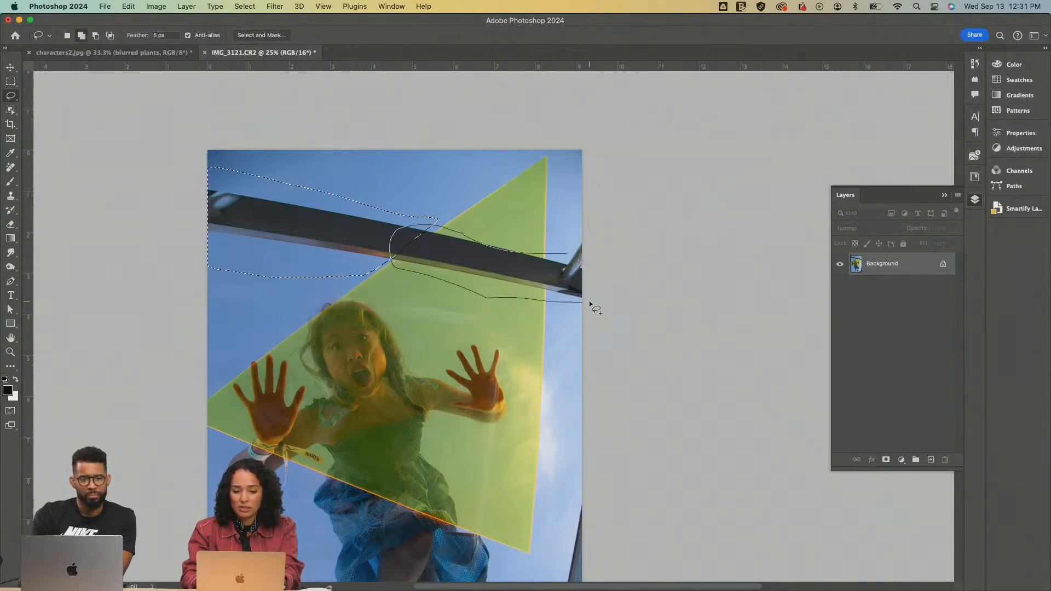
pyautogui.moveTo(566, 254); pyautogui.dragTo(567, 254)
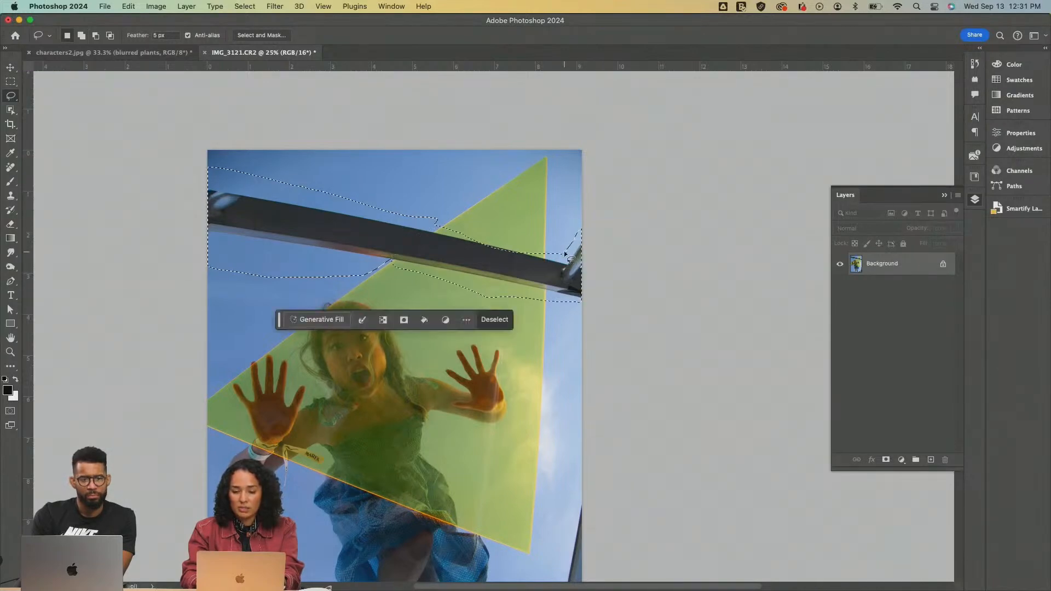
# Subtract the excess sky below the beam's left part from the selection and replace the beam using Generative Fill without a prompt
pyautogui.press('alt')
pyautogui.moveTo(333, 285); pyautogui.dragTo(239, 252)
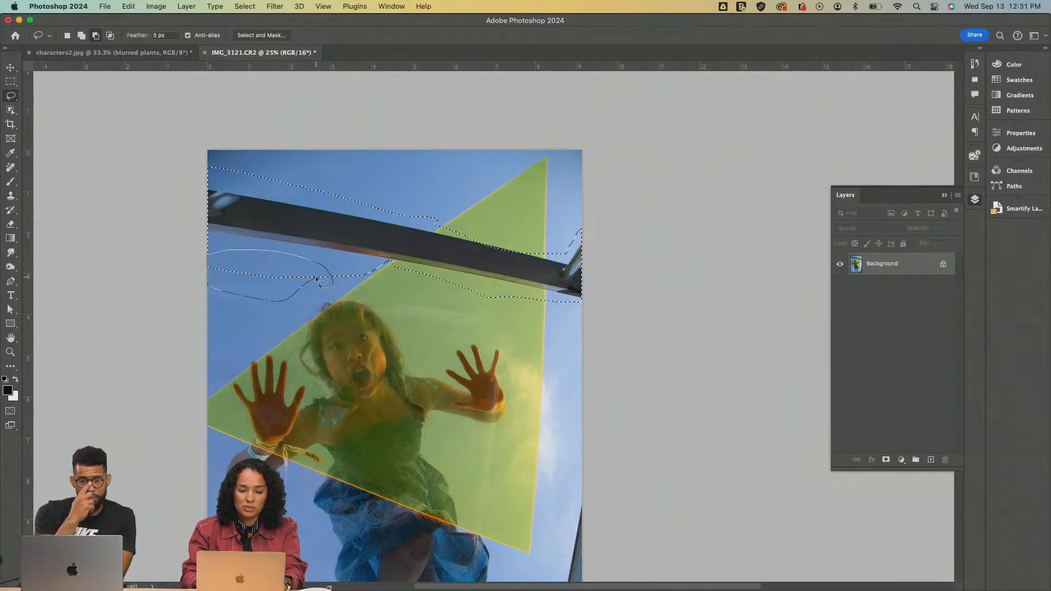
pyautogui.moveTo(331, 283)
pyautogui.mouseDown()
pyautogui.moveTo(347, 267)
pyautogui.moveTo(334, 286)
pyautogui.mouseUp()
pyautogui.press('alt')
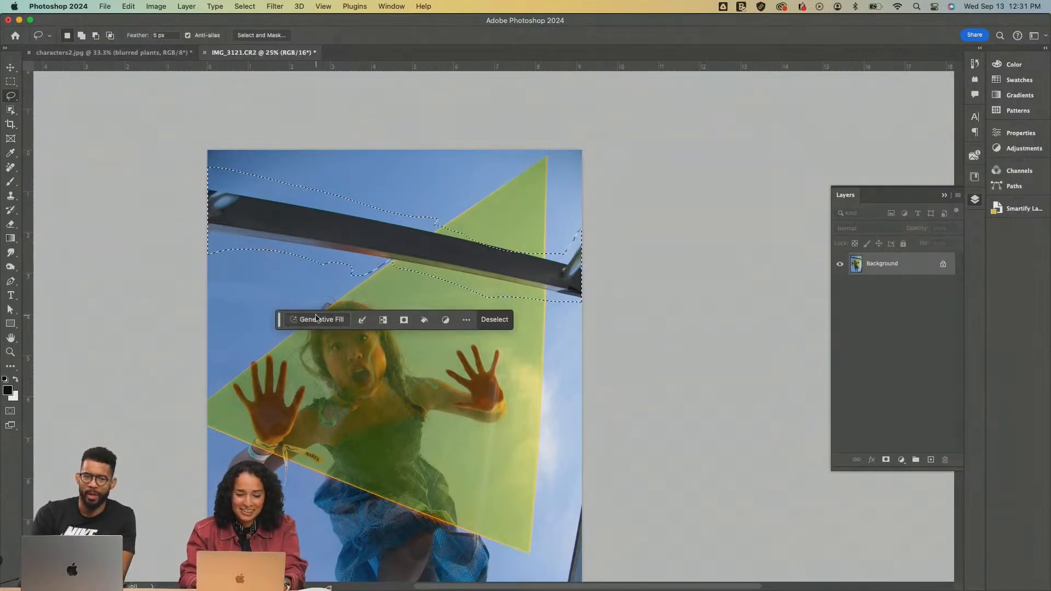
pyautogui.click(321, 319)
pyautogui.click(504, 321)
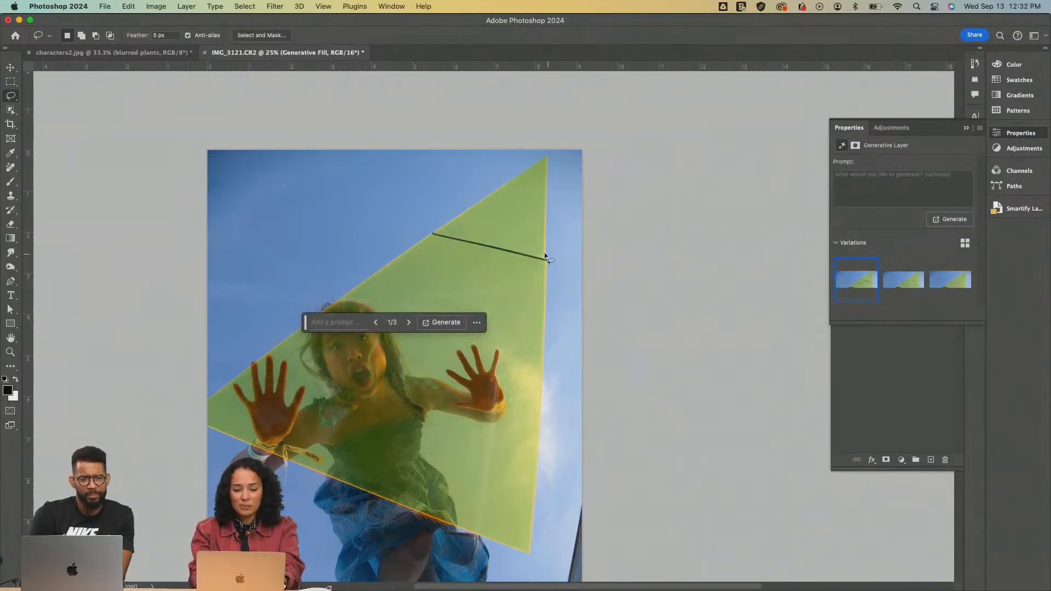
# Lasso the thin dark line left across the yellow triangle and replace it using Generative Fill without a prompt
pyautogui.moveTo(550, 256); pyautogui.dragTo(478, 241)
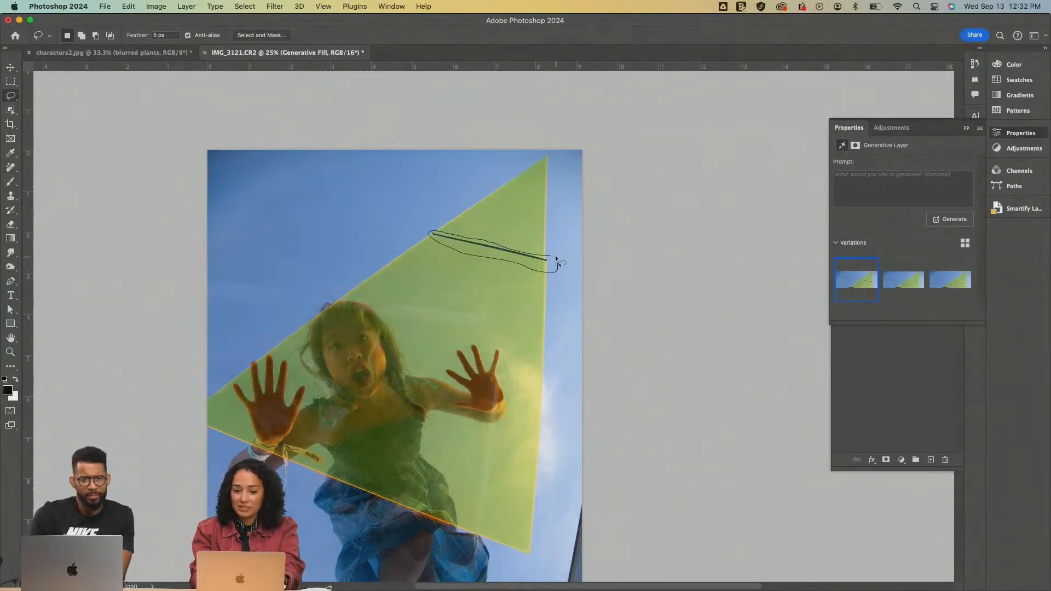
pyautogui.moveTo(552, 256); pyautogui.dragTo(553, 258)
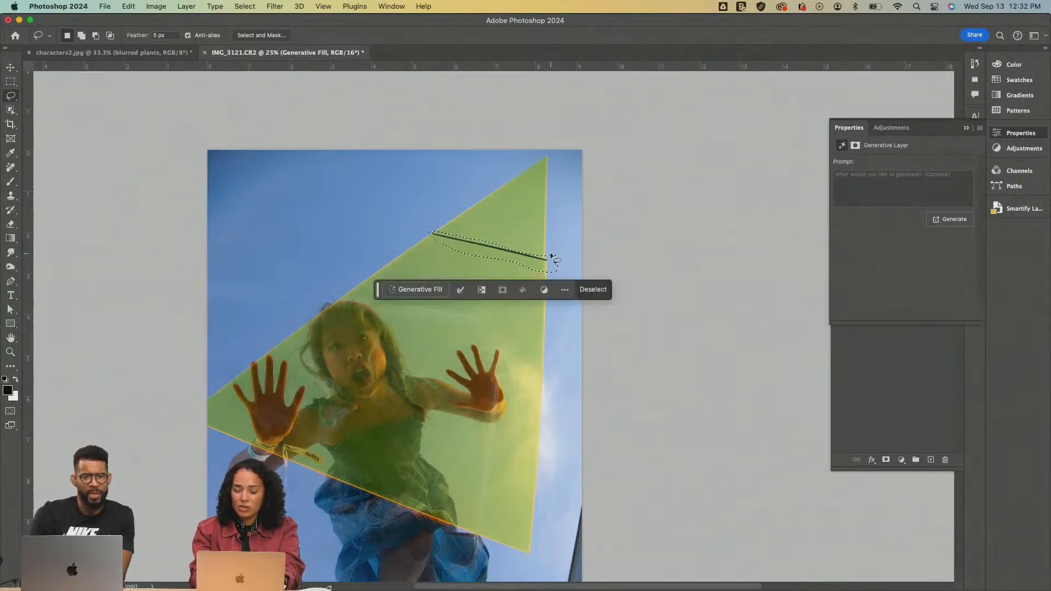
pyautogui.click(427, 289)
pyautogui.click(596, 290)
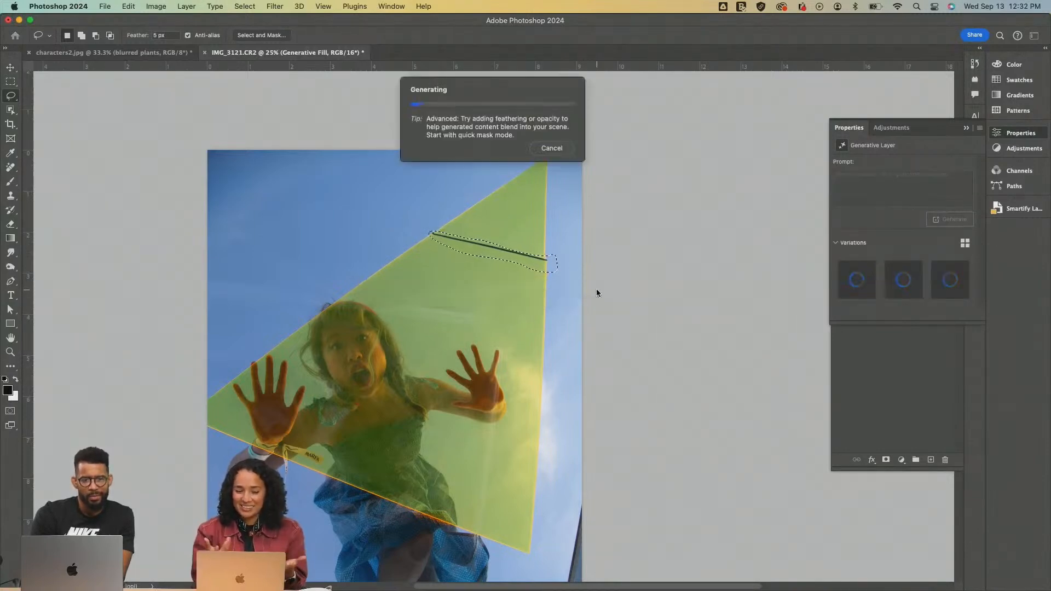
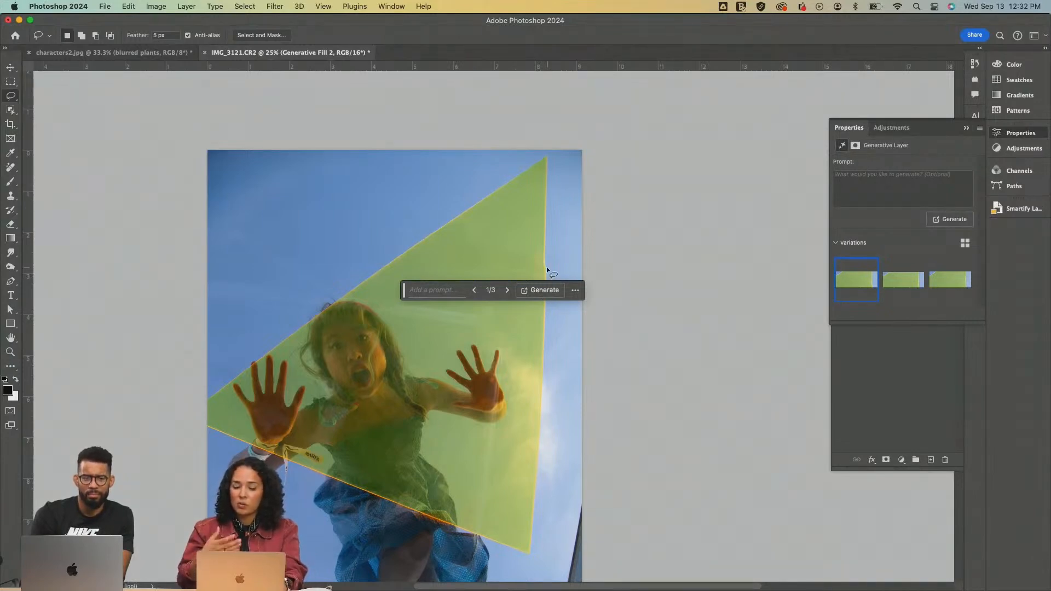
# Lasso the dark upper-left corner of the sky and replace it using Generative Fill without a prompt
pyautogui.scroll(-3, 547, 267)
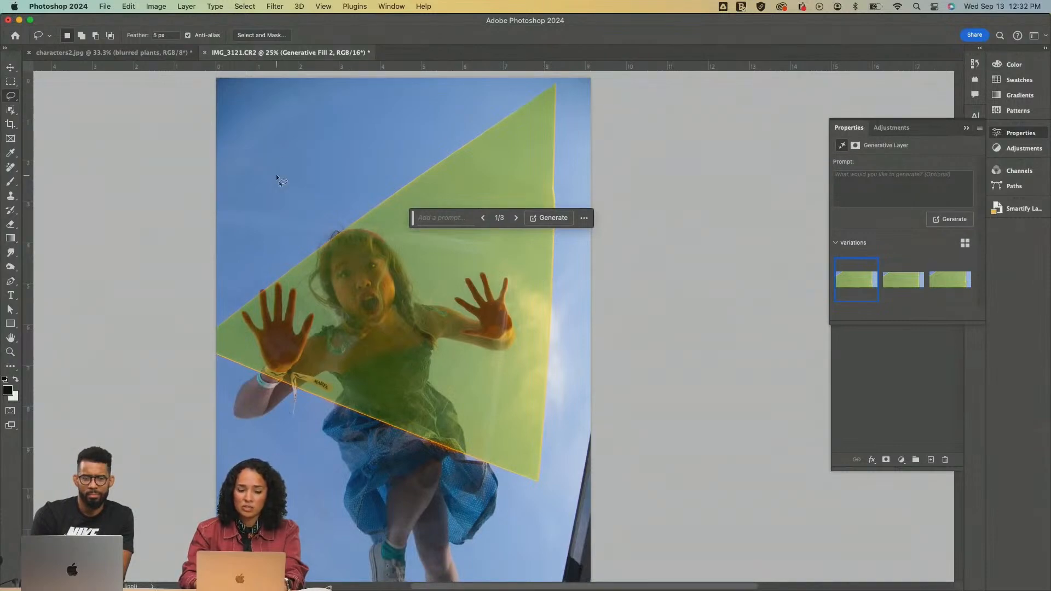
pyautogui.scroll(1, 276, 174)
pyautogui.scroll(1, 276, 174)
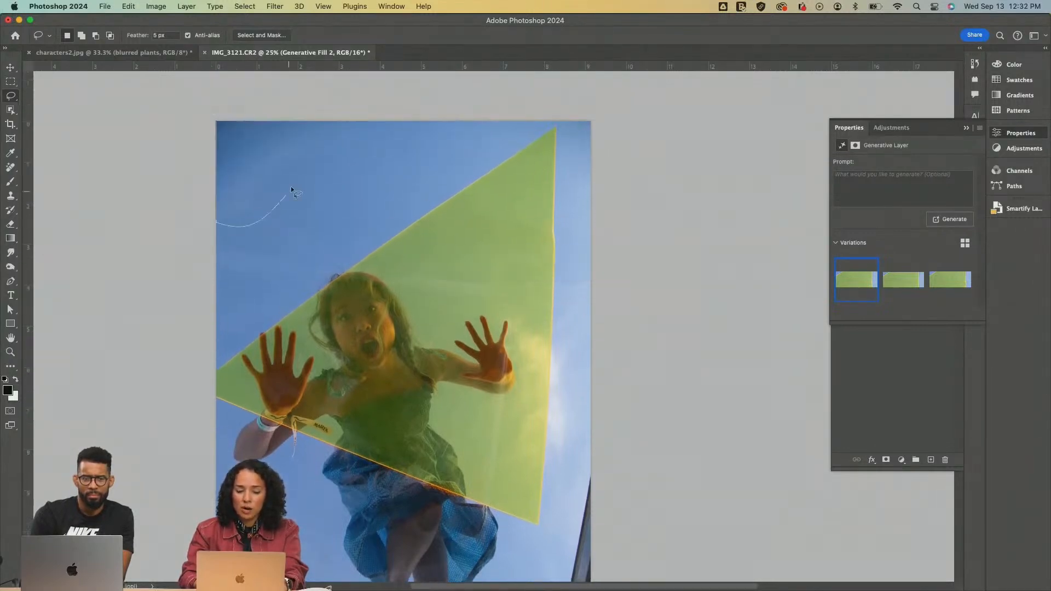
pyautogui.moveTo(186, 129); pyautogui.dragTo(186, 129)
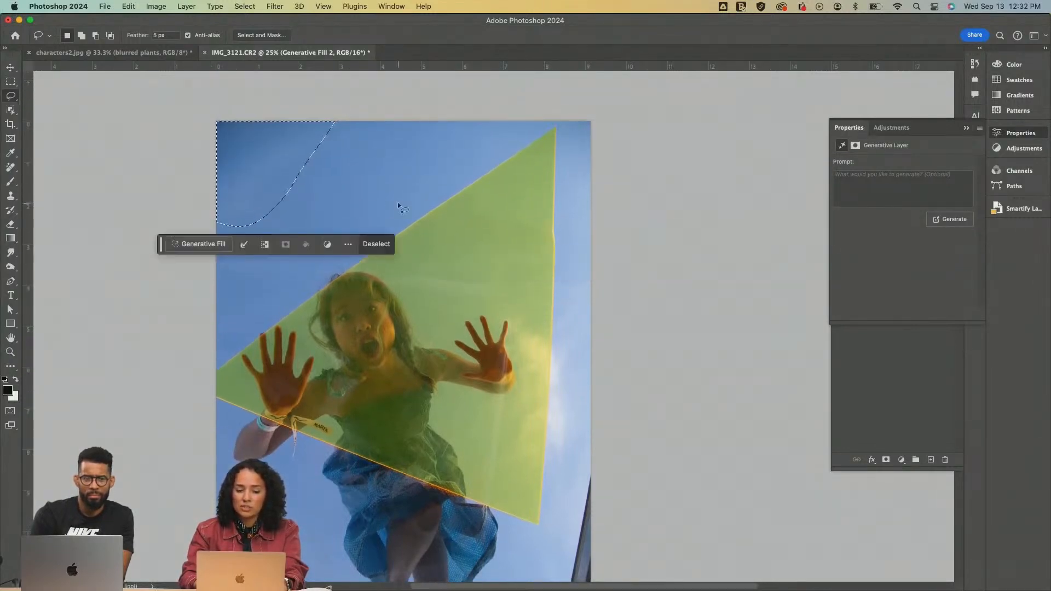
pyautogui.click(208, 244)
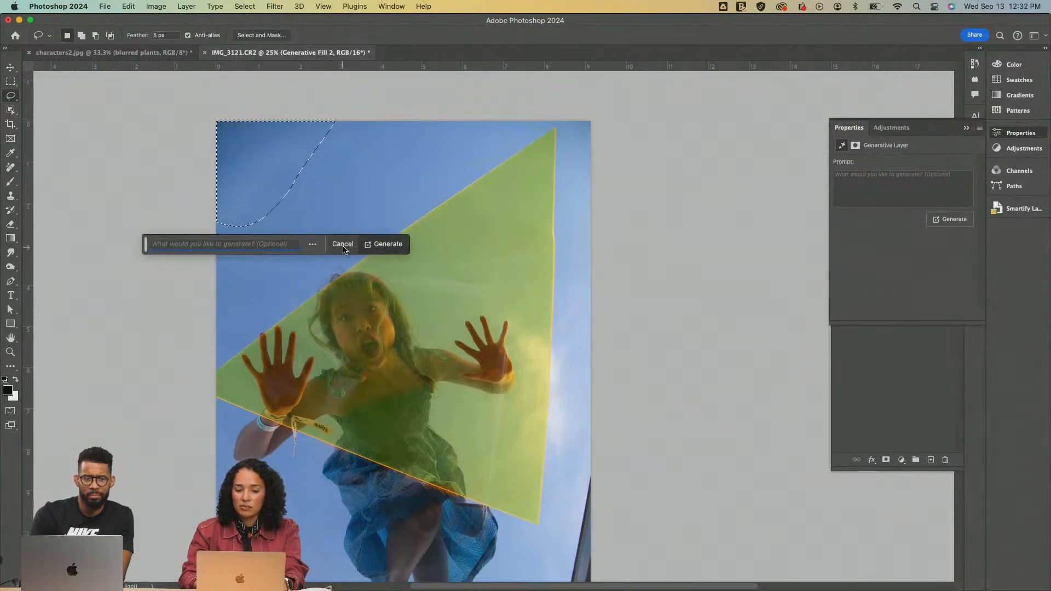
pyautogui.click(384, 244)
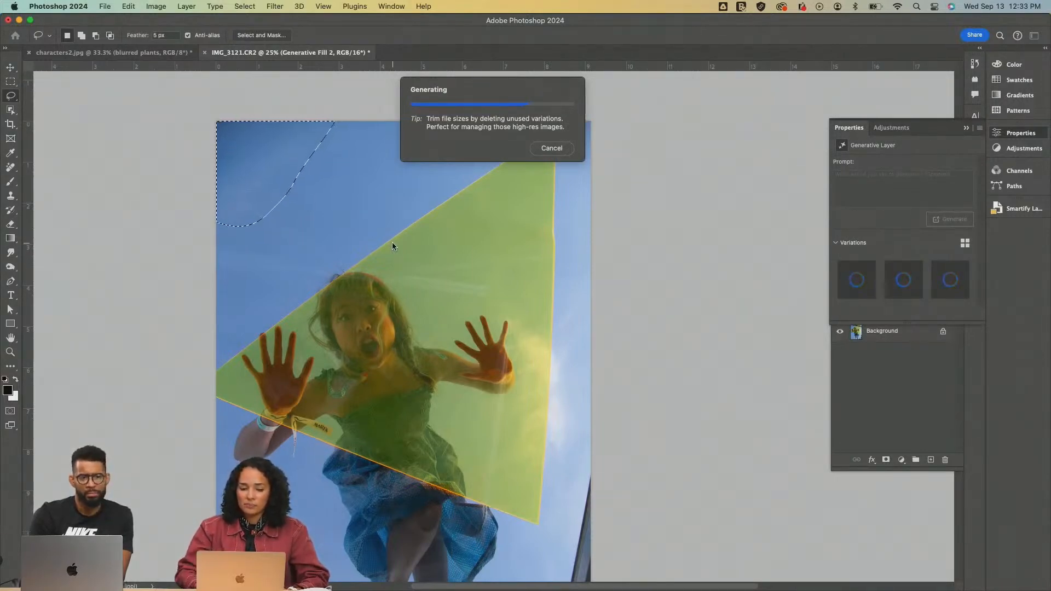
pyautogui.scroll(-3, 461, 306)
pyautogui.scroll(3, 461, 303)
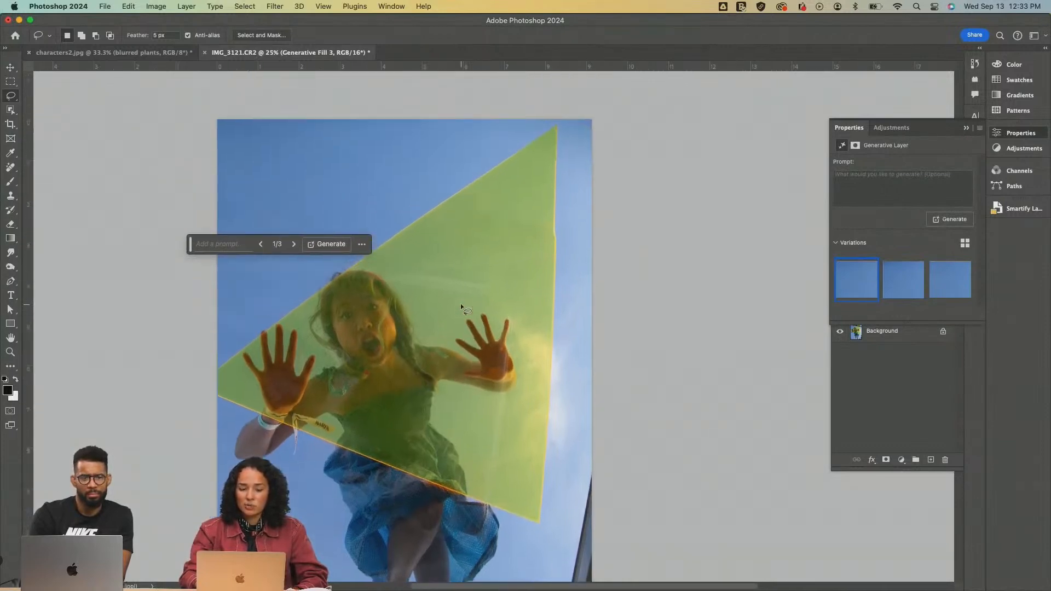
# Lasso the metal frame in the photo's lower-right corner and replace it using Generative Fill without a prompt
pyautogui.scroll(-4, 519, 288)
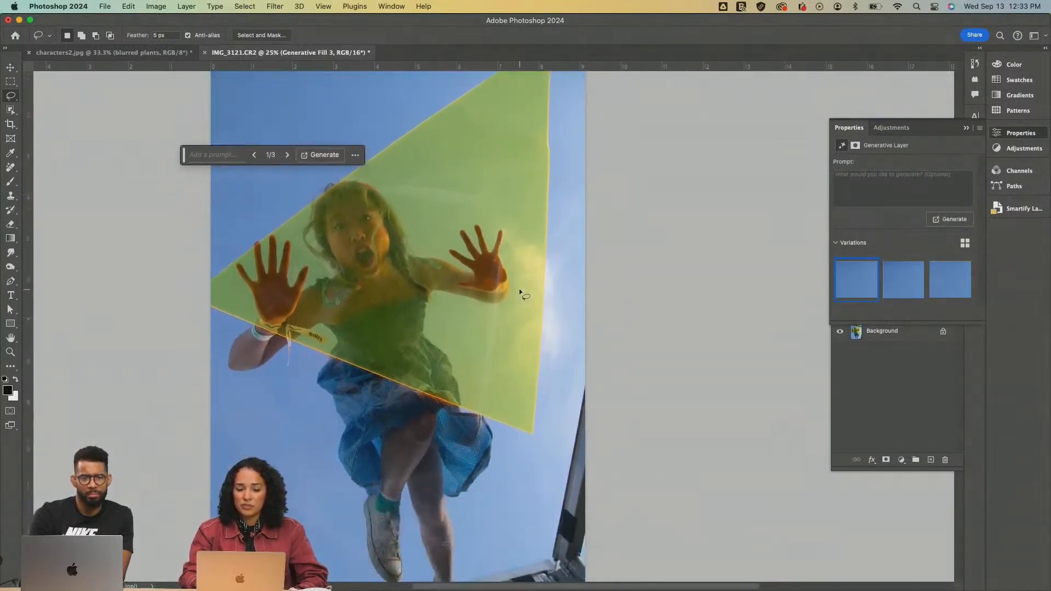
pyautogui.moveTo(596, 359)
pyautogui.mouseDown()
pyautogui.moveTo(549, 427)
pyautogui.moveTo(537, 514)
pyautogui.moveTo(468, 575)
pyautogui.mouseUp()
pyautogui.scroll(-6, 466, 574)
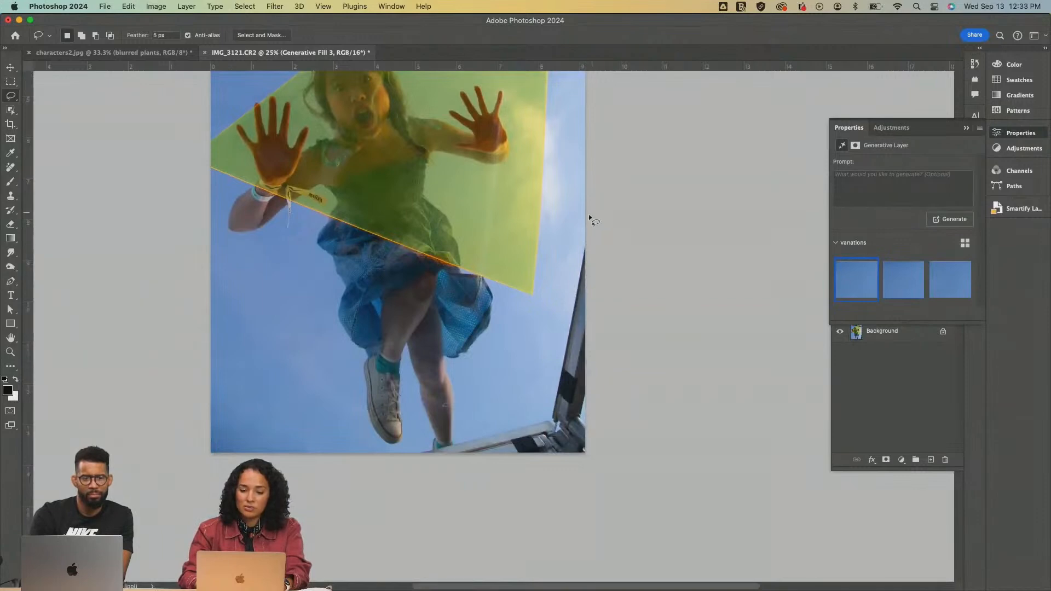
pyautogui.moveTo(585, 214)
pyautogui.mouseDown()
pyautogui.moveTo(559, 273)
pyautogui.moveTo(560, 319)
pyautogui.mouseUp()
pyautogui.moveTo(535, 374); pyautogui.dragTo(509, 402)
pyautogui.moveTo(461, 436); pyautogui.dragTo(435, 452)
pyautogui.moveTo(566, 471)
pyautogui.mouseDown()
pyautogui.moveTo(621, 430)
pyautogui.moveTo(637, 262)
pyautogui.moveTo(599, 203)
pyautogui.mouseUp()
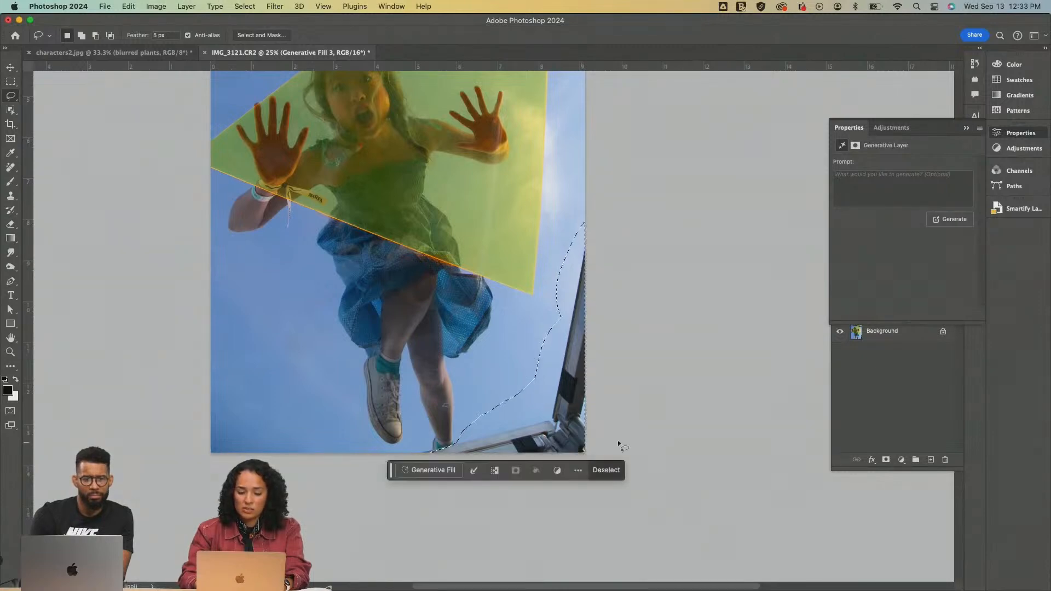
pyautogui.click(433, 470)
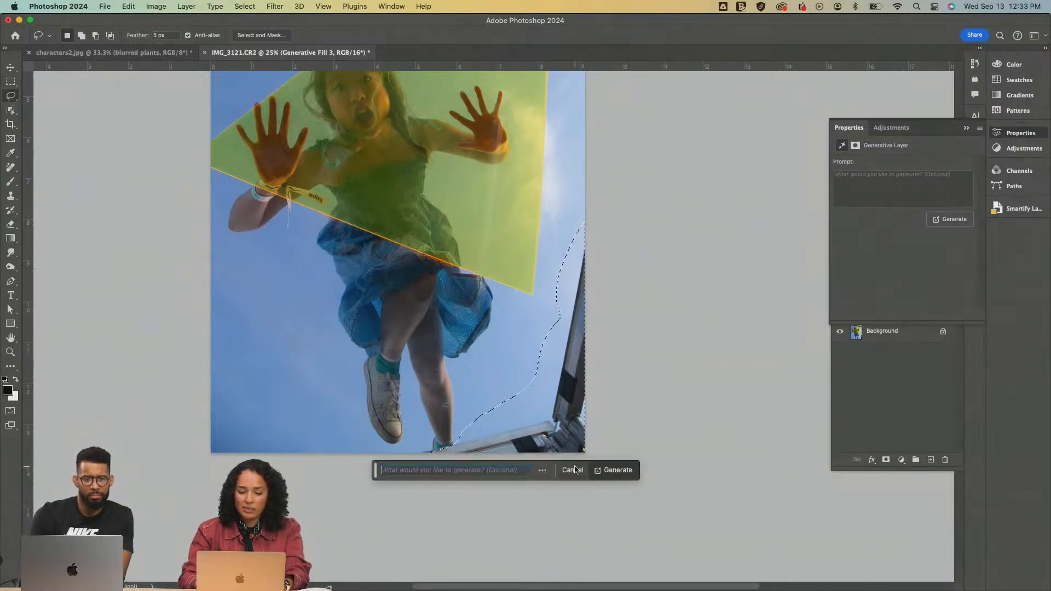
pyautogui.click(612, 470)
# Preview the third variation of the lower-right corner fill and switch to the second one
pyautogui.scroll(5, 525, 366)
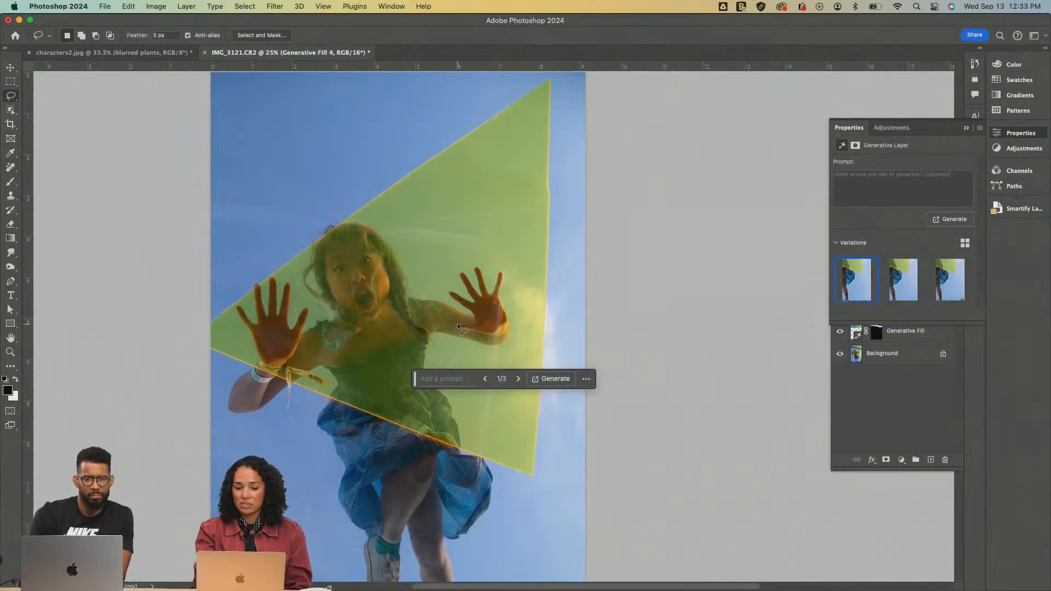
pyautogui.scroll(-3, 457, 326)
pyautogui.hscroll(3, 457, 328)
pyautogui.scroll(-2, 458, 329)
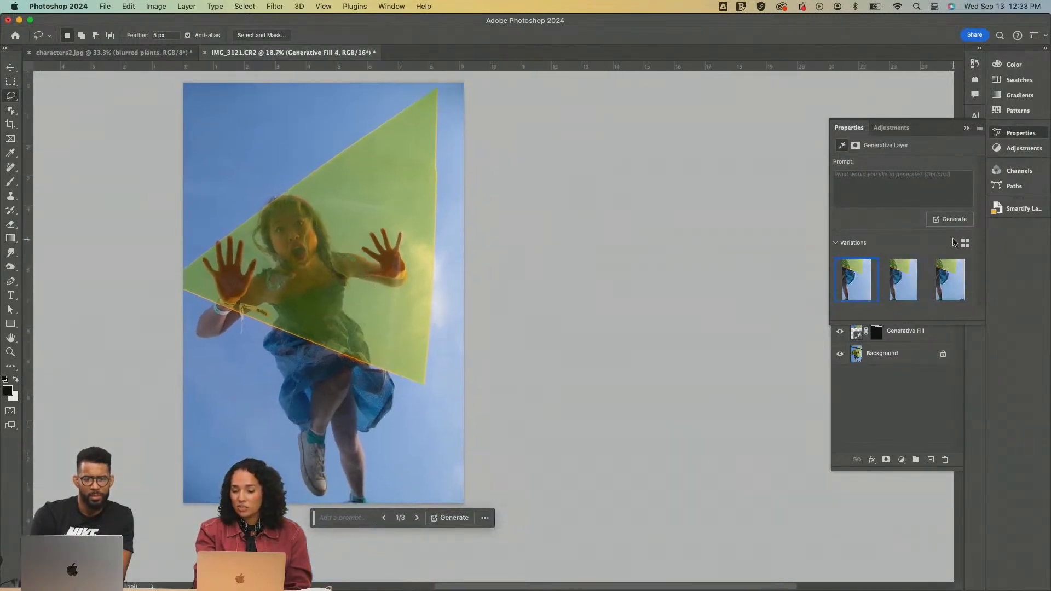
pyautogui.click(950, 280)
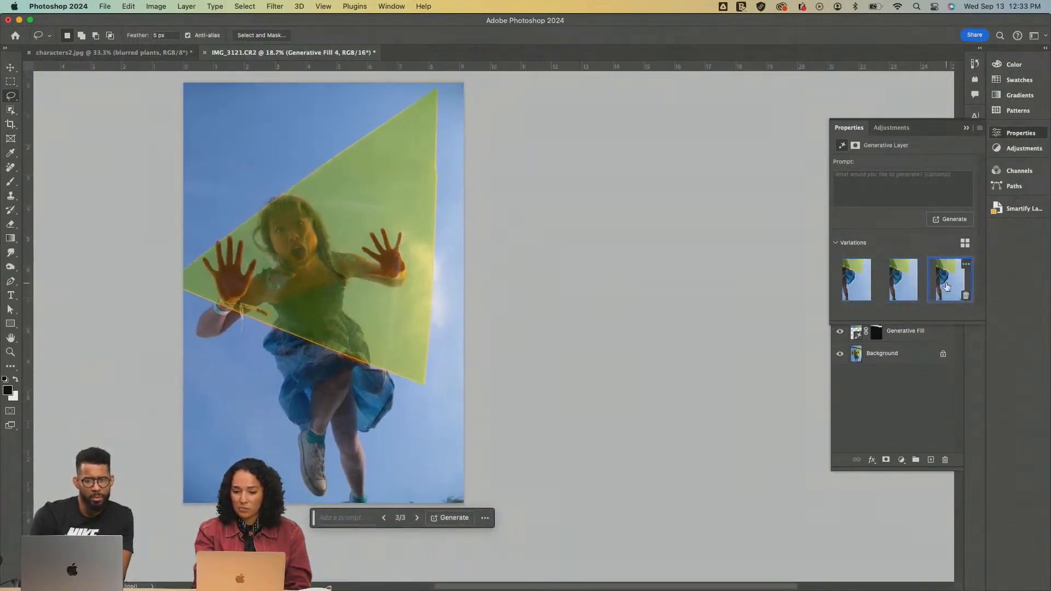
pyautogui.click(893, 290)
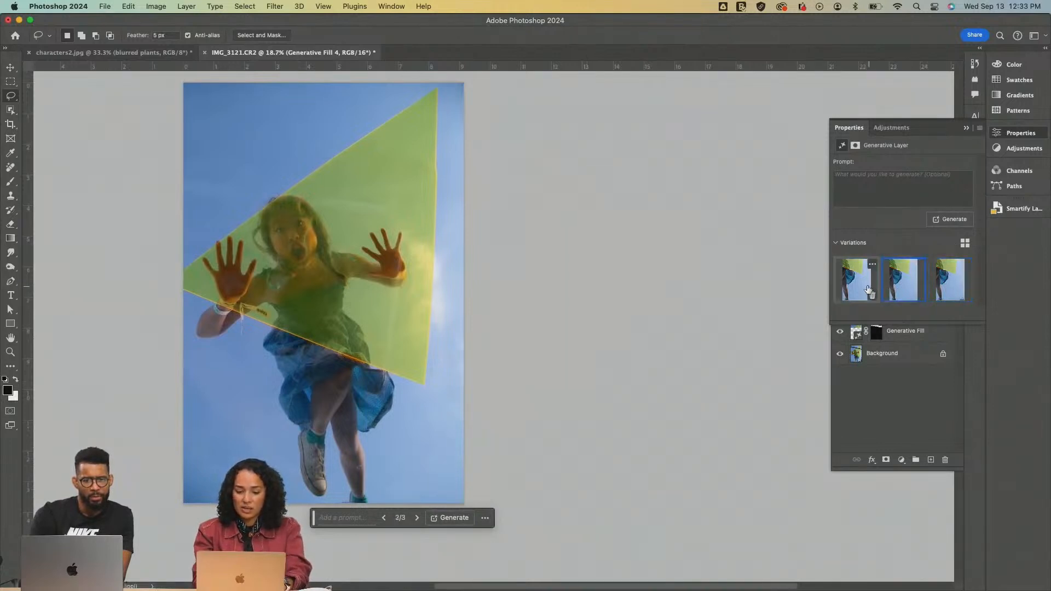
pyautogui.hscroll(-3, 474, 262)
pyautogui.scroll(1, 474, 262)
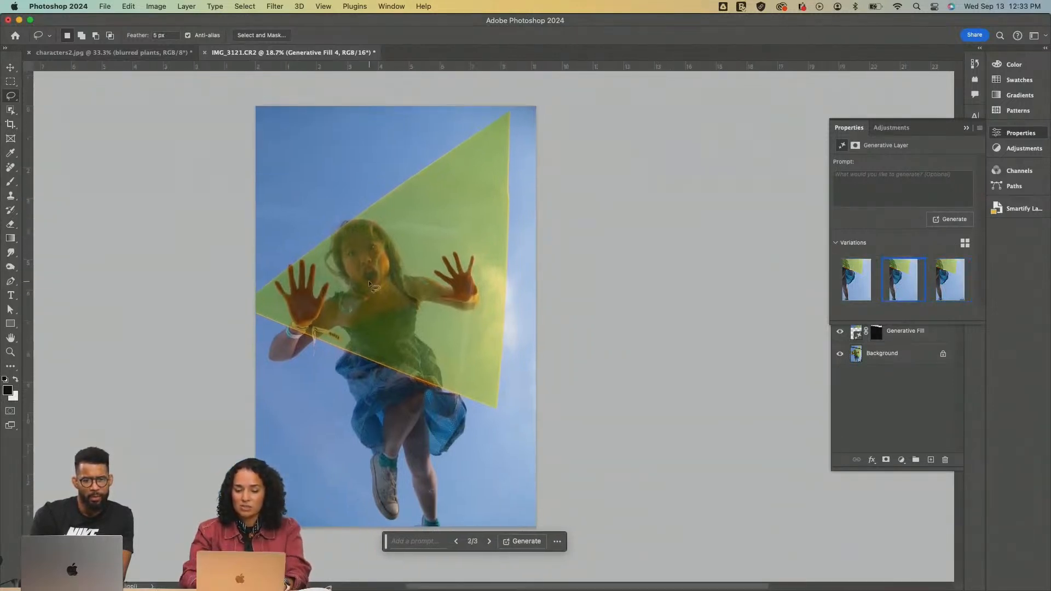
# Extend the canvas beyond all sides of the photo with an unconstrained crop and fill it using Generative Expand without a prompt
pyautogui.press('c')
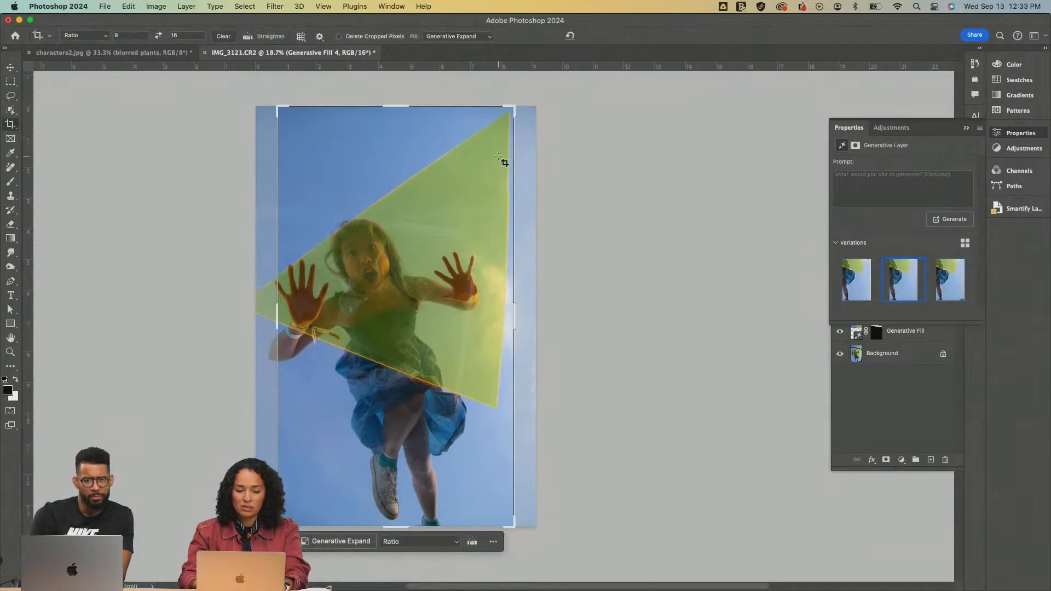
pyautogui.click(516, 316)
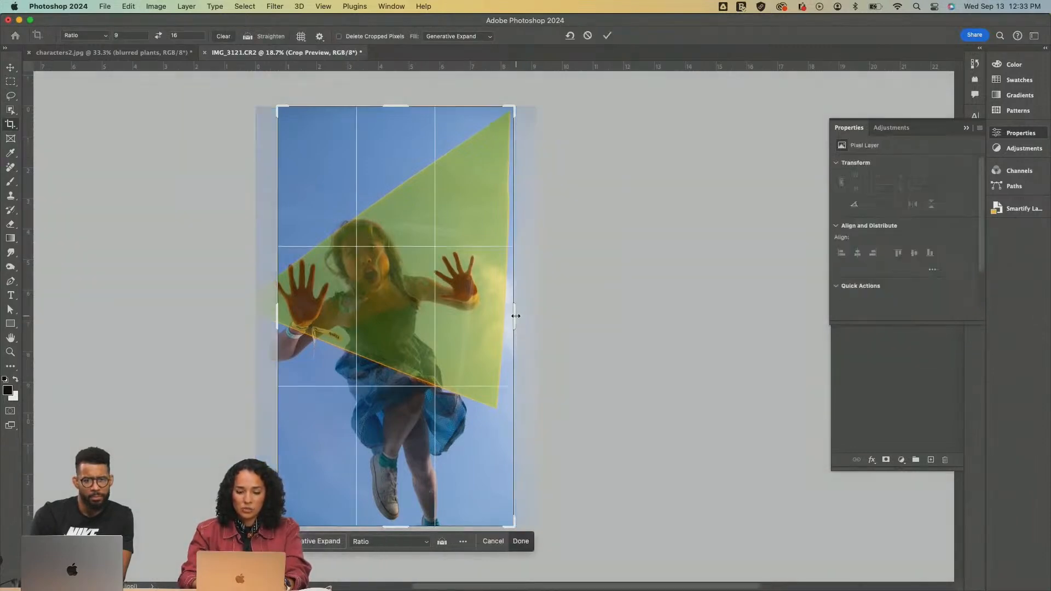
pyautogui.click(223, 37)
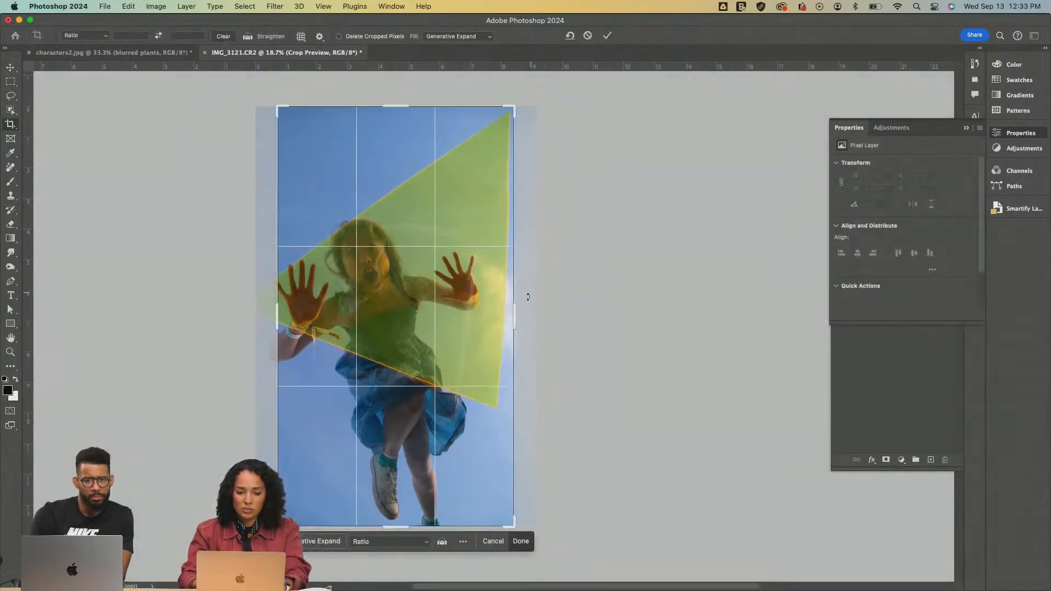
pyautogui.moveTo(514, 312); pyautogui.dragTo(624, 321)
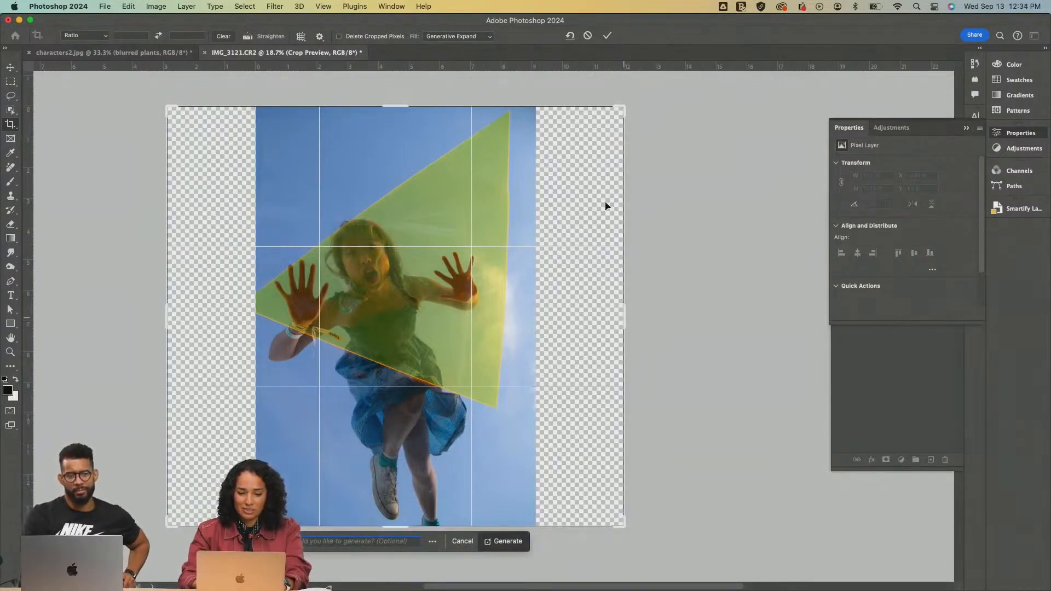
pyautogui.moveTo(637, 115); pyautogui.dragTo(647, 91)
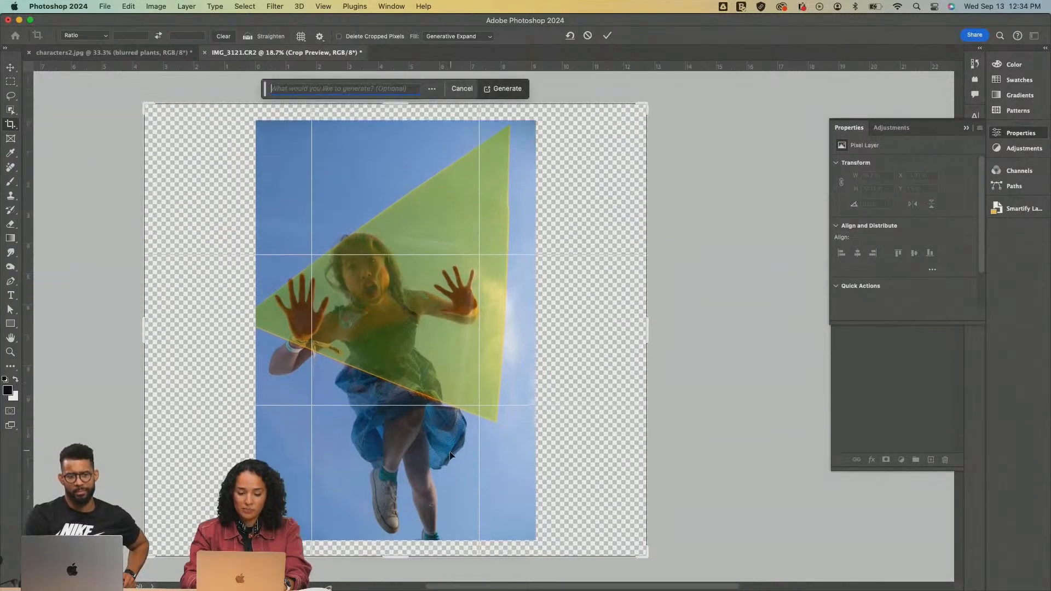
pyautogui.moveTo(617, 152); pyautogui.dragTo(632, 143)
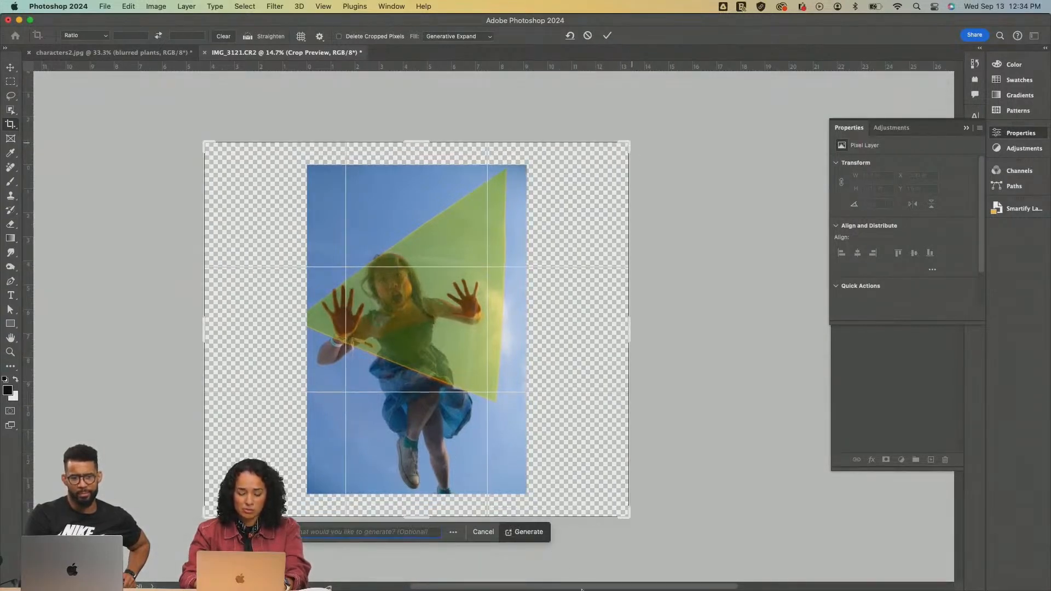
pyautogui.click(522, 534)
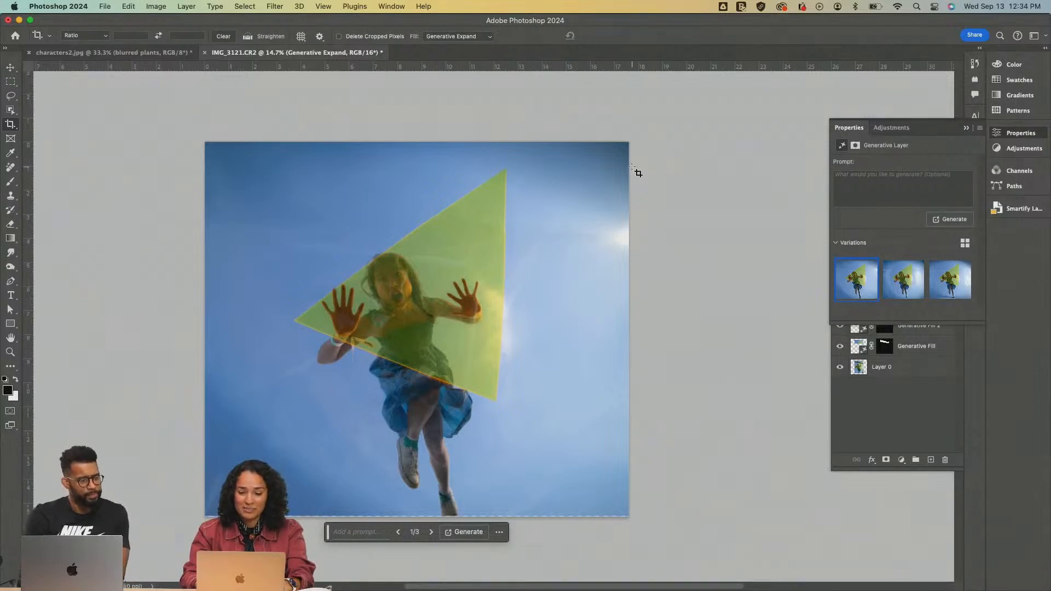
# Extend the canvas slightly below the girl's foot and fill the added strip using Generative Expand without a prompt
pyautogui.moveTo(200, 141); pyautogui.dragTo(642, 518)
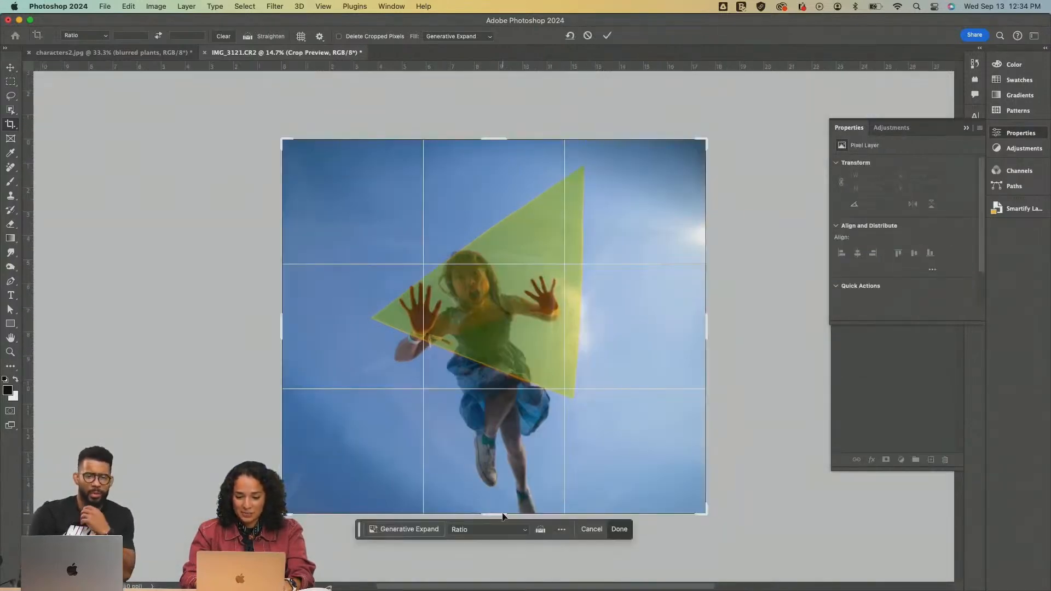
pyautogui.moveTo(496, 516); pyautogui.dragTo(496, 530)
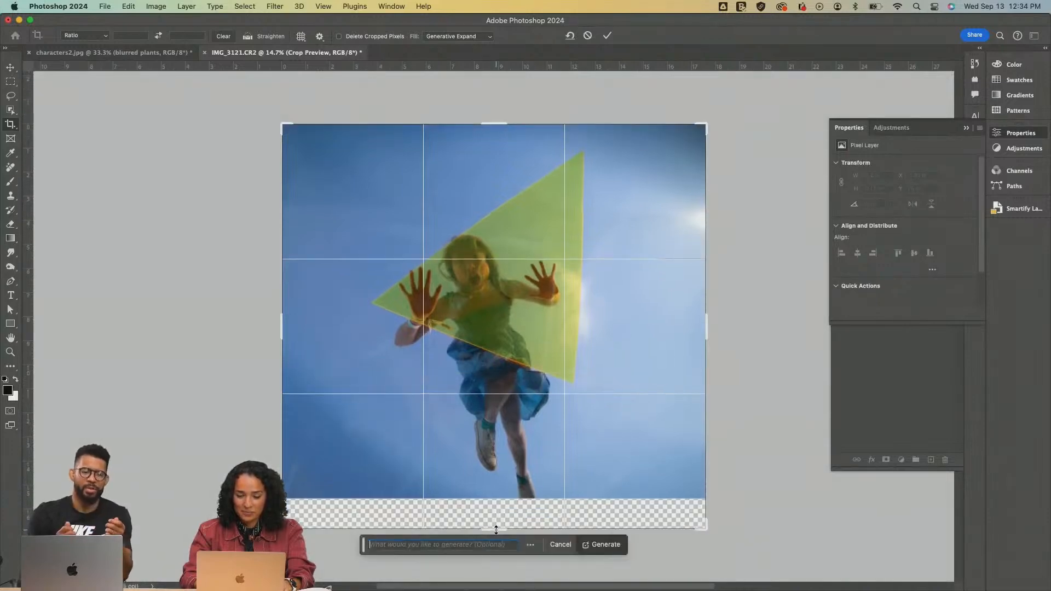
pyautogui.press('Return')
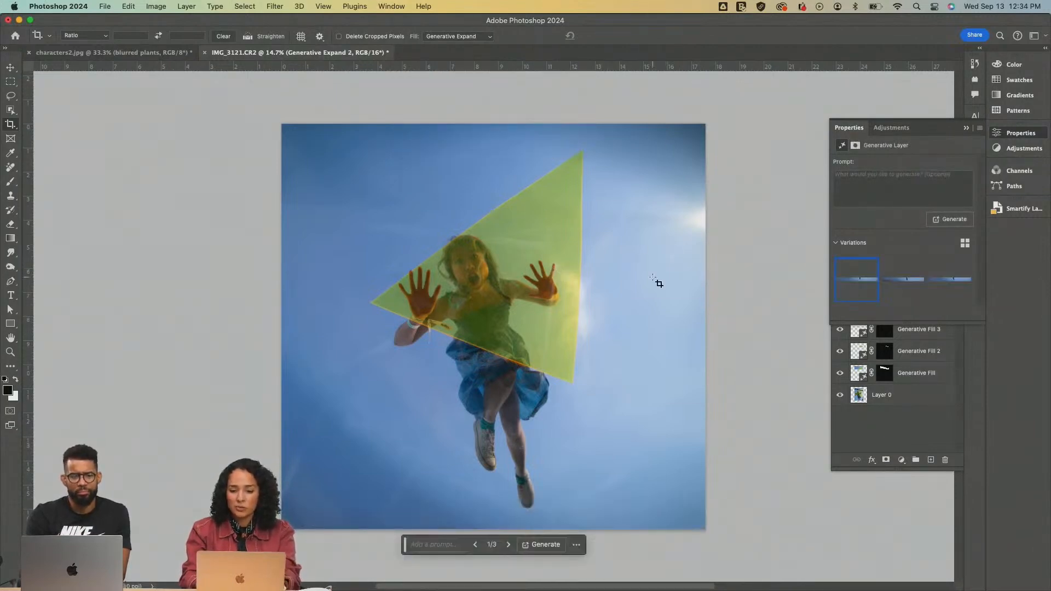
# Compare the original photo with the retouched result by showing Layer 0 alone, then restore all layers
pyautogui.press('v')
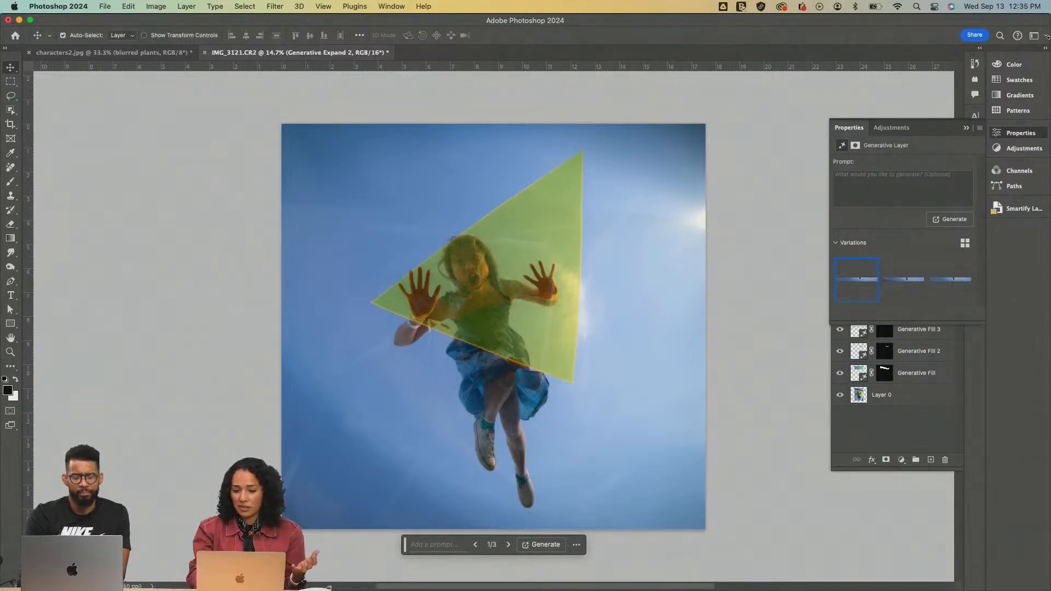
pyautogui.click(966, 129)
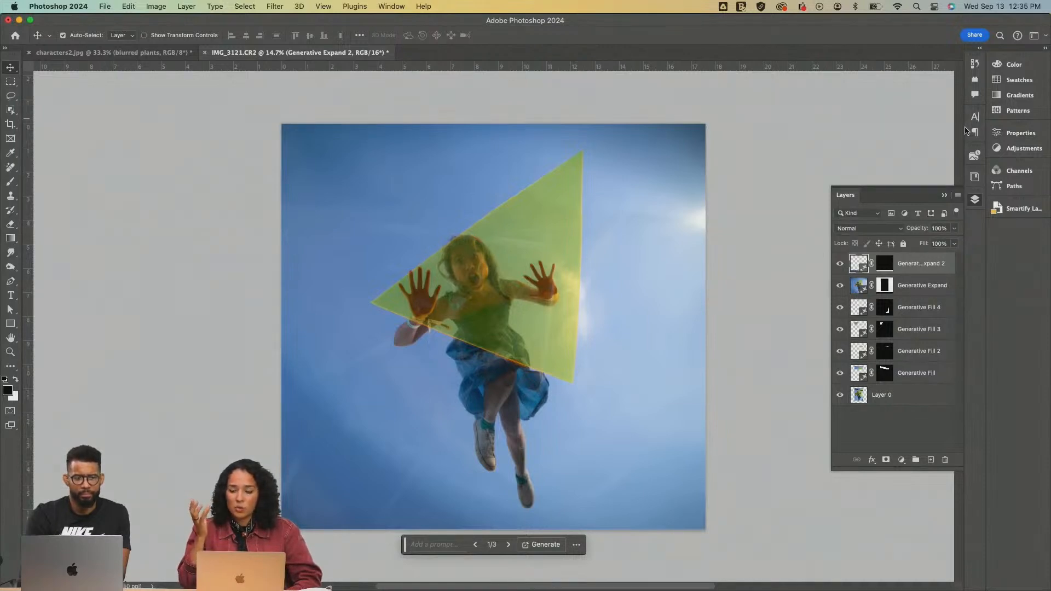
pyautogui.keyDown('alt'); pyautogui.click(840, 396); pyautogui.keyUp('alt')
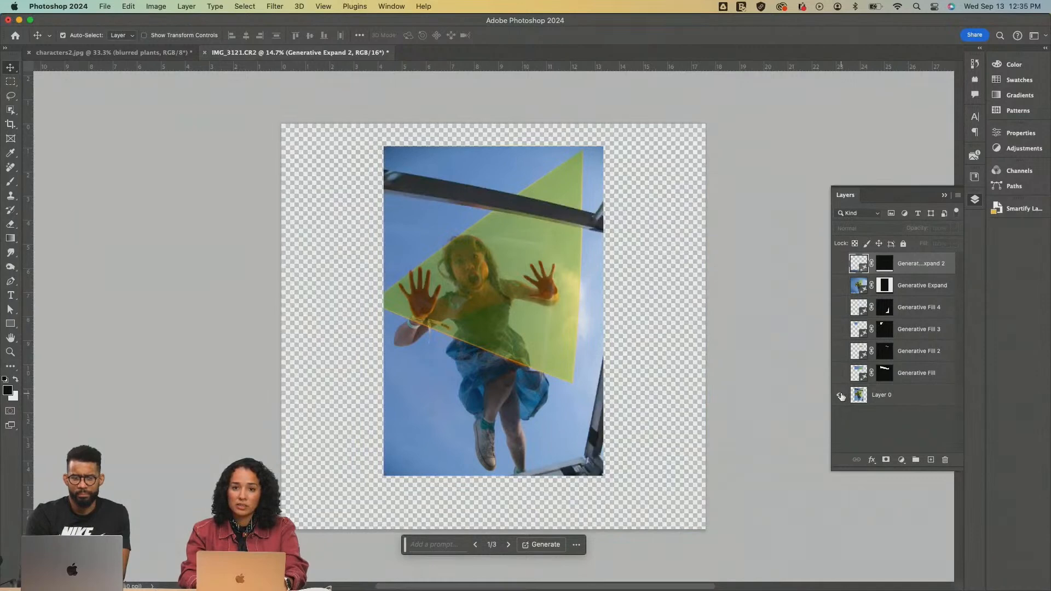
pyautogui.keyDown('alt'); pyautogui.click(840, 395); pyautogui.keyUp('alt')
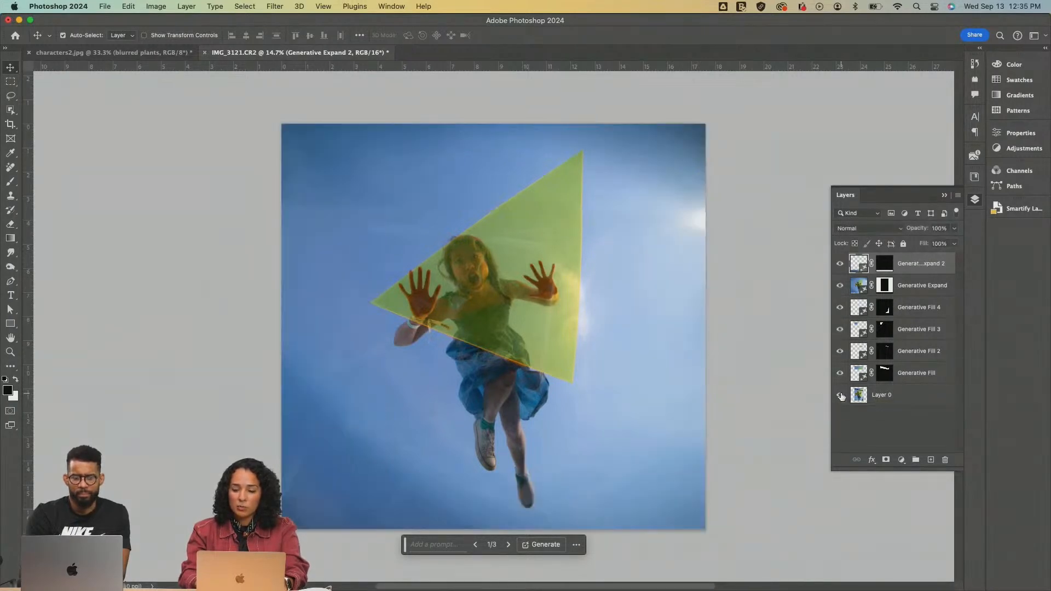
# Hide the Generative Expand and Generative Fill layers one by one, then show them again to review each contribution
pyautogui.click(841, 286)
pyautogui.click(841, 286)
pyautogui.click(840, 265)
pyautogui.click(841, 287)
pyautogui.click(840, 308)
pyautogui.click(840, 307)
pyautogui.click(840, 308)
pyautogui.click(841, 329)
pyautogui.click(840, 351)
pyautogui.click(841, 373)
pyautogui.click(841, 373)
pyautogui.click(841, 351)
pyautogui.click(840, 329)
pyautogui.click(841, 308)
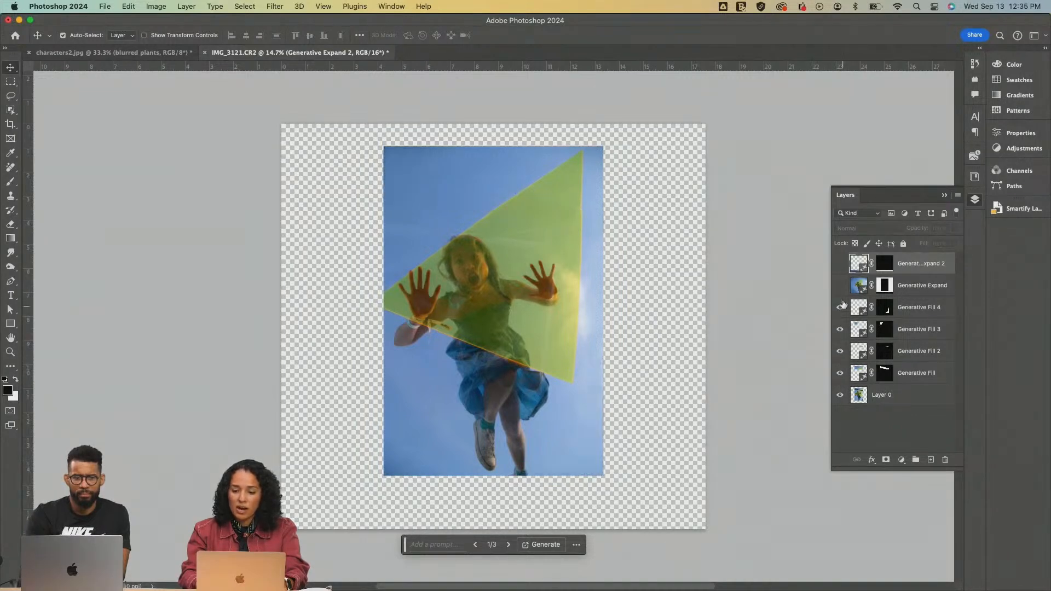
pyautogui.click(841, 285)
pyautogui.click(841, 263)
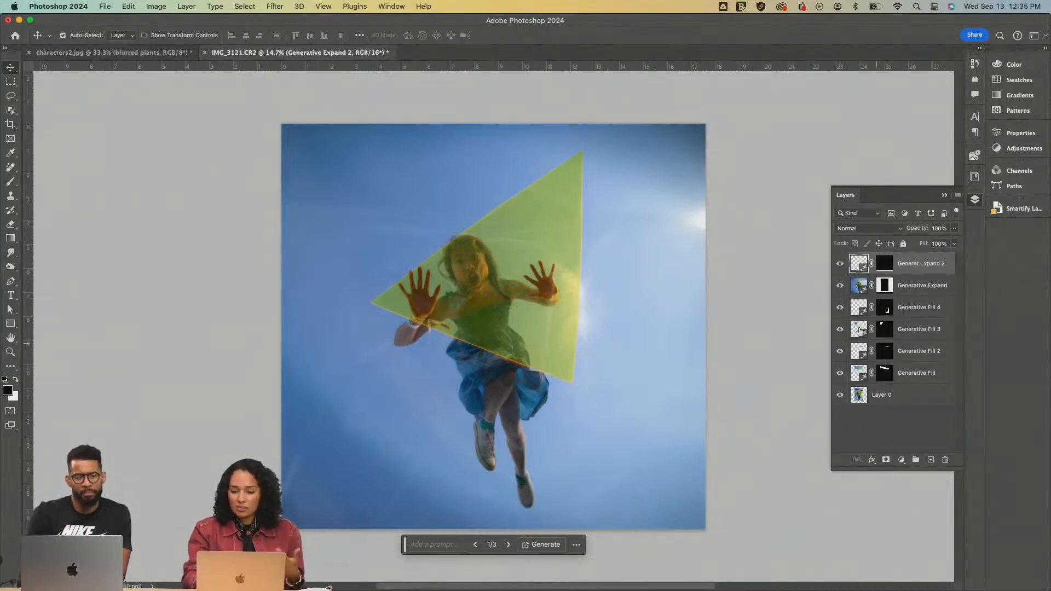
# Switch the Generative Fill 4 layer to its first variation
pyautogui.click(859, 309)
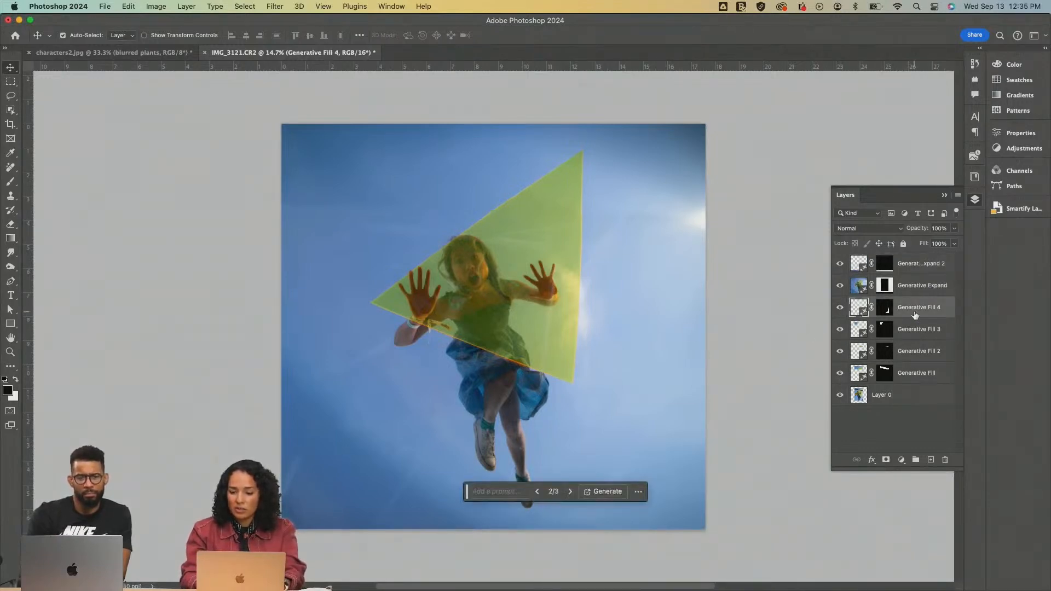
pyautogui.click(1021, 137)
pyautogui.click(858, 281)
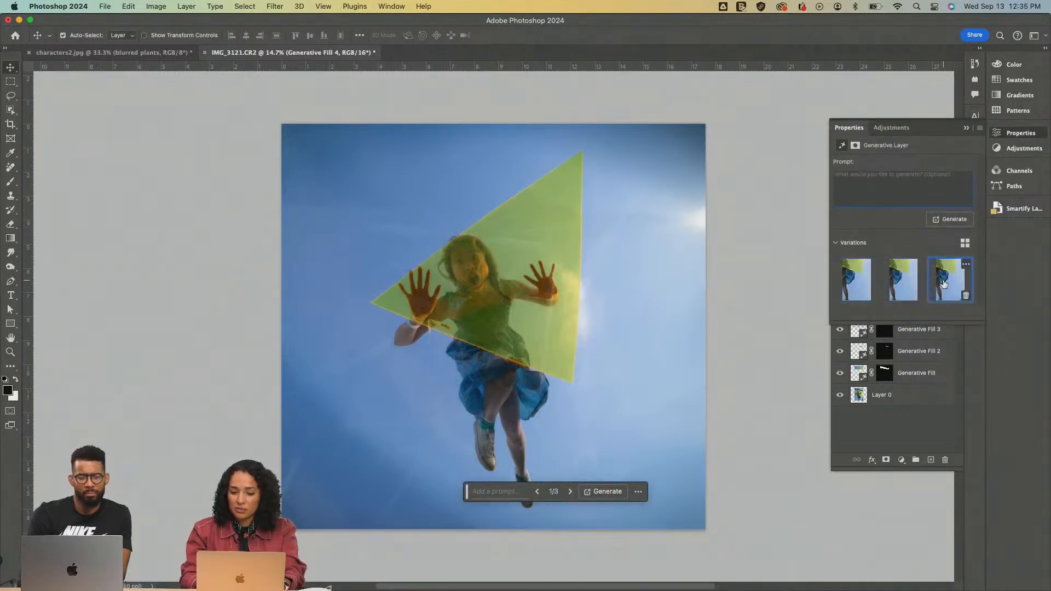
pyautogui.click(966, 129)
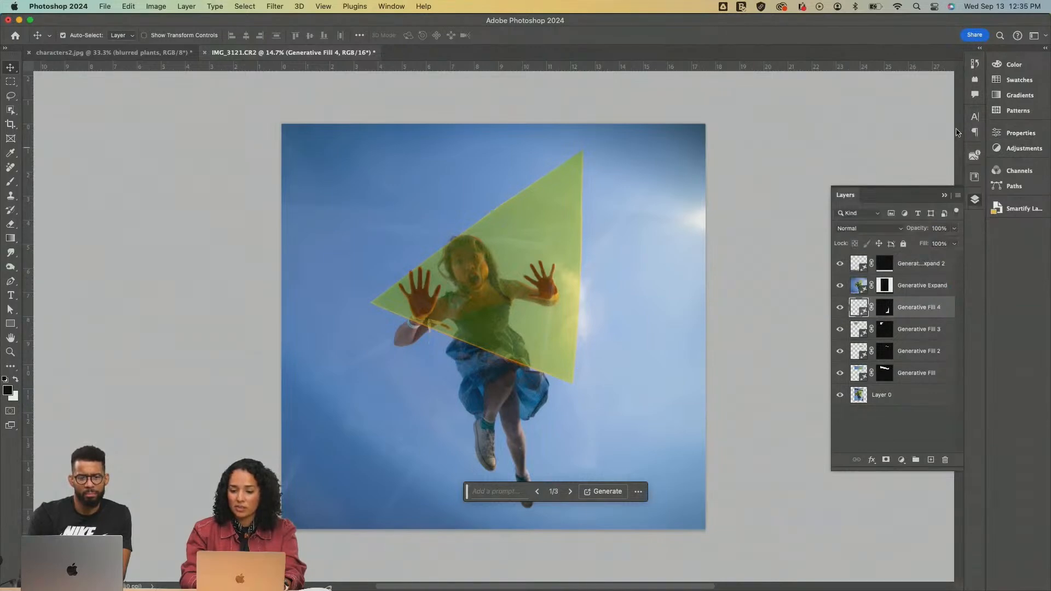
# Stamp all visible layers into a new merged layer at the top of the stack and toggle its visibility to check it
pyautogui.click(908, 373)
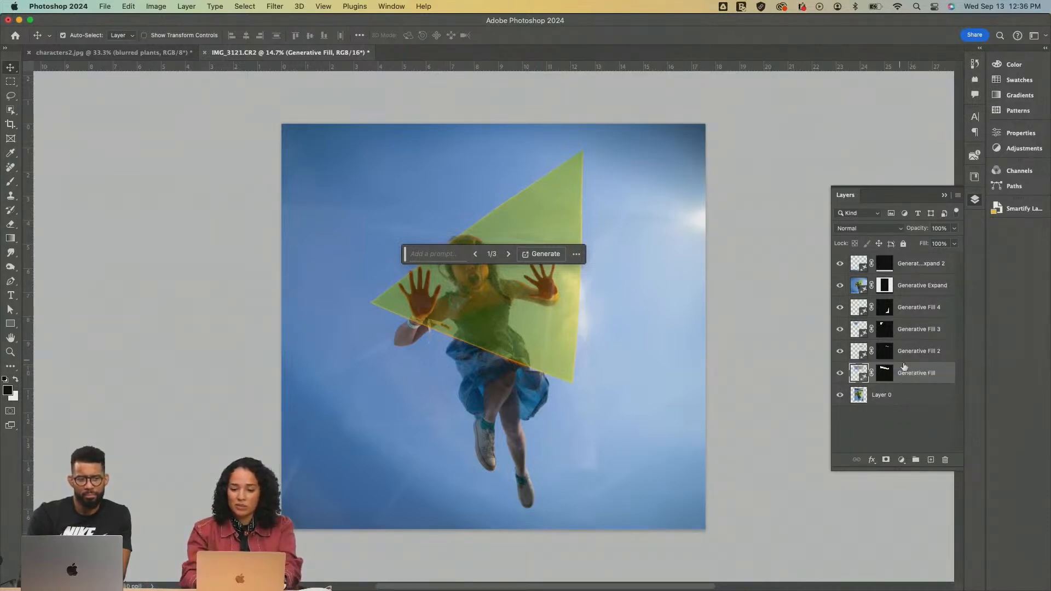
pyautogui.click(917, 268)
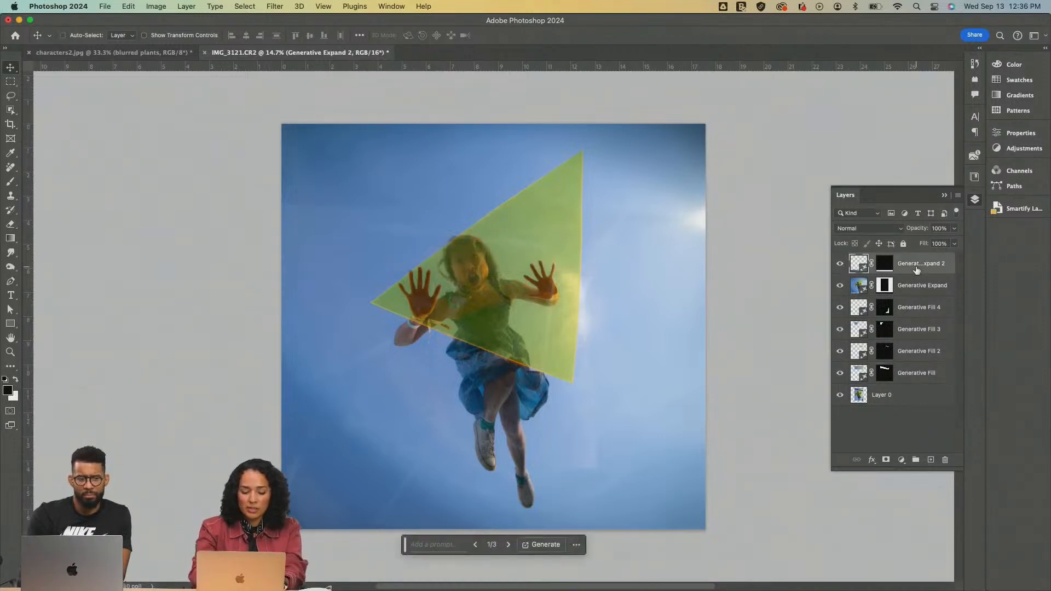
pyautogui.press('super+alt+shift+e')
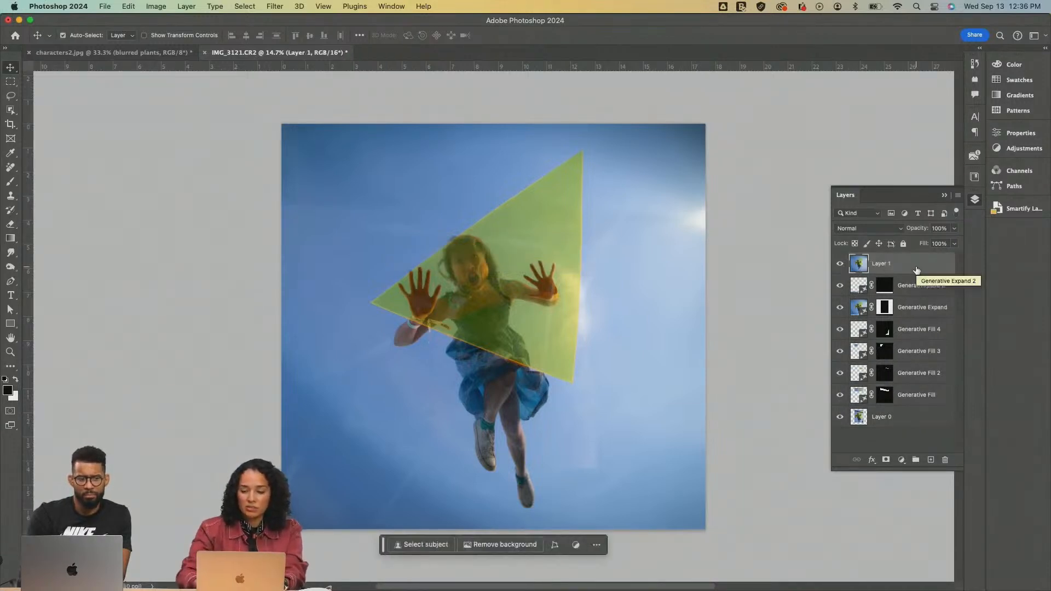
pyautogui.keyDown('alt'); pyautogui.click(840, 264); pyautogui.keyUp('alt')
pyautogui.keyDown('alt'); pyautogui.click(841, 266); pyautogui.keyUp('alt')
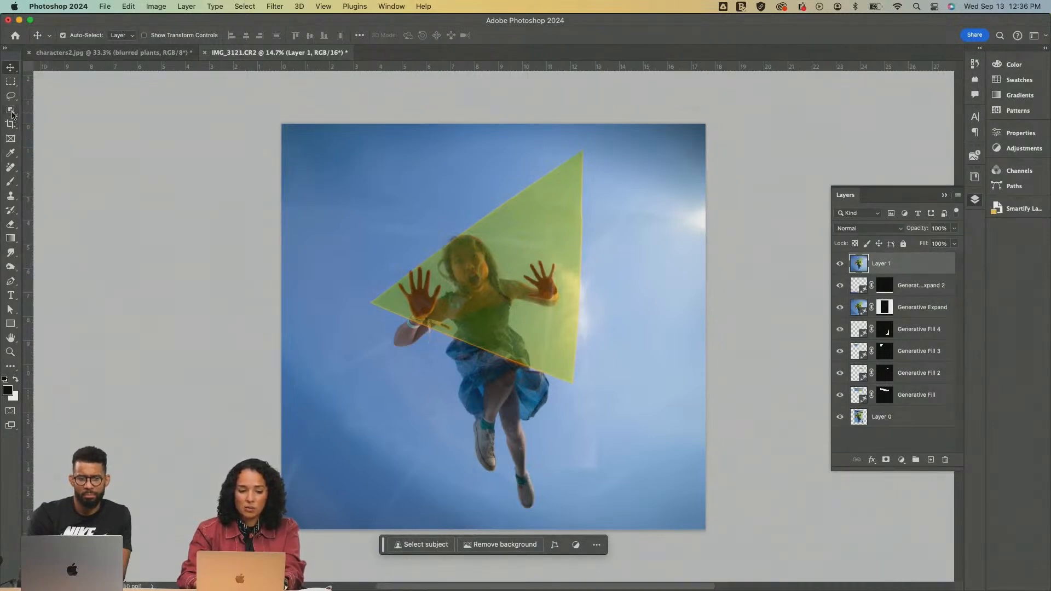
# Select the girl together with the whole yellow triangle on the merged layer using the Object Selection tool
pyautogui.moveTo(12, 114); pyautogui.dragTo(54, 111)
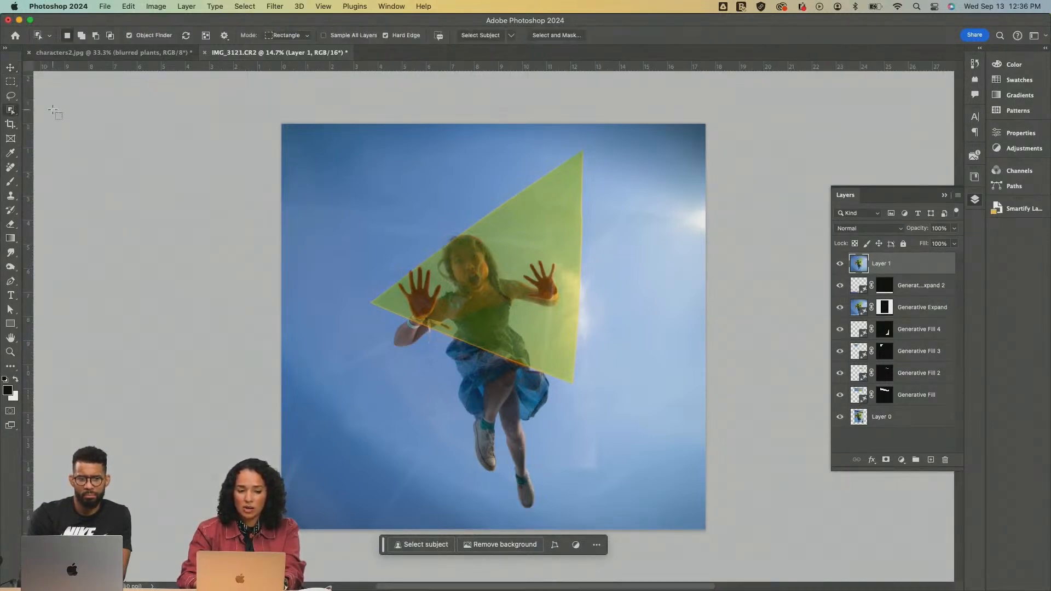
pyautogui.click(496, 288)
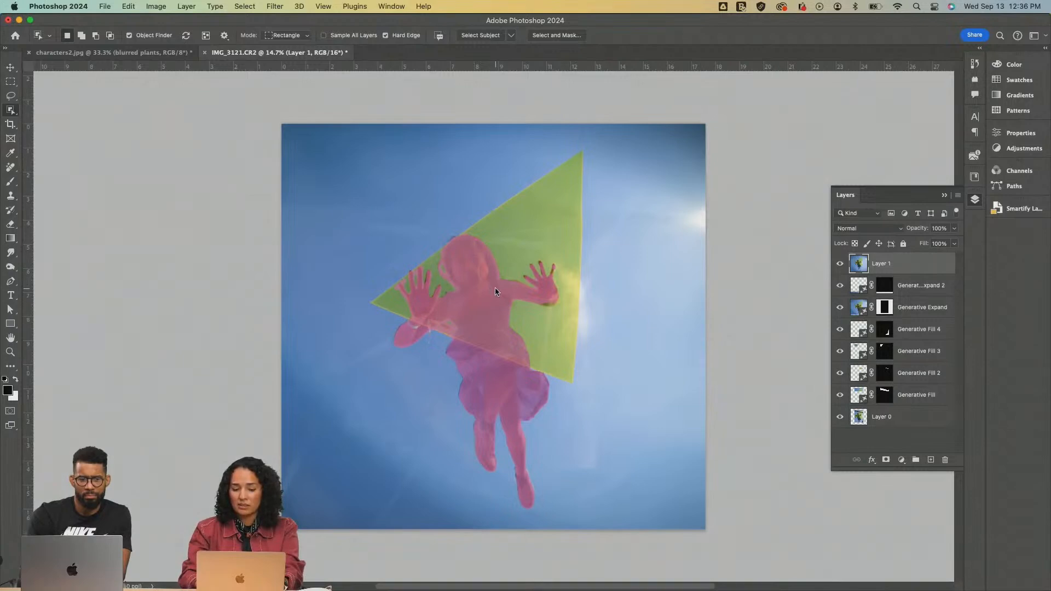
pyautogui.click(542, 238)
pyautogui.click(564, 318)
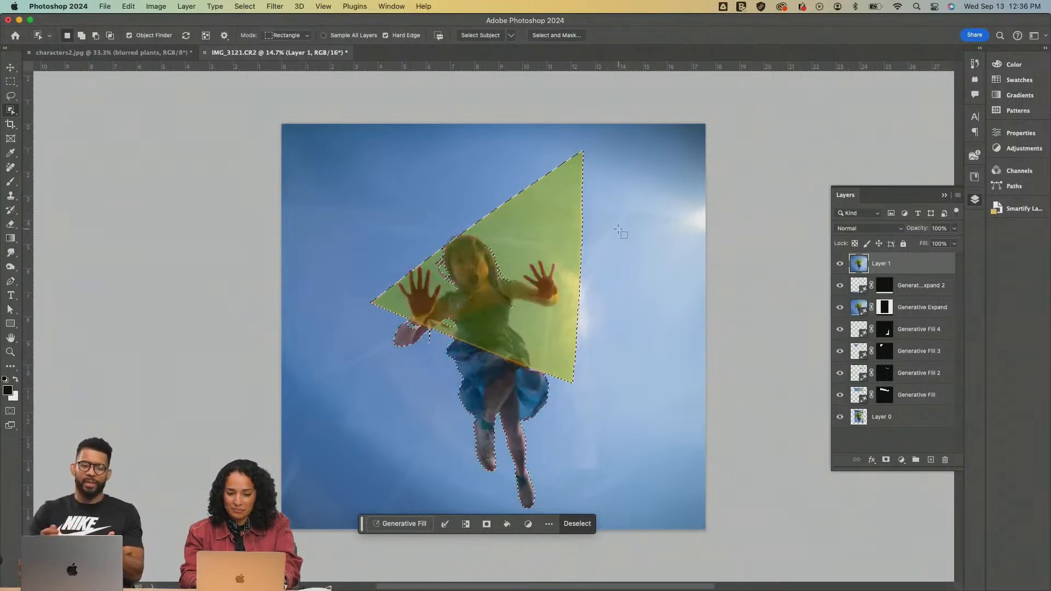
pyautogui.click(887, 460)
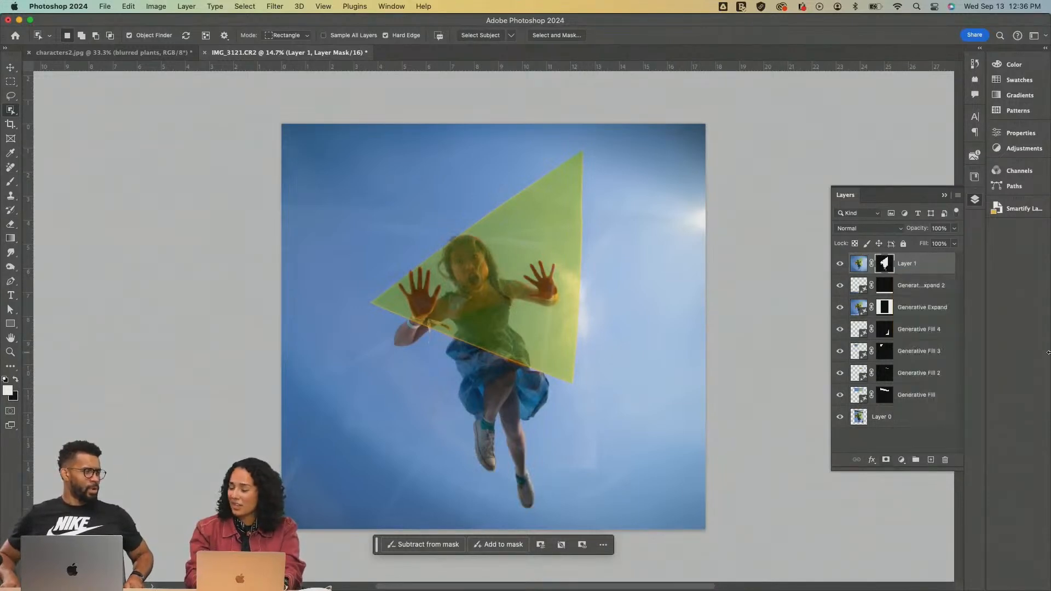
pyautogui.keyDown('alt'); pyautogui.keyDown('shift'); pyautogui.click(886, 265); pyautogui.keyUp('shift'); pyautogui.keyUp('alt')
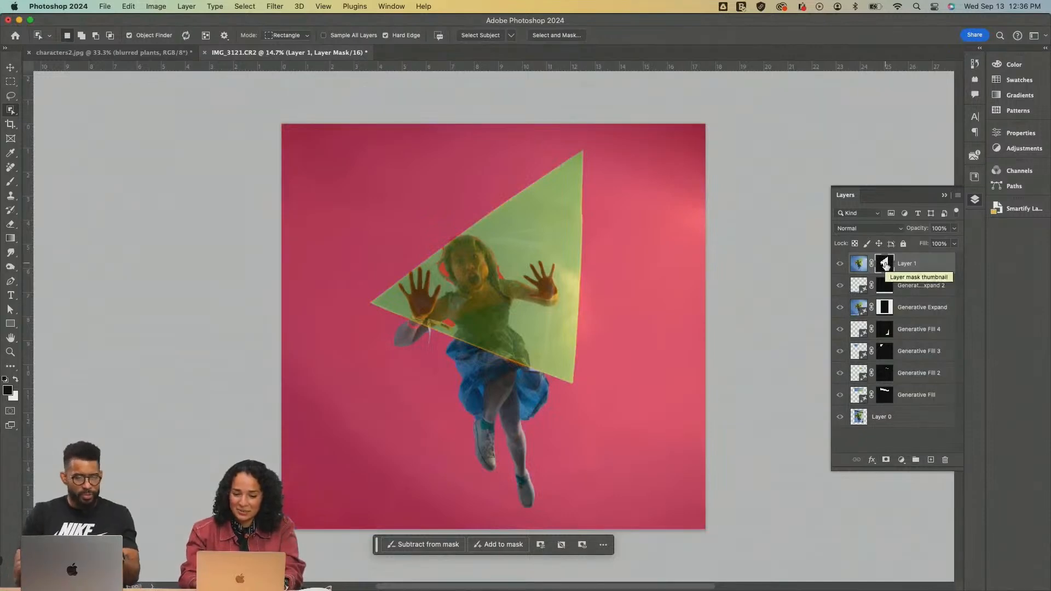
pyautogui.press('super+z')
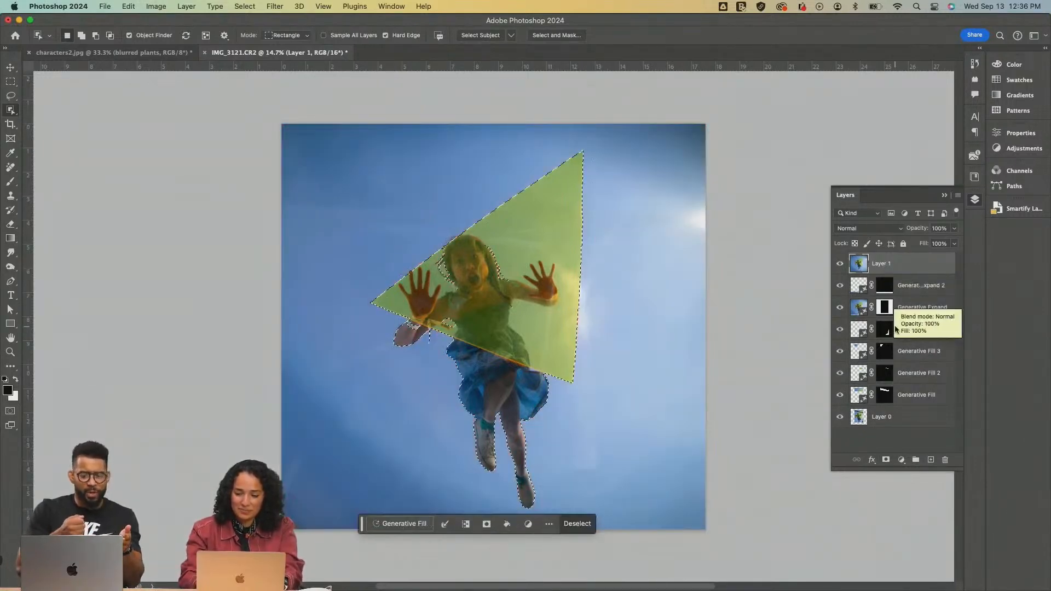
pyautogui.press('super+i')
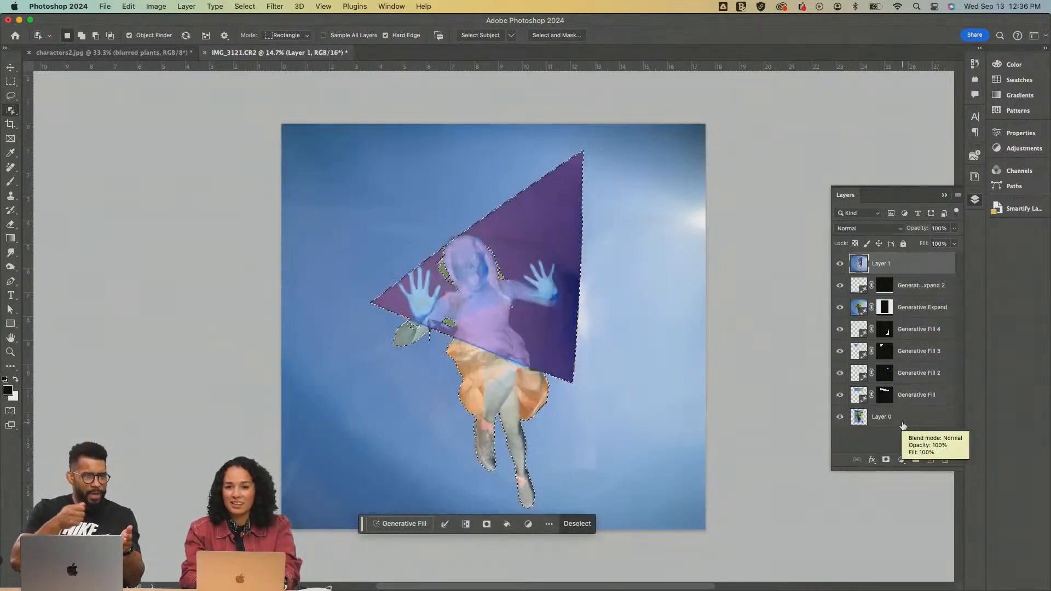
pyautogui.press('super+z')
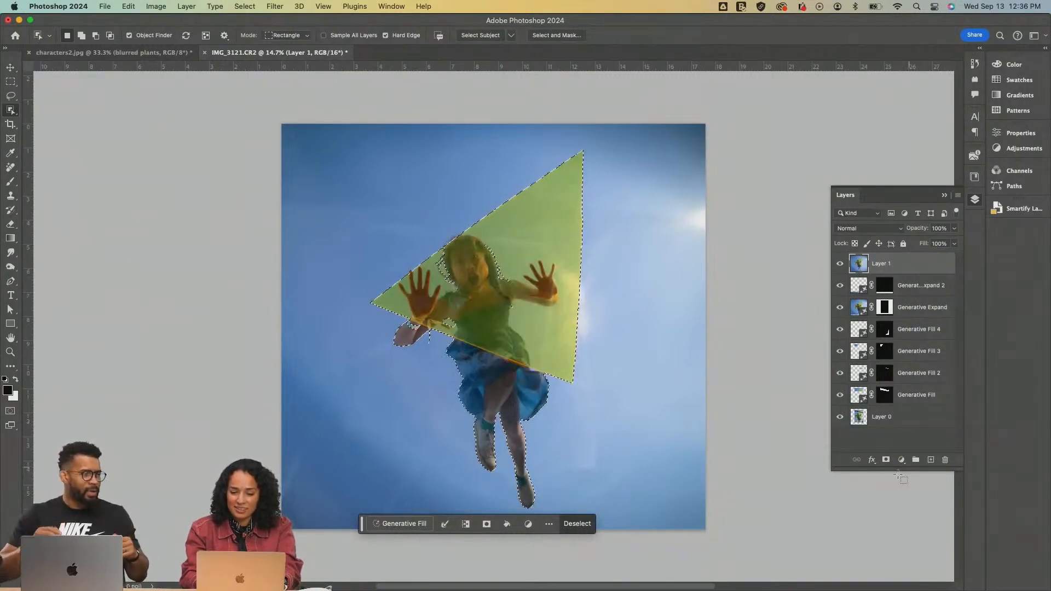
# Add an inverted layer mask to Layer 1 that hides the girl and triangle, and display it as a red overlay
pyautogui.click(886, 461)
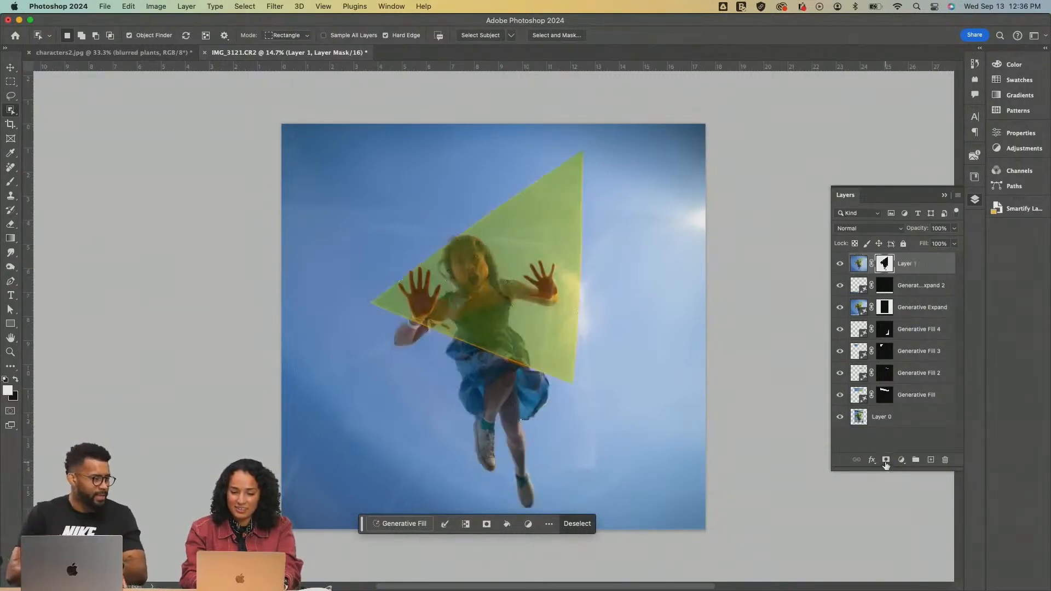
pyautogui.keyDown('super'); pyautogui.click(886, 269); pyautogui.keyUp('super')
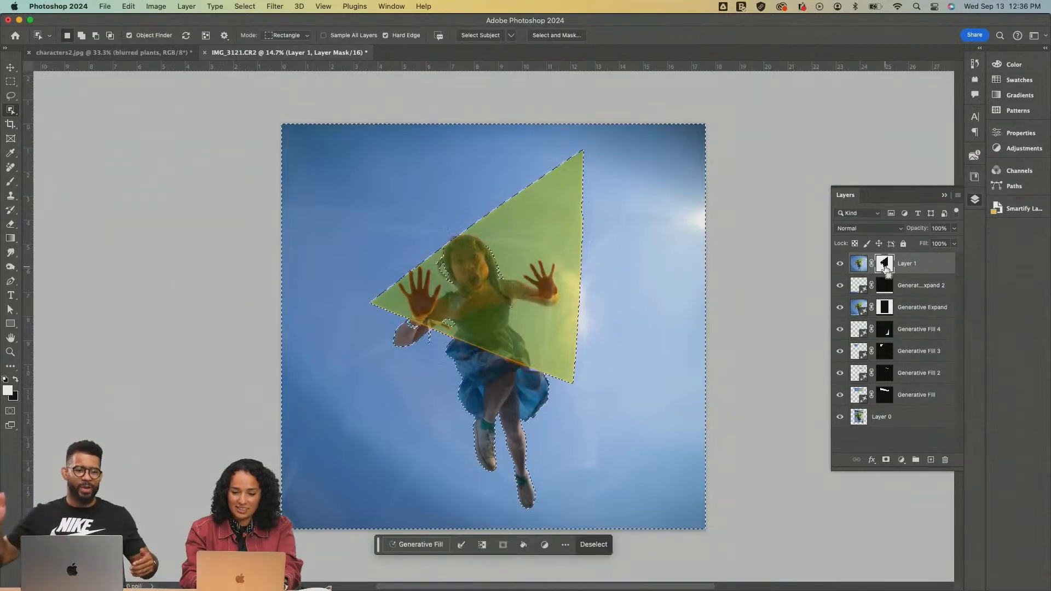
pyautogui.press('super+d')
pyautogui.press('\\')
pyautogui.press('x')
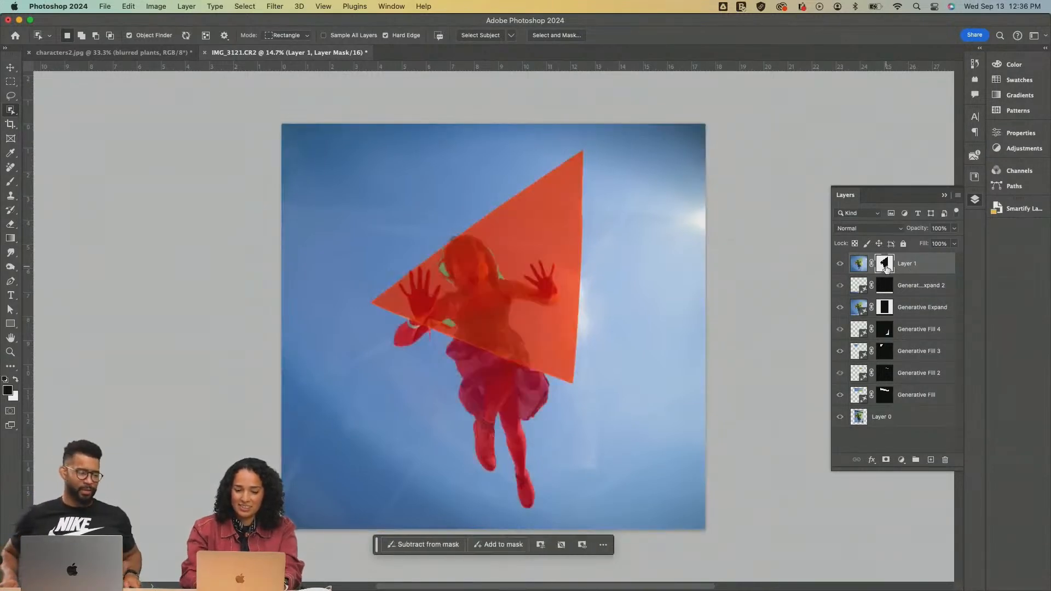
# Paint black on the Layer 1 mask with a 200 px brush to close the gap between the girl's hair and her raised arm
pyautogui.press('z')
pyautogui.click(505, 291)
pyautogui.click(505, 291)
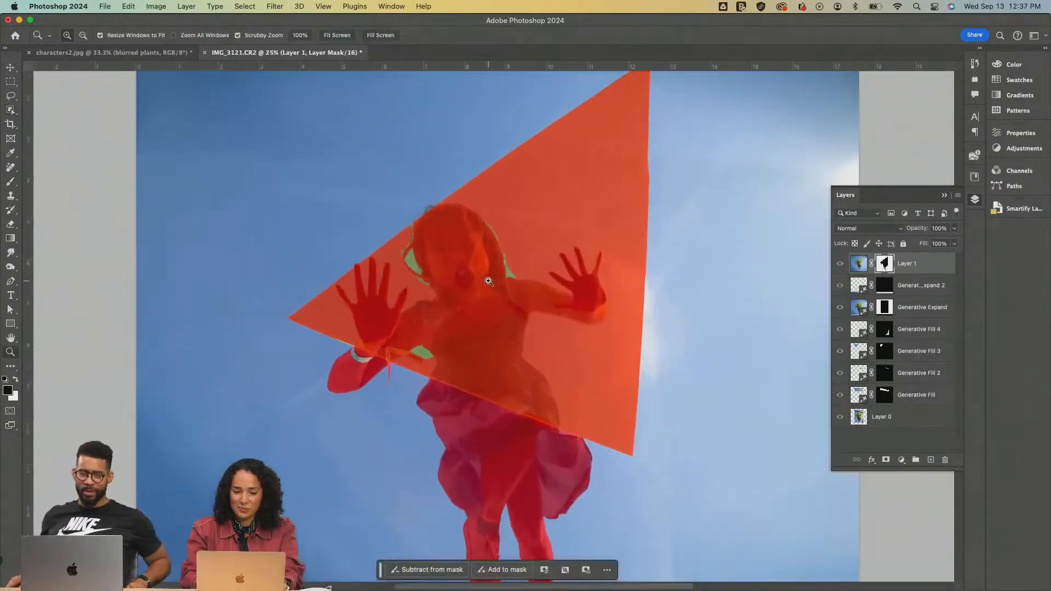
pyautogui.press('b')
pyautogui.press(']')
pyautogui.press(']')
pyautogui.press(']')
pyautogui.press(']')
pyautogui.press(']')
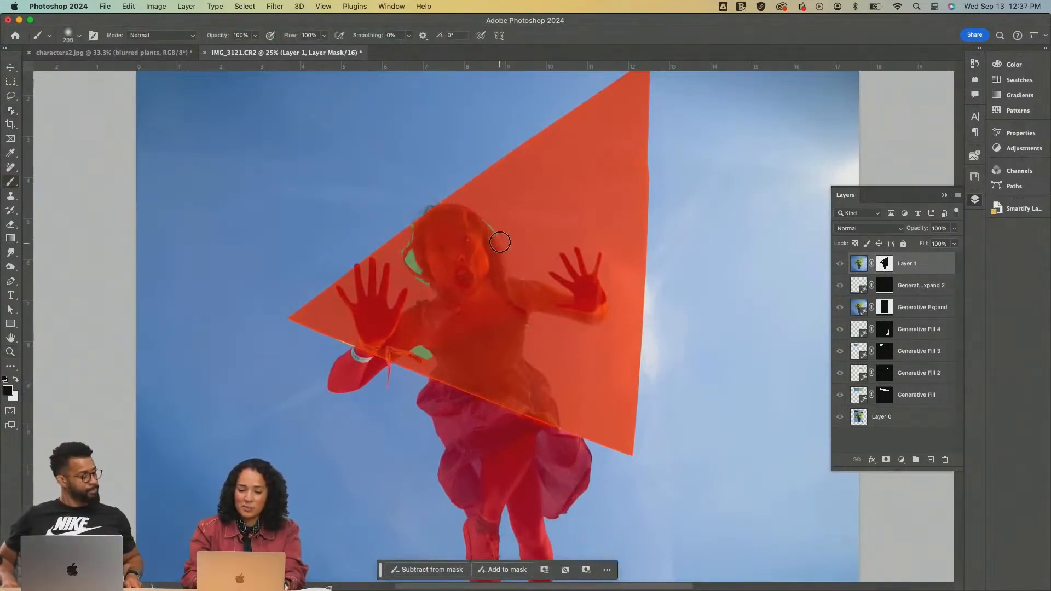
pyautogui.moveTo(483, 221)
pyautogui.mouseDown()
pyautogui.moveTo(435, 248)
pyautogui.moveTo(416, 235)
pyautogui.moveTo(407, 254)
pyautogui.mouseUp()
pyautogui.press('super+z')
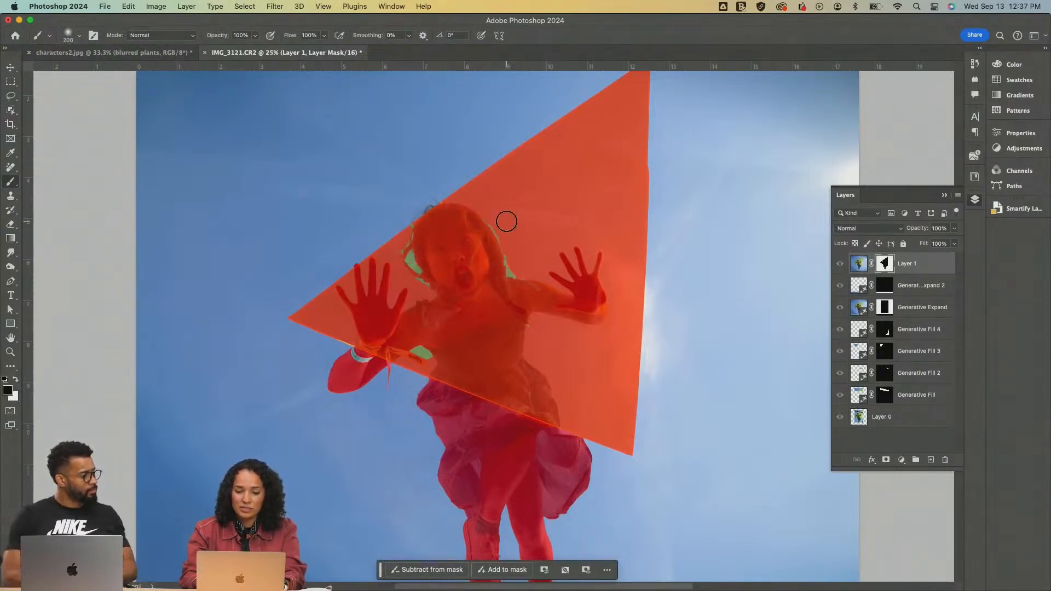
pyautogui.moveTo(487, 222); pyautogui.dragTo(506, 270)
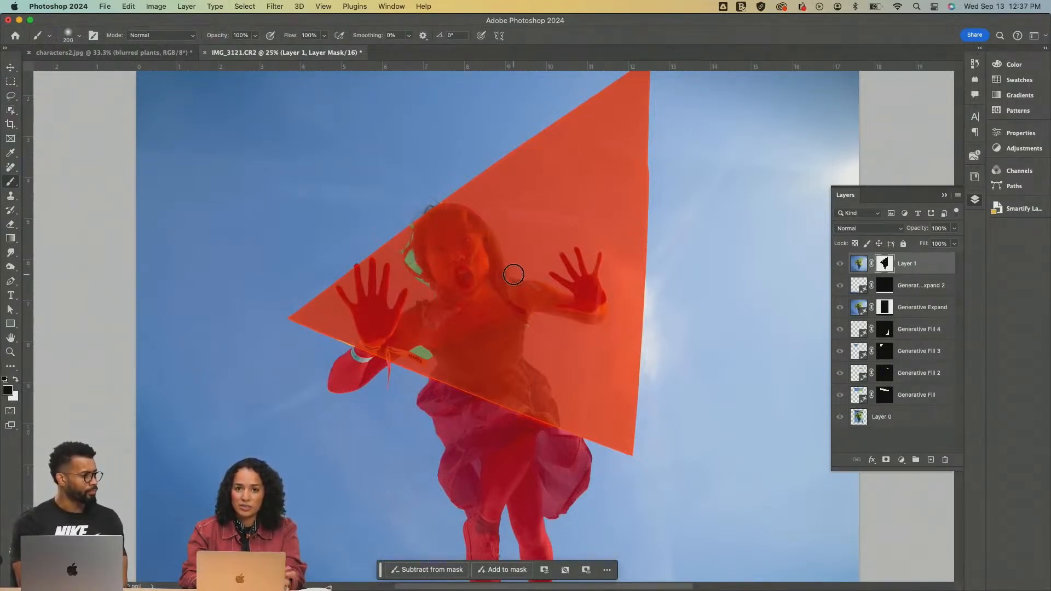
# Reduce the brush to 100 px and paint the remaining mask gaps beside the girl's face, under her arm and at the wrist
pyautogui.press('[')
pyautogui.press('[')
pyautogui.press('[')
pyautogui.press('[')
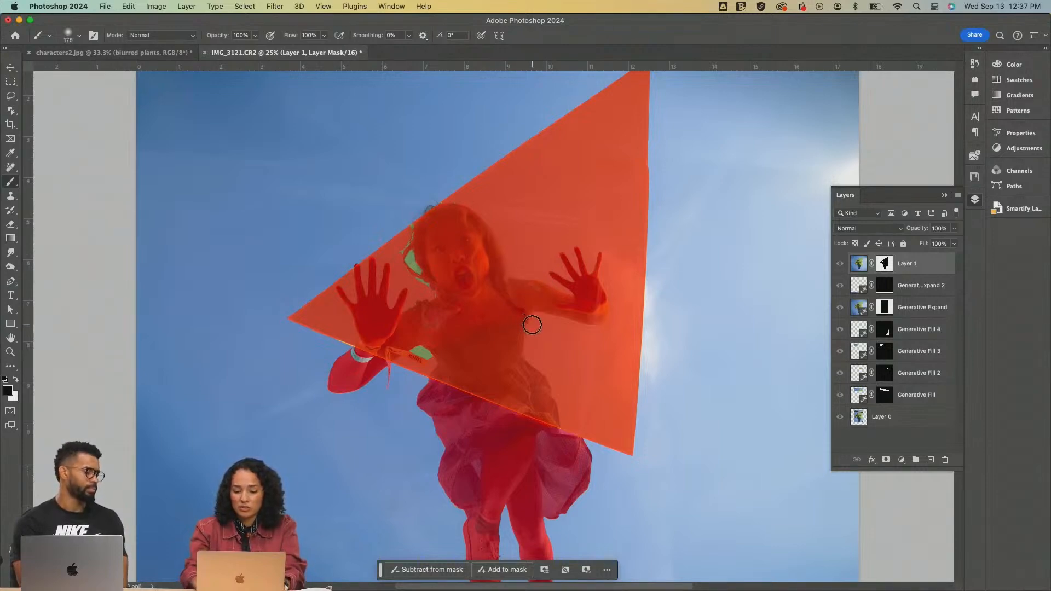
pyautogui.moveTo(402, 254)
pyautogui.mouseDown()
pyautogui.moveTo(425, 240)
pyautogui.moveTo(407, 240)
pyautogui.moveTo(417, 229)
pyautogui.moveTo(420, 264)
pyautogui.mouseUp()
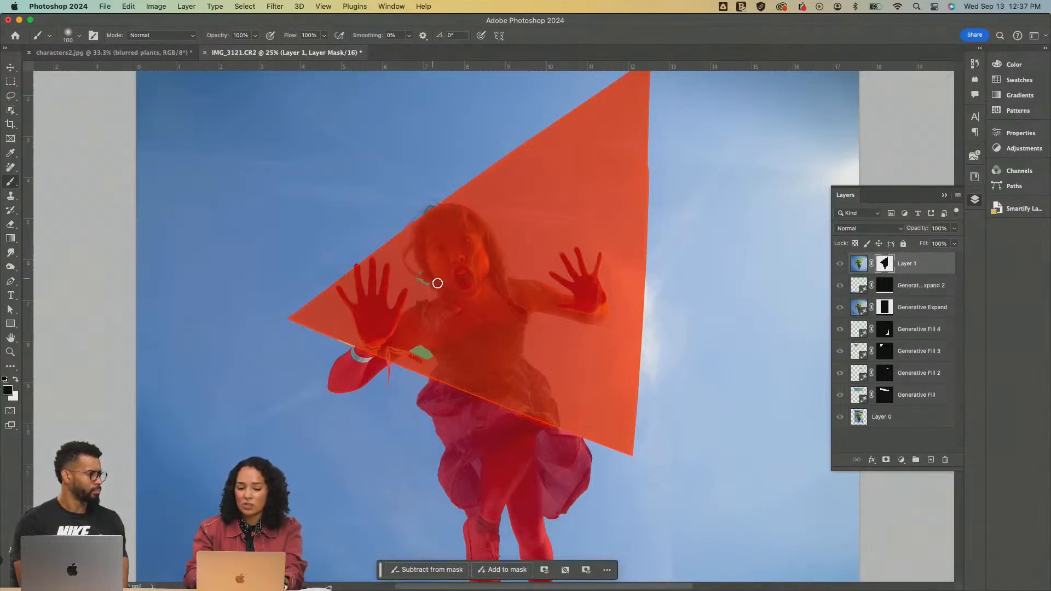
pyautogui.moveTo(420, 274)
pyautogui.mouseDown()
pyautogui.moveTo(448, 321)
pyautogui.moveTo(436, 366)
pyautogui.moveTo(412, 346)
pyautogui.moveTo(448, 350)
pyautogui.moveTo(417, 353)
pyautogui.moveTo(383, 335)
pyautogui.moveTo(354, 357)
pyautogui.moveTo(358, 367)
pyautogui.mouseUp()
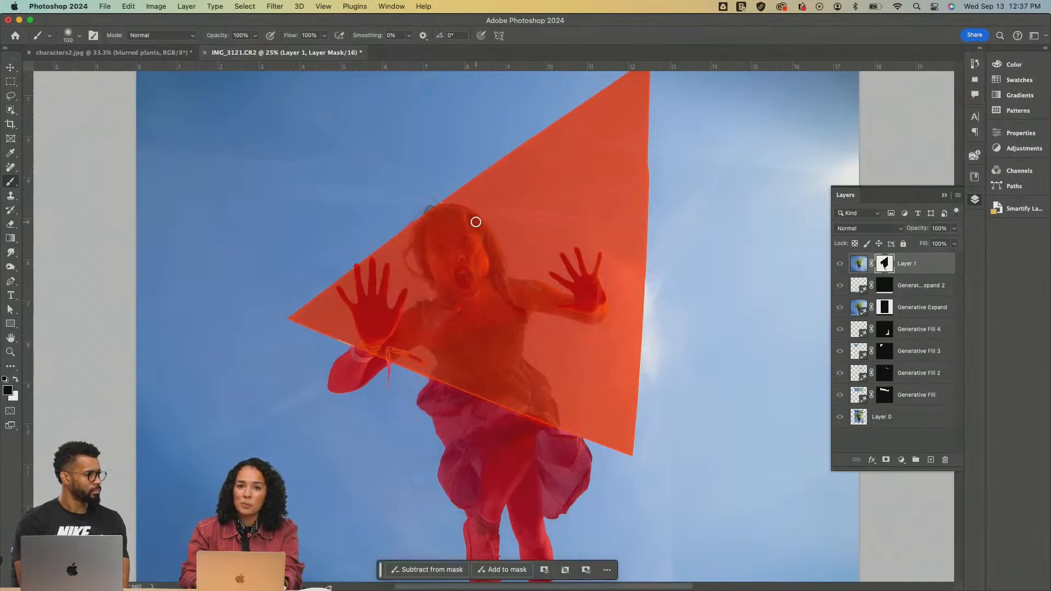
# Inspect the mask overlay around the girl's hair, hands and triangle edges for unmasked gaps
pyautogui.scroll(-3, 542, 336)
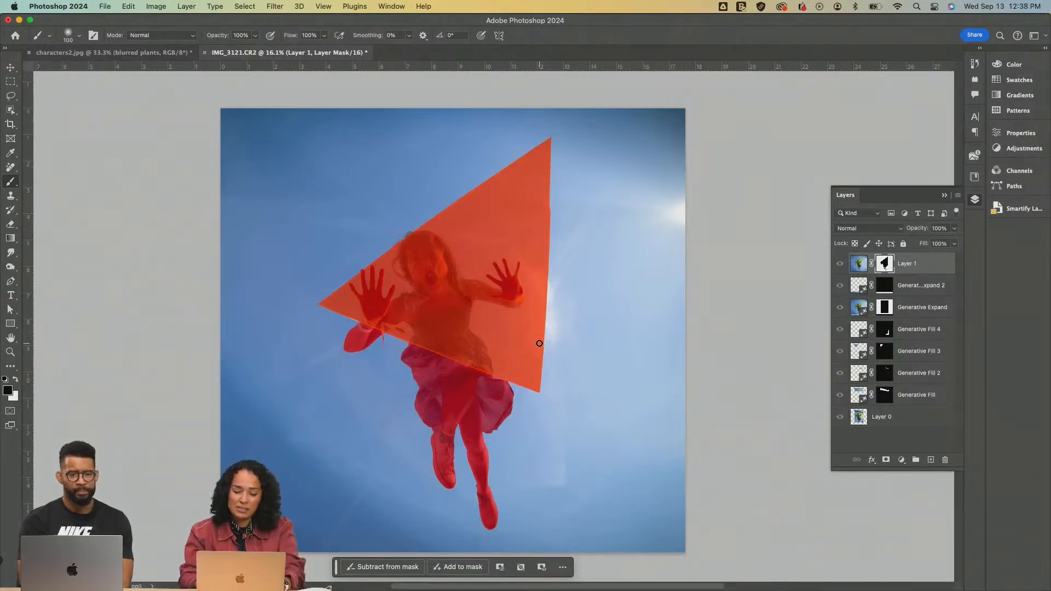
pyautogui.press('v')
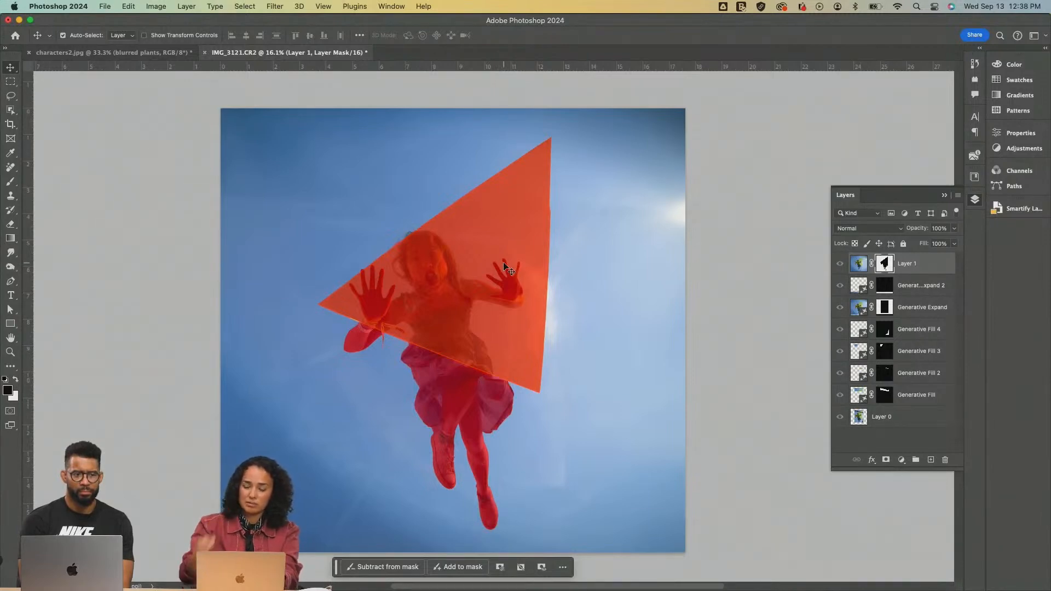
pyautogui.press('\\')
pyautogui.press('\\')
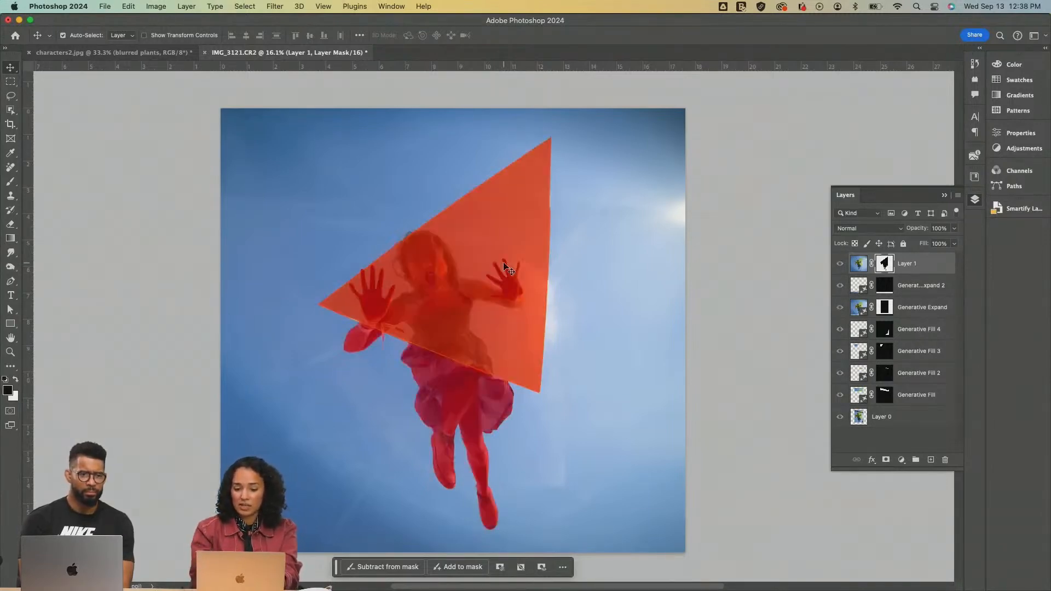
pyautogui.press('z')
pyautogui.click(472, 275)
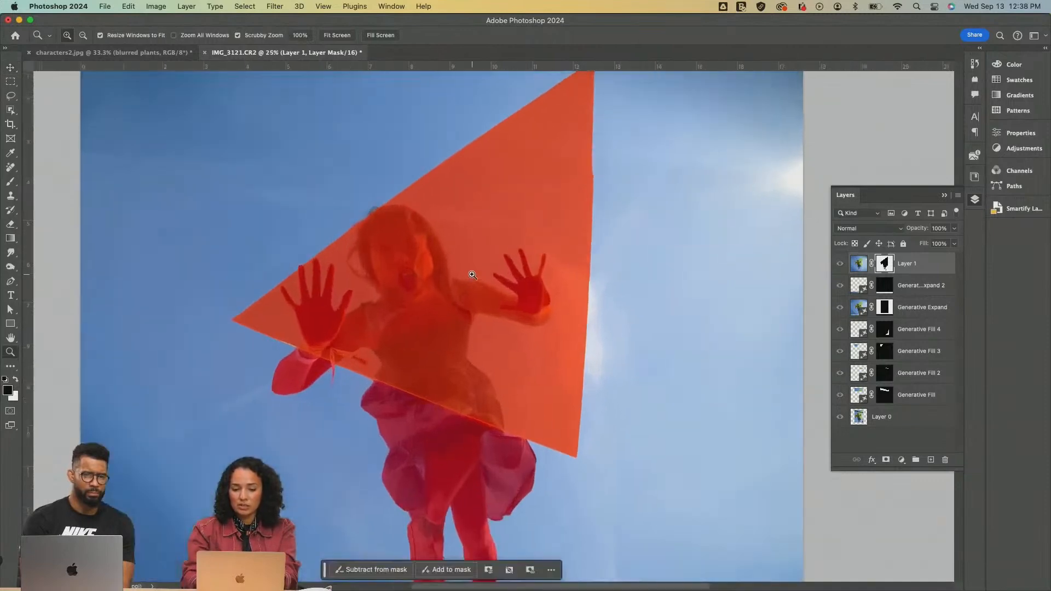
pyautogui.click(472, 274)
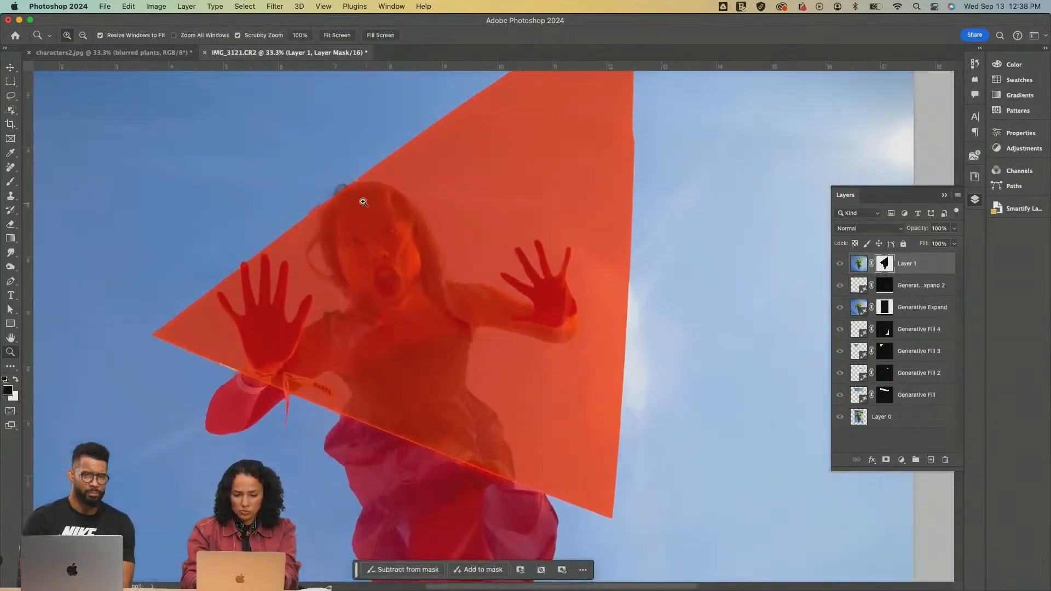
pyautogui.keyDown('alt'); pyautogui.click(440, 277); pyautogui.keyUp('alt')
pyautogui.keyDown('alt'); pyautogui.click(432, 276); pyautogui.keyUp('alt')
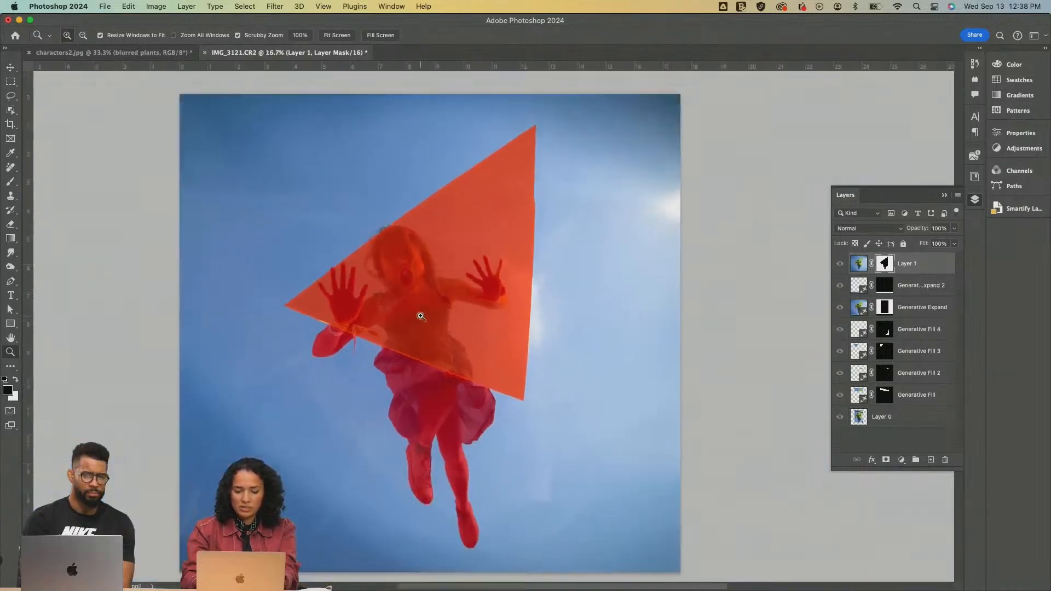
pyautogui.click(421, 317)
pyautogui.keyDown('alt'); pyautogui.click(446, 313); pyautogui.keyUp('alt')
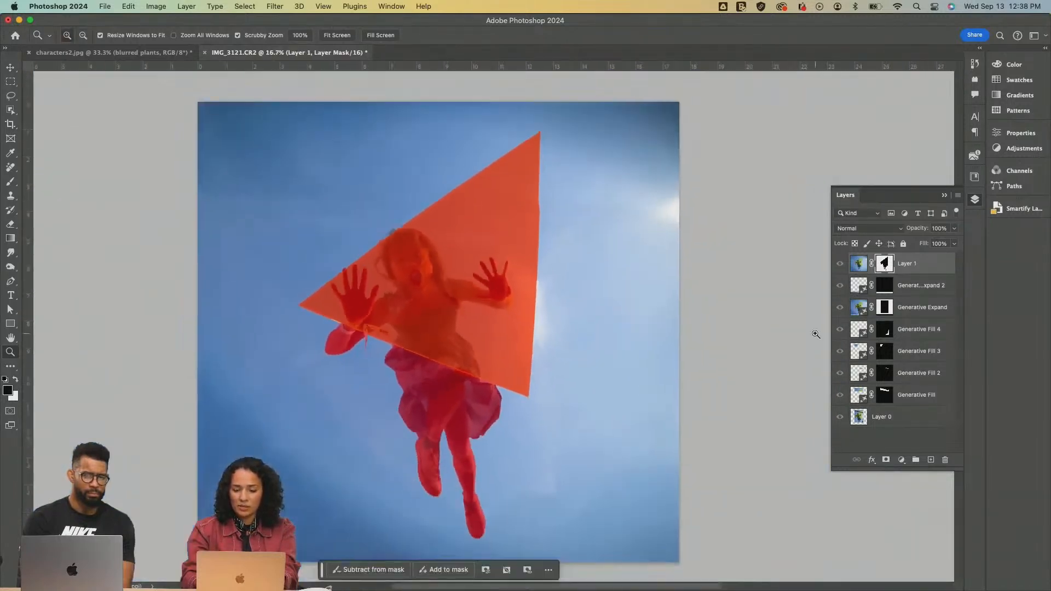
pyautogui.rightClick(886, 268)
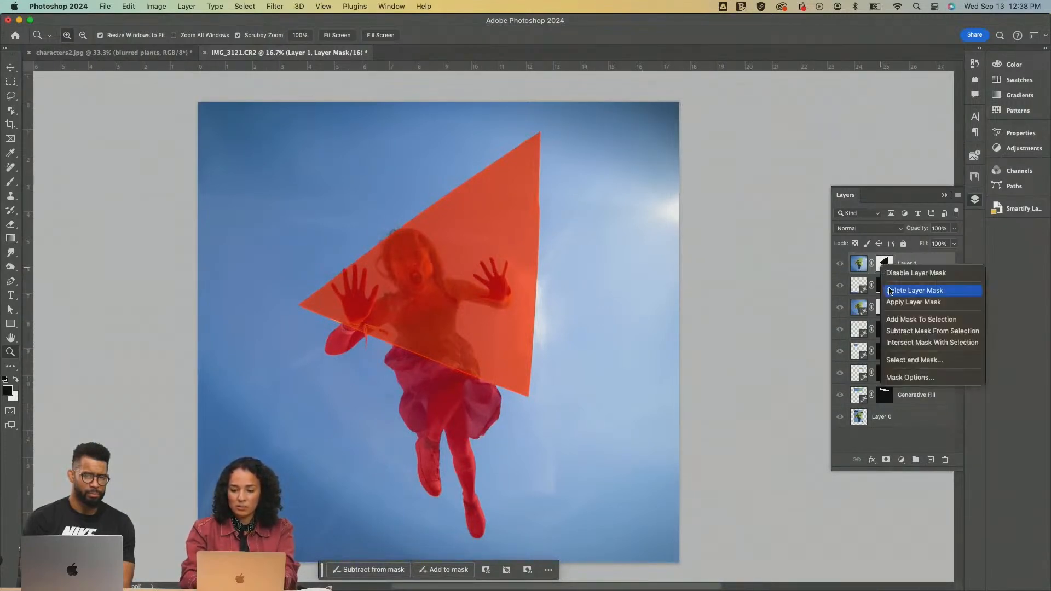
pyautogui.click(889, 291)
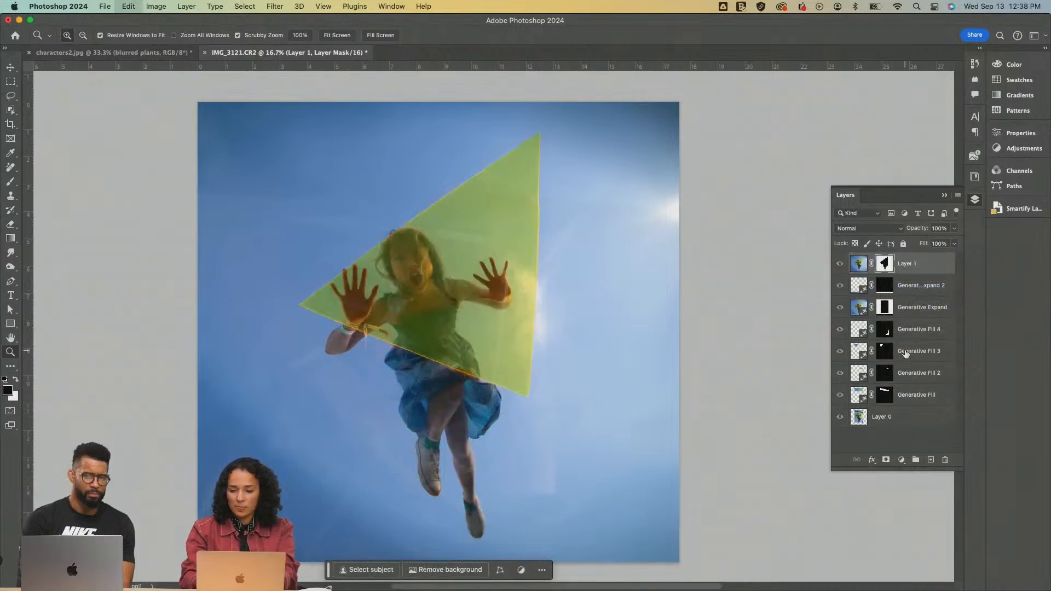
pyautogui.press('super+z')
# Hide the mask overlay, load the Layer 1 mask as a selection and generate a fill with the prompt "Motion blur clouds"
pyautogui.press('x')
pyautogui.press('\\')
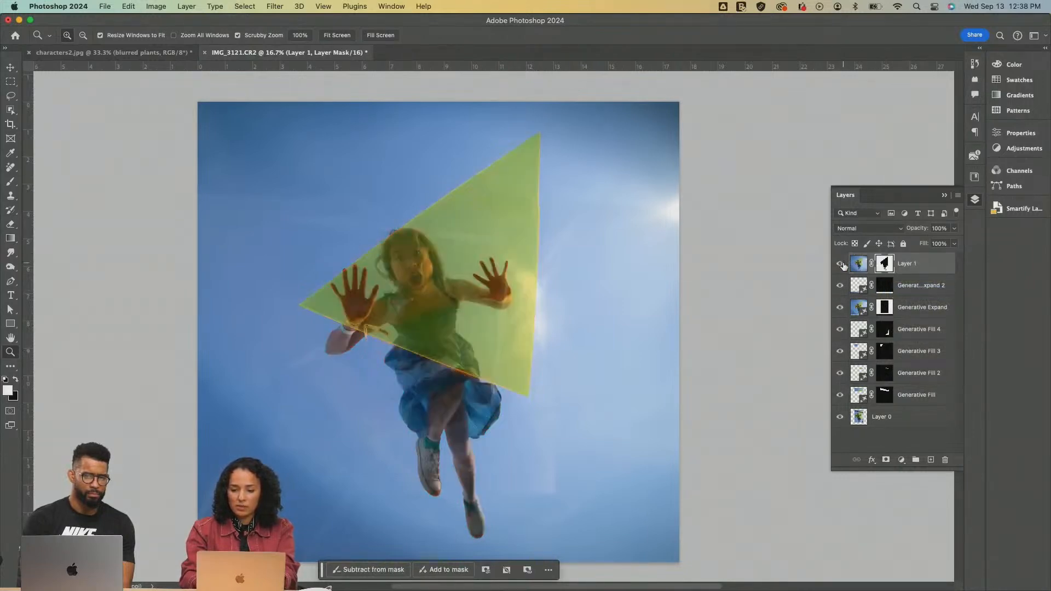
pyautogui.keyDown('super'); pyautogui.click(887, 267); pyautogui.keyUp('super')
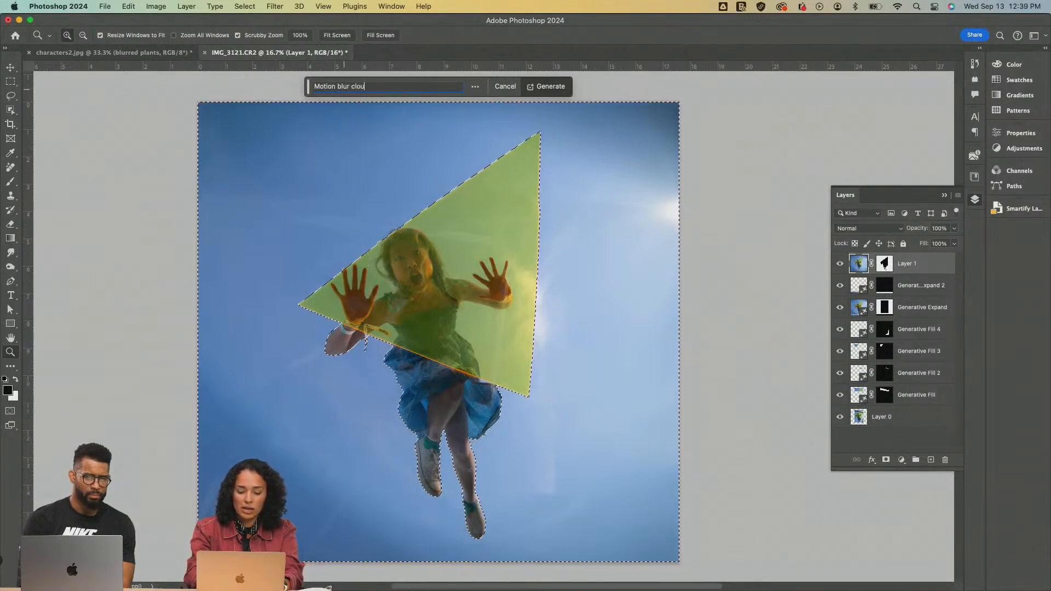
pyautogui.click(546, 88)
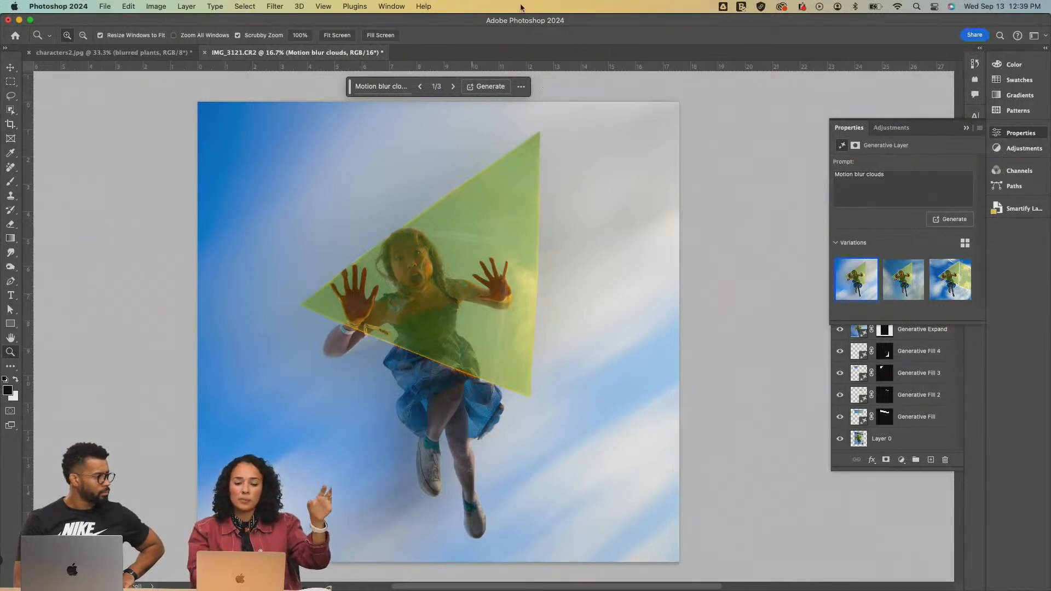
# Compare the three cloud variations, delete the third one with the extra triangle shape, and generate more variations from the same prompt
pyautogui.click(379, 86)
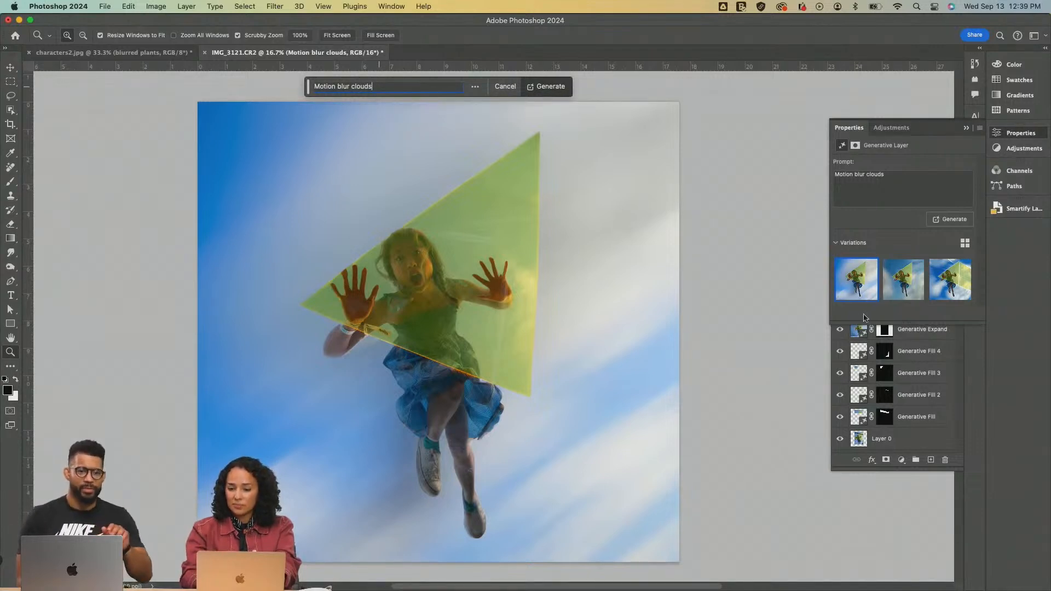
pyautogui.click(894, 298)
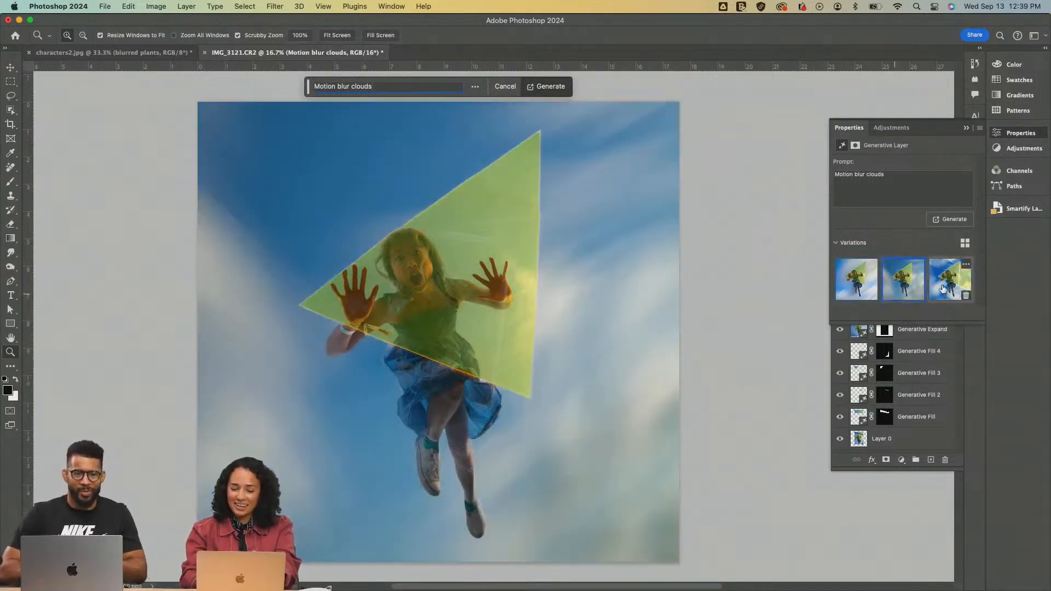
pyautogui.click(940, 286)
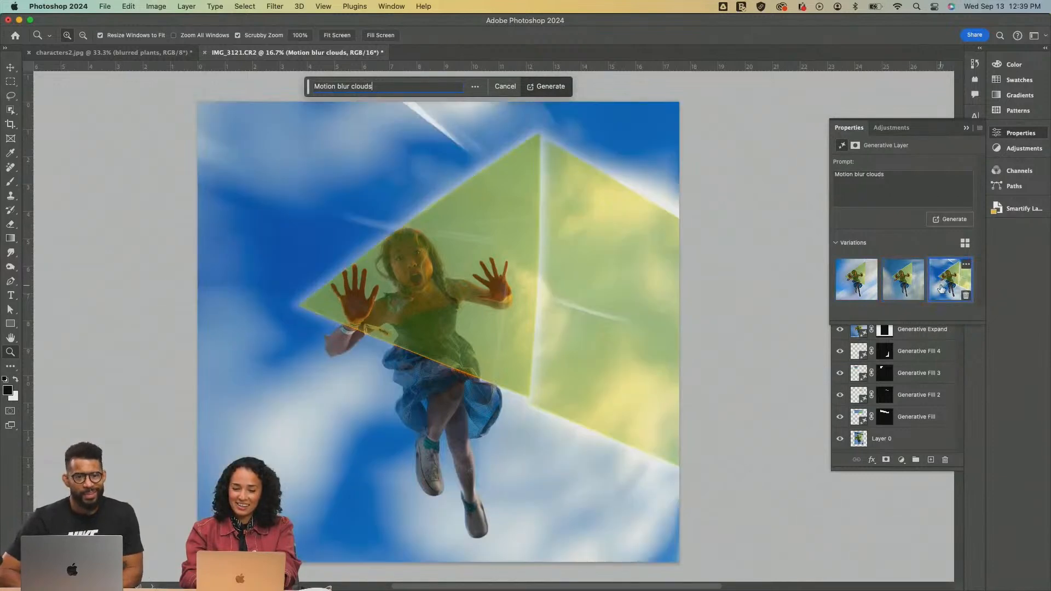
pyautogui.click(891, 284)
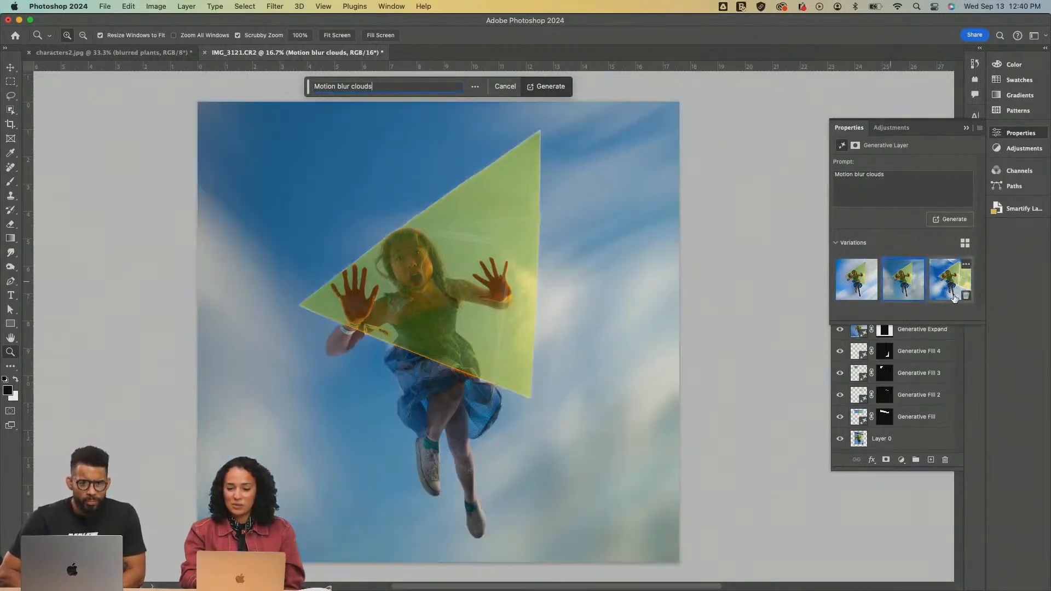
pyautogui.click(965, 295)
pyautogui.click(953, 221)
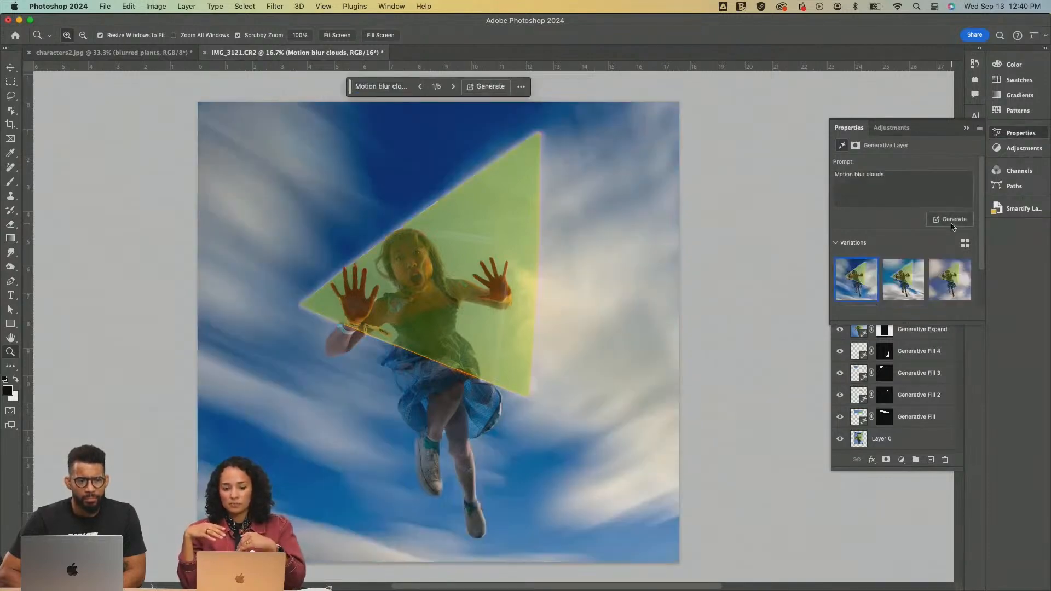
# Compare the regenerated cloud variations, choose the fifth one for the sky, and check the girl's feet up close
pyautogui.click(899, 280)
pyautogui.click(940, 286)
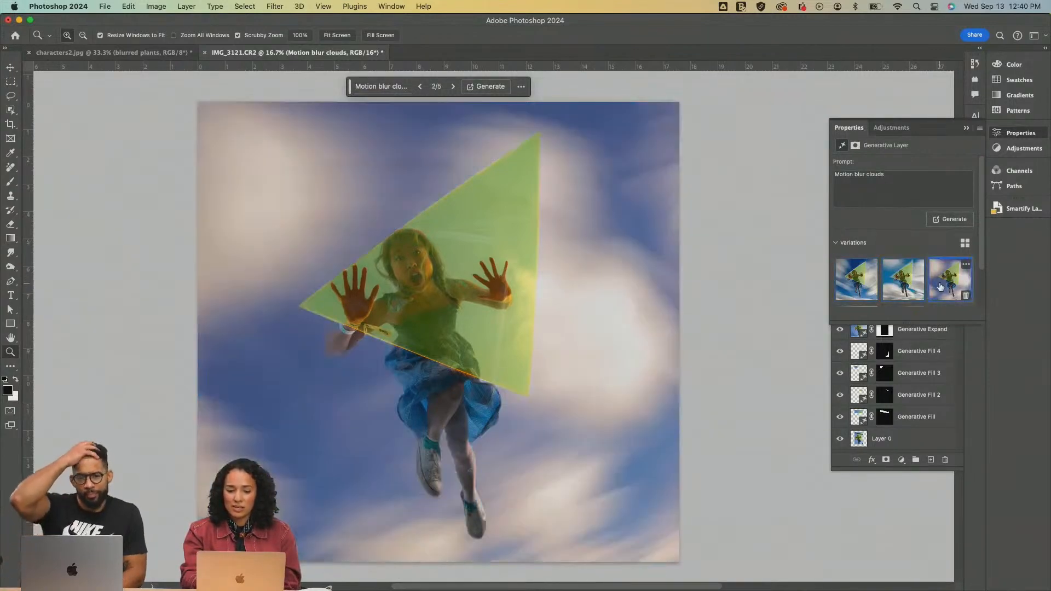
pyautogui.scroll(-2, 940, 286)
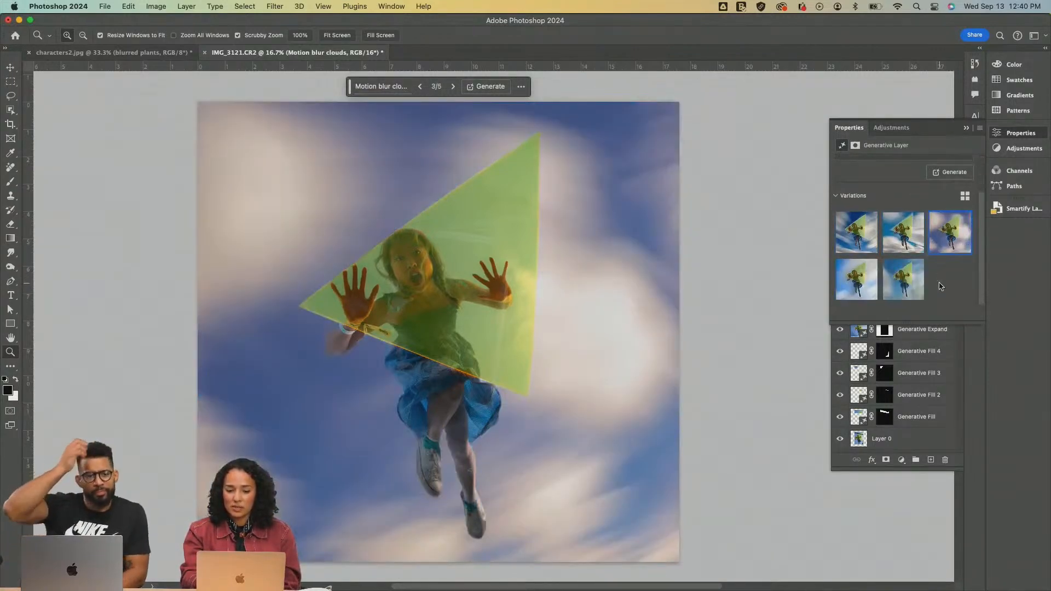
pyautogui.click(845, 286)
pyautogui.click(904, 284)
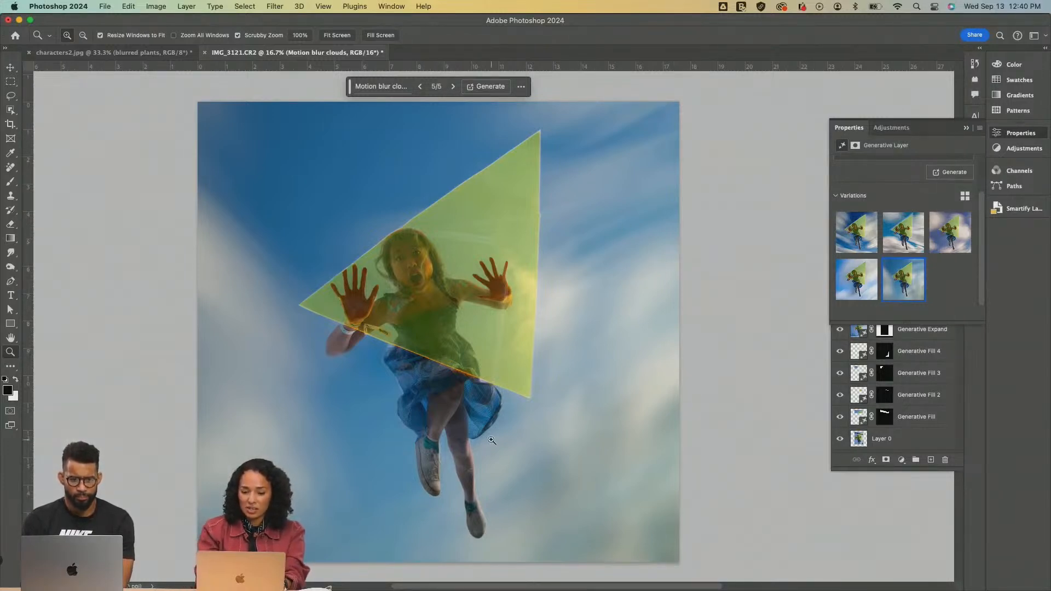
pyautogui.click(480, 526)
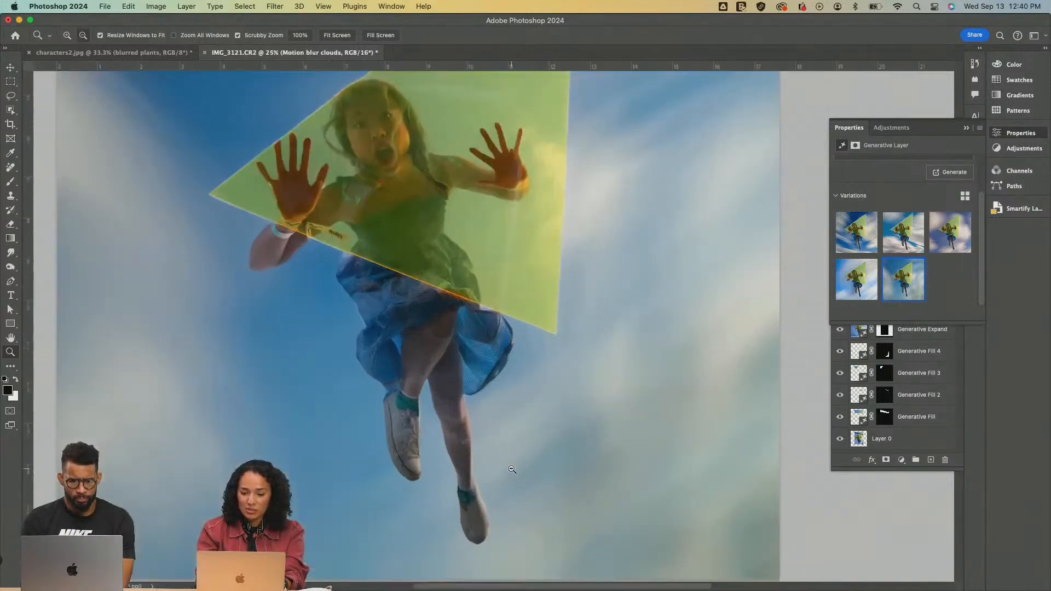
pyautogui.keyDown('alt'); pyautogui.click(512, 470); pyautogui.keyUp('alt')
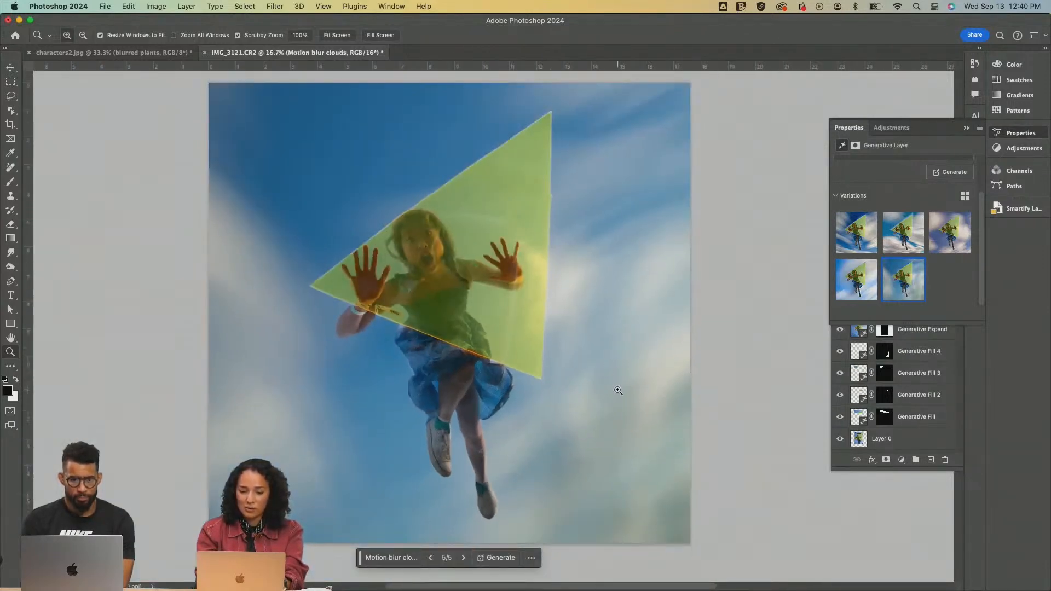
pyautogui.press('v')
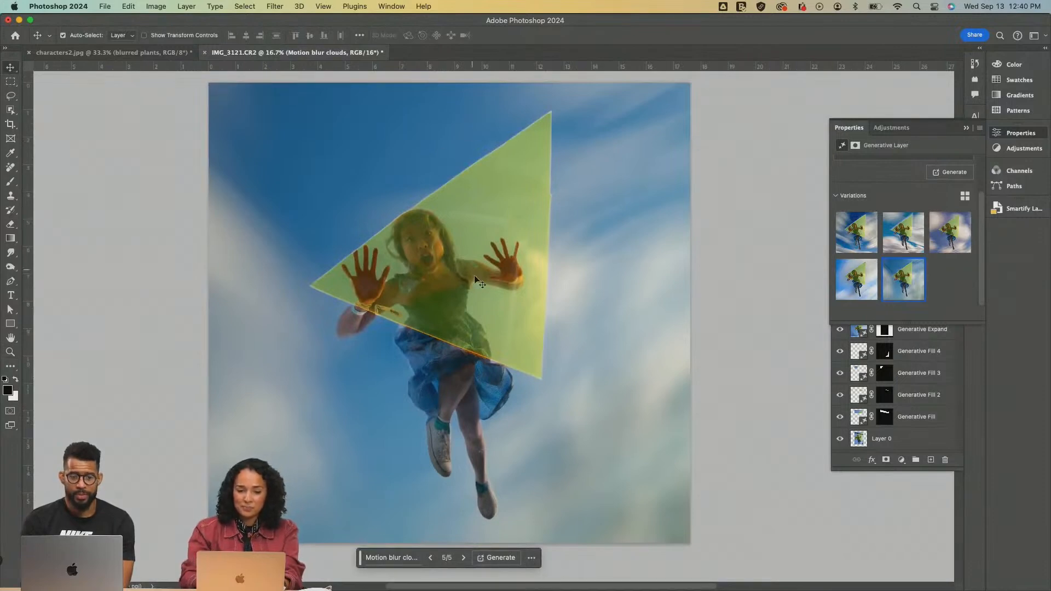
# Close characters2.jpg and IMG_3121.CR2 without saving their changes
pyautogui.click(139, 53)
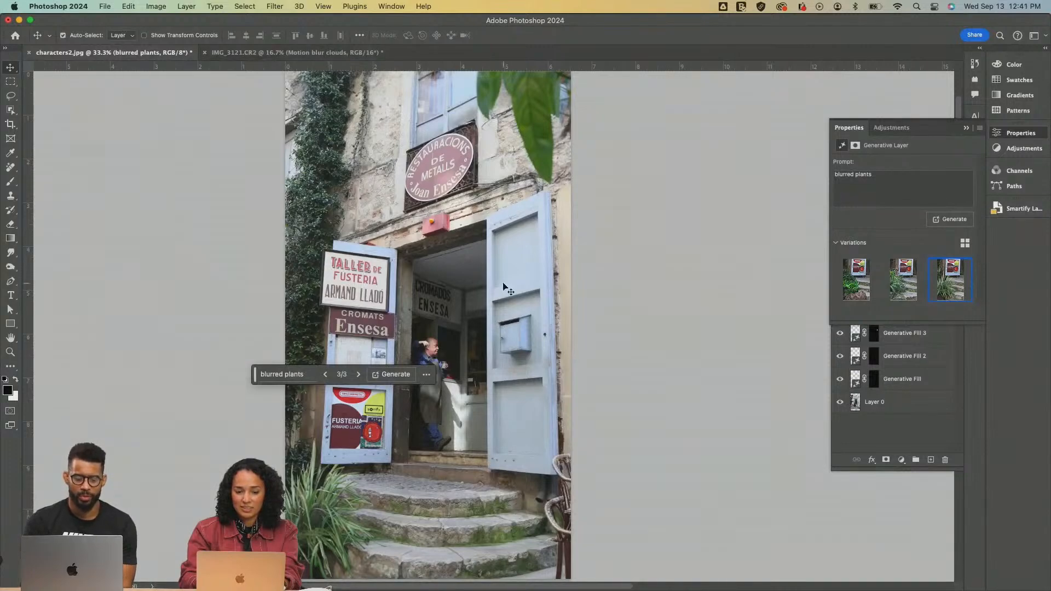
pyautogui.press('super+w')
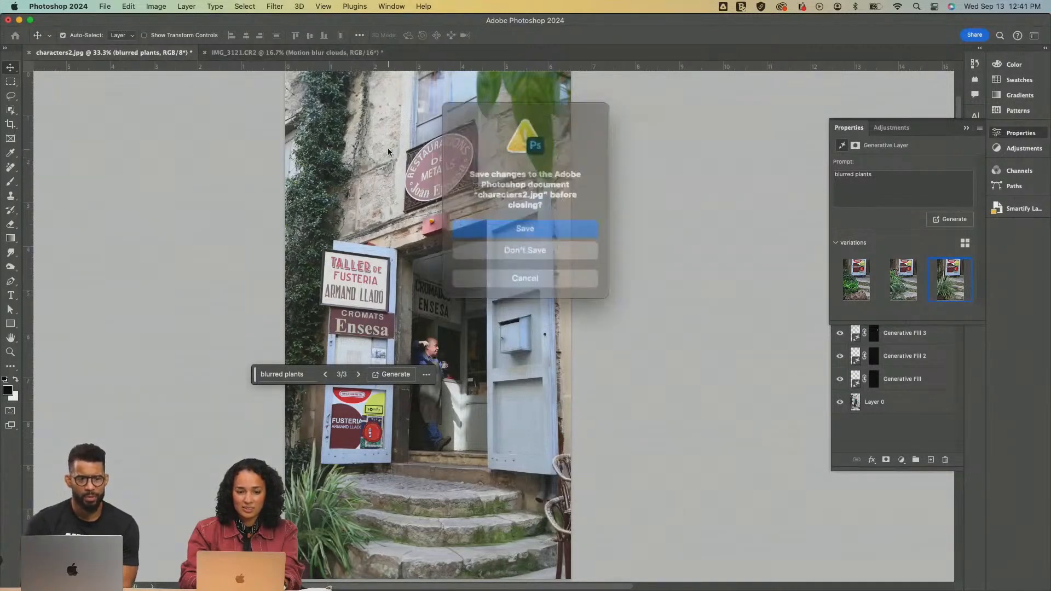
pyautogui.click(519, 243)
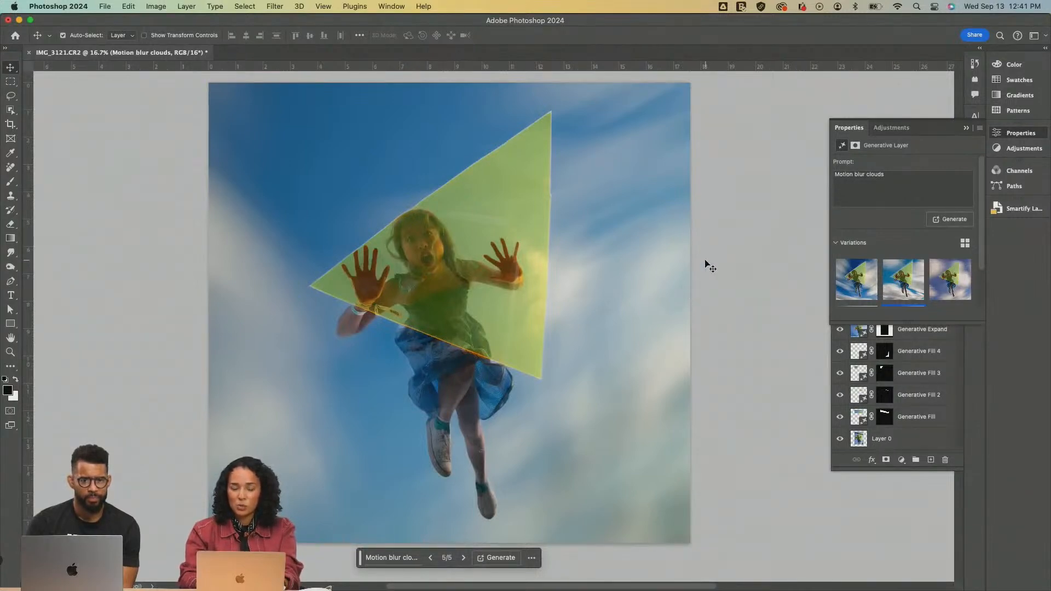
pyautogui.press('super+w')
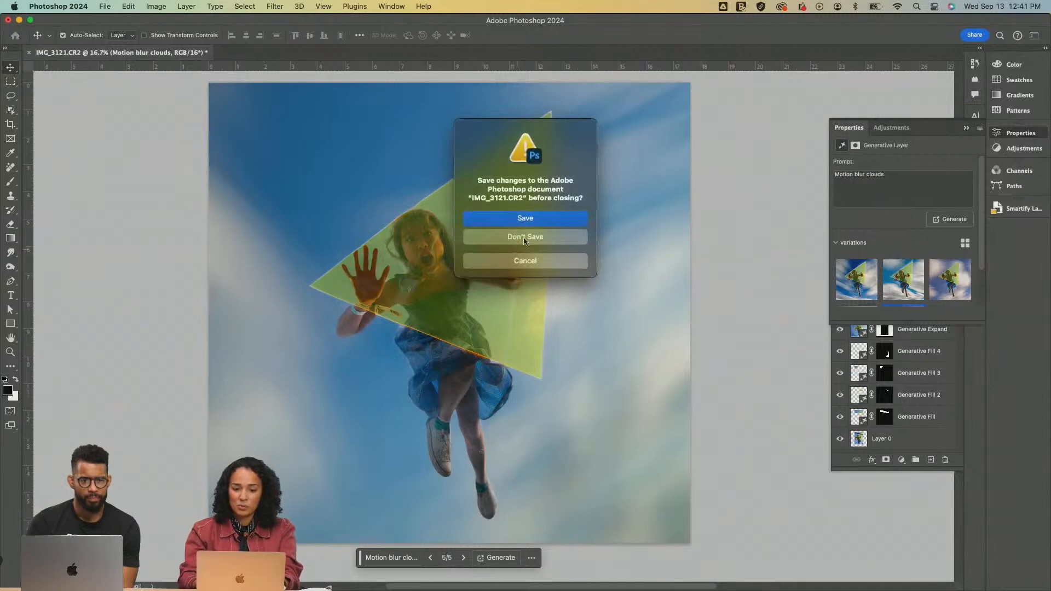
pyautogui.click(531, 236)
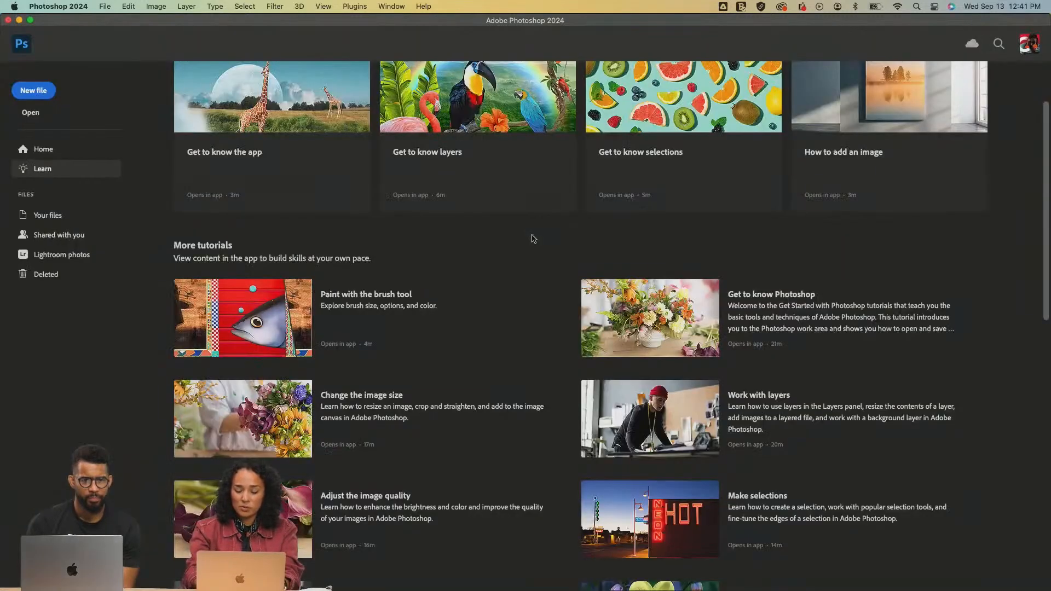
# Open the Adobe-Drone-SanFran-April-2019 JPEG from the Image reference folder and look over the street scene
pyautogui.press('super+o')
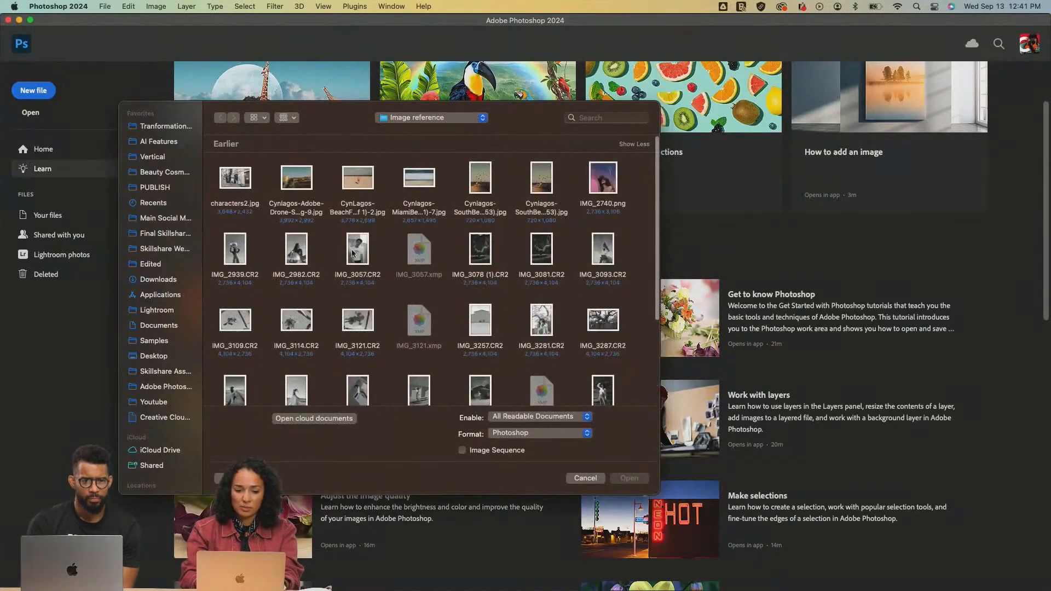
pyautogui.scroll(-2, 352, 253)
pyautogui.scroll(2, 352, 253)
pyautogui.click(285, 177)
pyautogui.press('Left')
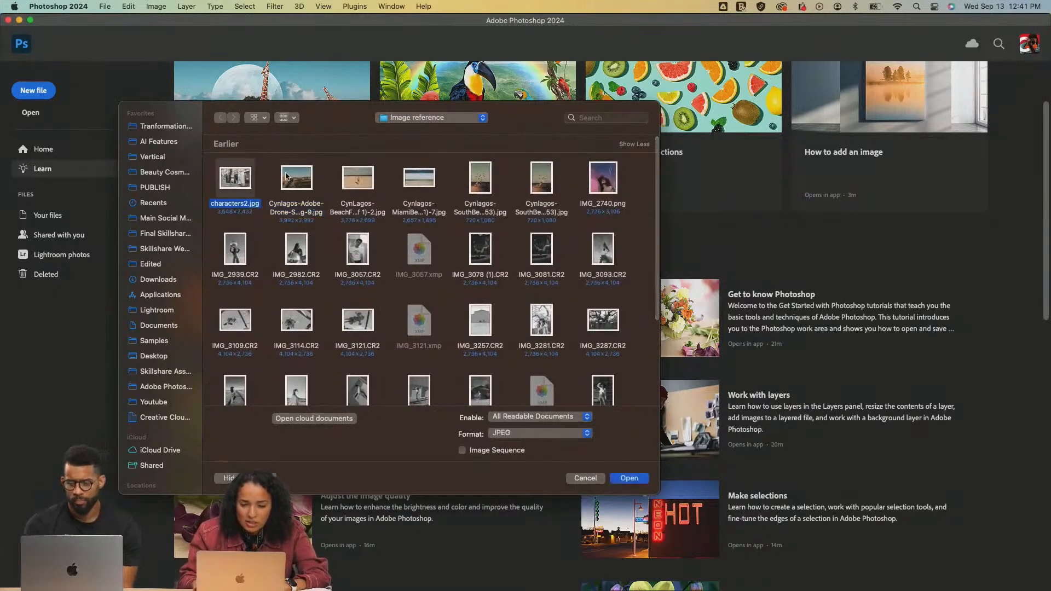
pyautogui.doubleClick(286, 177)
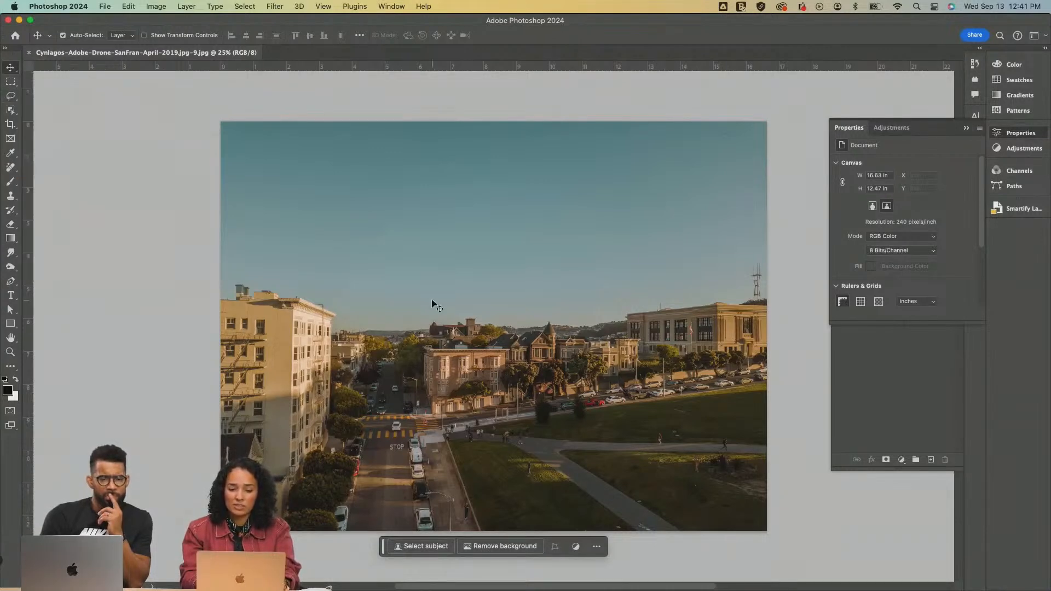
pyautogui.press('z')
pyautogui.click(585, 351)
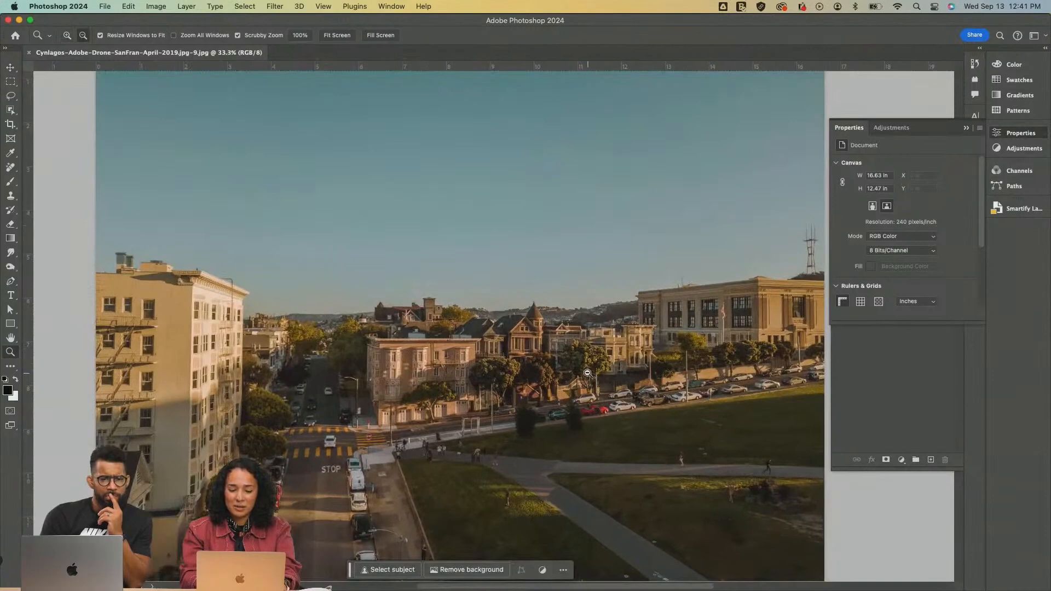
pyautogui.keyDown('alt'); pyautogui.click(587, 372); pyautogui.keyUp('alt')
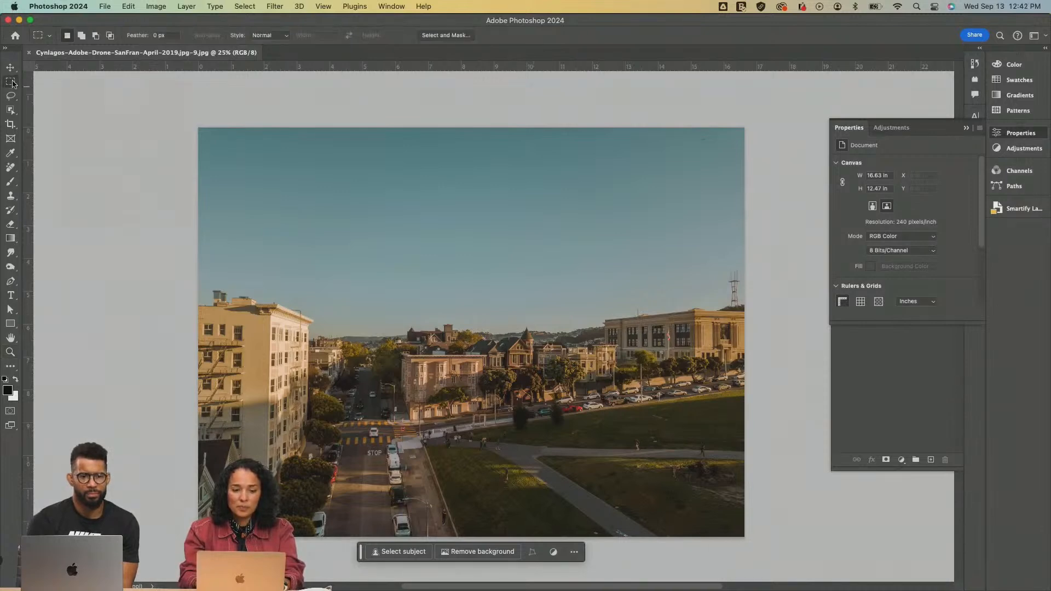
# With the Elliptical Marquee Tool, select a circle about 2.4 in wide in the open sky, left of and well above the radio tower
pyautogui.click(11, 82)
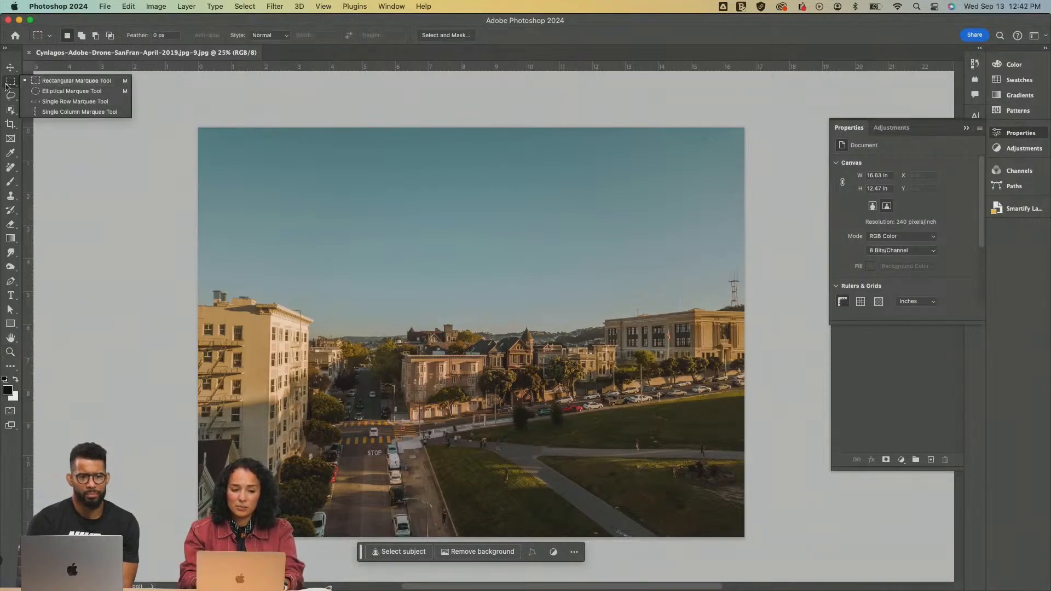
pyautogui.click(58, 92)
pyautogui.moveTo(348, 179); pyautogui.dragTo(656, 453)
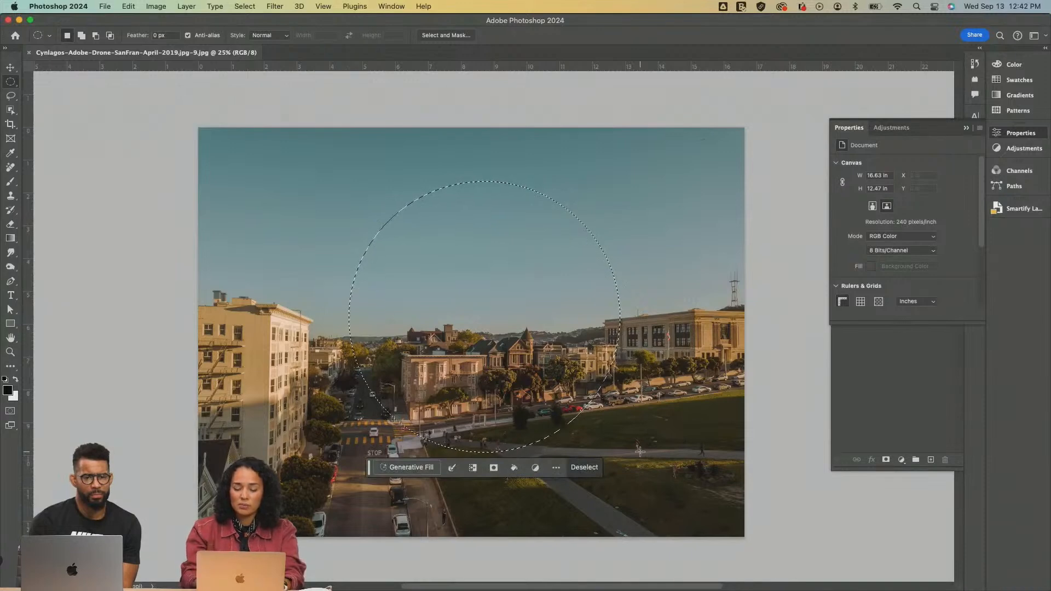
pyautogui.click(425, 250)
pyautogui.moveTo(360, 194); pyautogui.dragTo(576, 410)
pyautogui.press('super+z')
pyautogui.moveTo(576, 167); pyautogui.dragTo(652, 243)
# Generate a fill in the circular sky selection with the prompt "moon"
pyautogui.click(533, 259)
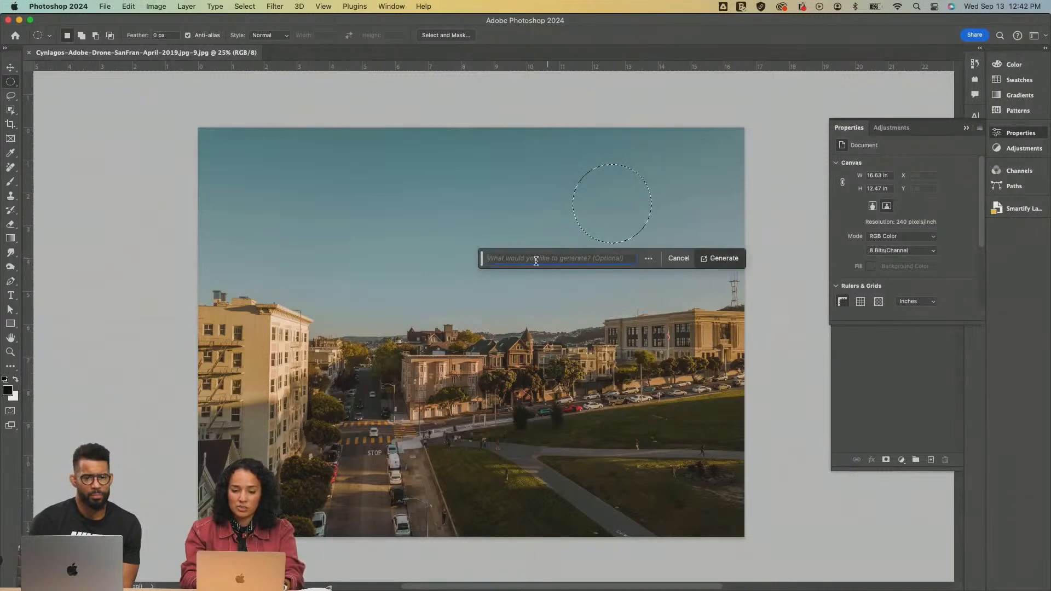
pyautogui.write('moon')
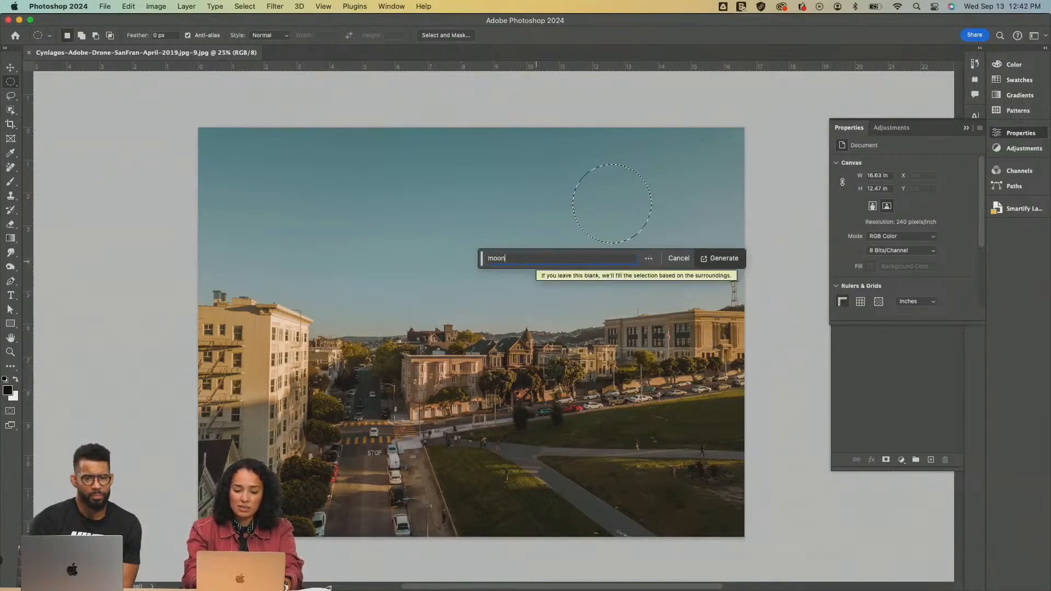
pyautogui.click(724, 260)
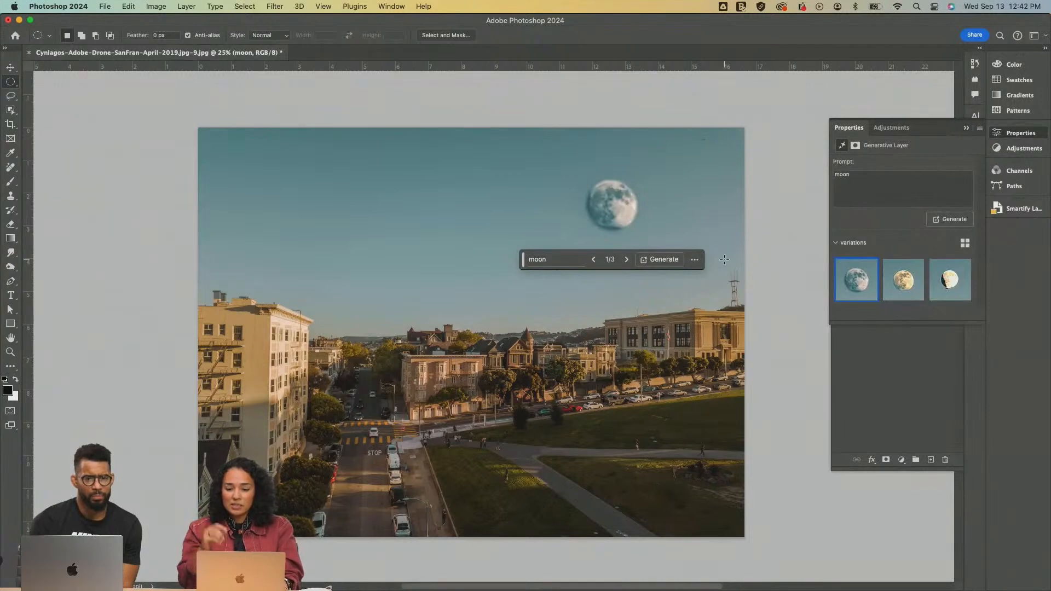
# Compare the first two moon variations, keep the first one, and delete the third variation
pyautogui.moveTo(901, 280)
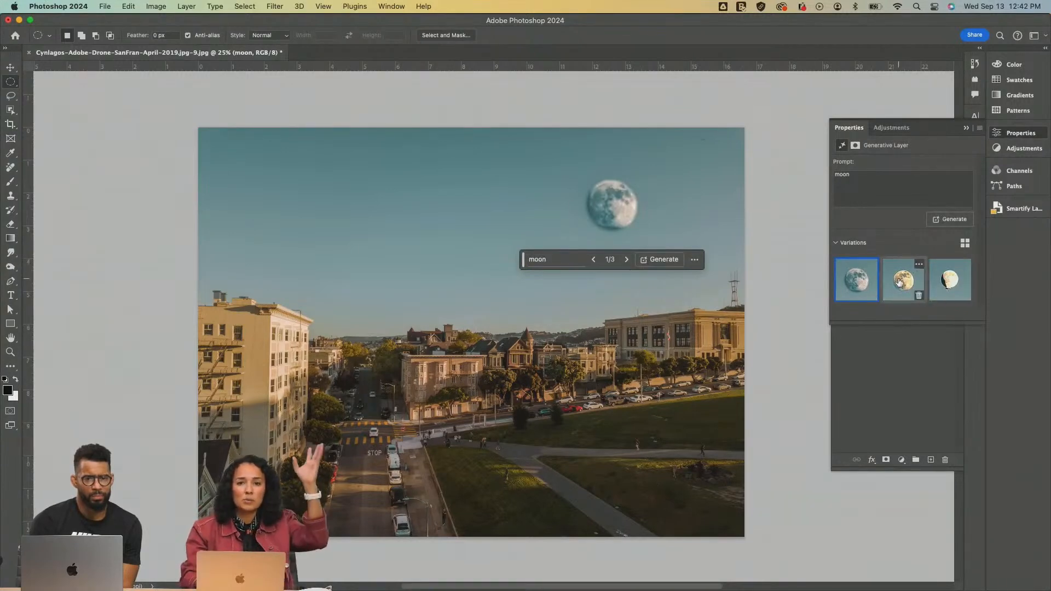
pyautogui.click(901, 280)
pyautogui.moveTo(934, 283)
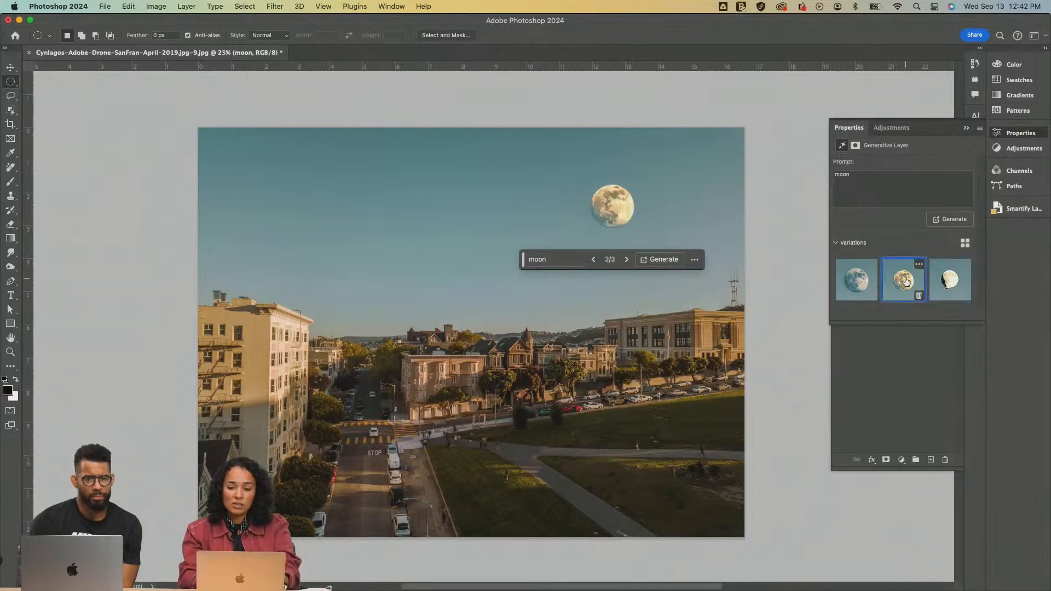
pyautogui.click(859, 281)
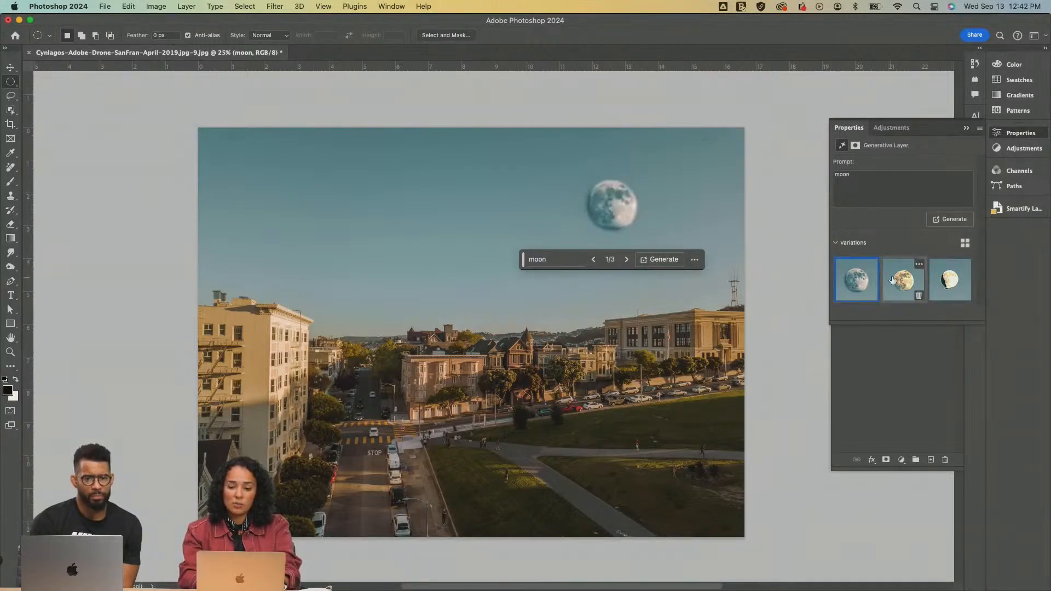
pyautogui.click(966, 295)
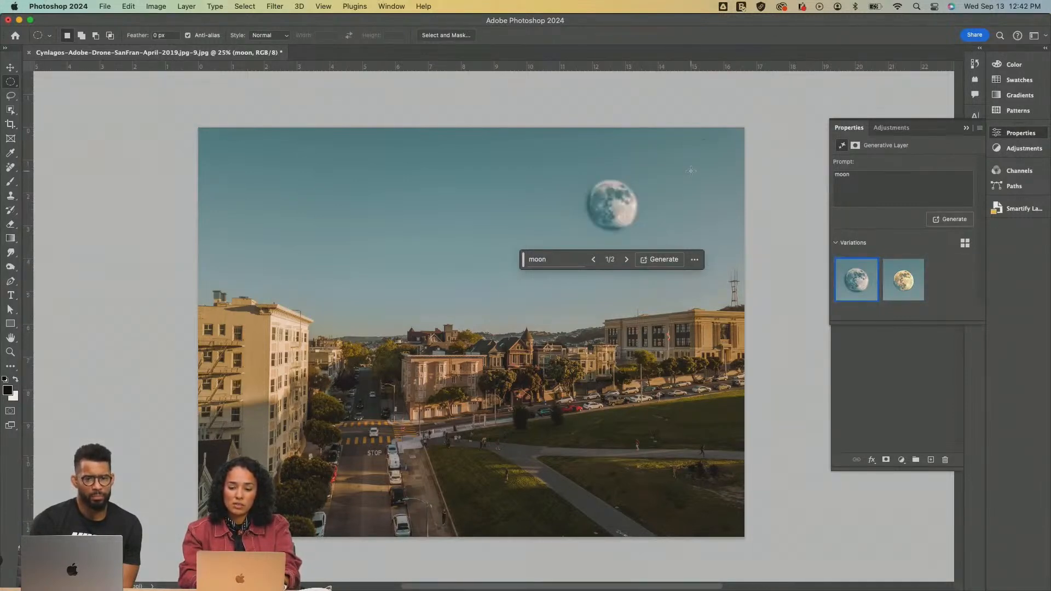
# Select a circle about 0.5 in wide in the sky above the tall building and generate a fill with the prompt "sun"
pyautogui.moveTo(300, 169); pyautogui.dragTo(316, 183)
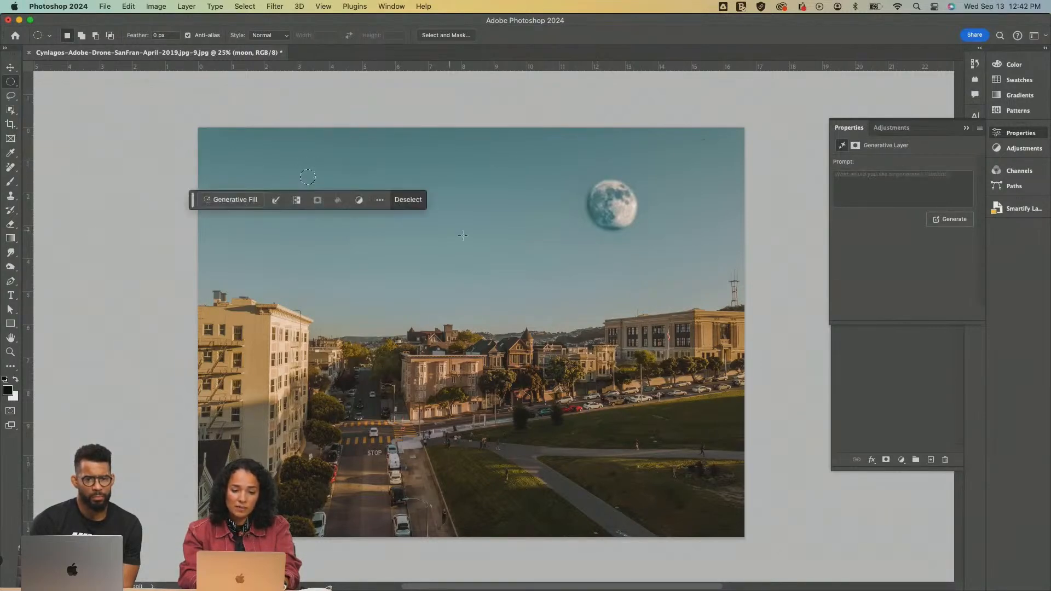
pyautogui.click(236, 201)
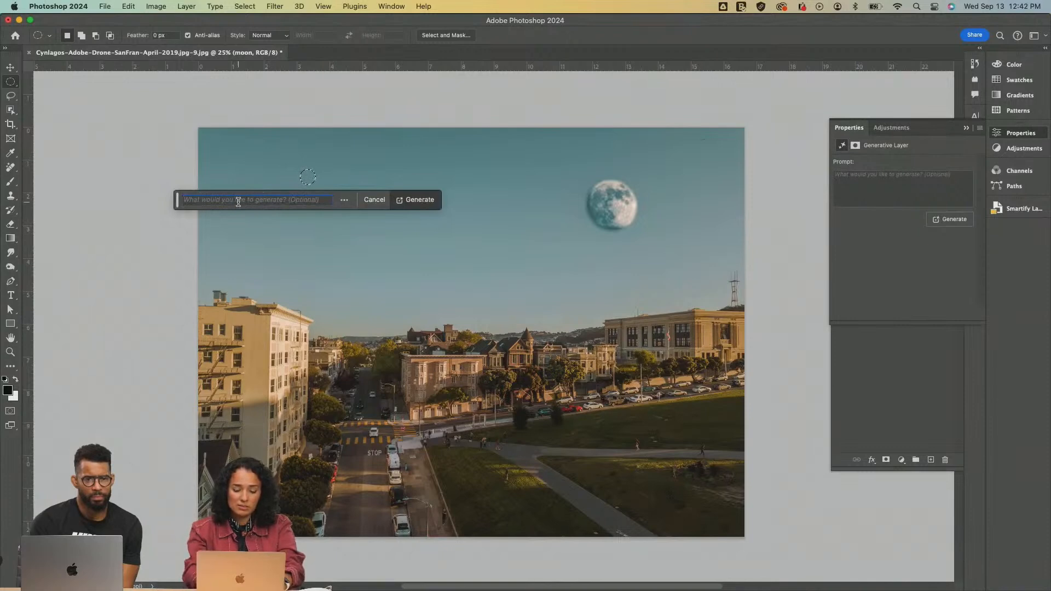
pyautogui.write('ufo')
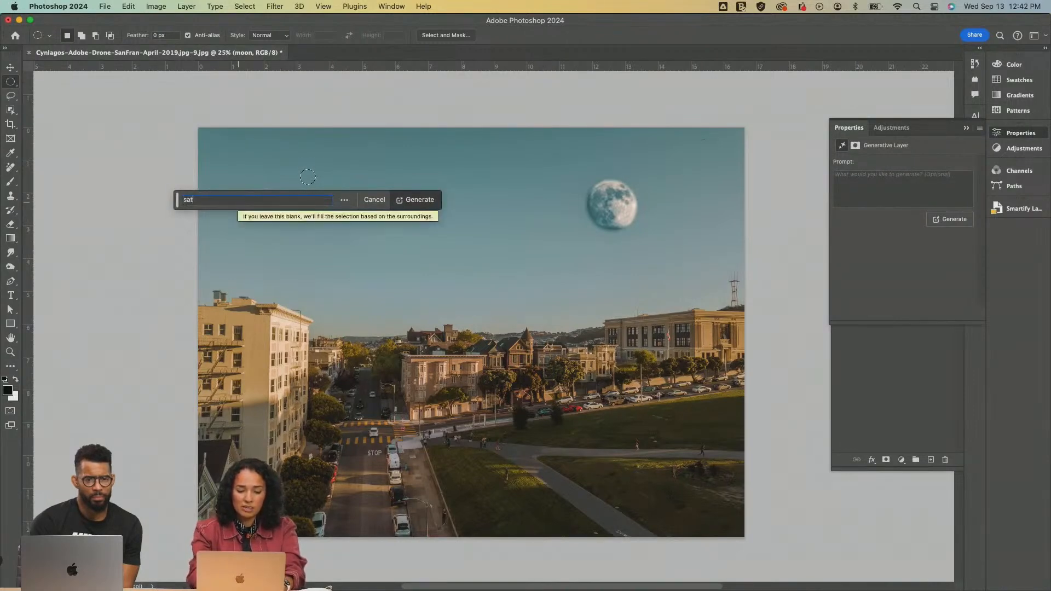
pyautogui.press('BackSpace')
pyautogui.press('BackSpace')
pyautogui.press('BackSpace')
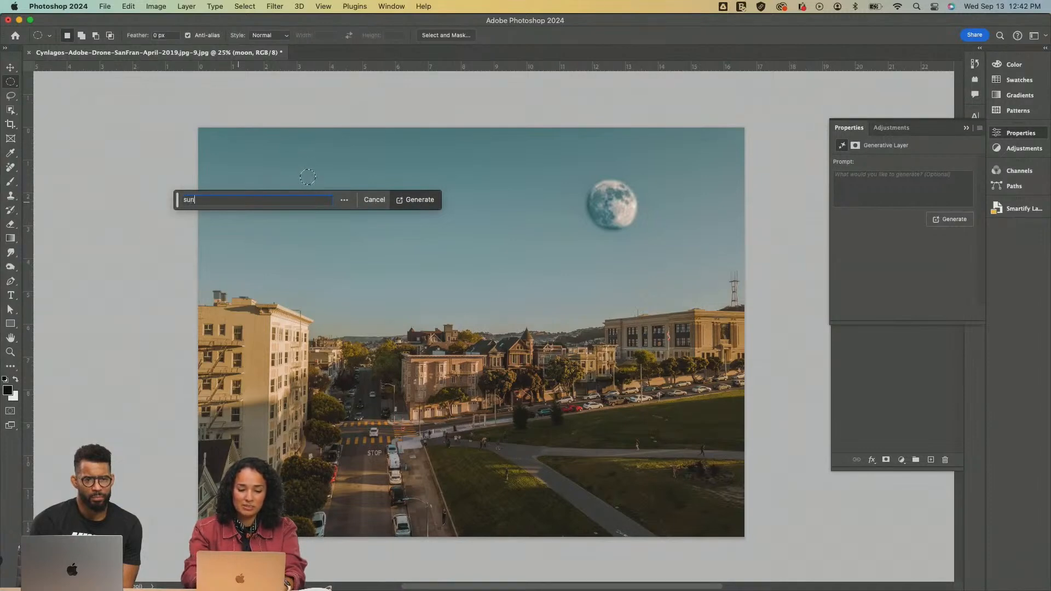
pyautogui.click(417, 202)
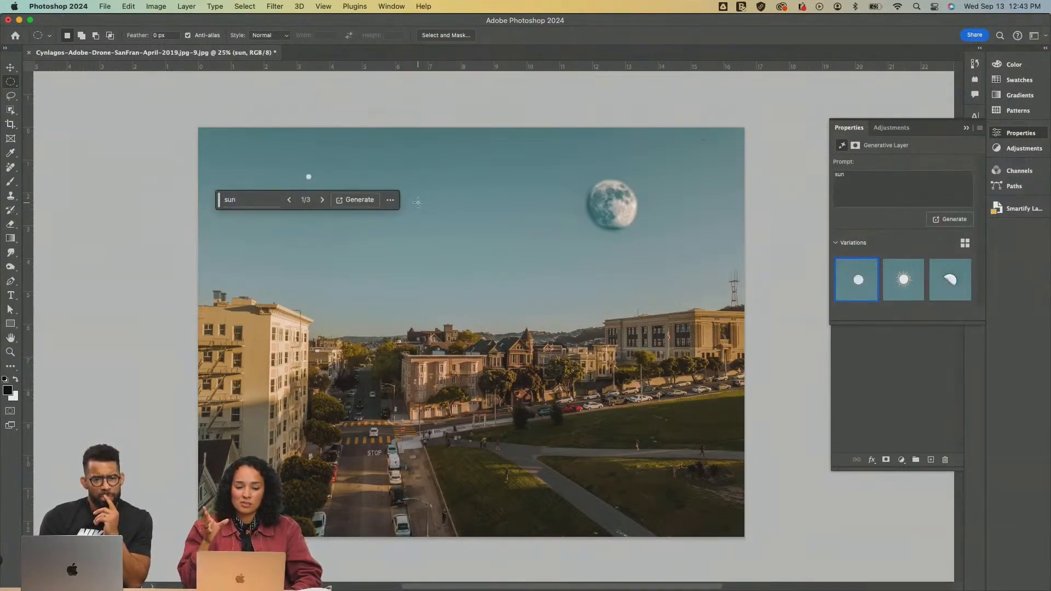
# Select several tiny circles scattered across the open sky and generate a fill in them with the prompt "stars"
pyautogui.moveTo(476, 162); pyautogui.dragTo(480, 166)
pyautogui.moveTo(398, 219); pyautogui.dragTo(380, 218)
pyautogui.press('super+z')
pyautogui.moveTo(521, 278); pyautogui.dragTo(524, 279)
pyautogui.moveTo(567, 159); pyautogui.dragTo(567, 160)
pyautogui.click(396, 294)
pyautogui.write('stars')
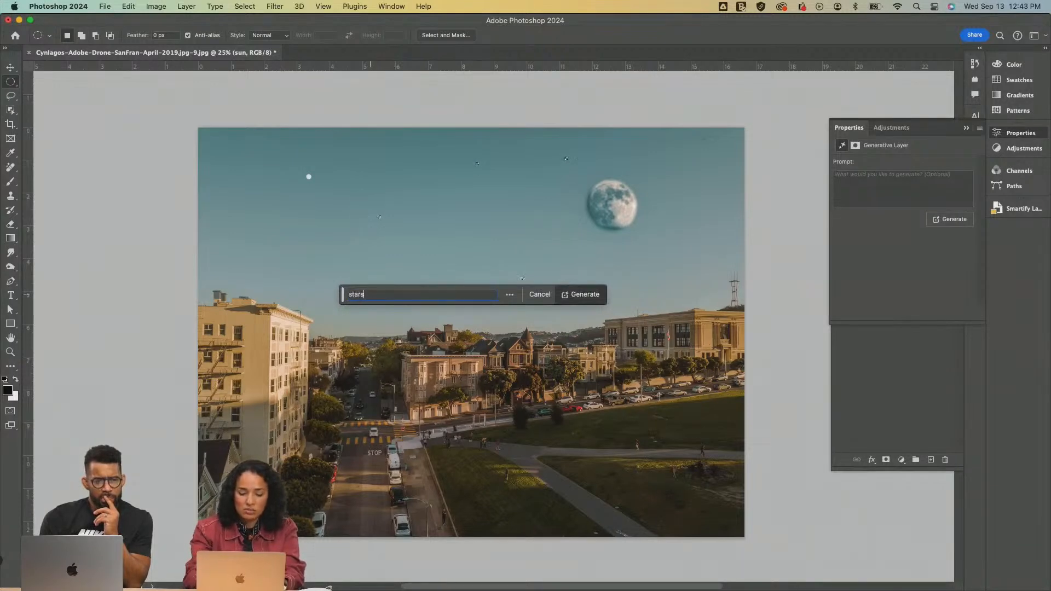
pyautogui.click(585, 300)
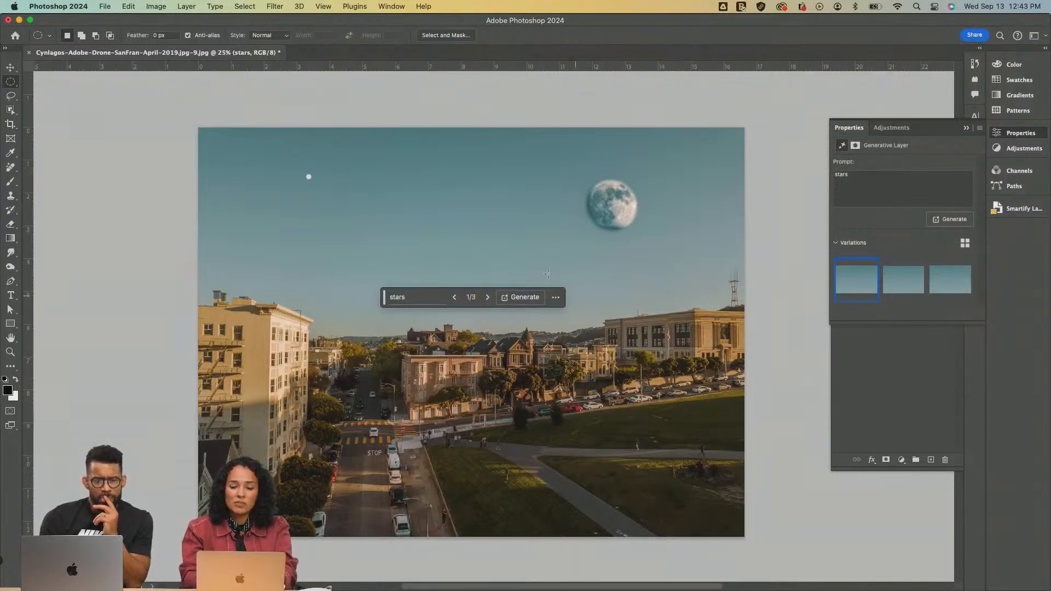
# Undo the stars fill, restore it to check its variations, and undo it again
pyautogui.press('super+z')
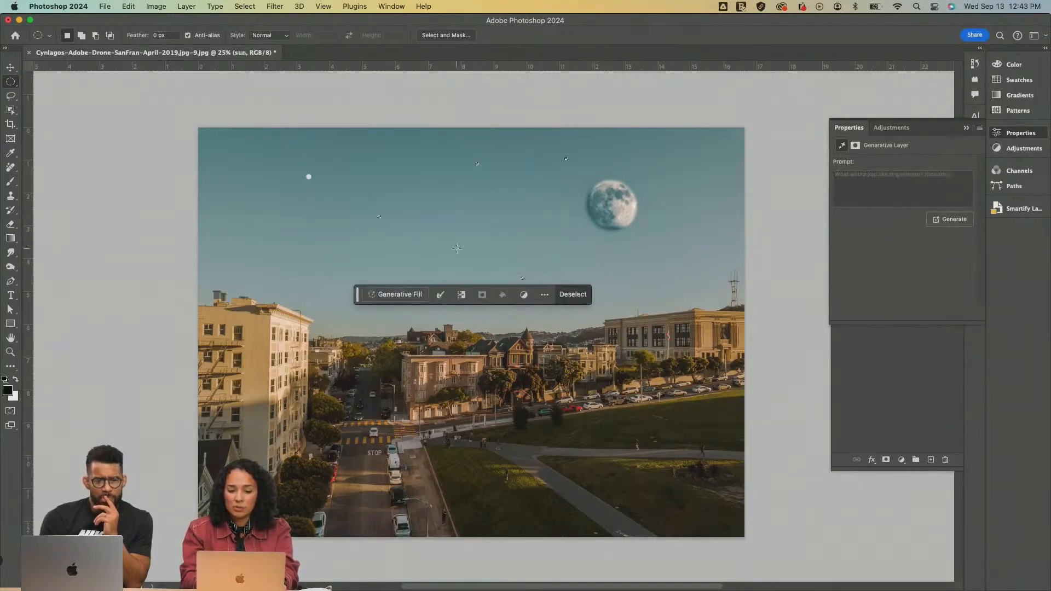
pyautogui.press('super+shift+z')
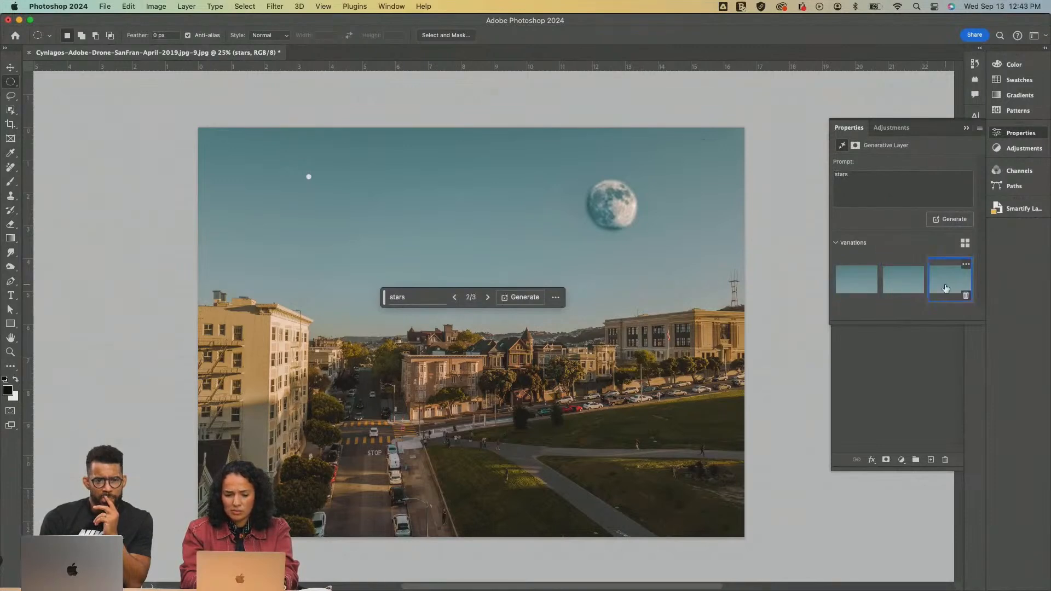
pyautogui.press('super+z')
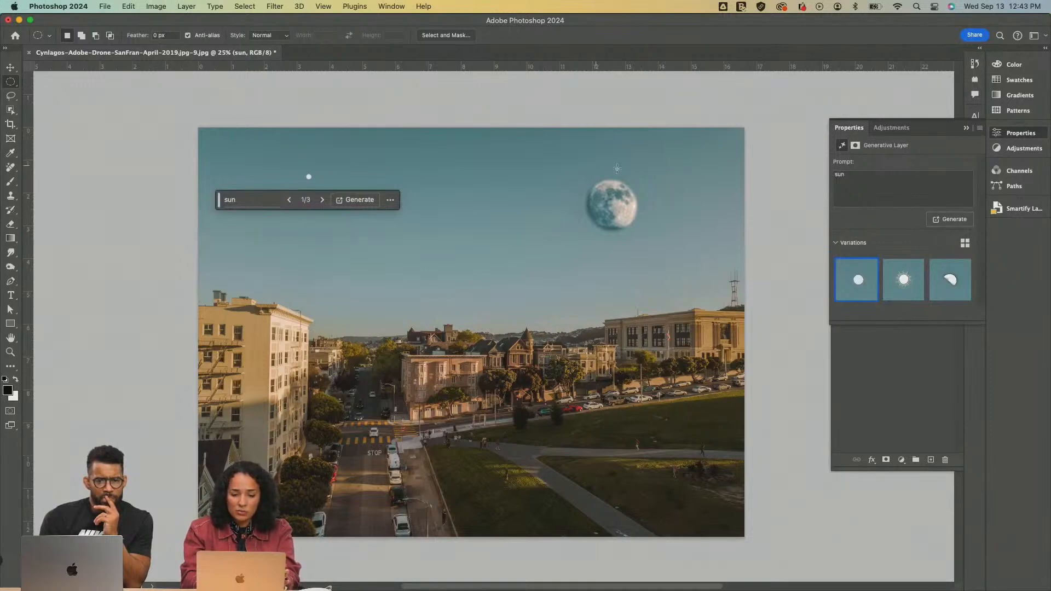
# Switch the sun to its second variation, and delete the sun and moon layers so only the Background layer is left
pyautogui.click(902, 284)
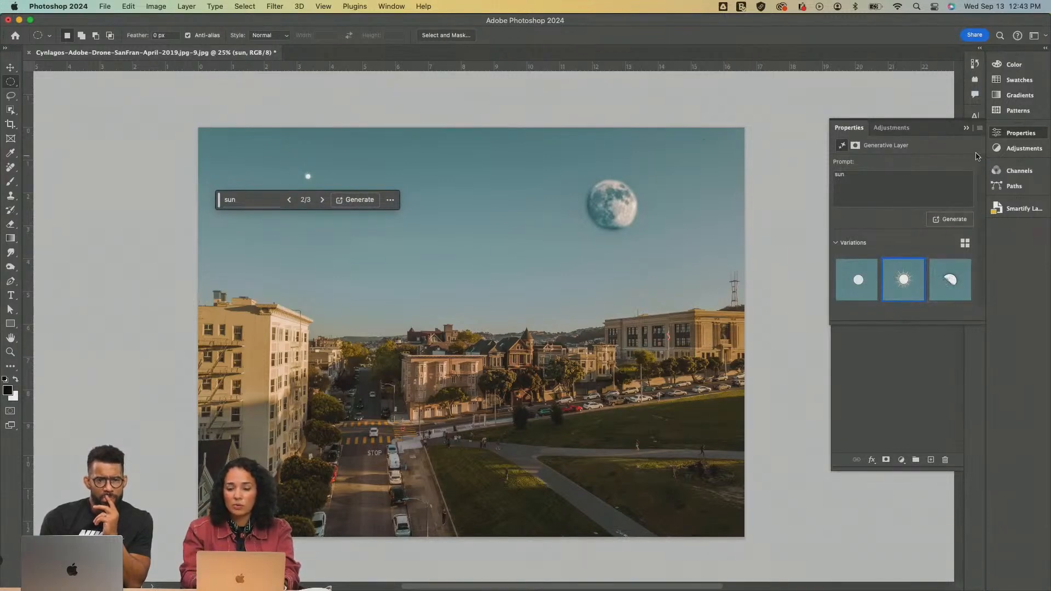
pyautogui.click(967, 128)
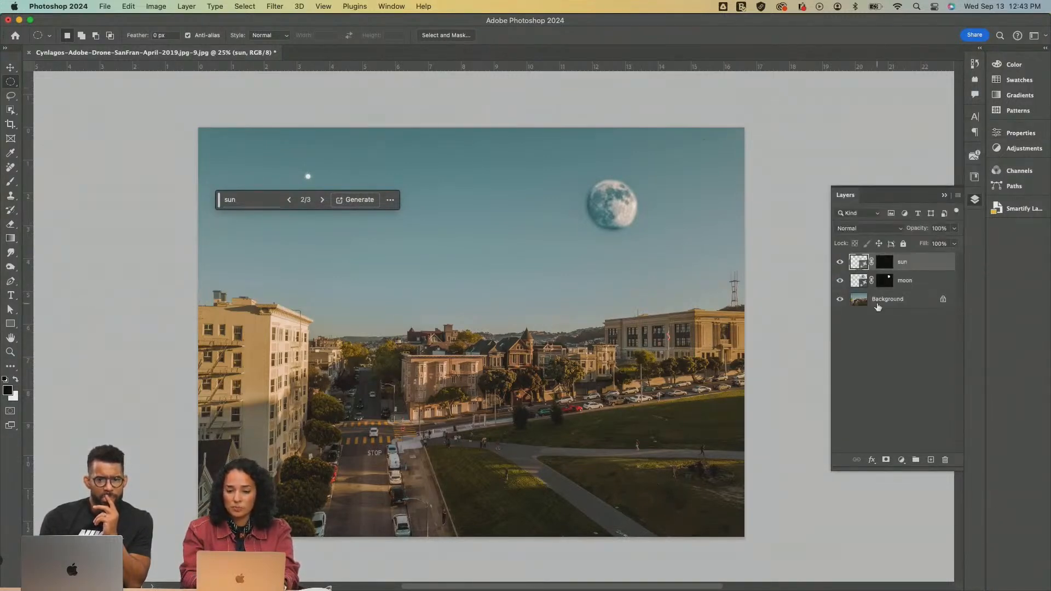
pyautogui.keyDown('shift'); pyautogui.click(925, 288); pyautogui.keyUp('shift')
pyautogui.press('Delete')
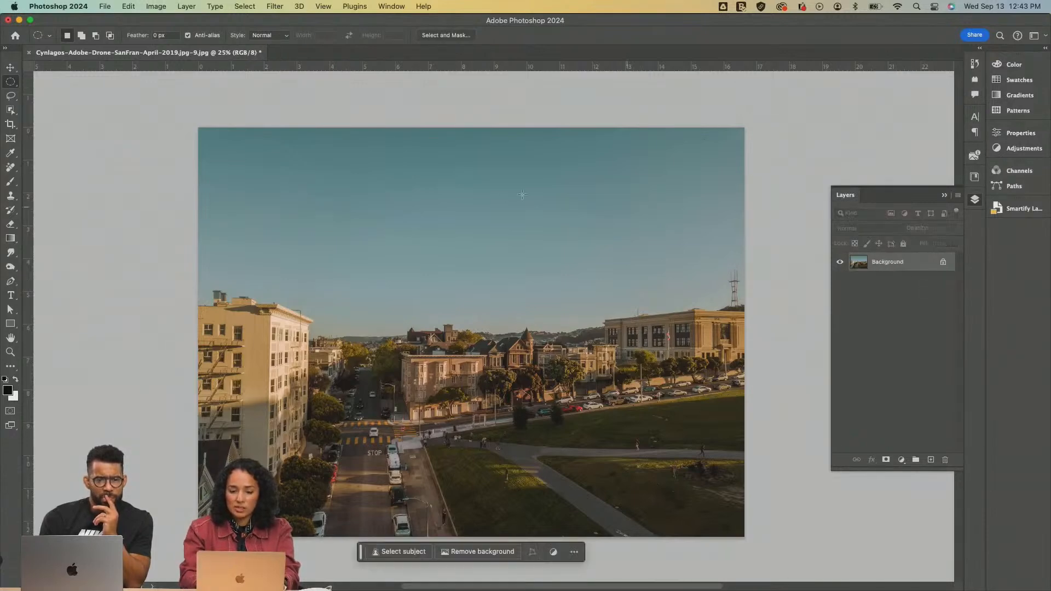
# Select a circle about 8.3 in wide spanning the sky and middle buildings, and nudge the selection up and slightly left
pyautogui.moveTo(351, 215); pyautogui.dragTo(648, 494)
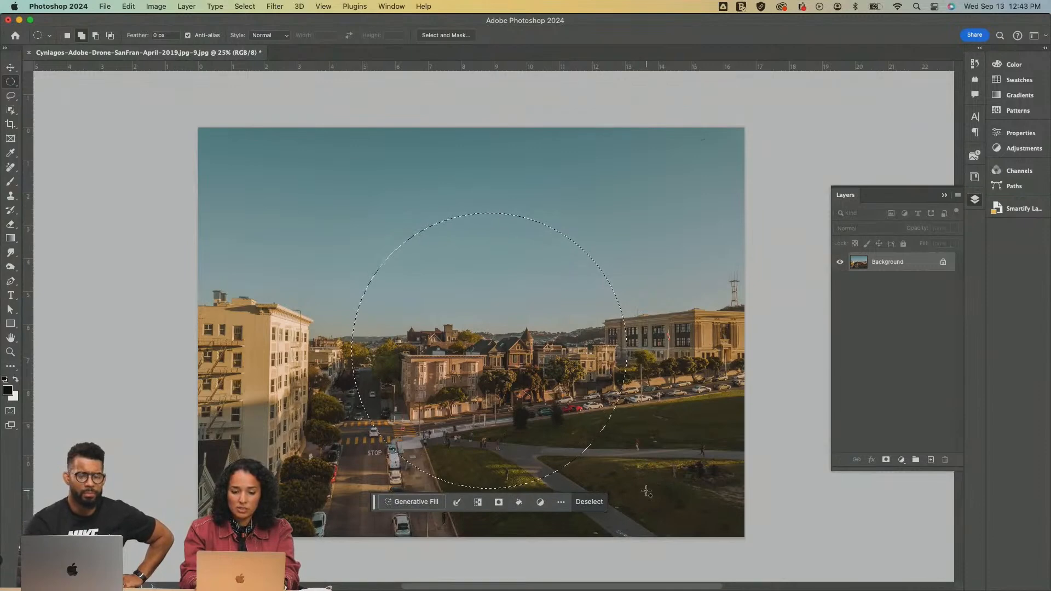
pyautogui.hotkey('shift', 'Up')
pyautogui.hotkey('shift', 'Up')
pyautogui.hotkey('shift', 'Up')
pyautogui.hotkey('shift', 'Up')
pyautogui.hotkey('shift', 'Up')
pyautogui.hotkey('shift', 'Up')
pyautogui.hotkey('shift', 'Up')
pyautogui.hotkey('shift', 'Up')
pyautogui.hotkey('shift', 'Up')
pyautogui.hotkey('shift', 'Up')
pyautogui.hotkey('shift', 'Up')
pyautogui.hotkey('shift', 'Up')
pyautogui.hotkey('shift', 'Up')
pyautogui.hotkey('shift', 'Up')
pyautogui.hotkey('shift', 'Up')
pyautogui.hotkey('shift', 'Up')
pyautogui.hotkey('shift', 'Left')
pyautogui.hotkey('shift', 'Left')
pyautogui.hotkey('shift', 'Left')
pyautogui.hotkey('shift', 'Left')
pyautogui.hotkey('shift', 'Left')
pyautogui.hotkey('shift', 'Left')
# Generate a fill in the large circular selection with the prompt "reflective orb"
pyautogui.click(399, 477)
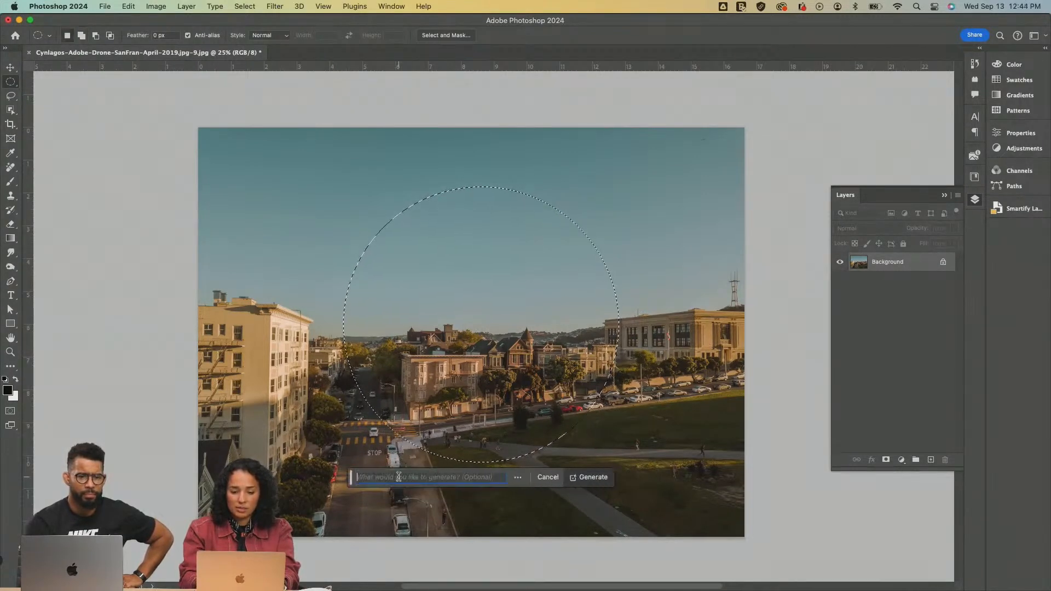
pyautogui.write('r')
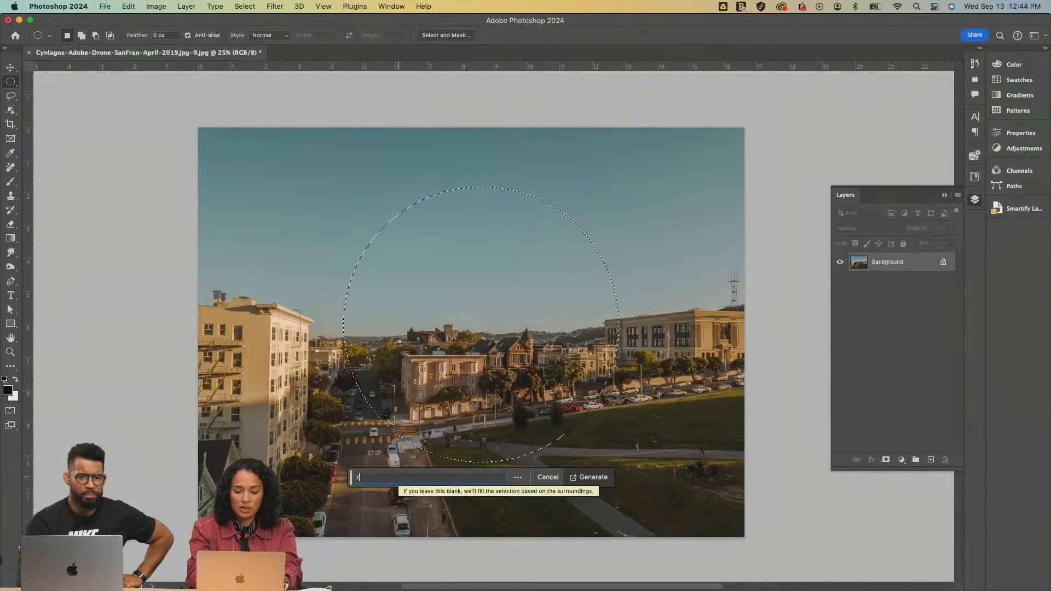
pyautogui.write('eflective orb')
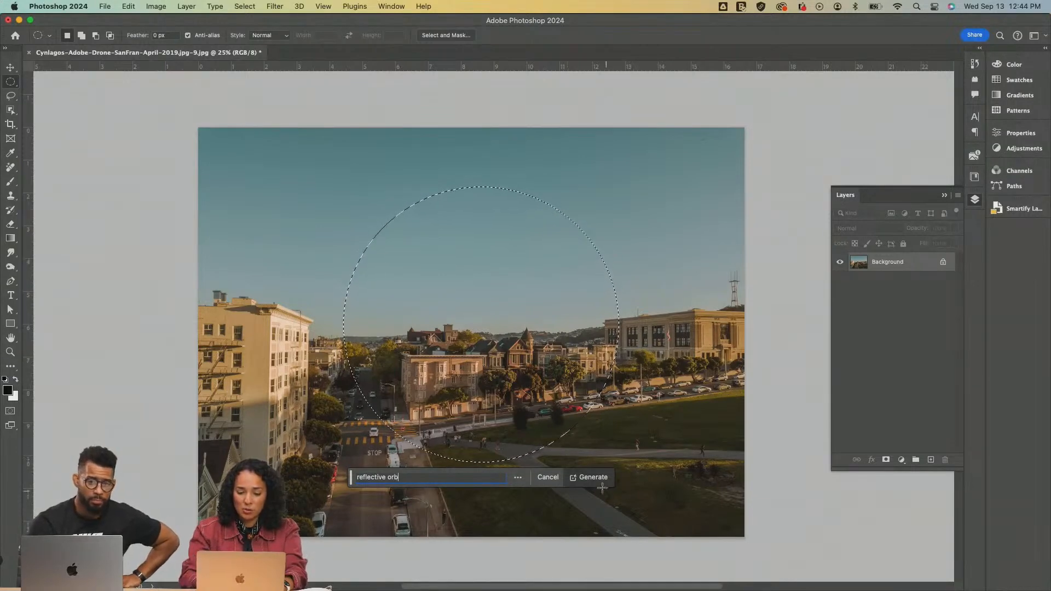
pyautogui.click(596, 478)
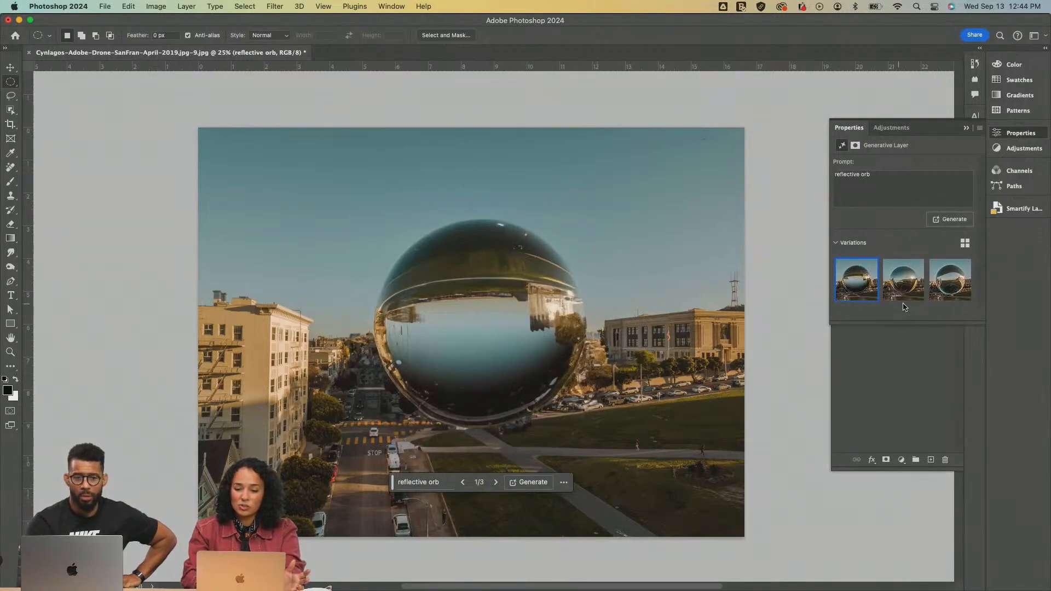
# Compare the three reflective orb variations, checking how each one mirrors the surrounding sky, park and buildings
pyautogui.click(901, 281)
pyautogui.click(943, 286)
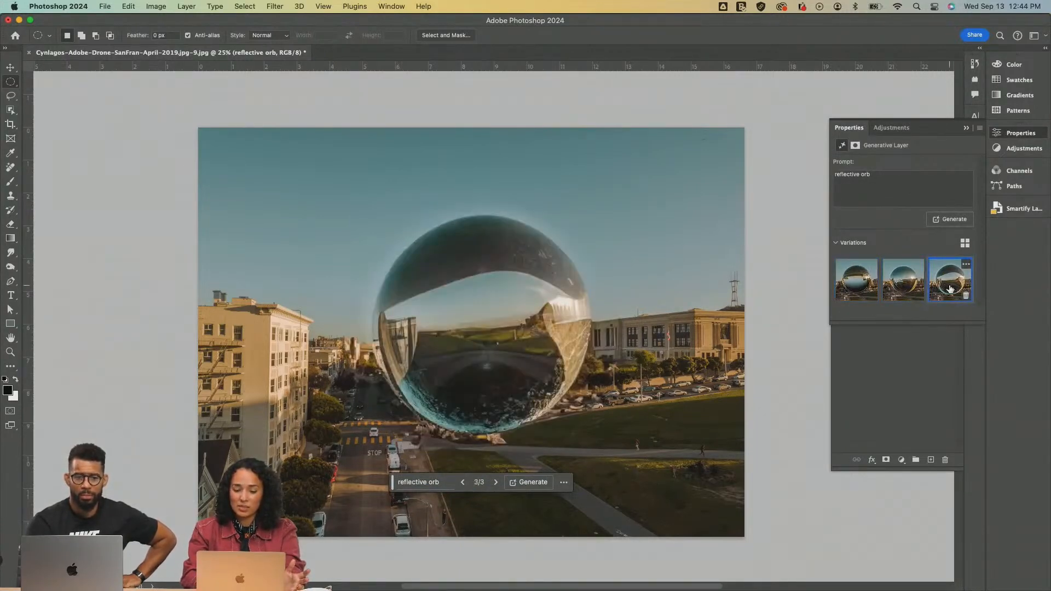
pyautogui.click(903, 286)
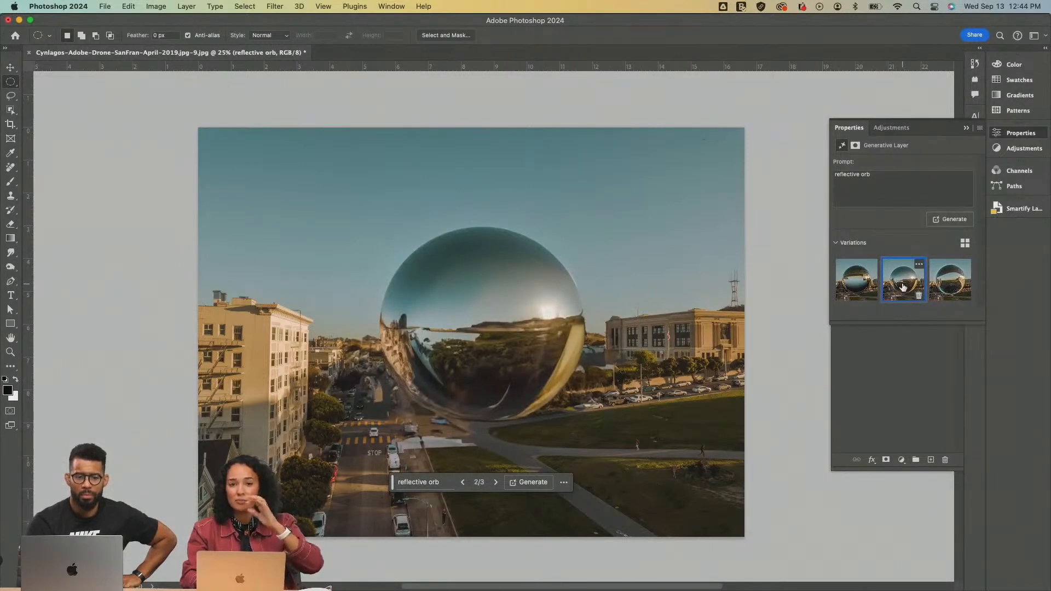
pyautogui.click(845, 282)
pyautogui.click(904, 289)
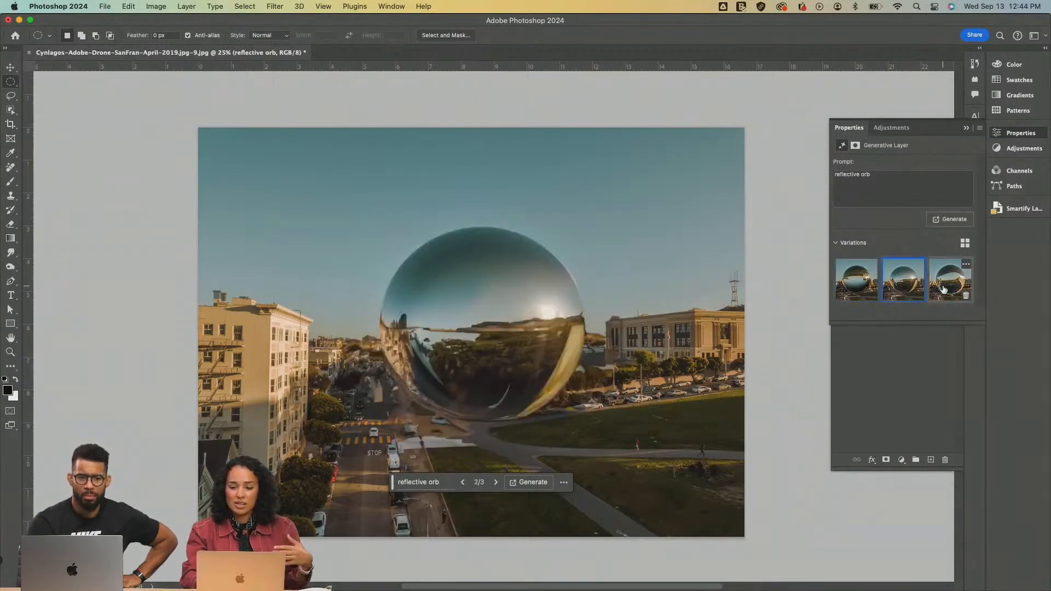
pyautogui.click(943, 289)
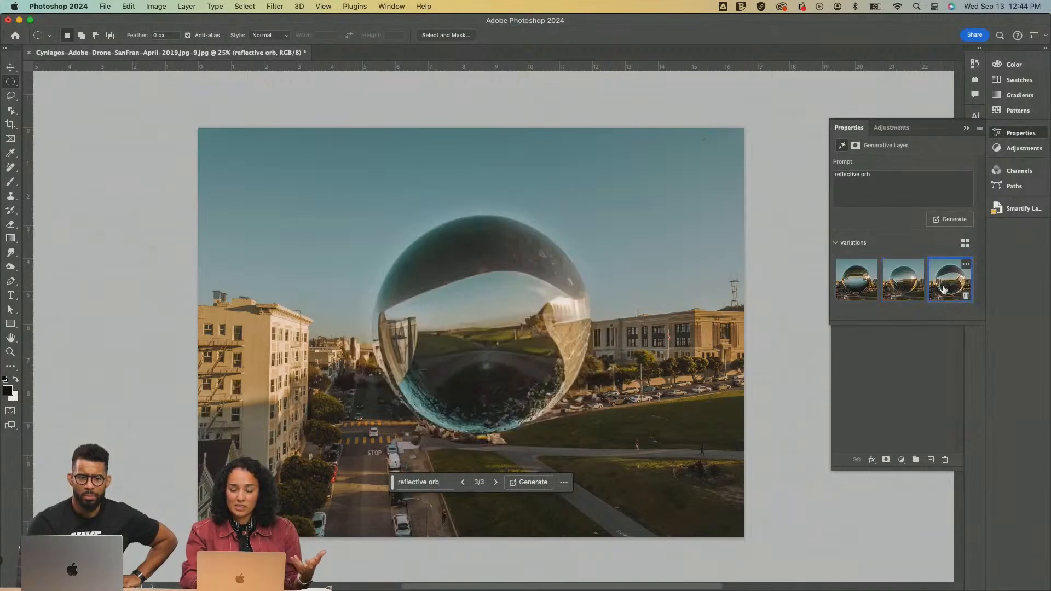
pyautogui.click(900, 288)
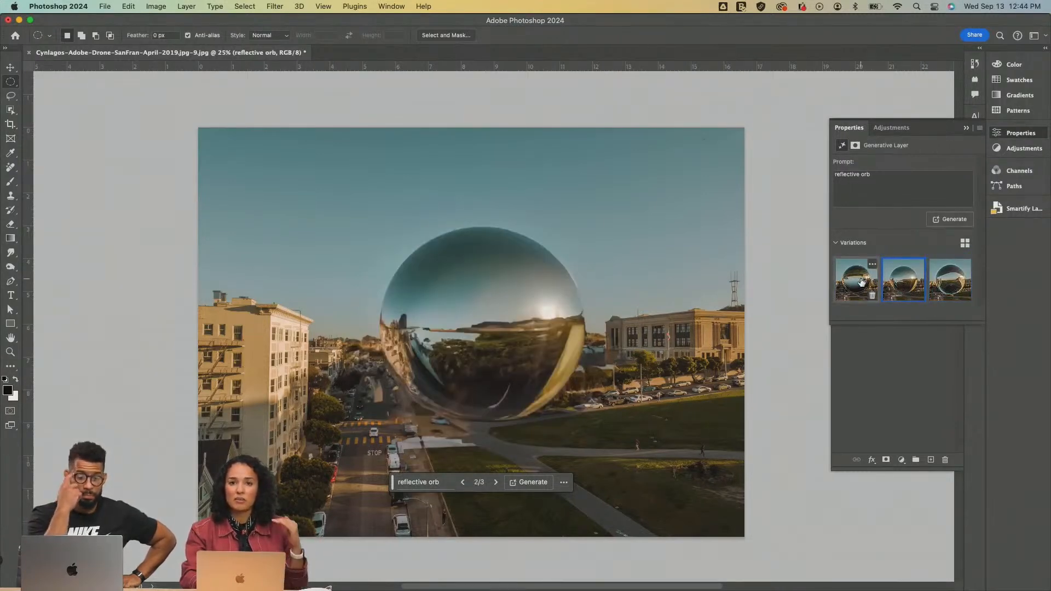
pyautogui.click(862, 282)
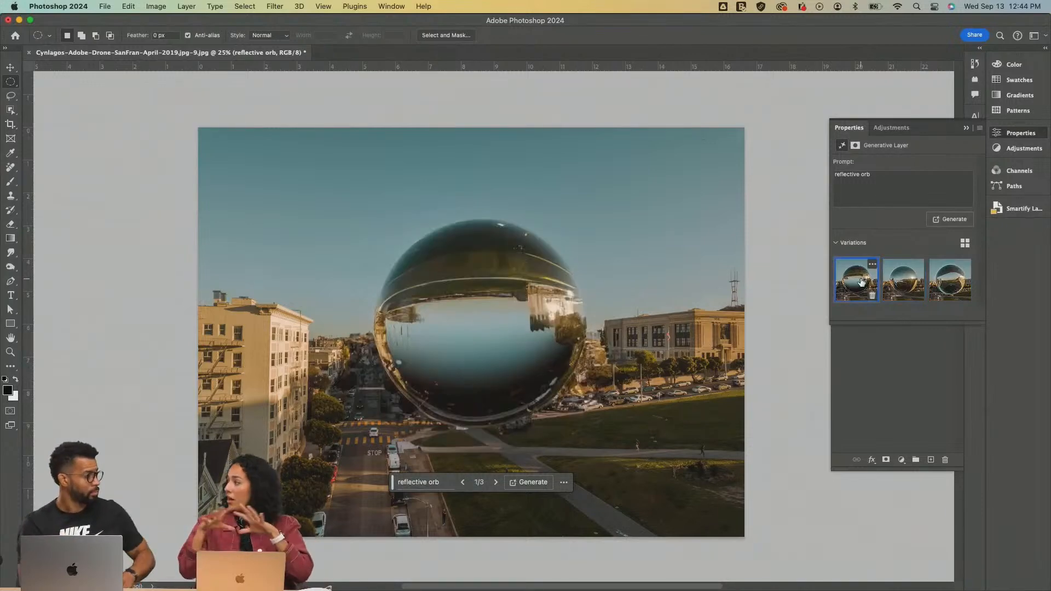
pyautogui.click(904, 281)
pyautogui.click(949, 283)
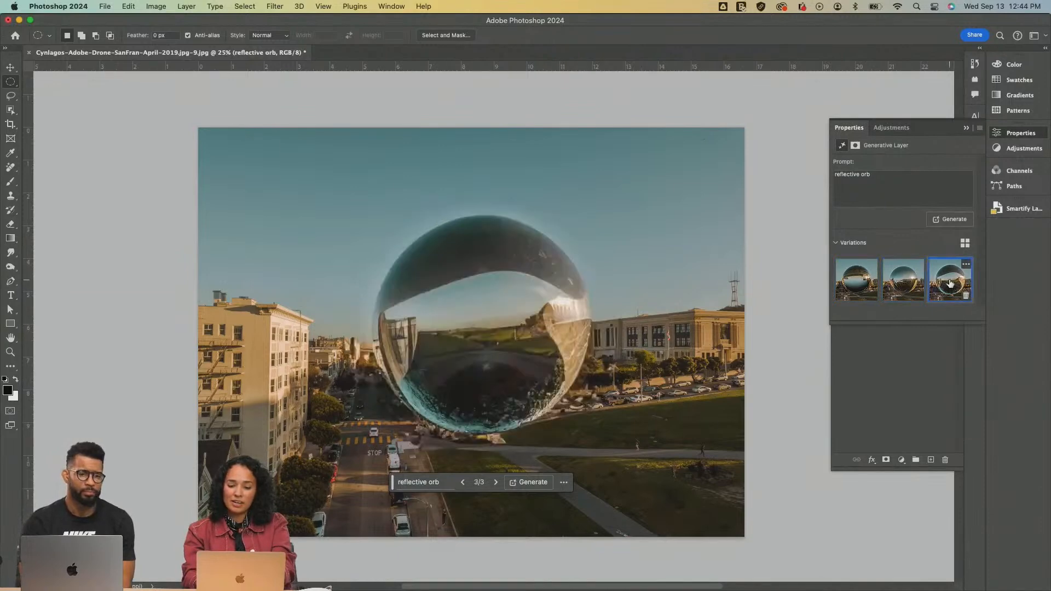
# Generate another set of reflective orb variations, compare the new ones, and select the second
pyautogui.click(956, 220)
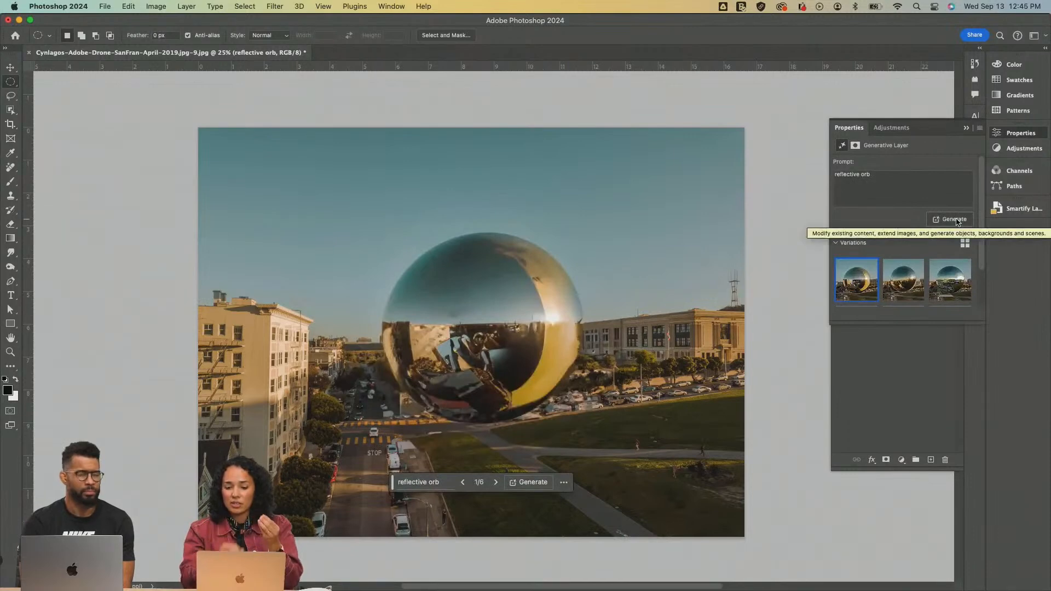
pyautogui.moveTo(909, 289)
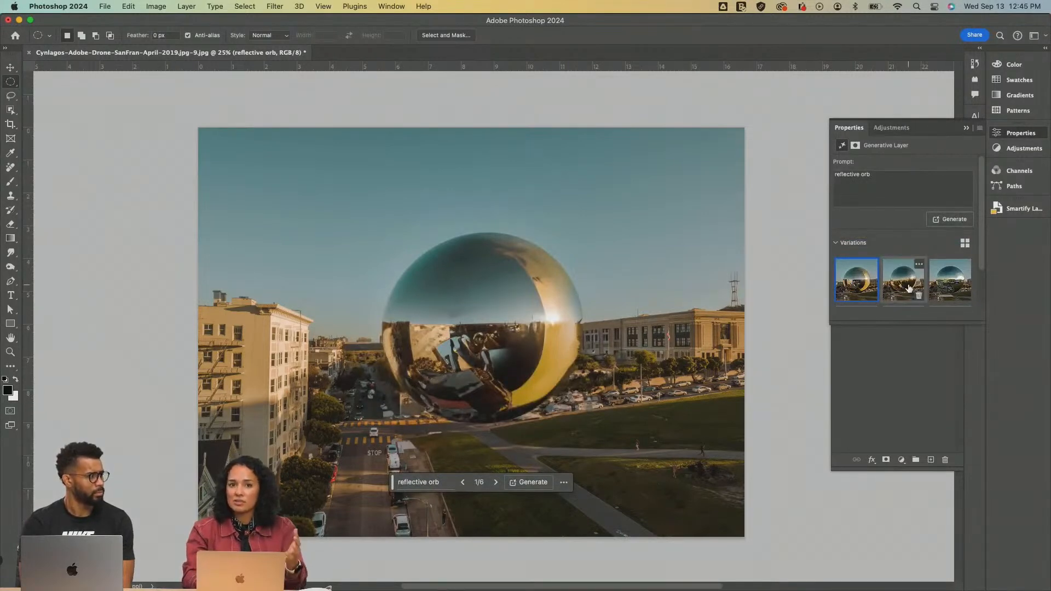
pyautogui.click(910, 289)
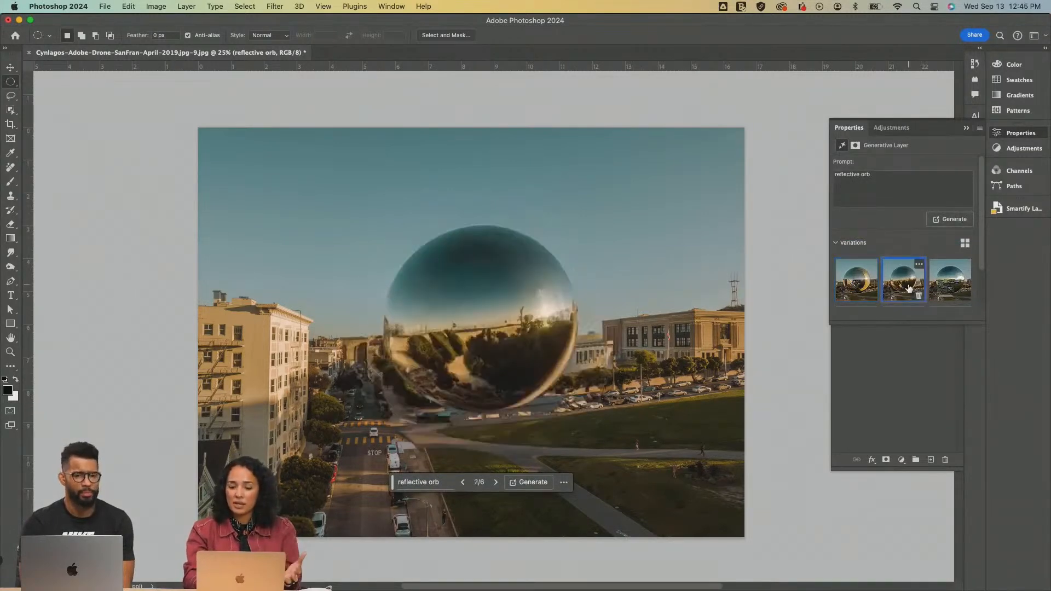
pyautogui.click(946, 286)
pyautogui.click(896, 283)
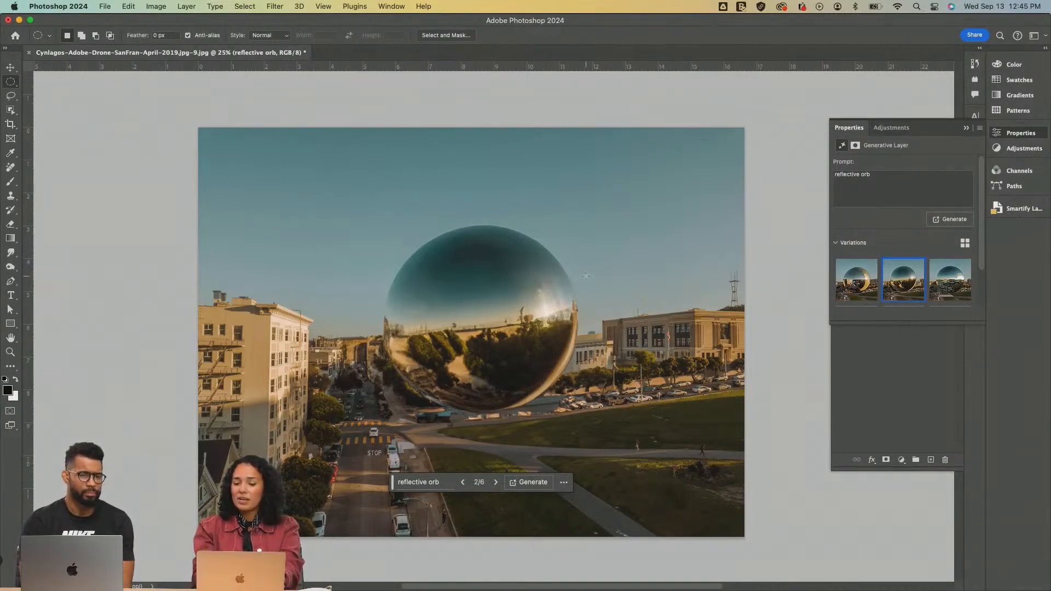
pyautogui.moveTo(864, 295)
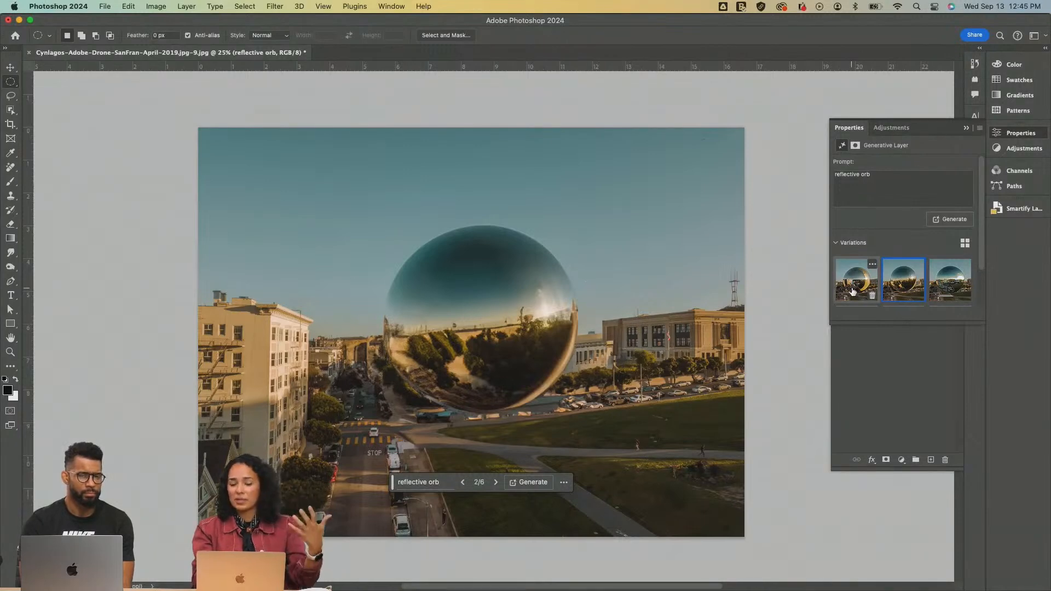
pyautogui.click(852, 292)
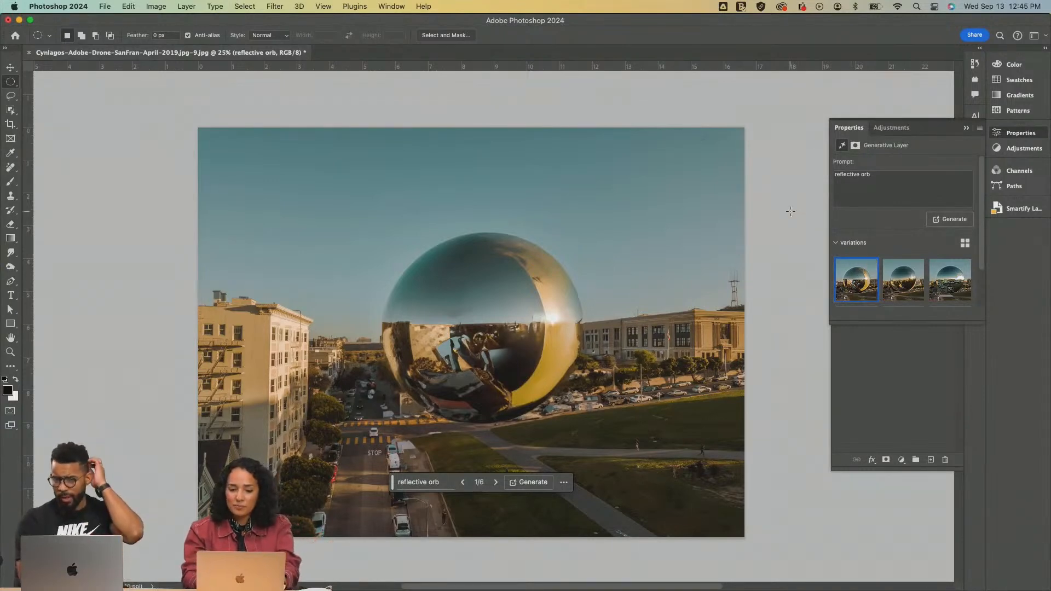
pyautogui.click(901, 295)
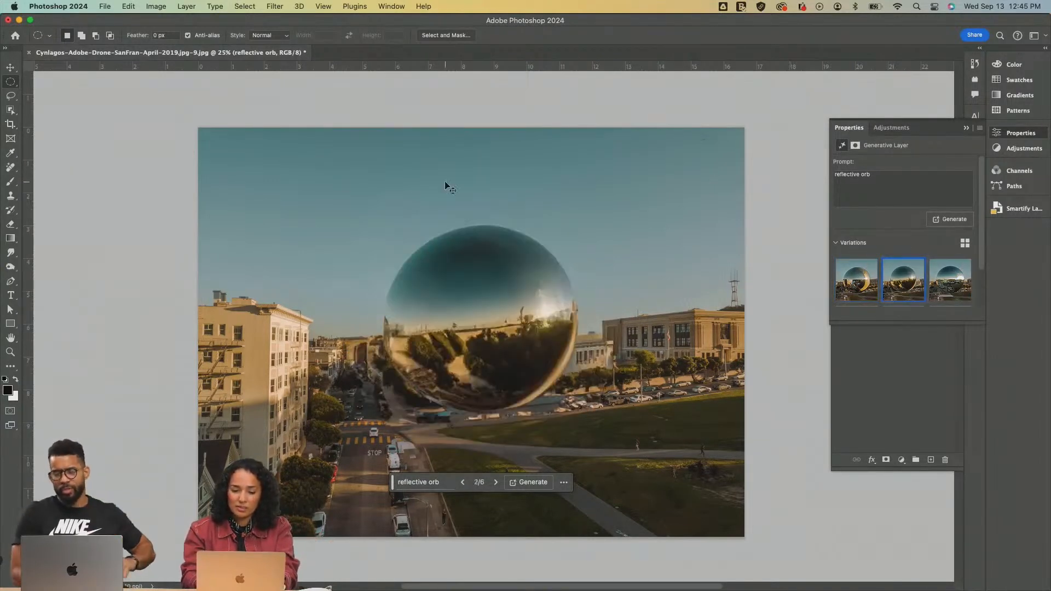
# Generate a further set of reflective orb variations, compare the new ones, and select the first
pyautogui.click(939, 220)
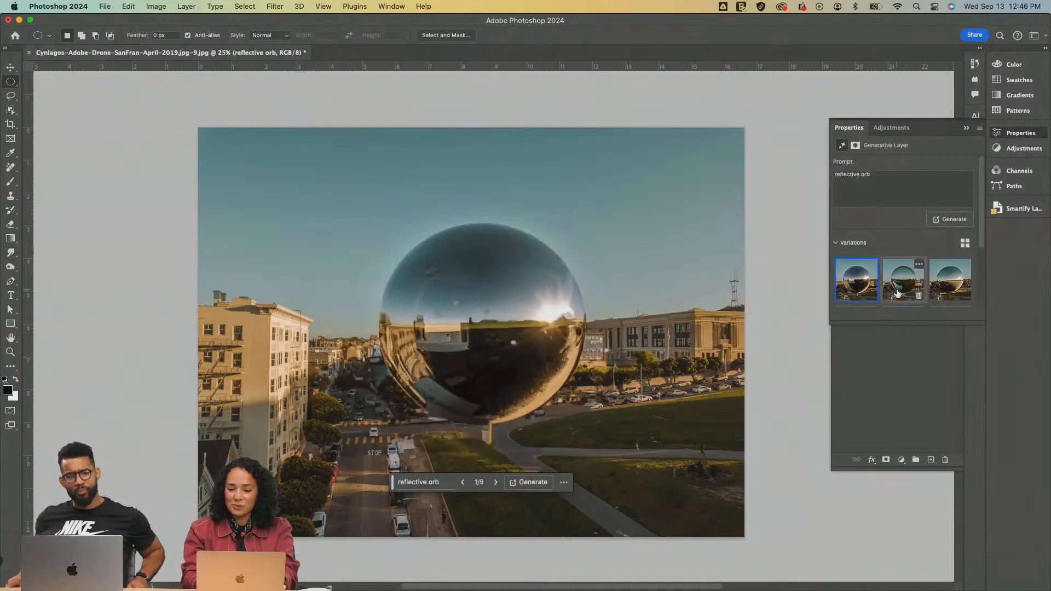
pyautogui.click(897, 293)
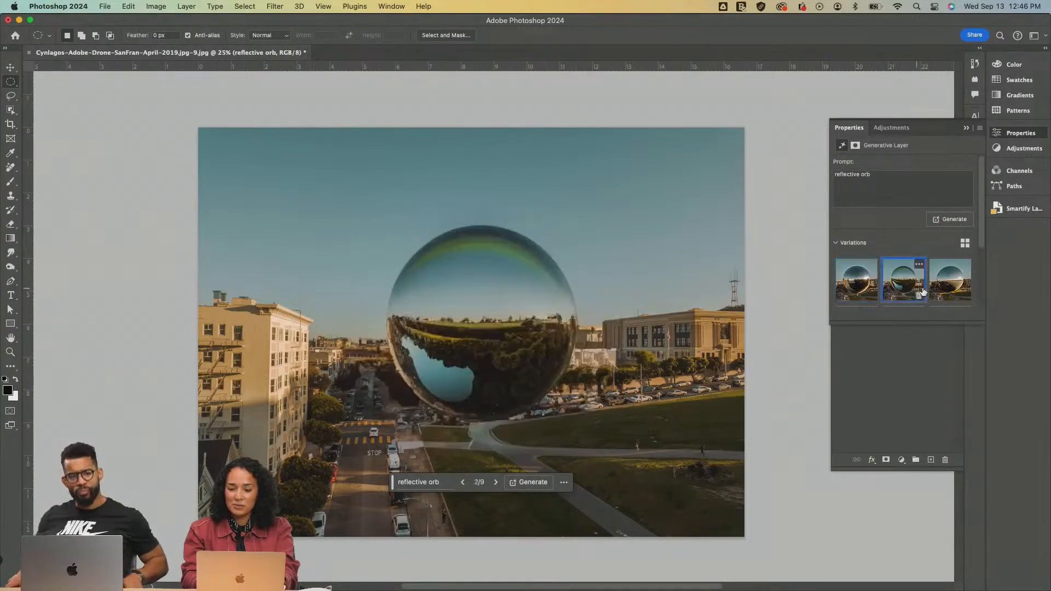
pyautogui.click(953, 285)
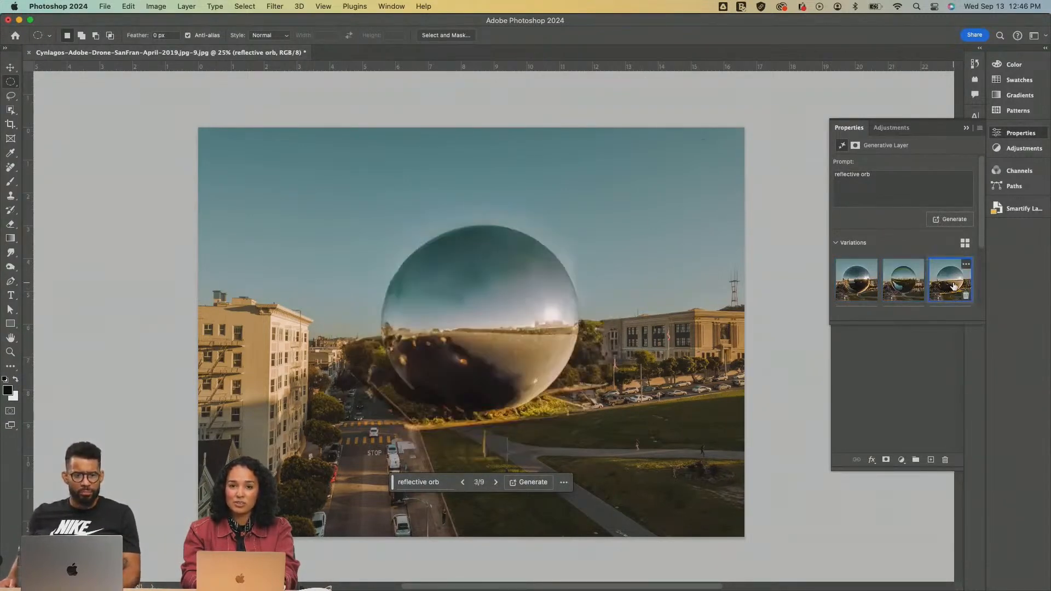
pyautogui.click(900, 285)
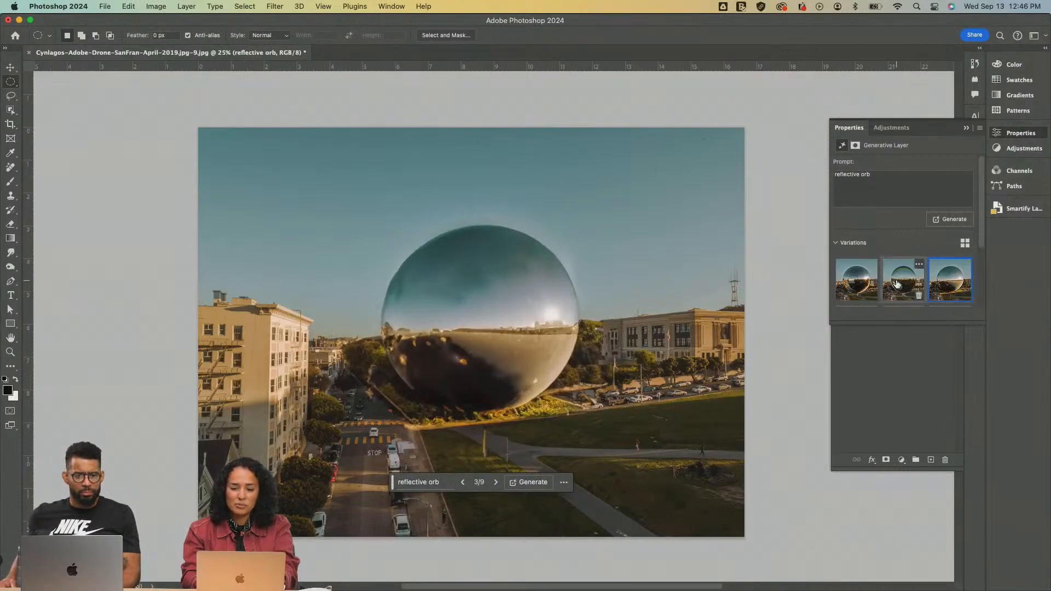
pyautogui.click(855, 281)
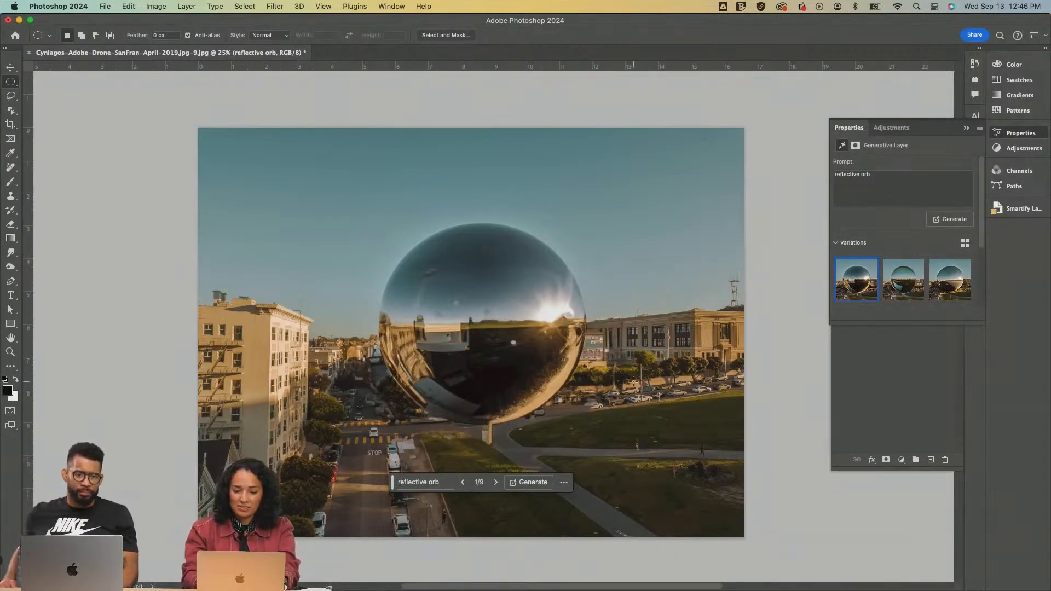
# Preview IMG_4347.CR2 from the Image reference folder and open it through Camera Raw with its default settings
pyautogui.press('super+o')
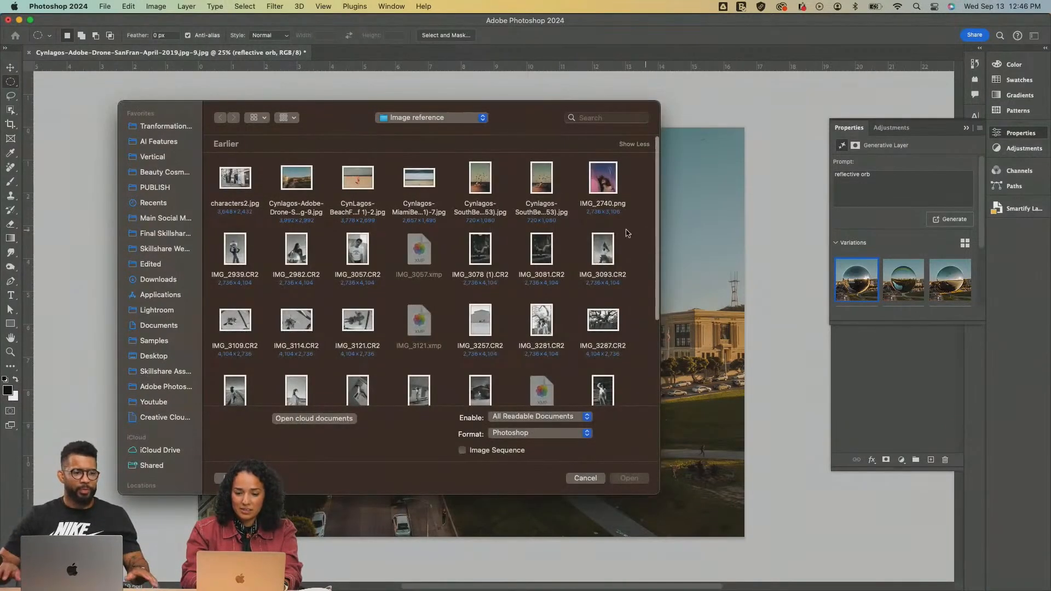
pyautogui.scroll(-3, 611, 249)
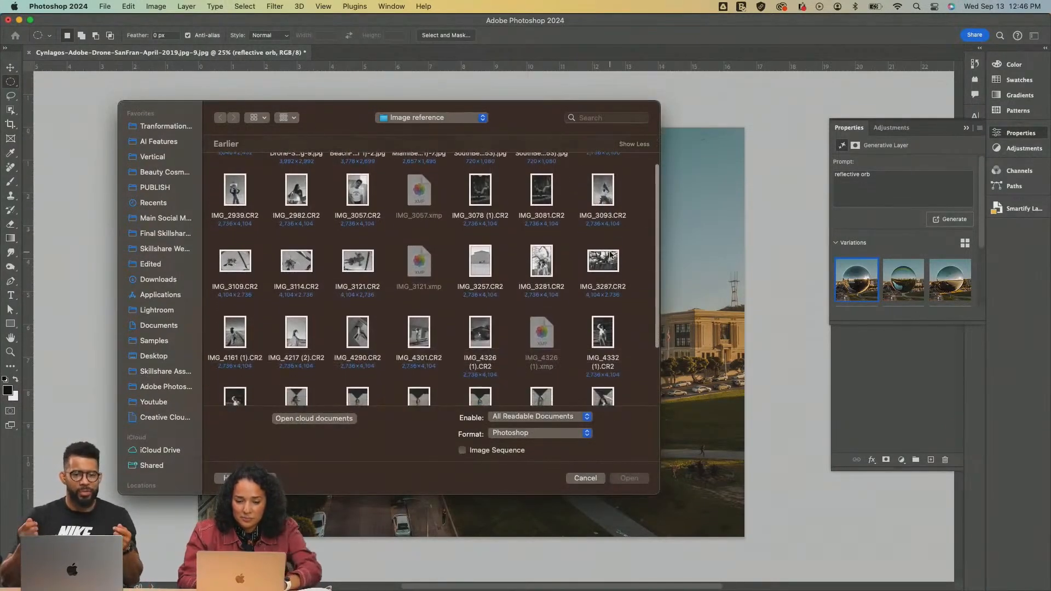
pyautogui.click(605, 261)
pyautogui.scroll(-4, 605, 261)
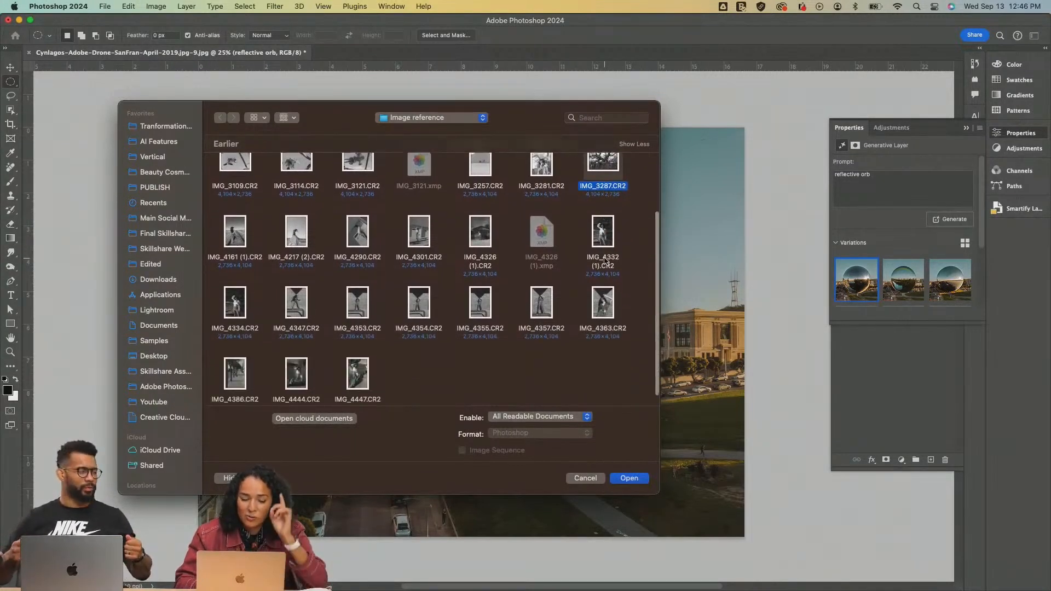
pyautogui.click(300, 299)
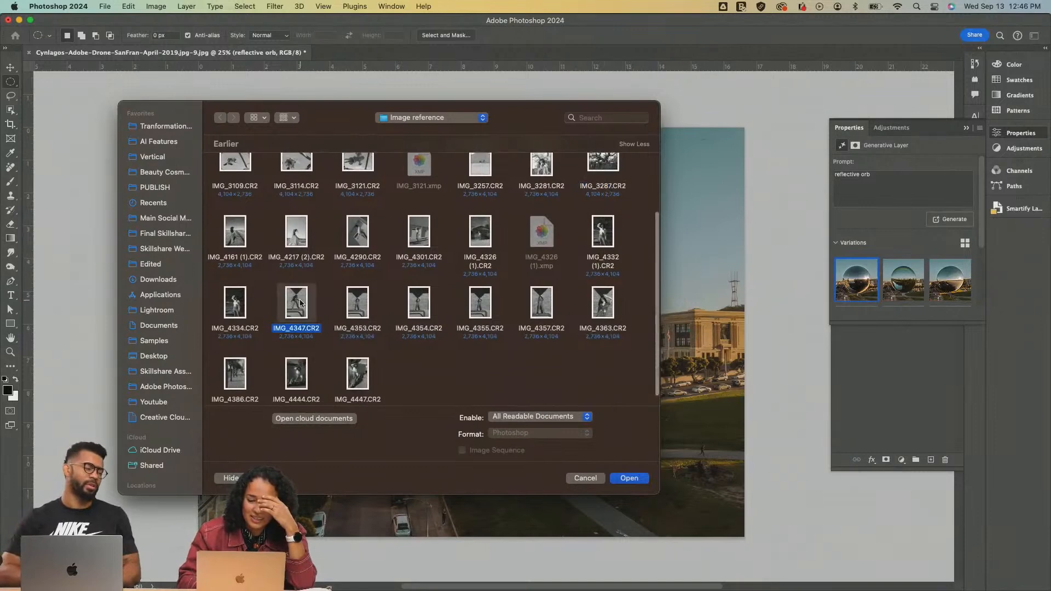
pyautogui.press('space')
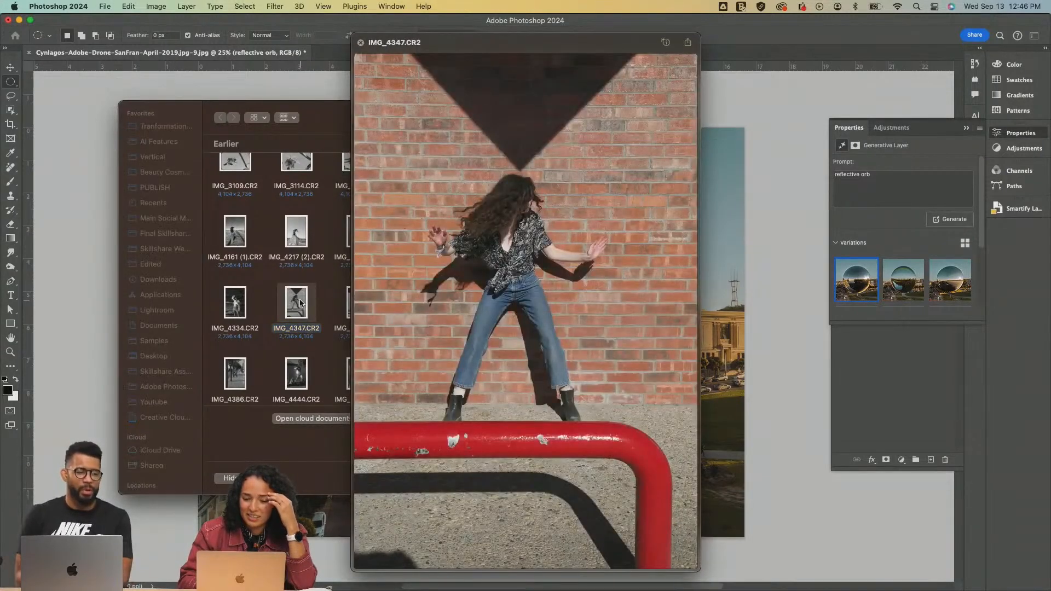
pyautogui.press('space')
pyautogui.press('Escape')
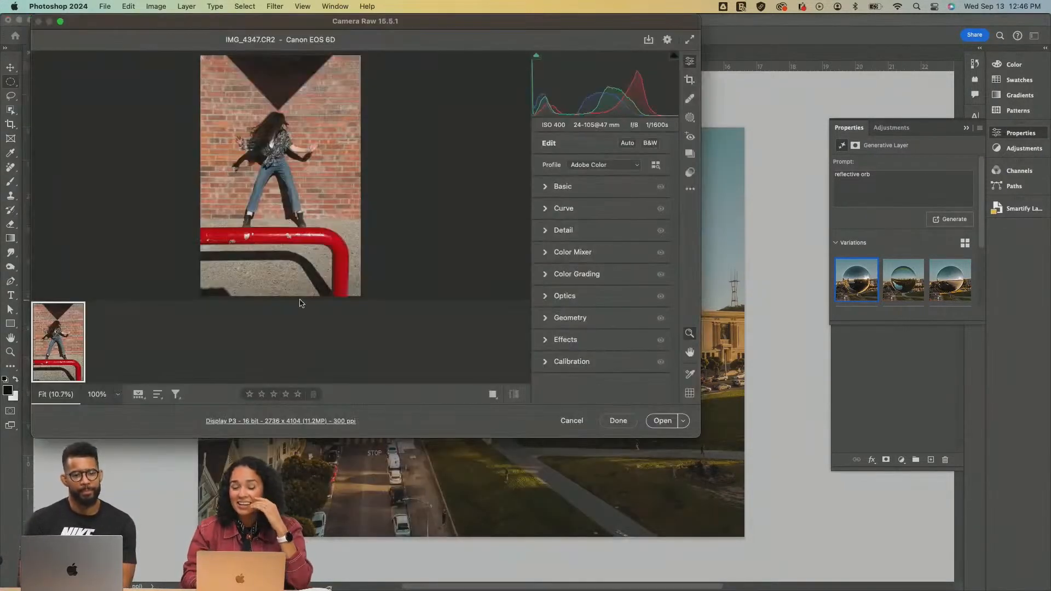
pyautogui.click(662, 422)
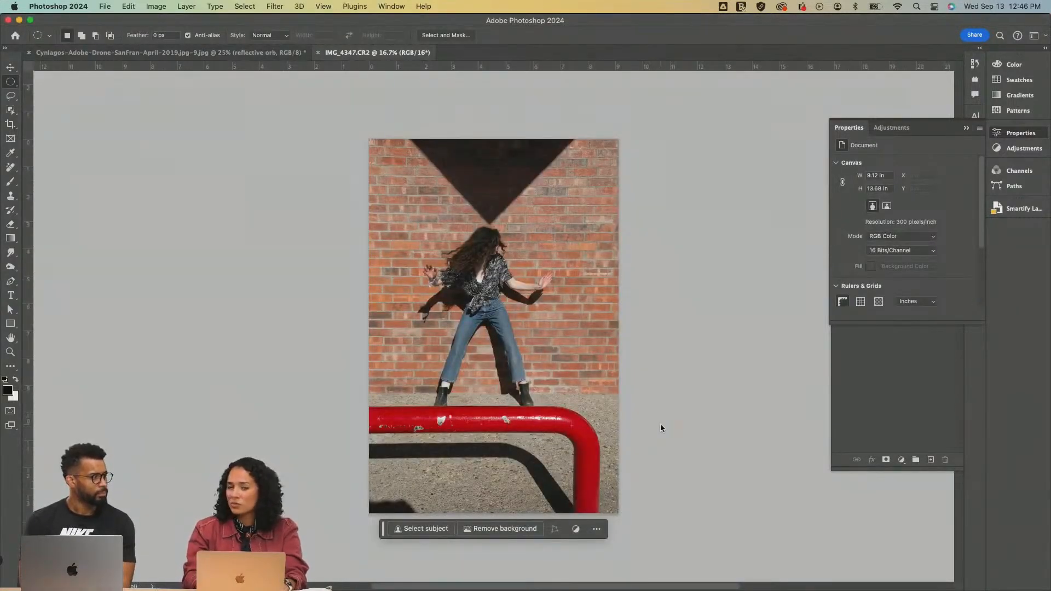
# Examine the photo up close, checking the red rail, the woman's boots, the brick wall and the shadows
pyautogui.press('z')
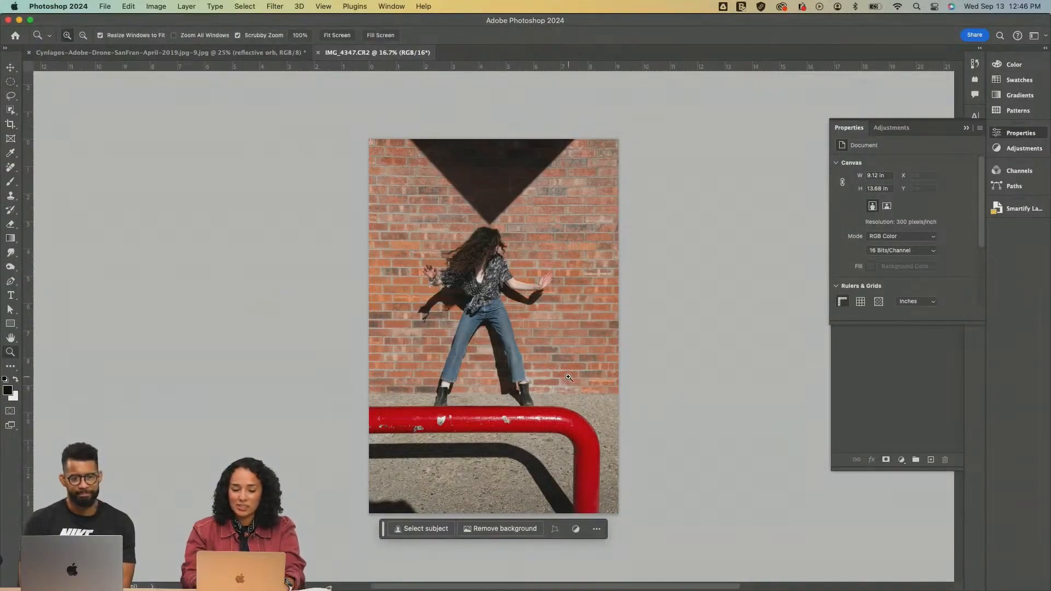
pyautogui.click(563, 408)
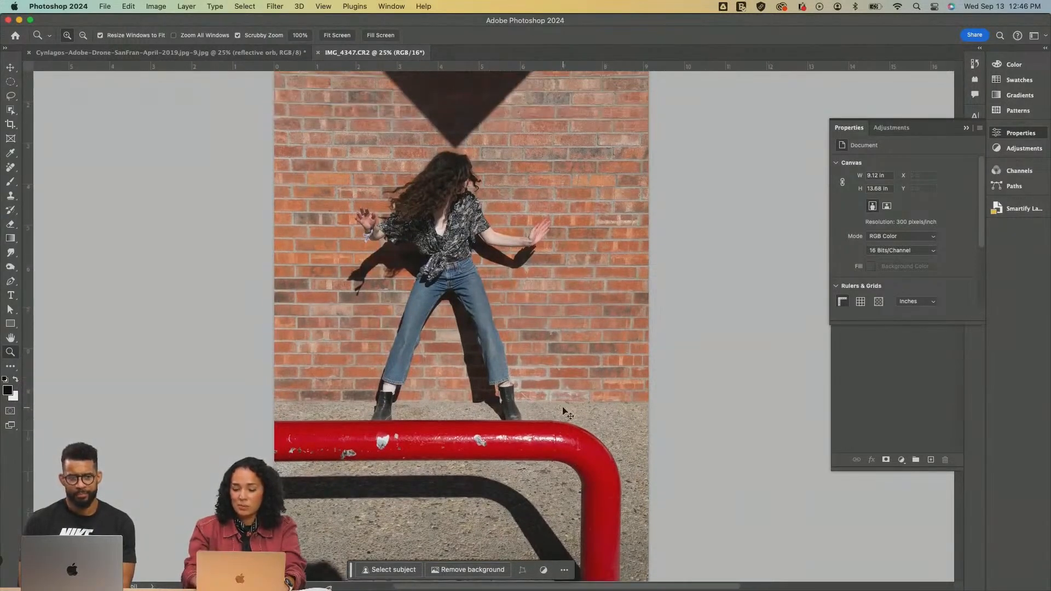
pyautogui.press('super+minus')
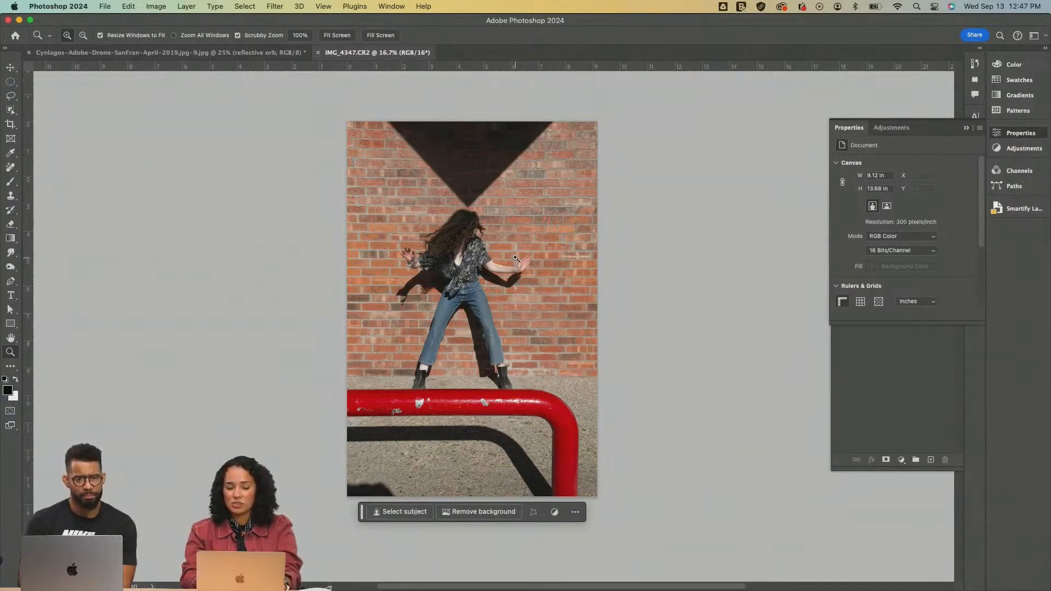
pyautogui.moveTo(462, 146); pyautogui.dragTo(465, 150)
pyautogui.scroll(-10, 465, 150)
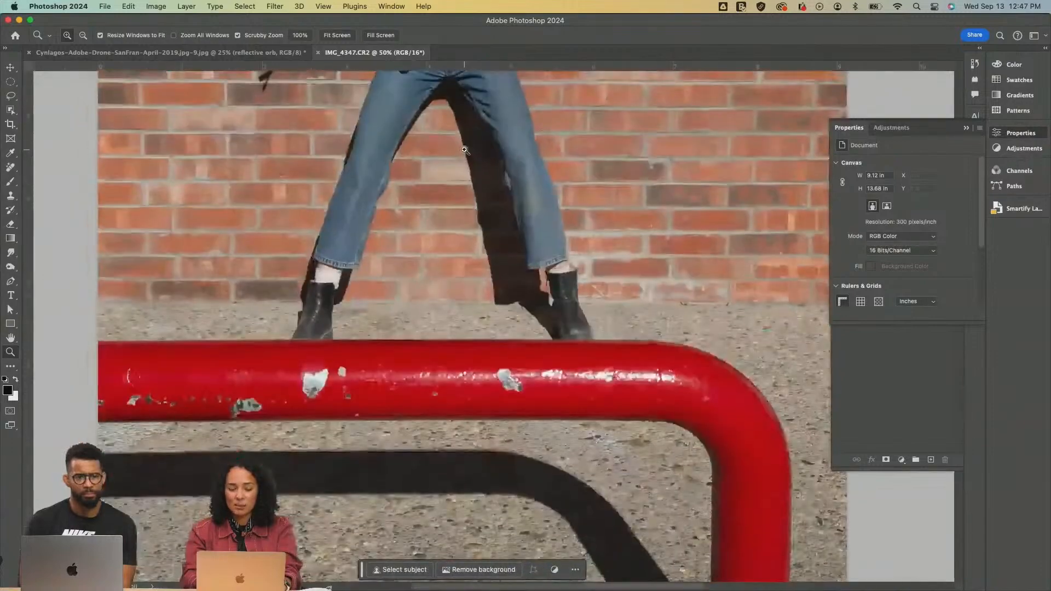
pyautogui.scroll(-2, 576, 498)
pyautogui.moveTo(576, 498); pyautogui.dragTo(542, 544)
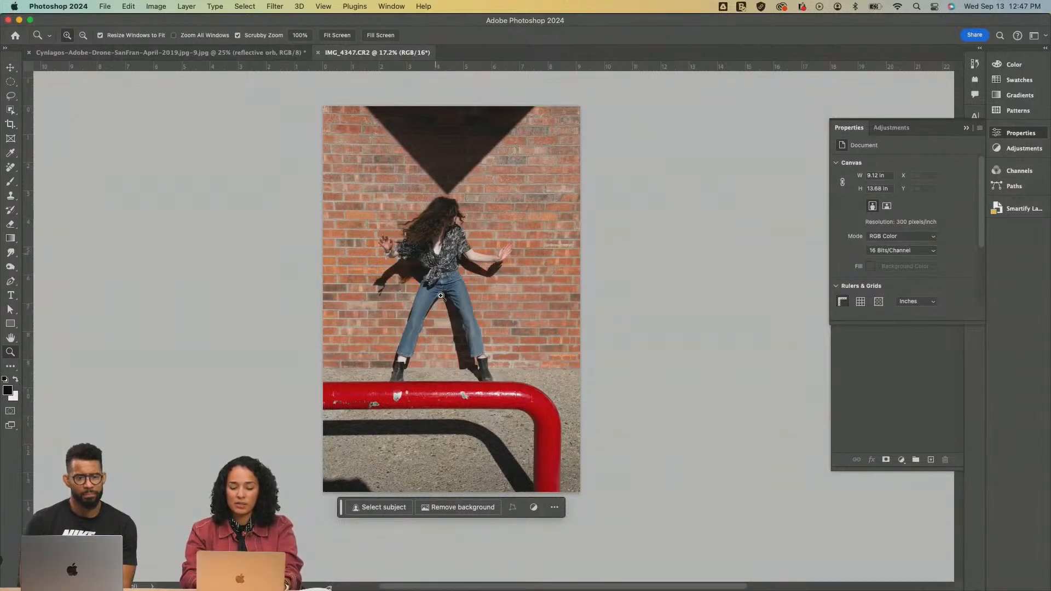
pyautogui.moveTo(469, 381); pyautogui.dragTo(469, 382)
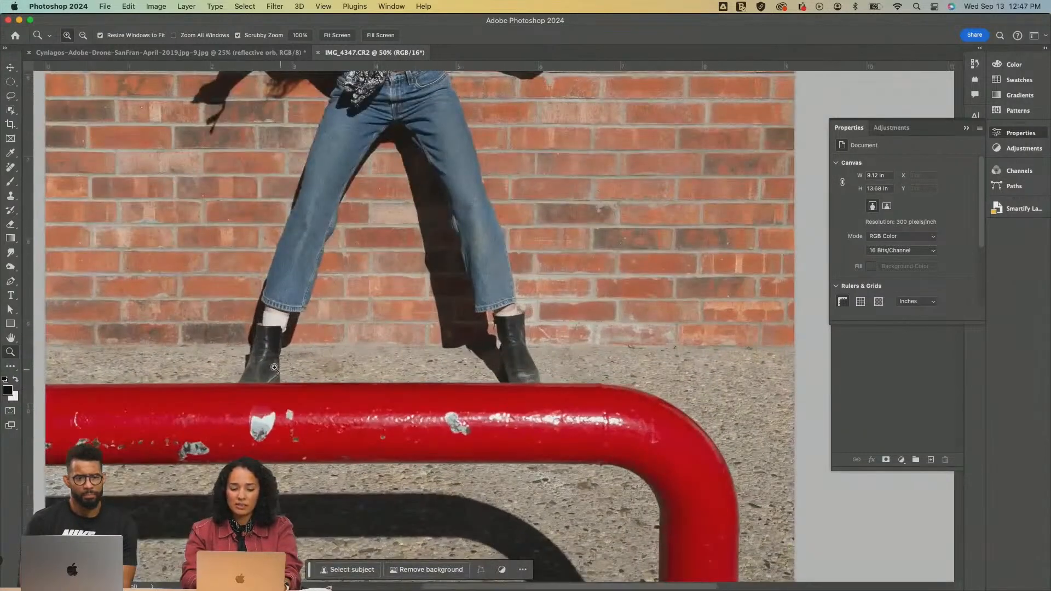
pyautogui.keyDown('alt'); pyautogui.click(492, 441); pyautogui.keyUp('alt')
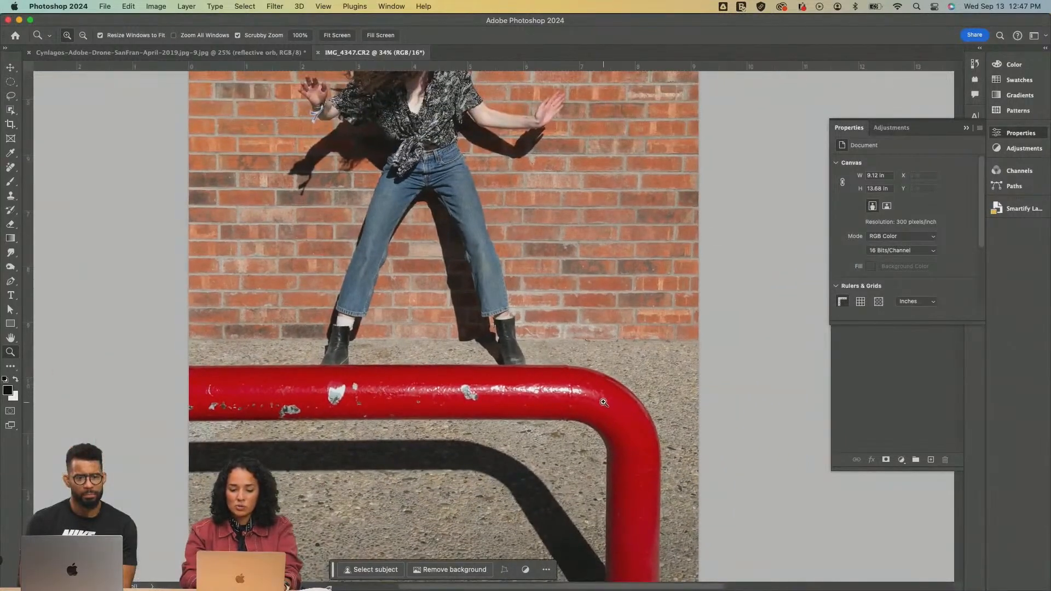
pyautogui.press('alt')
pyautogui.scroll(10, 594, 388)
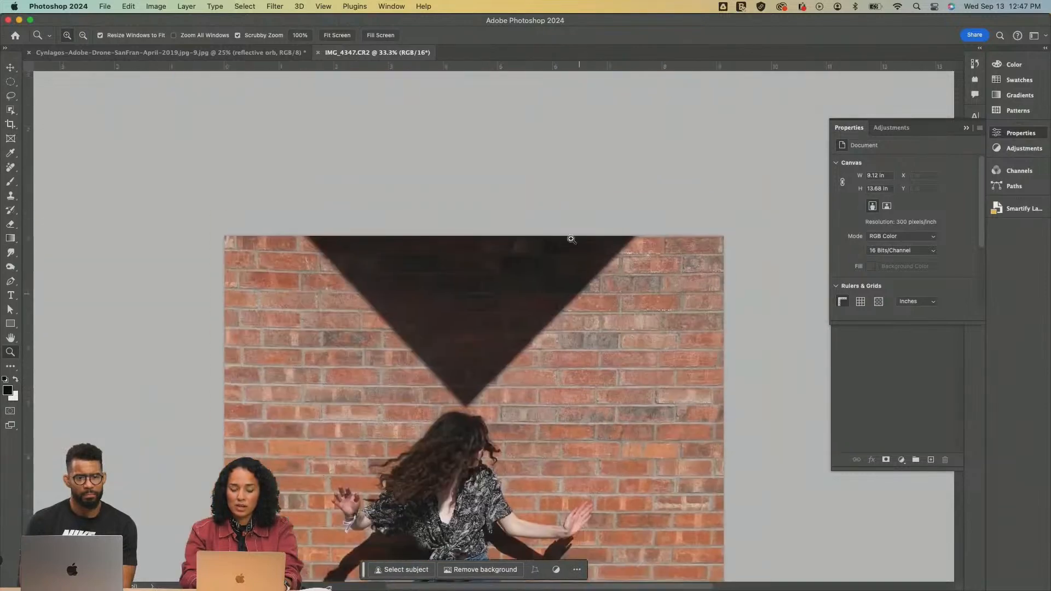
pyautogui.scroll(-5, 554, 306)
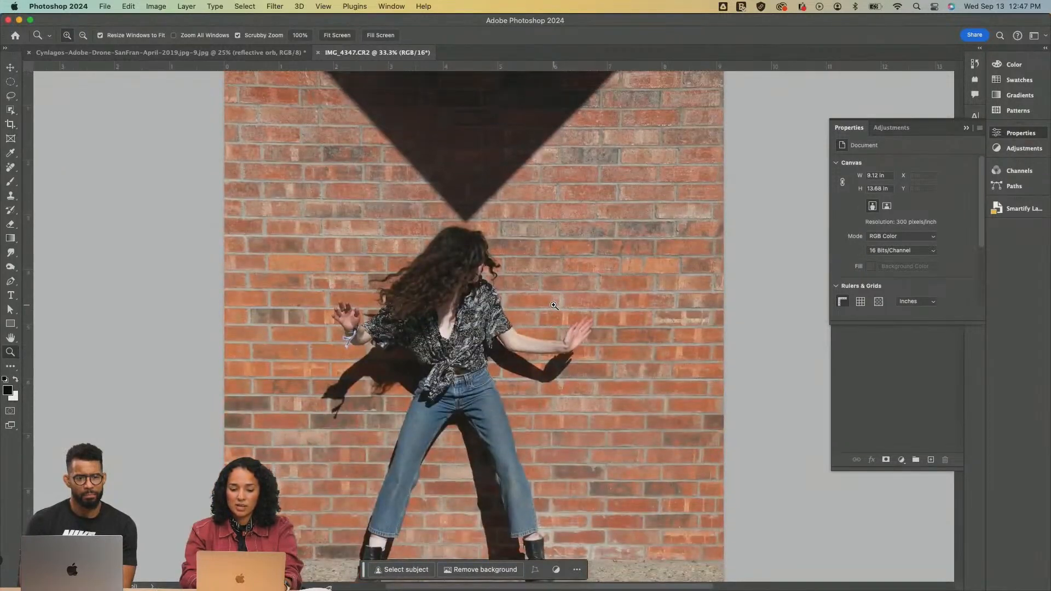
pyautogui.scroll(-6, 555, 305)
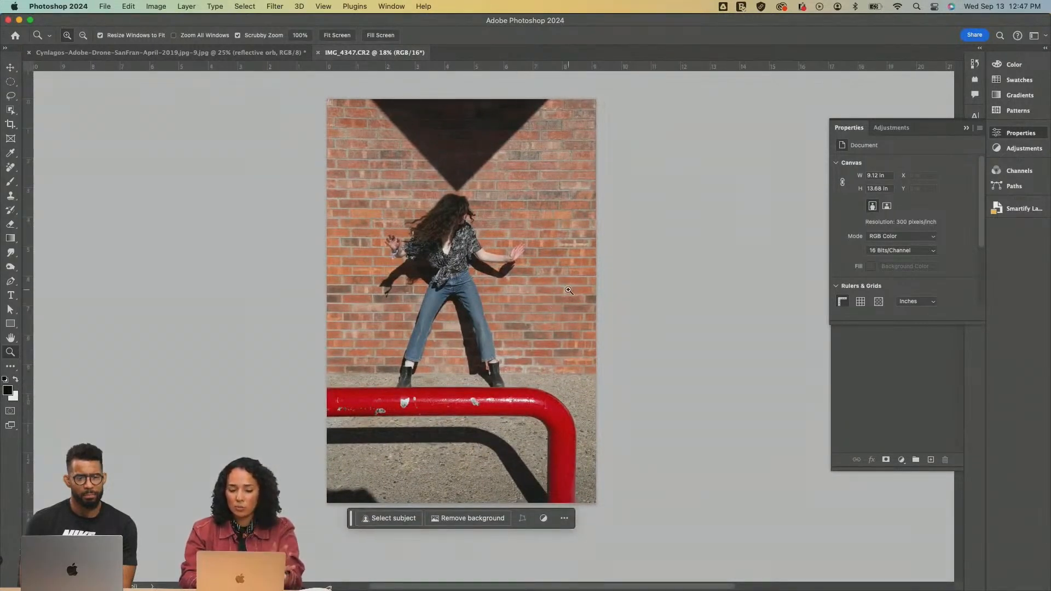
pyautogui.click(573, 290)
pyautogui.scroll(-3, 569, 290)
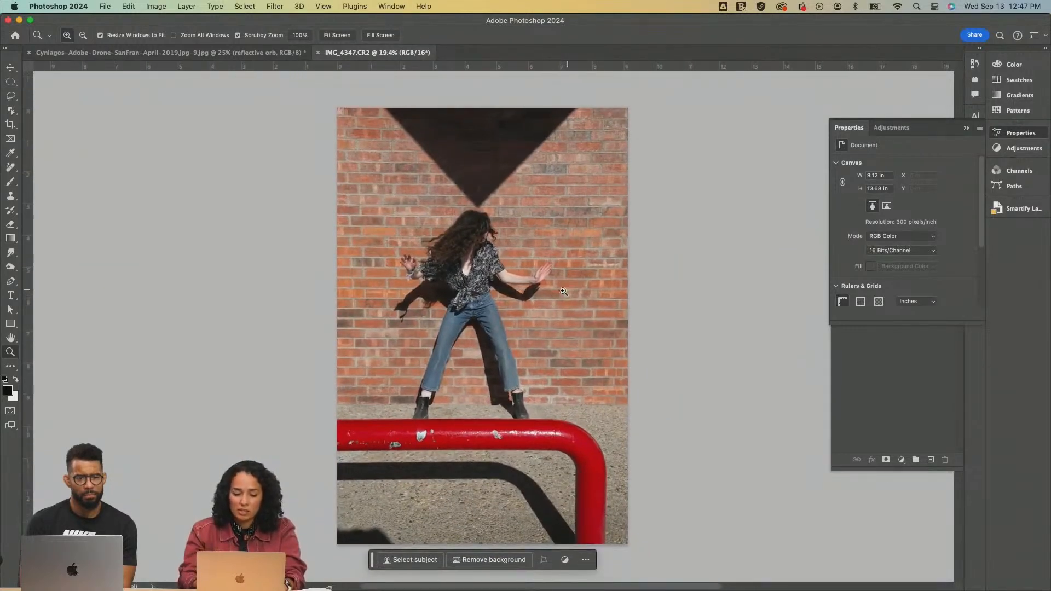
# Lasso loosely around the red rail and its shadow, replace them using Generative Fill without a prompt, and choose the second variation
pyautogui.click(11, 96)
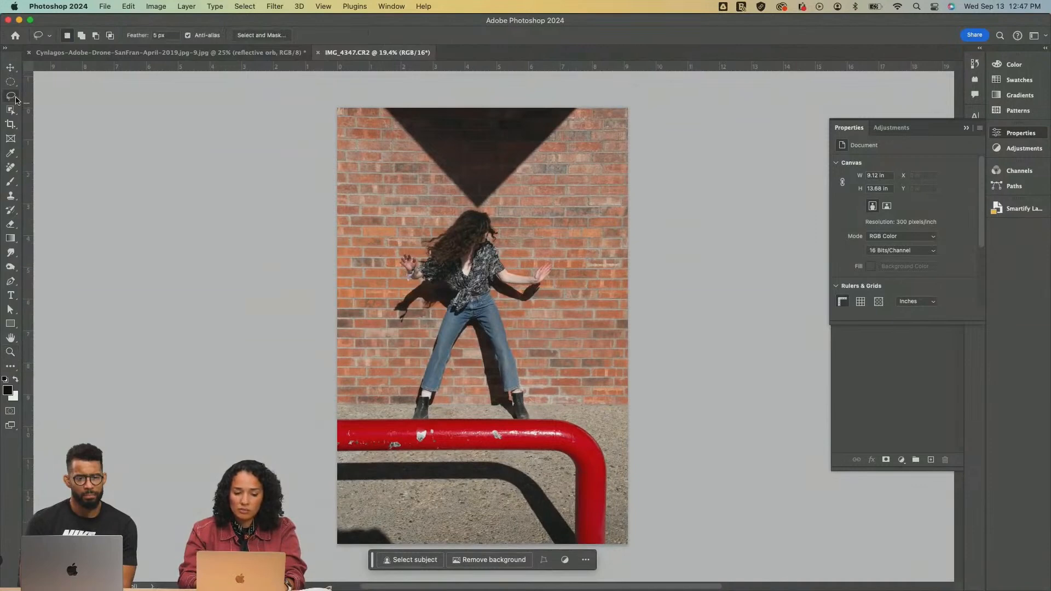
pyautogui.moveTo(588, 419)
pyautogui.mouseDown()
pyautogui.moveTo(340, 420)
pyautogui.moveTo(317, 465)
pyautogui.mouseUp()
pyautogui.moveTo(386, 511); pyautogui.dragTo(462, 502)
pyautogui.moveTo(503, 536)
pyautogui.mouseDown()
pyautogui.moveTo(579, 550)
pyautogui.moveTo(627, 535)
pyautogui.moveTo(617, 498)
pyautogui.mouseUp()
pyautogui.moveTo(587, 423); pyautogui.dragTo(587, 419)
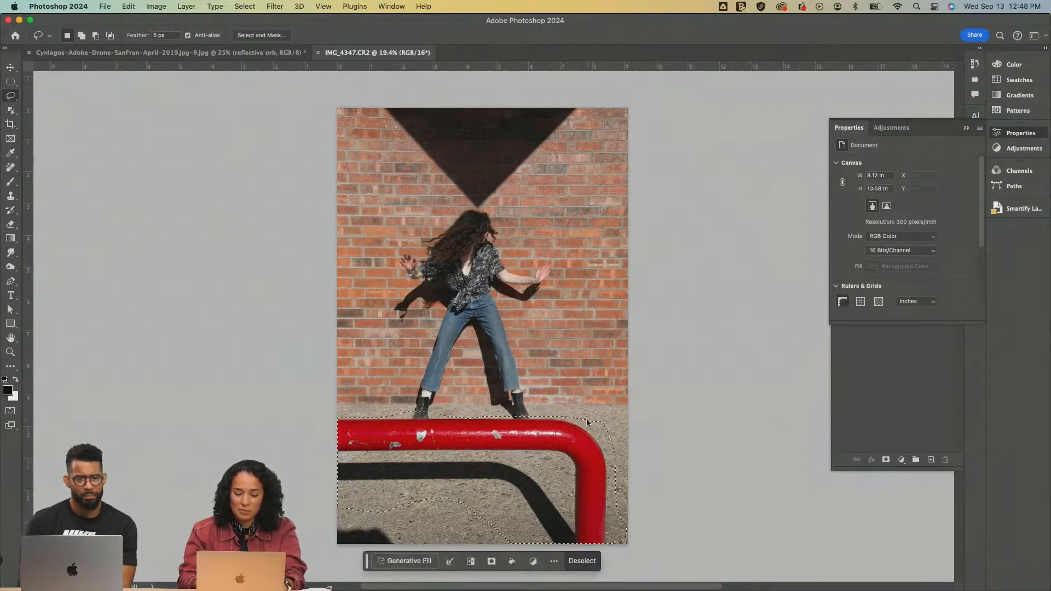
pyautogui.click(406, 563)
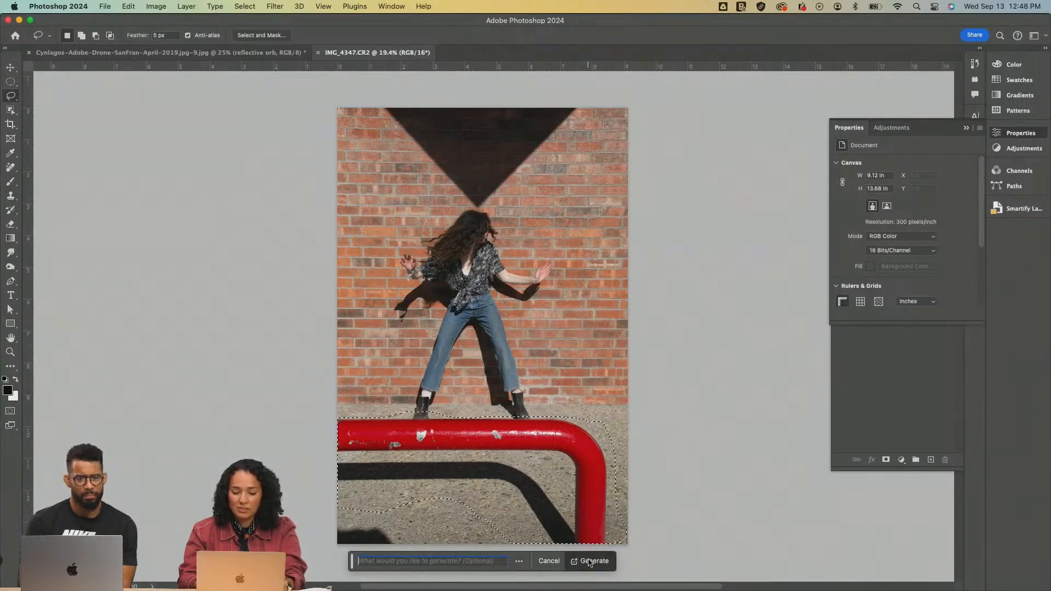
pyautogui.click(582, 562)
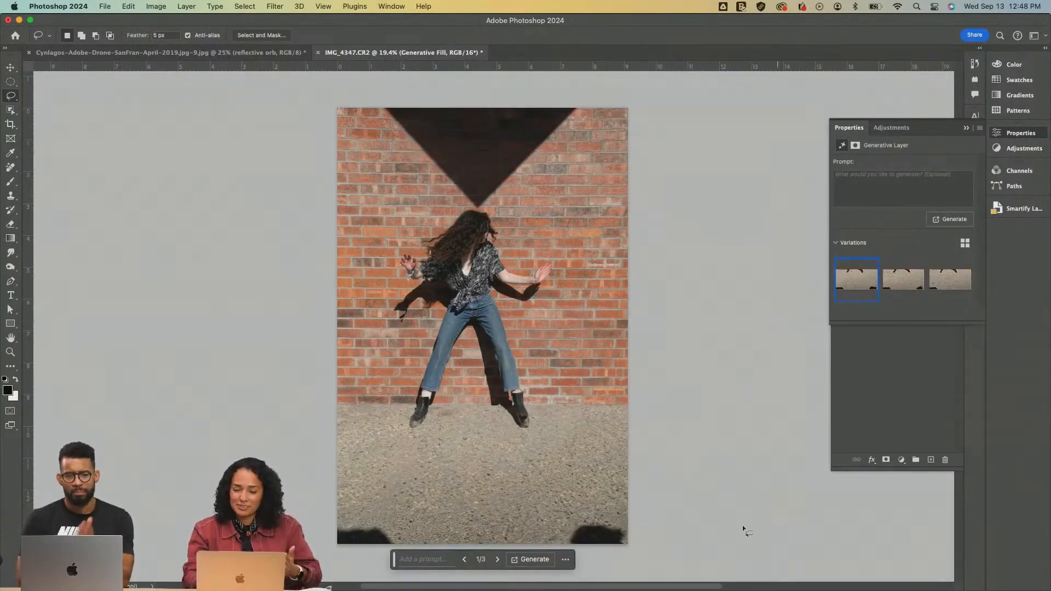
pyautogui.click(900, 289)
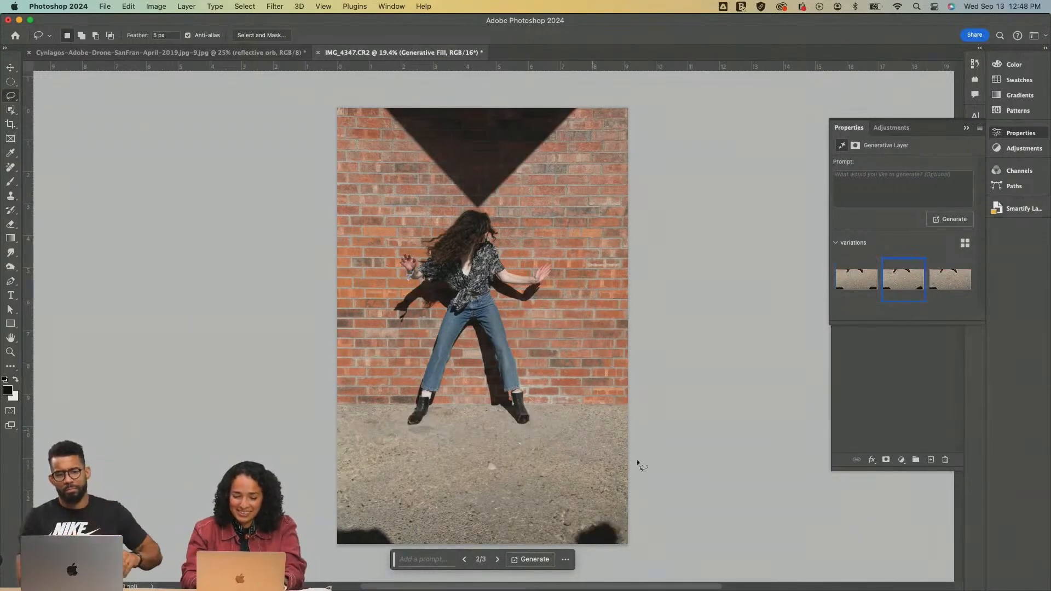
# Lasso the dark shadows in both lower corners of the photo and remove them using Generative Fill without a prompt
pyautogui.moveTo(616, 505)
pyautogui.mouseDown()
pyautogui.moveTo(558, 538)
pyautogui.moveTo(594, 552)
pyautogui.moveTo(633, 528)
pyautogui.moveTo(615, 505)
pyautogui.mouseUp()
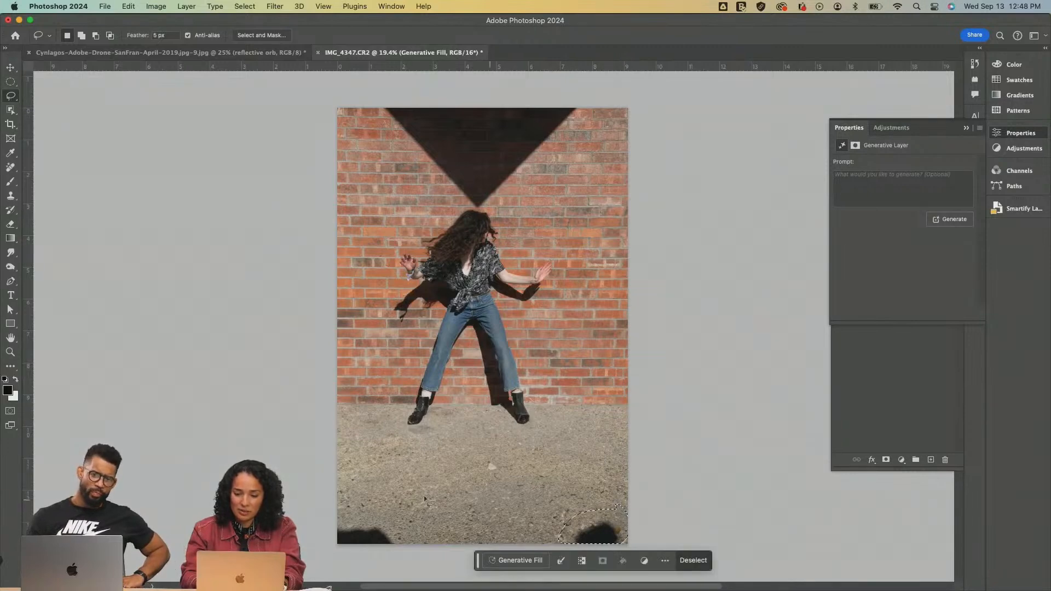
pyautogui.moveTo(318, 544)
pyautogui.mouseDown()
pyautogui.moveTo(409, 553)
pyautogui.moveTo(405, 512)
pyautogui.mouseUp()
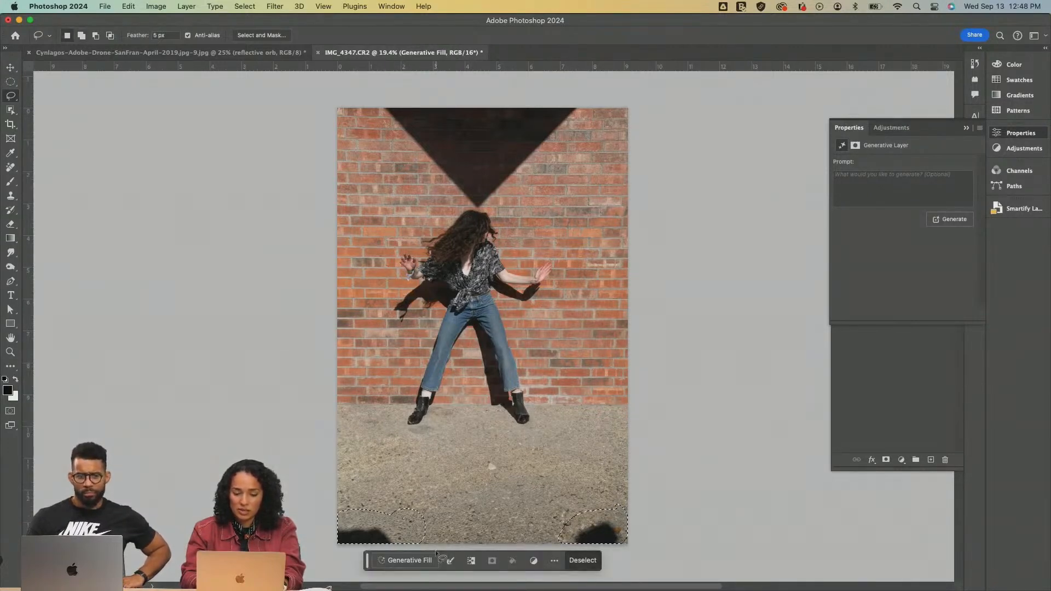
pyautogui.click(408, 560)
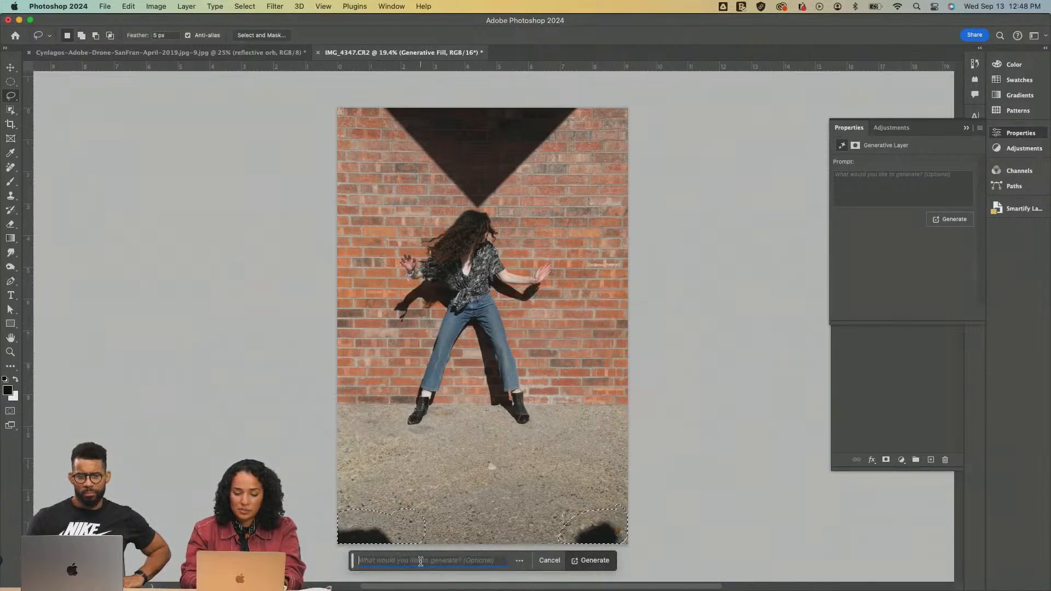
pyautogui.click(586, 561)
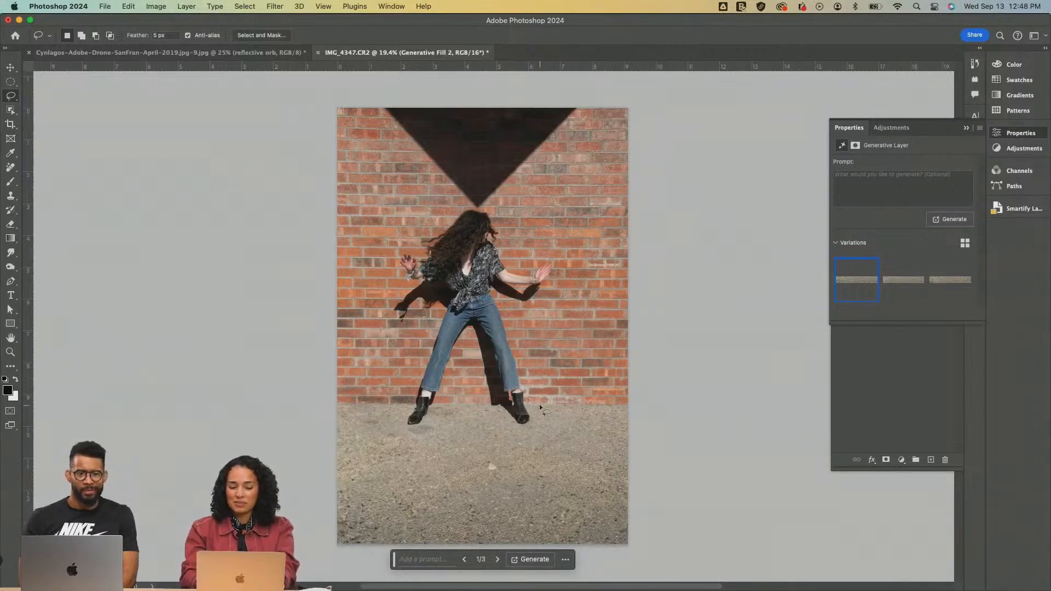
# Extend the photo on both sides to a 1:1 (Square) crop at its full height using Generative Expand without a prompt
pyautogui.scroll(-1, 539, 403)
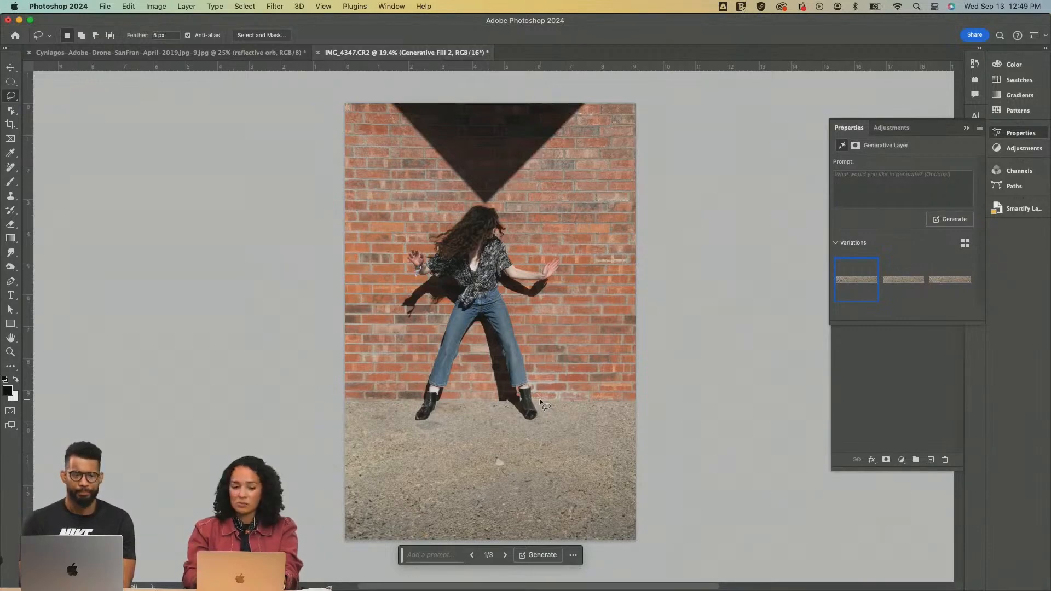
pyautogui.scroll(1, 551, 455)
pyautogui.scroll(5, 551, 455)
pyautogui.scroll(-6, 551, 455)
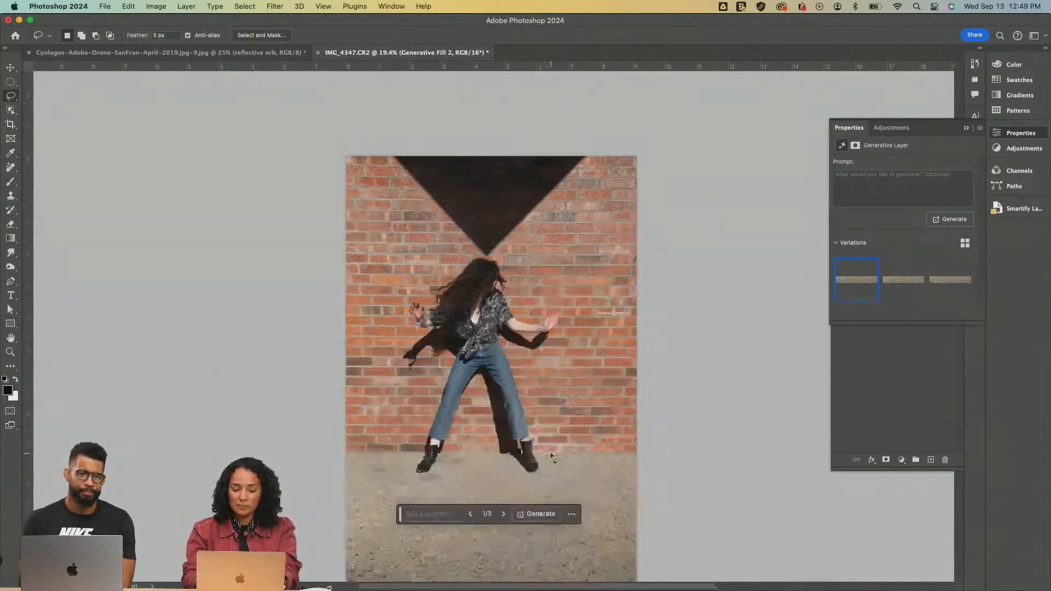
pyautogui.scroll(1, 551, 455)
pyautogui.press('c')
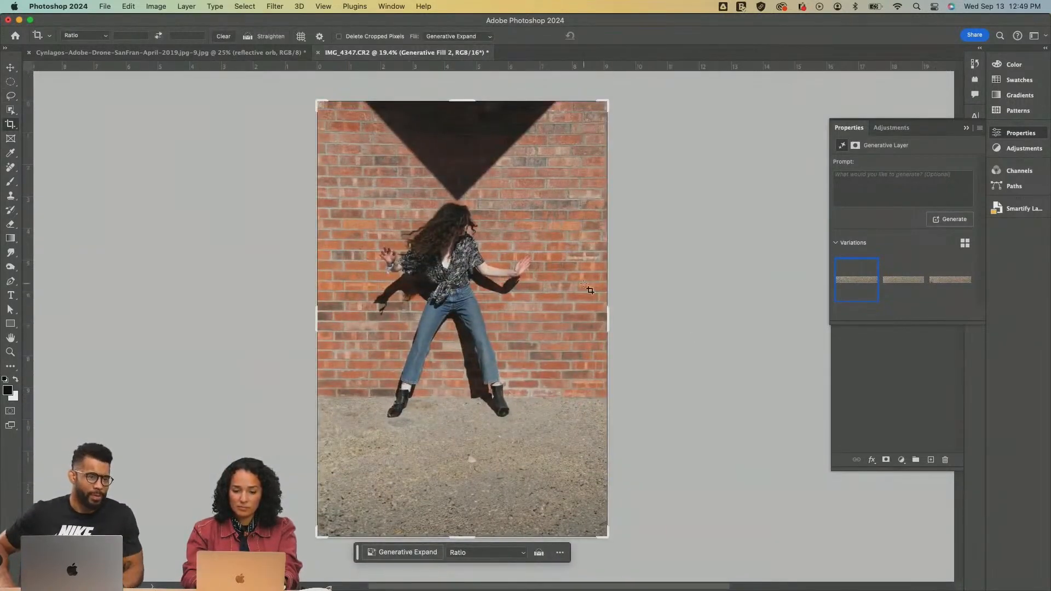
pyautogui.click(88, 36)
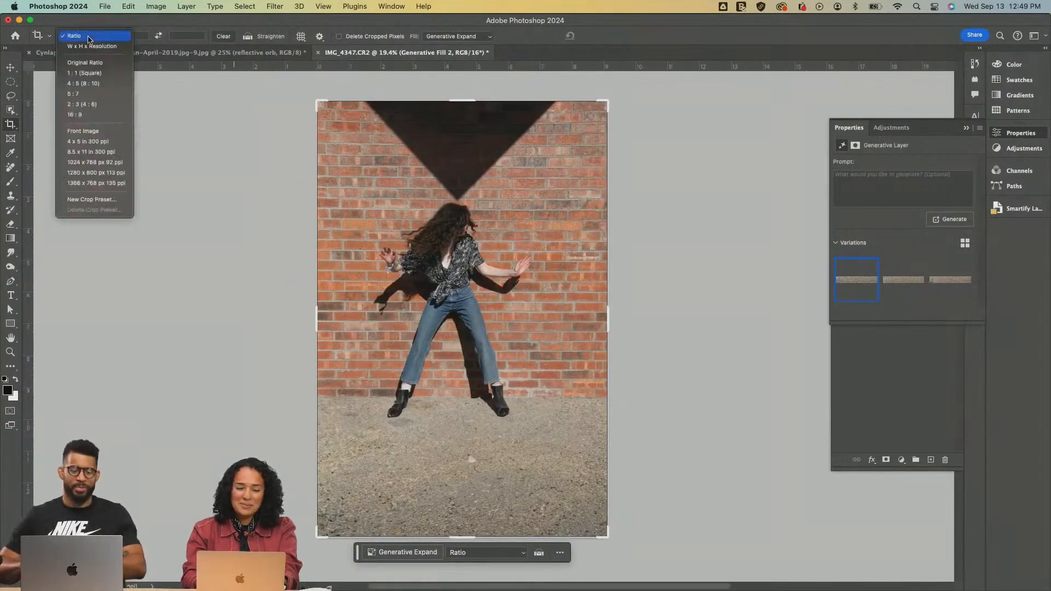
pyautogui.click(85, 73)
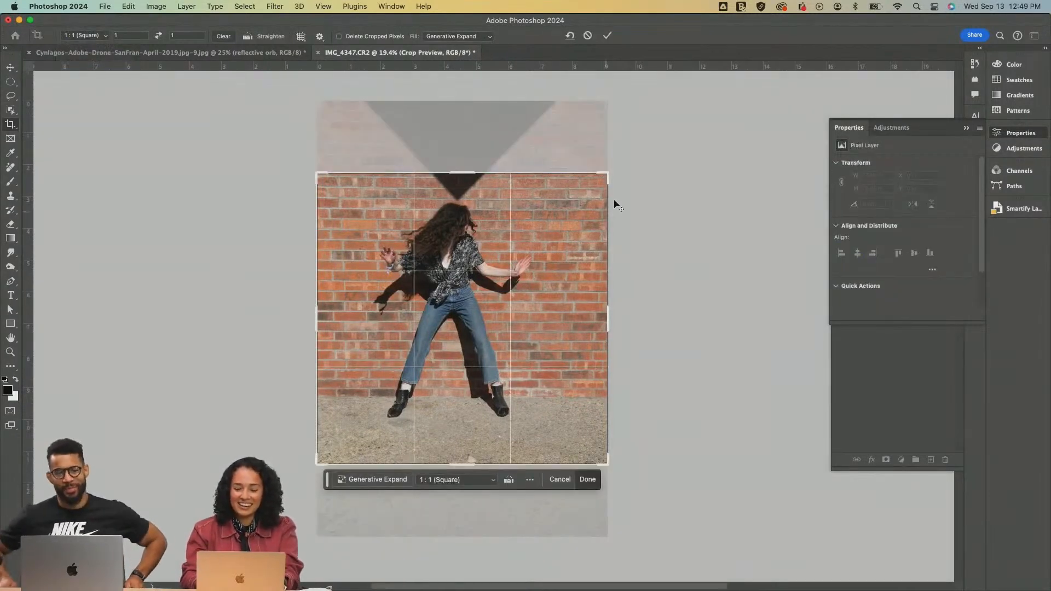
pyautogui.moveTo(606, 173); pyautogui.dragTo(701, 129)
pyautogui.click(561, 268)
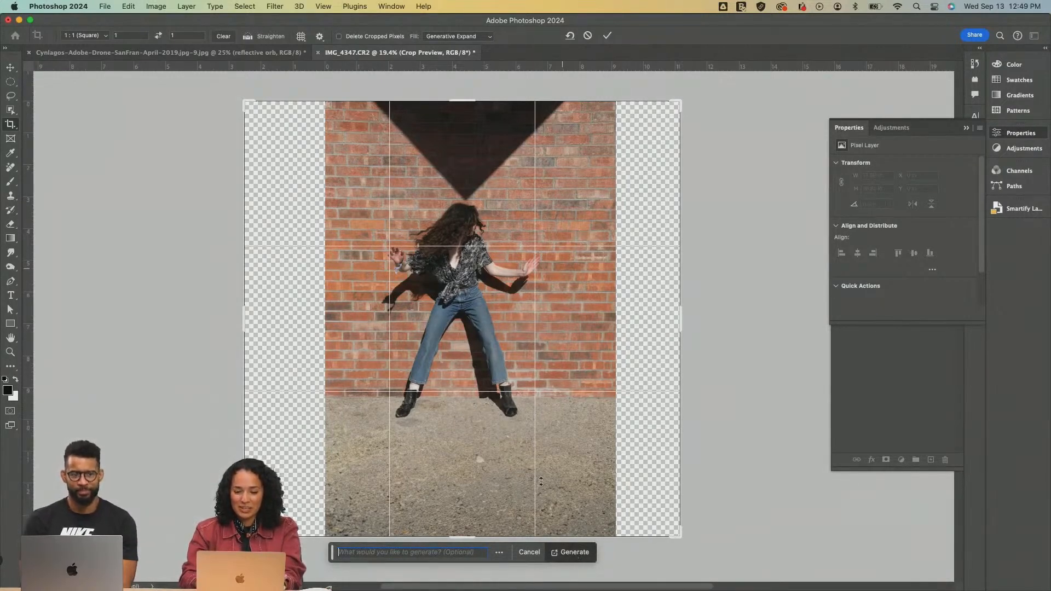
pyautogui.click(607, 36)
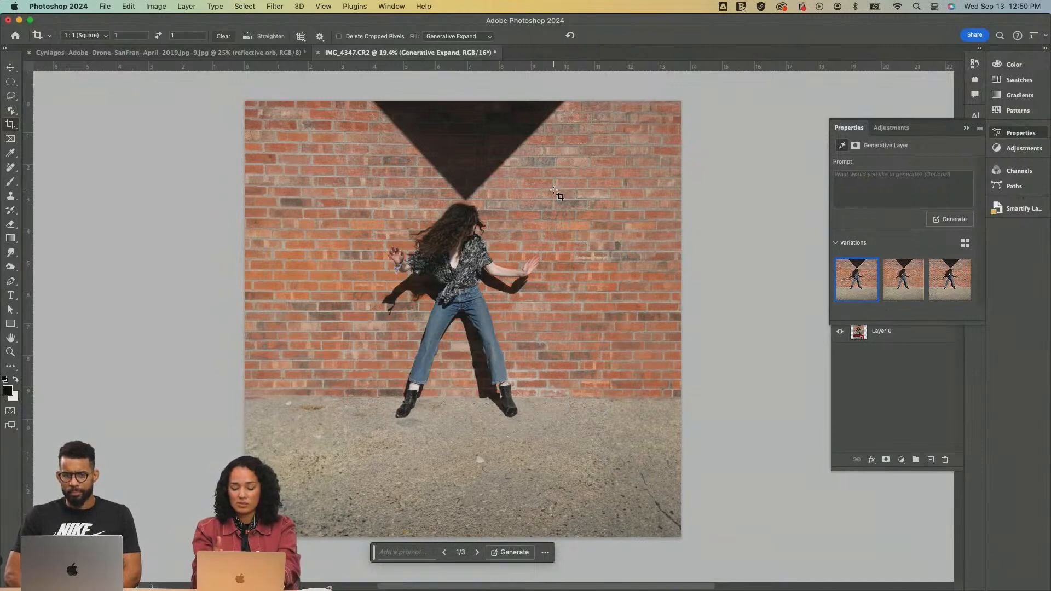
pyautogui.press('v')
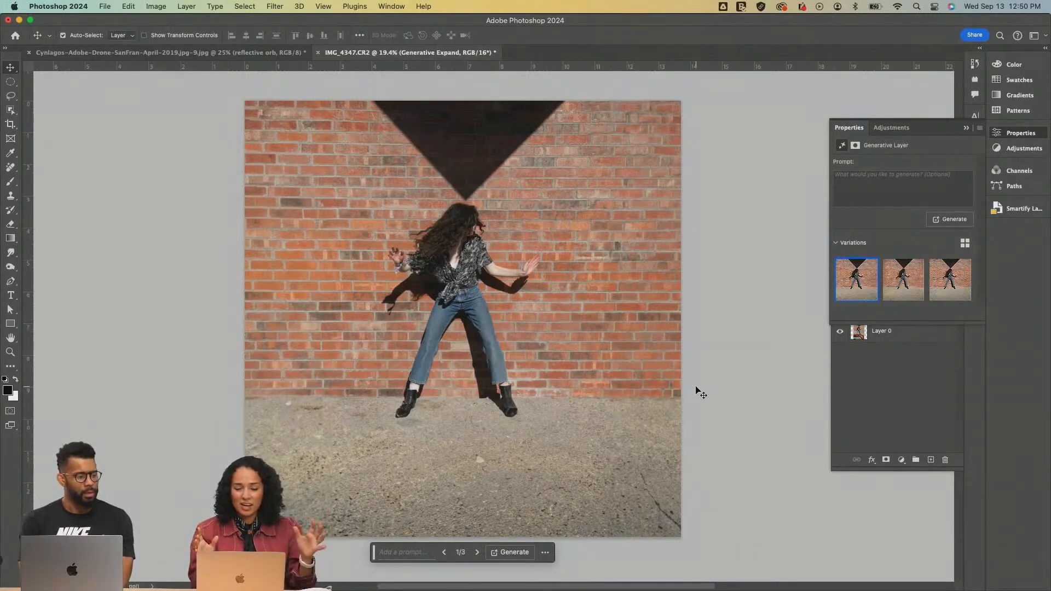
# Select an ellipse about 11.1 in by 3 in on the pavement below the woman and generate a fill with the prompt "reflection"
pyautogui.press('m')
pyautogui.moveTo(259, 395); pyautogui.dragTo(654, 562)
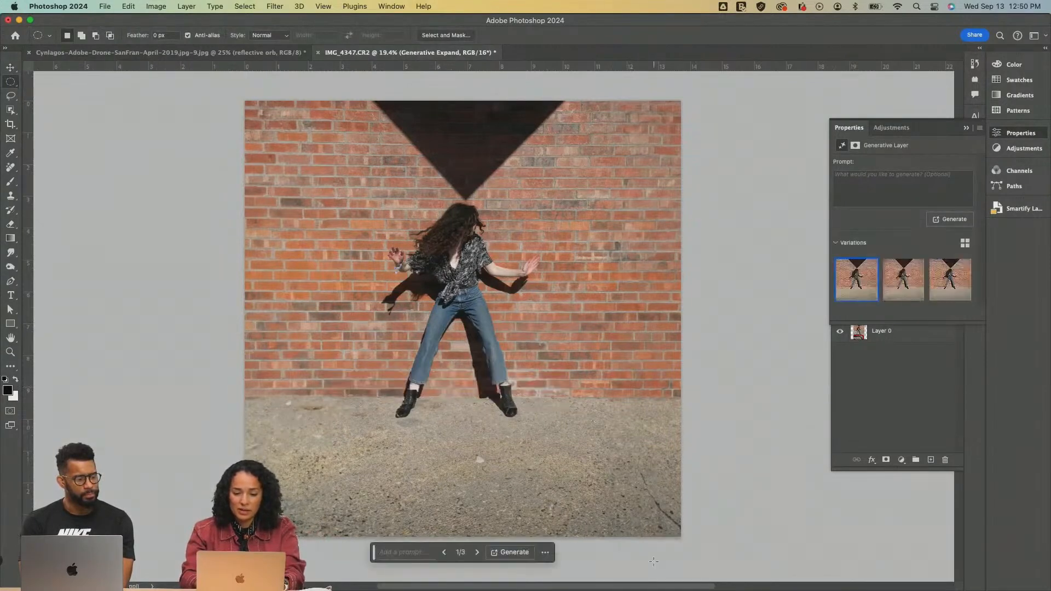
pyautogui.moveTo(281, 421); pyautogui.dragTo(635, 520)
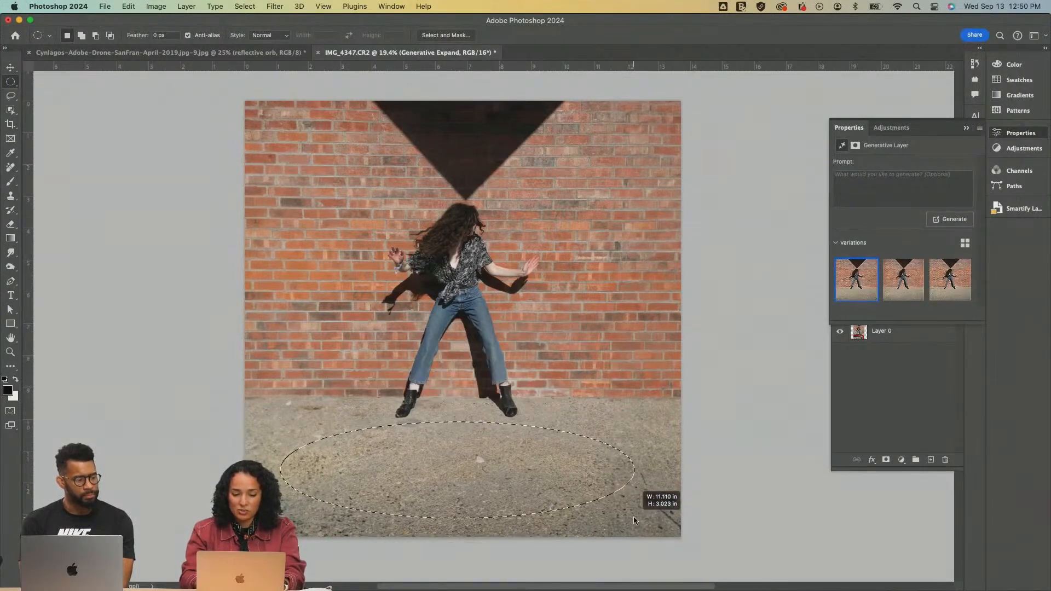
pyautogui.click(396, 540)
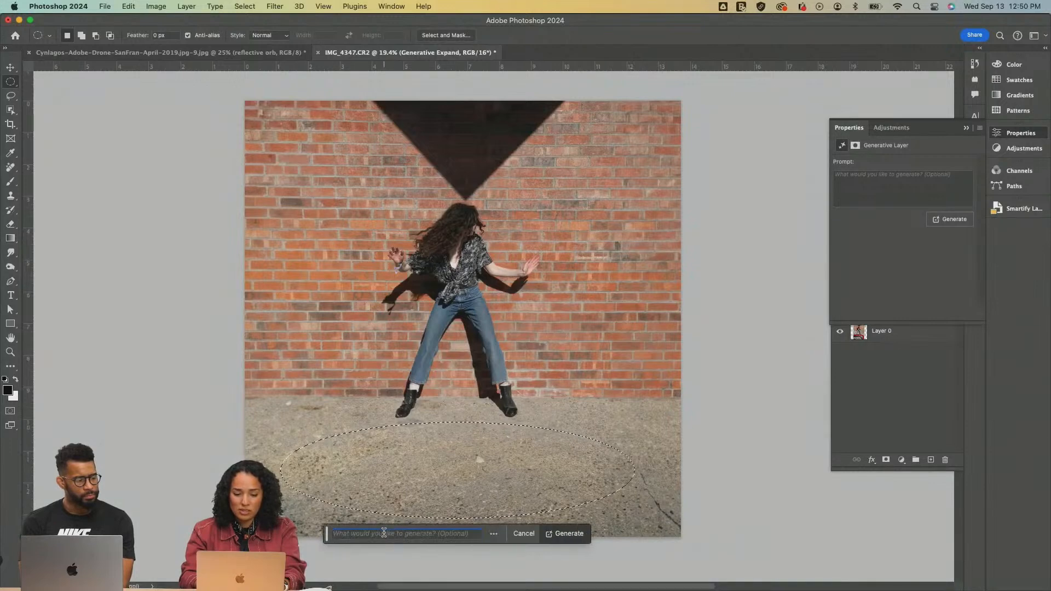
pyautogui.write('reflection')
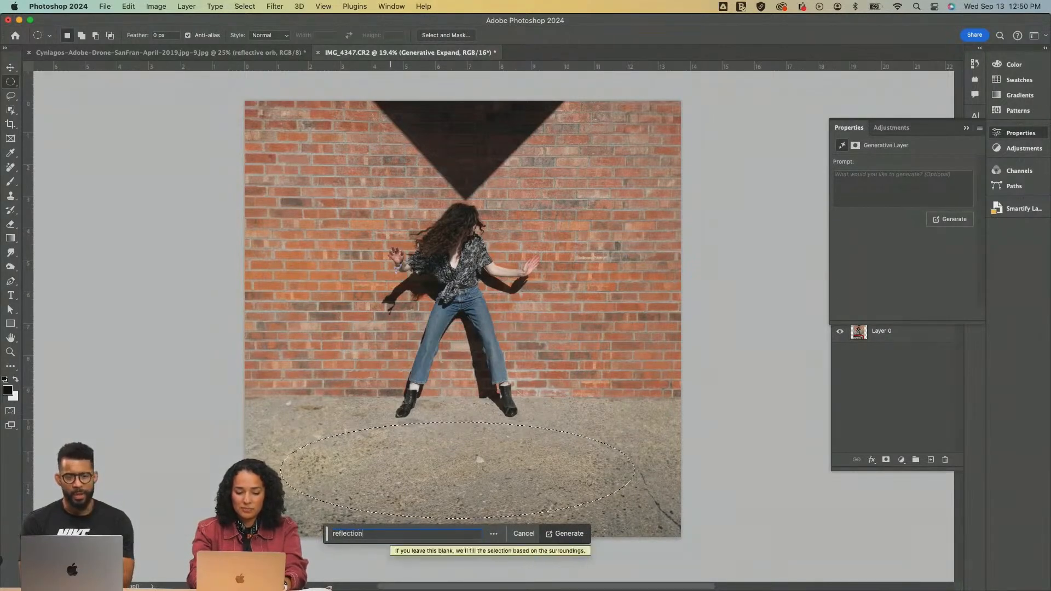
pyautogui.click(567, 536)
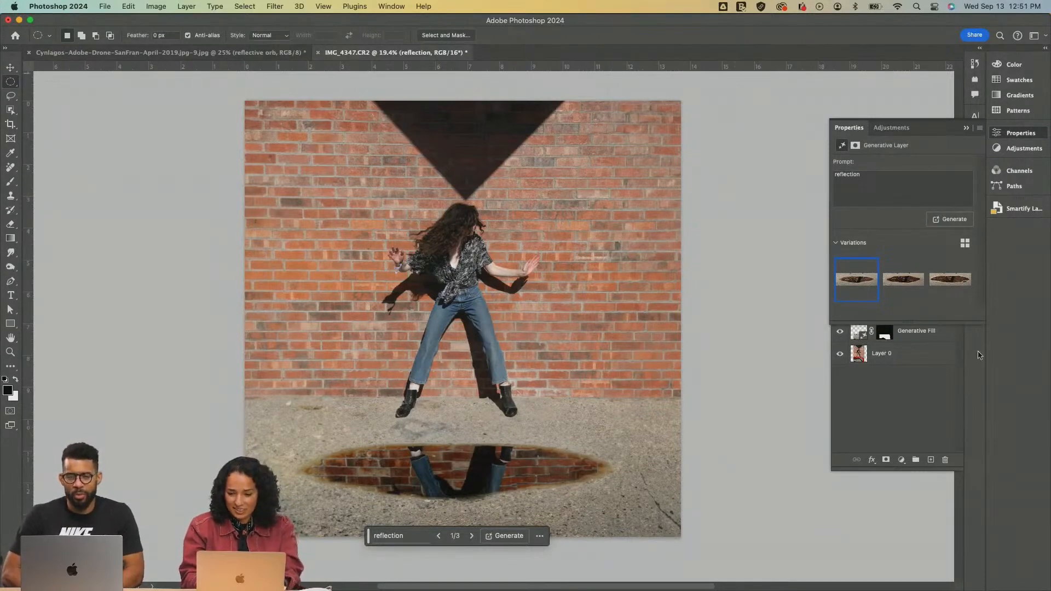
# Compare the three puddle reflection variations and choose the third one
pyautogui.click(903, 284)
pyautogui.click(950, 285)
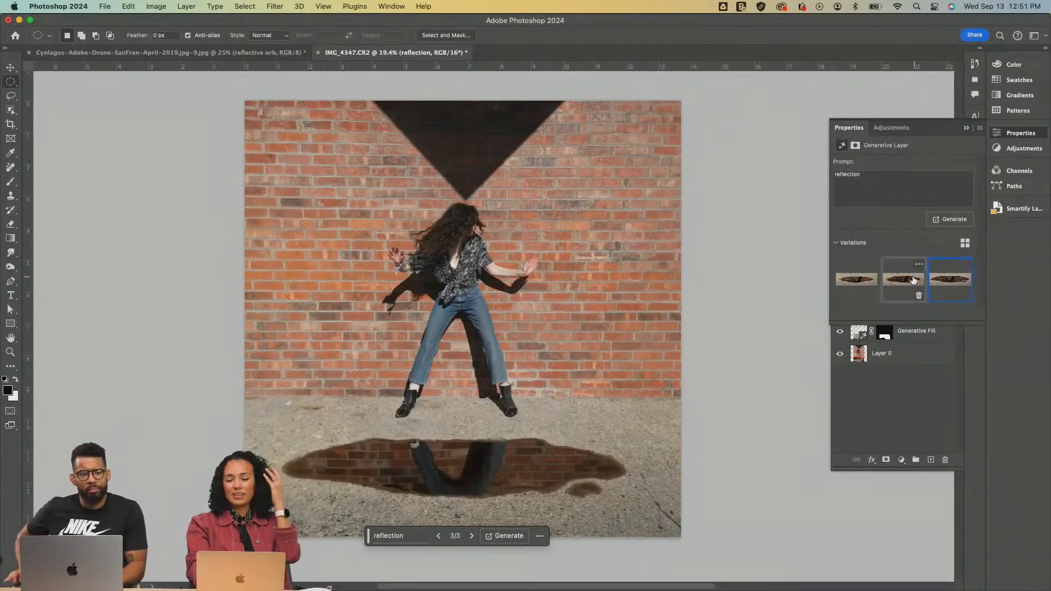
pyautogui.click(911, 282)
pyautogui.click(949, 285)
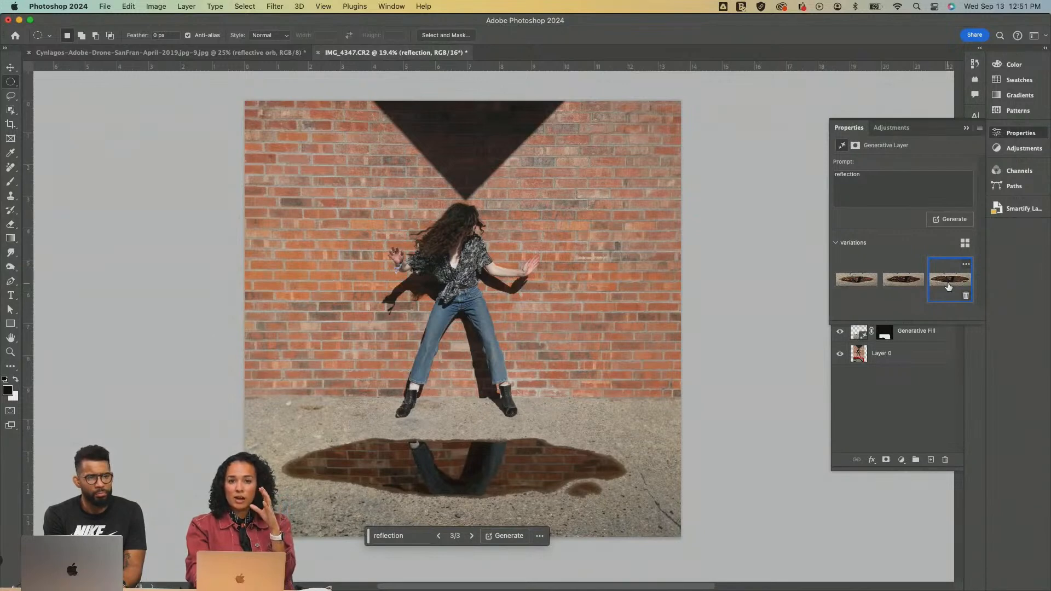
pyautogui.click(905, 280)
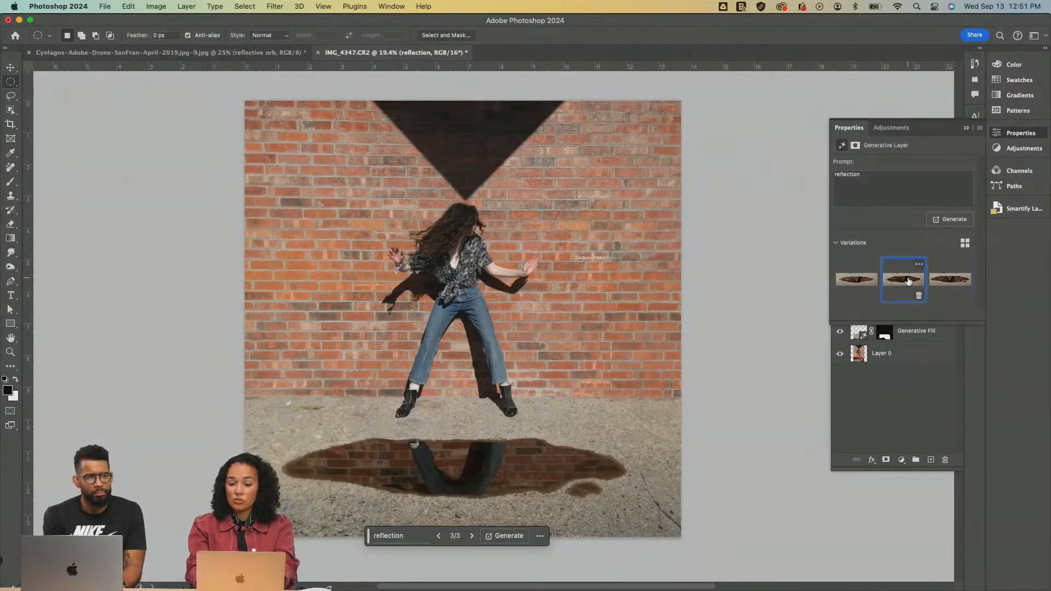
pyautogui.click(844, 281)
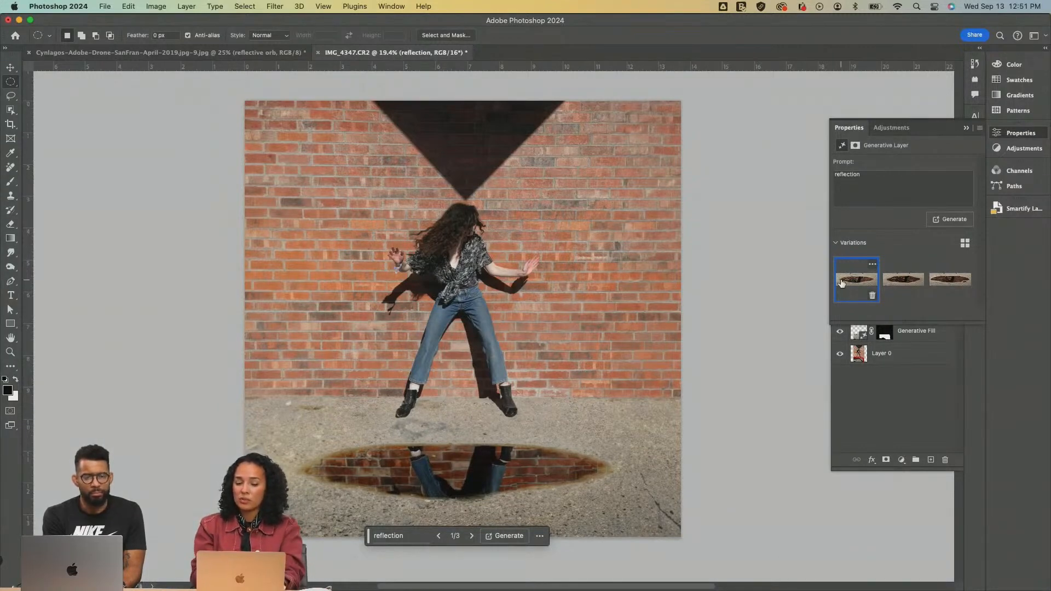
pyautogui.click(903, 282)
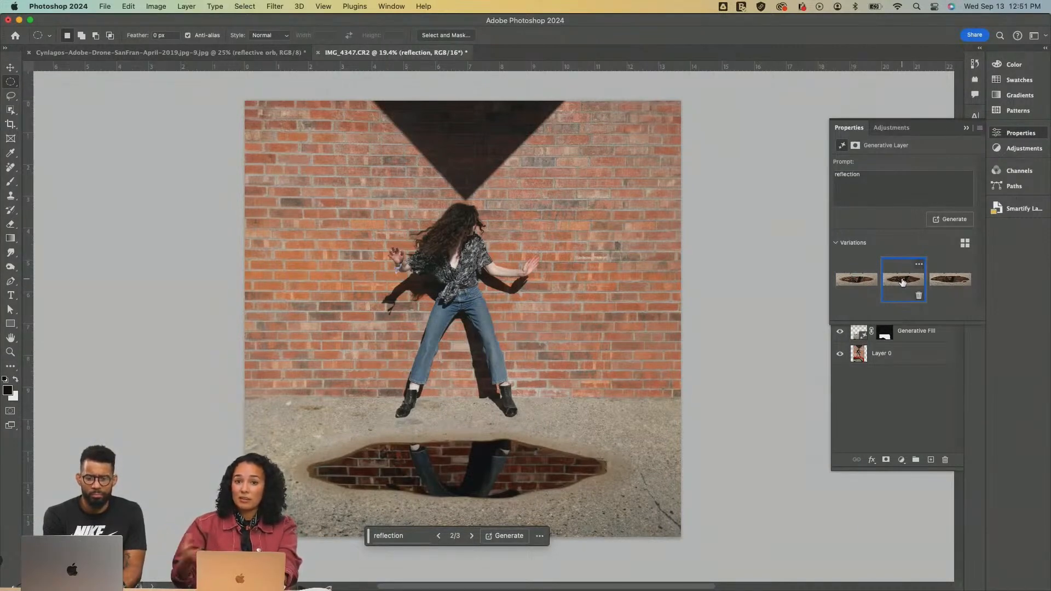
pyautogui.click(947, 282)
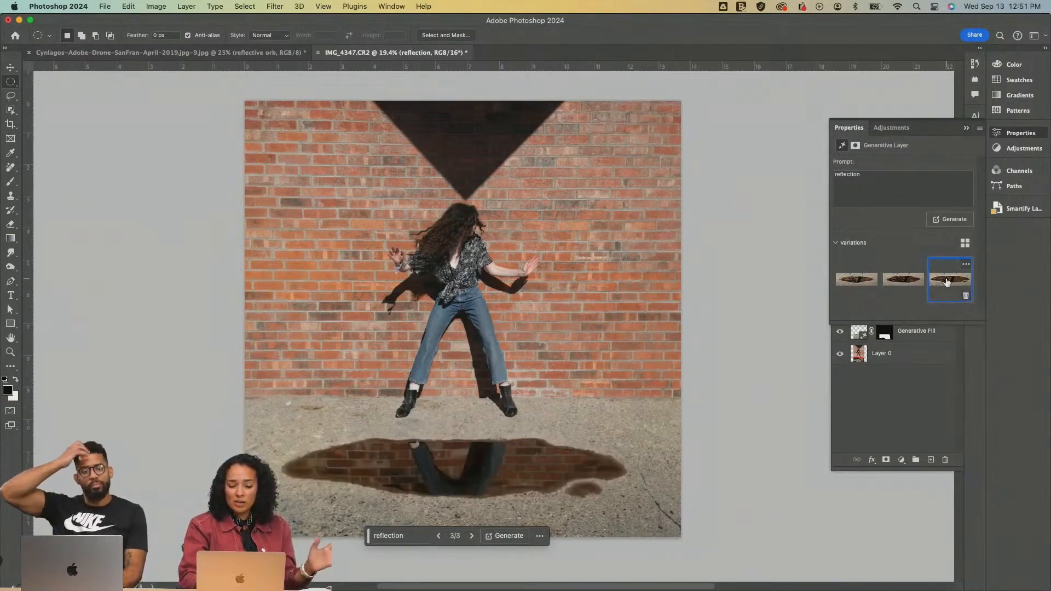
pyautogui.moveTo(637, 428); pyautogui.dragTo(288, 465)
pyautogui.press('super+z')
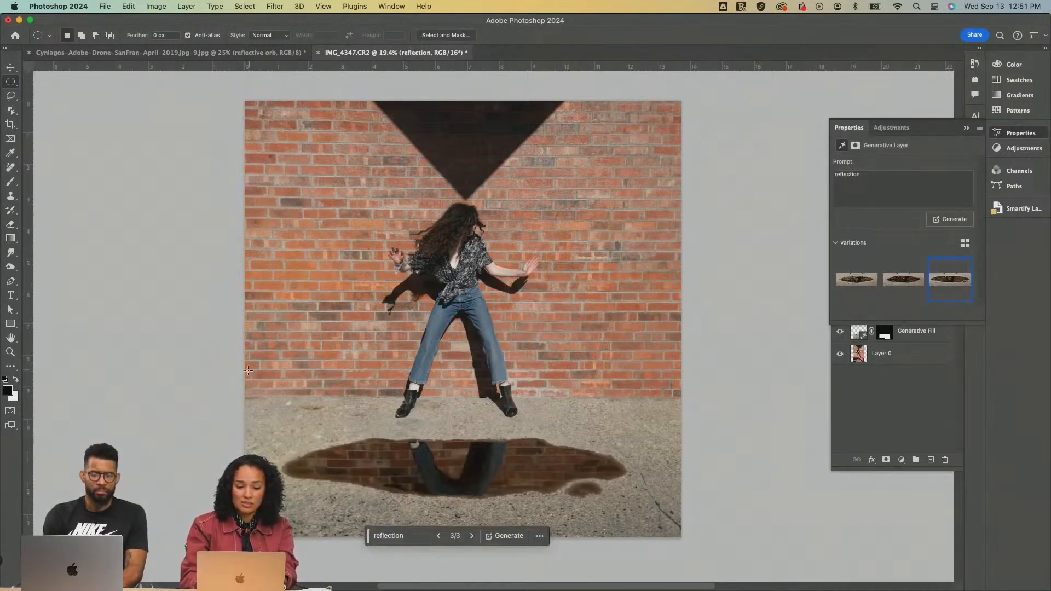
pyautogui.moveTo(240, 400); pyautogui.dragTo(433, 467)
pyautogui.press('super+z')
# Select the whole pavement with a rectangular marquee, from the base of the wall down, and generate a fill with the prompt "reflection"
pyautogui.hotkey('shift', 'm')
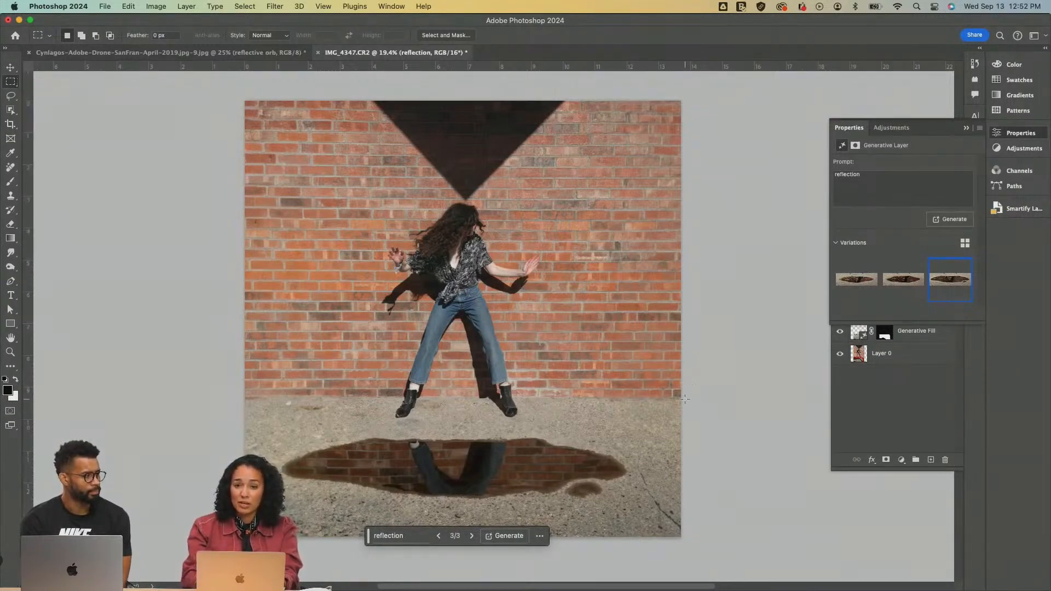
pyautogui.moveTo(693, 398); pyautogui.dragTo(245, 537)
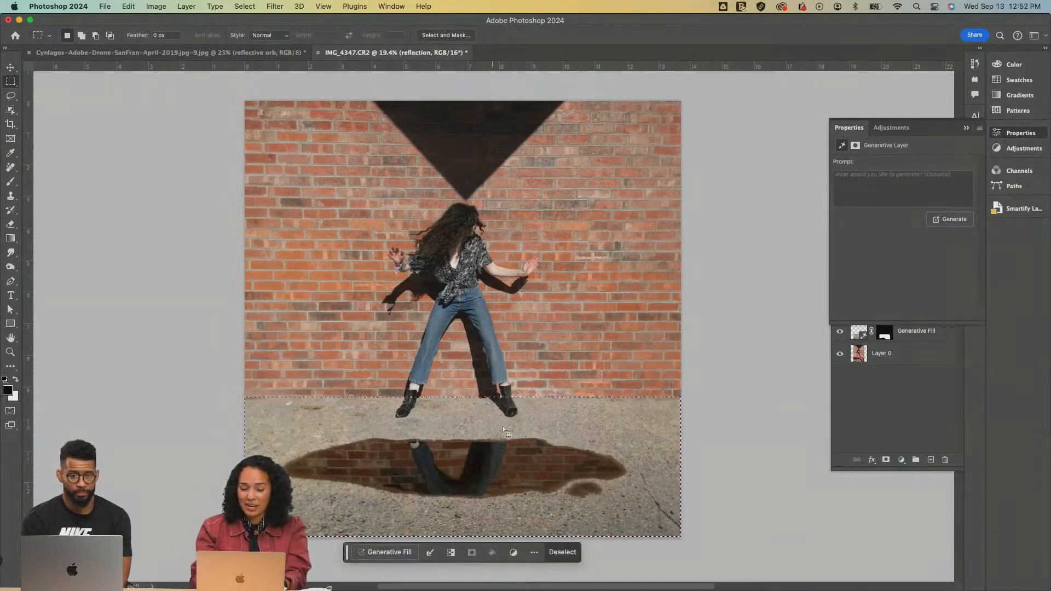
pyautogui.click(390, 552)
pyautogui.write('reflection')
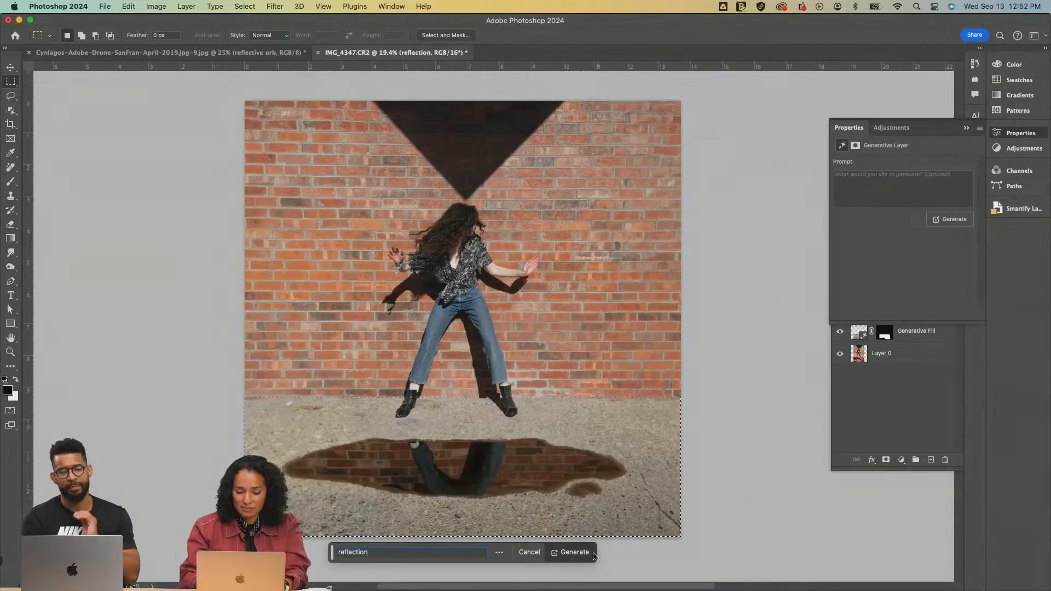
pyautogui.click(570, 553)
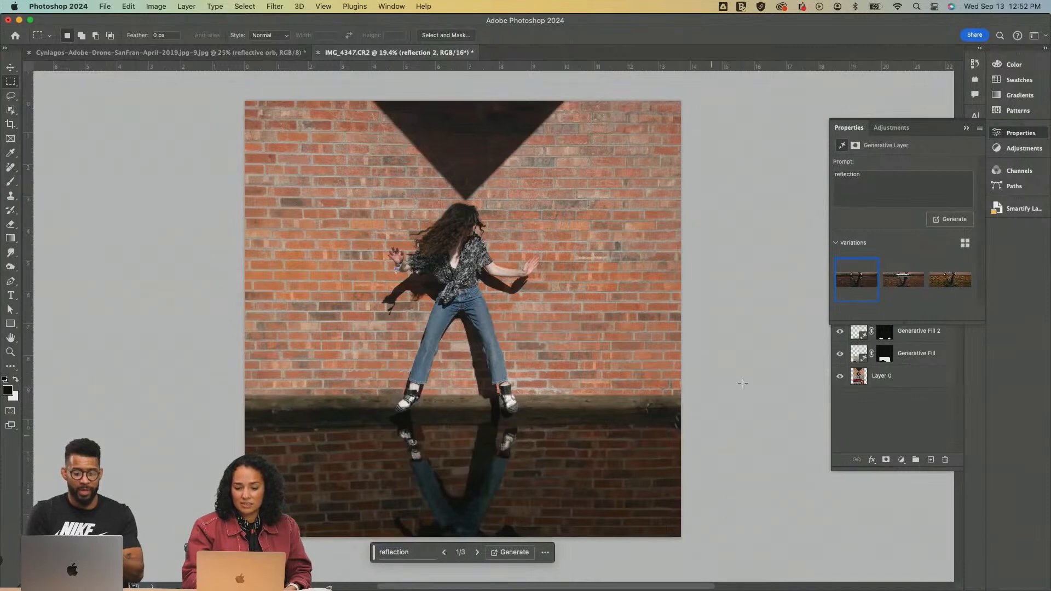
# Compare the three full-pavement reflection variations and generate another set with the same prompt
pyautogui.click(904, 281)
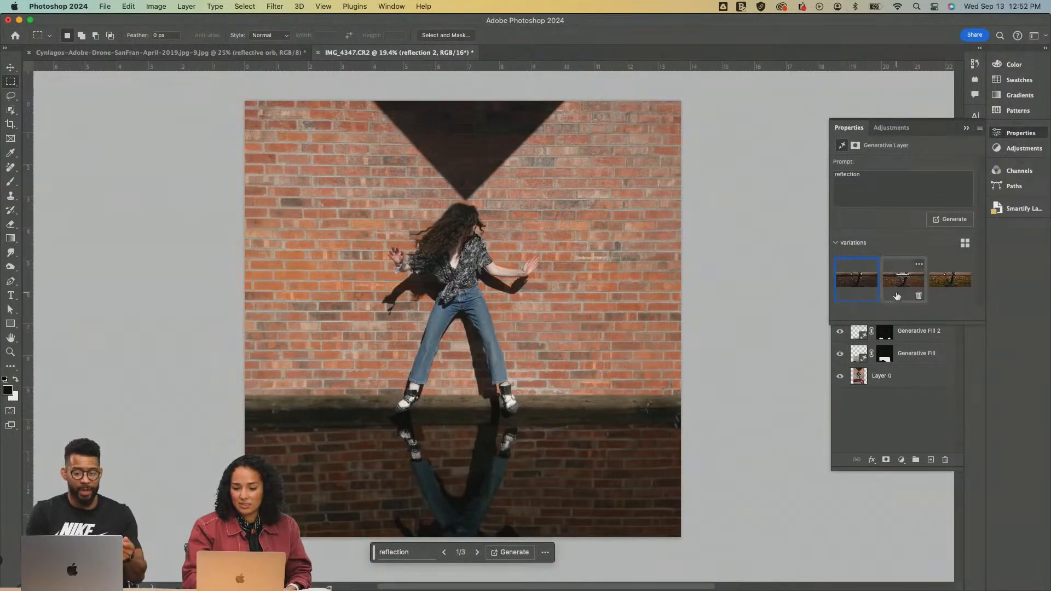
pyautogui.click(954, 281)
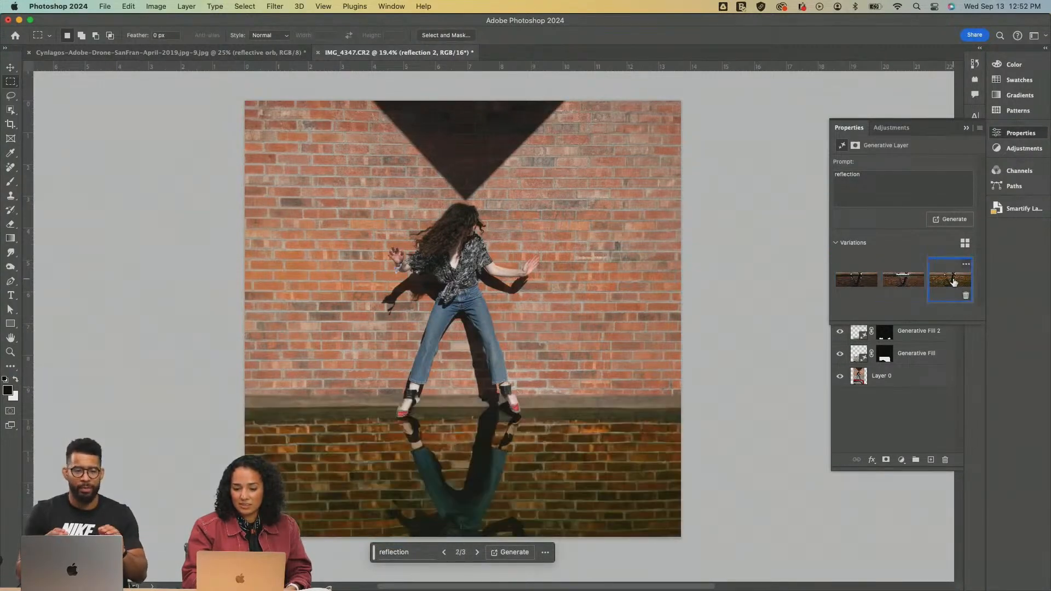
pyautogui.click(851, 283)
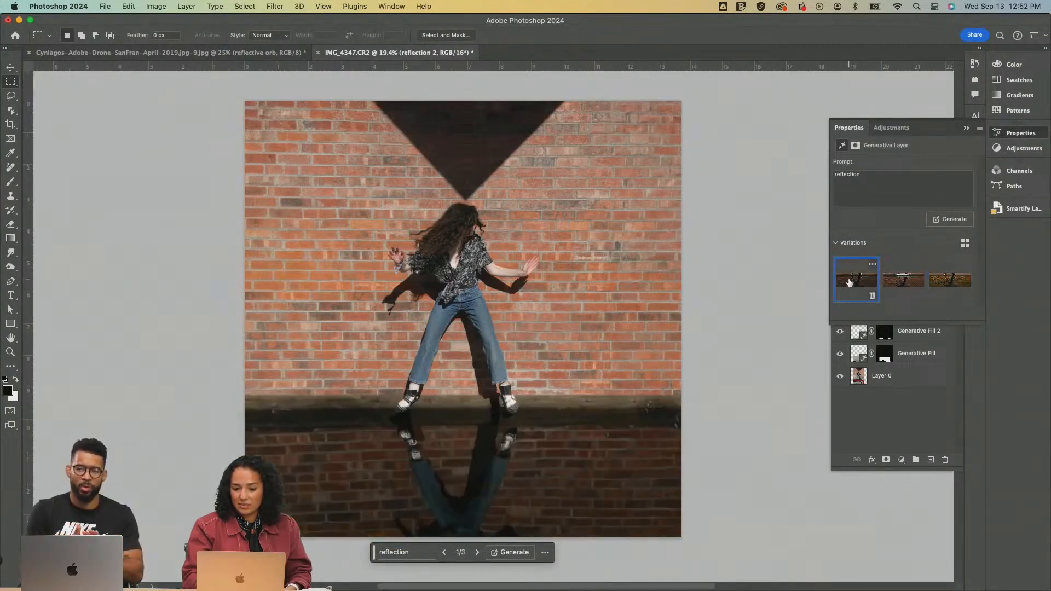
pyautogui.click(953, 220)
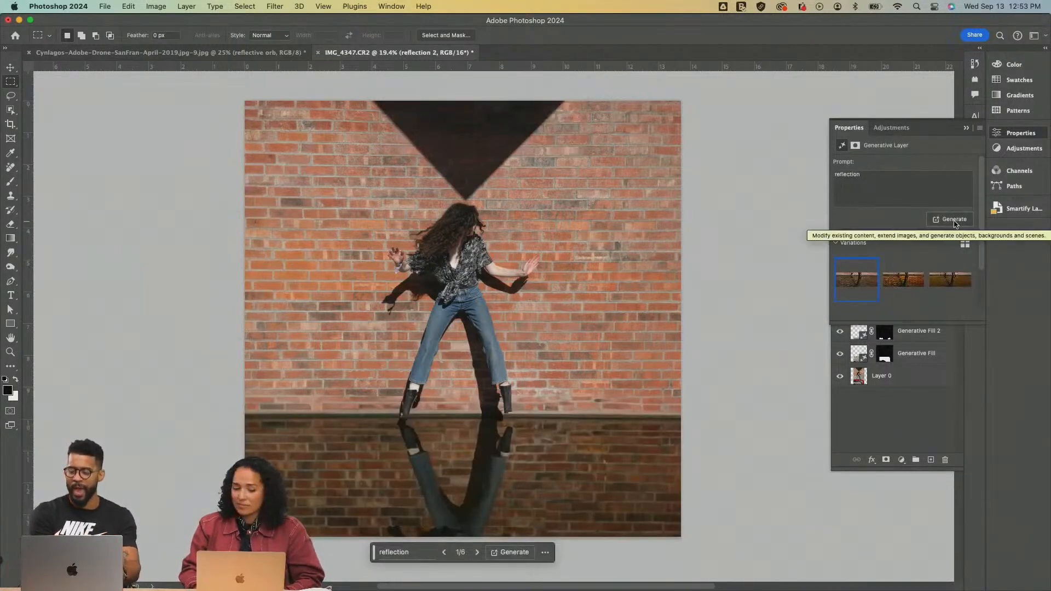
# Compare the newly generated full-pavement reflections and choose the first variation
pyautogui.click(898, 297)
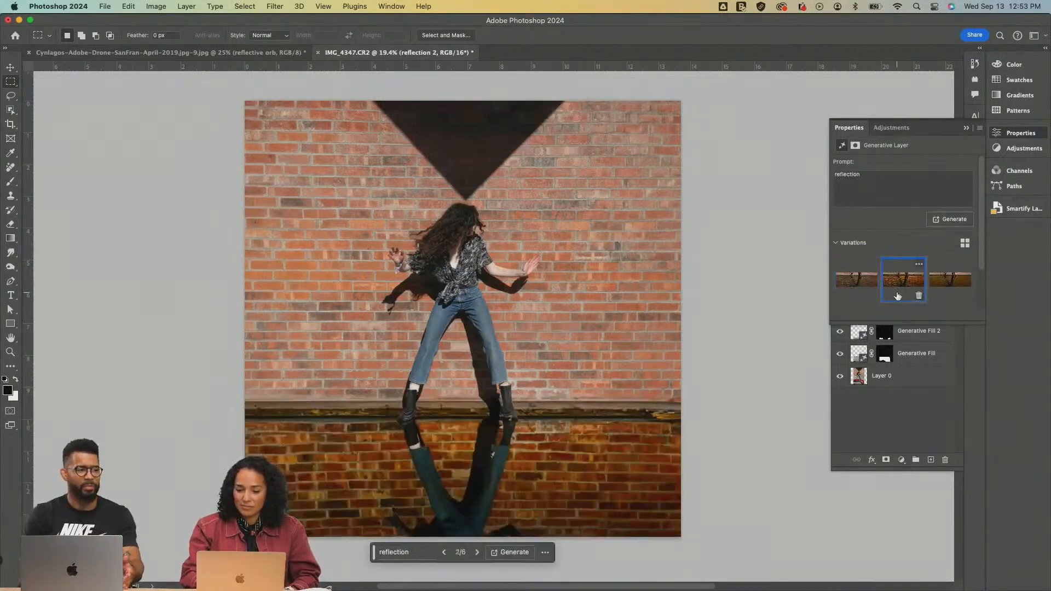
pyautogui.click(942, 284)
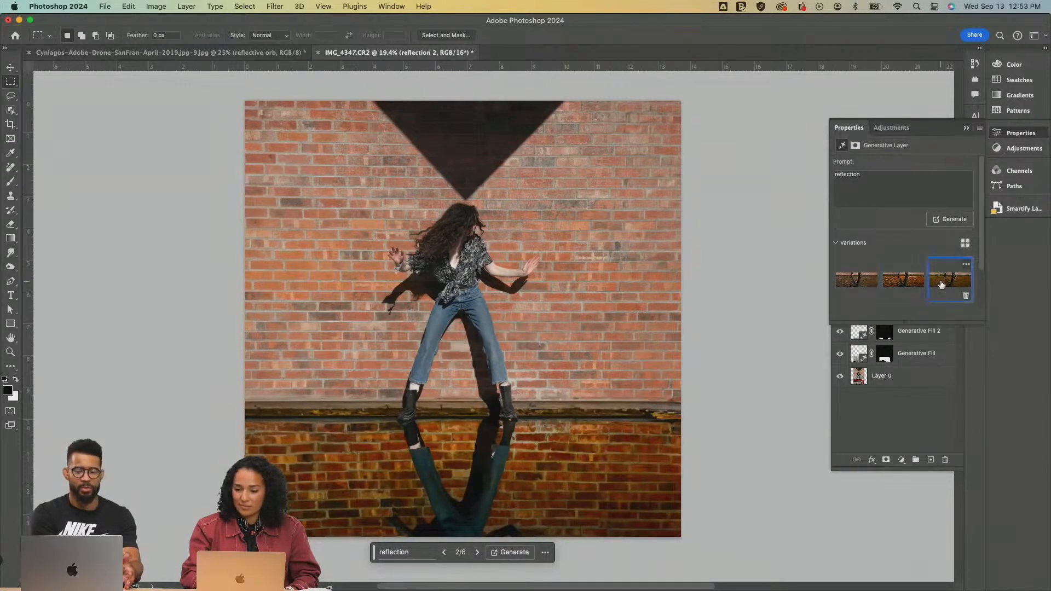
pyautogui.click(850, 281)
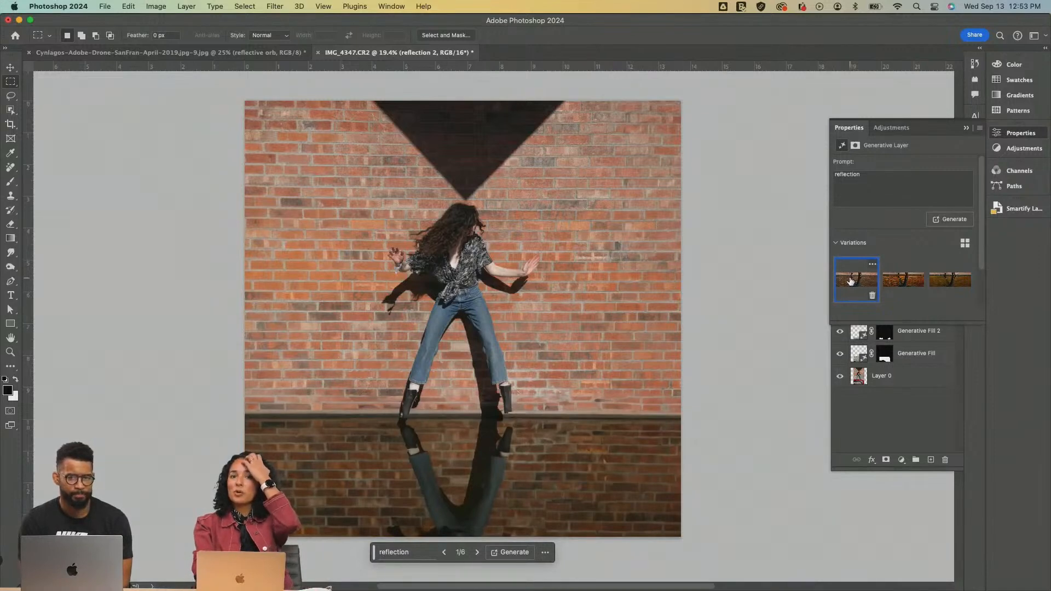
pyautogui.click(898, 288)
pyautogui.click(948, 288)
pyautogui.click(859, 285)
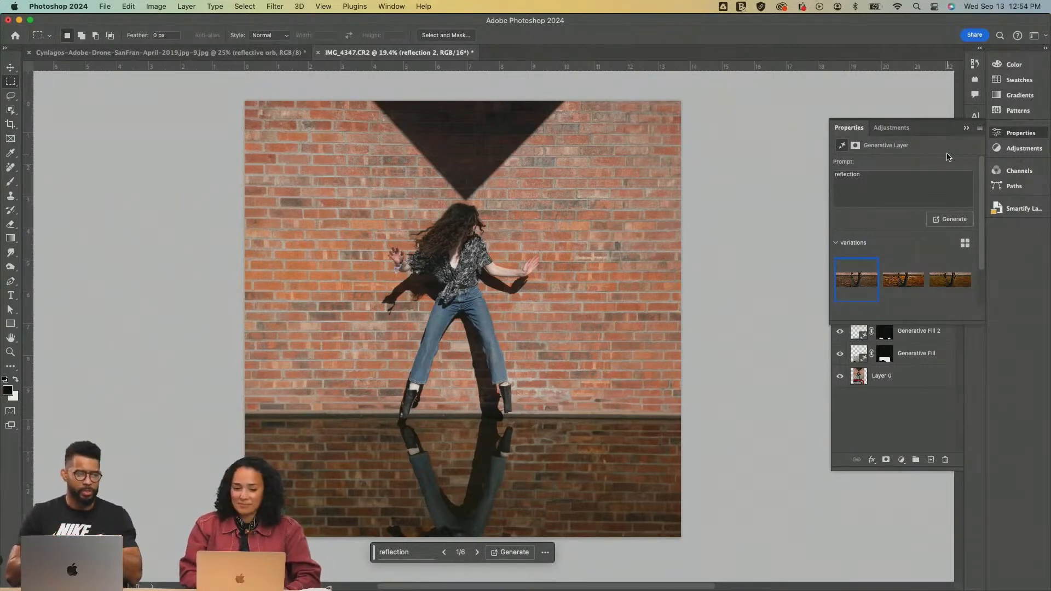
# Switch to Chrome, show the artist's portfolio website in full screen, and look through its homepage down to the Mobile Filmmaking class
pyautogui.press('super+Tab')
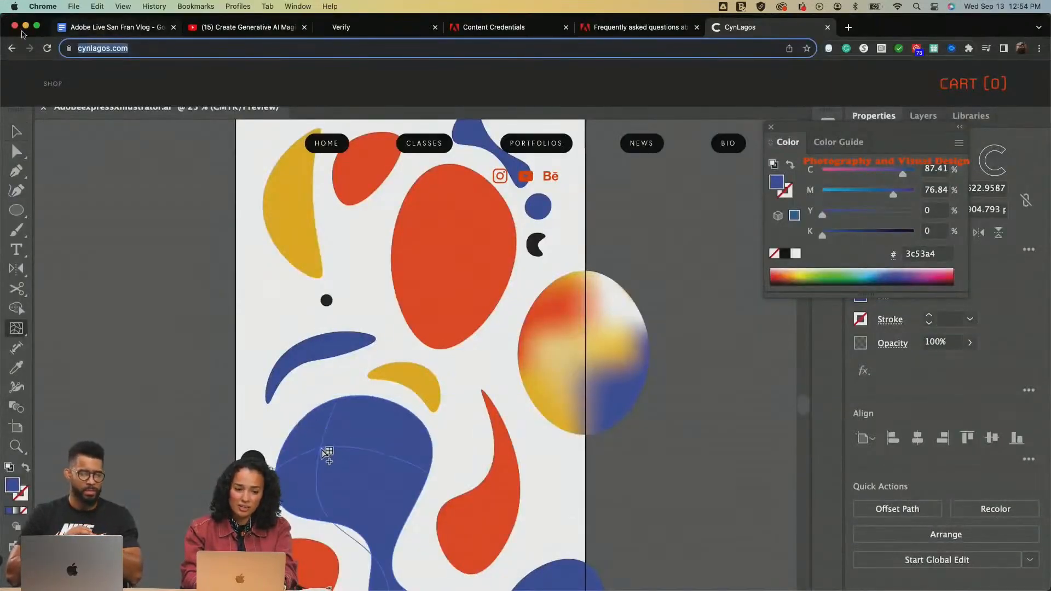
pyautogui.click(37, 26)
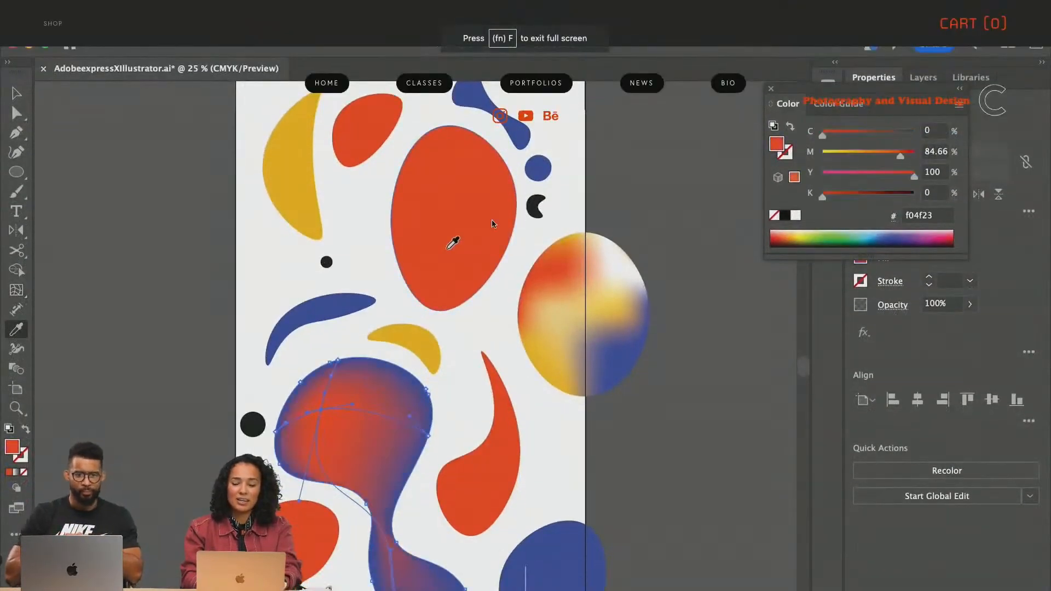
pyautogui.scroll(-10, 492, 224)
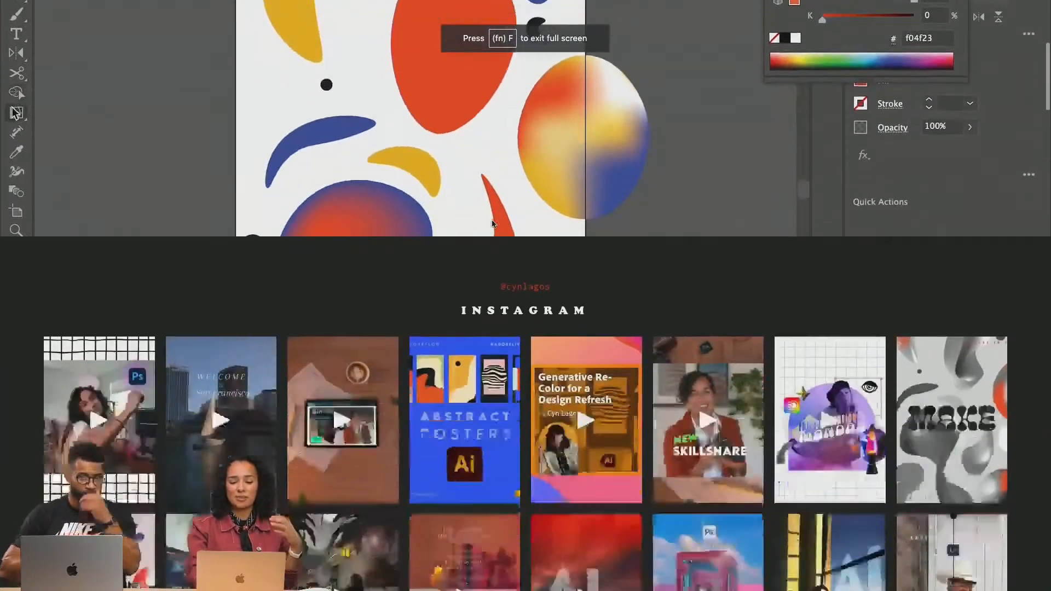
pyautogui.scroll(-5, 492, 220)
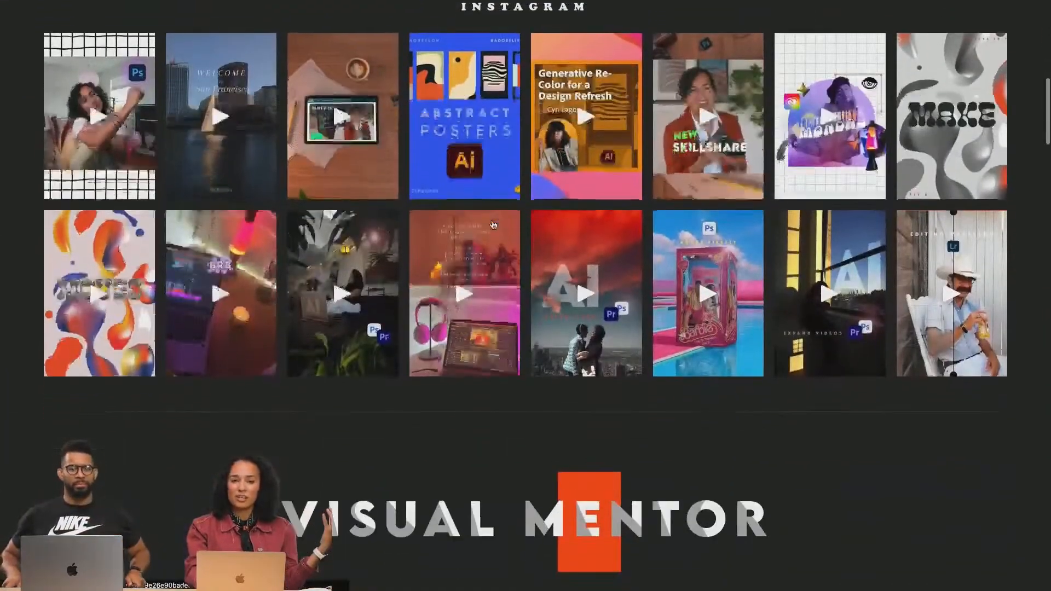
pyautogui.scroll(-15, 492, 223)
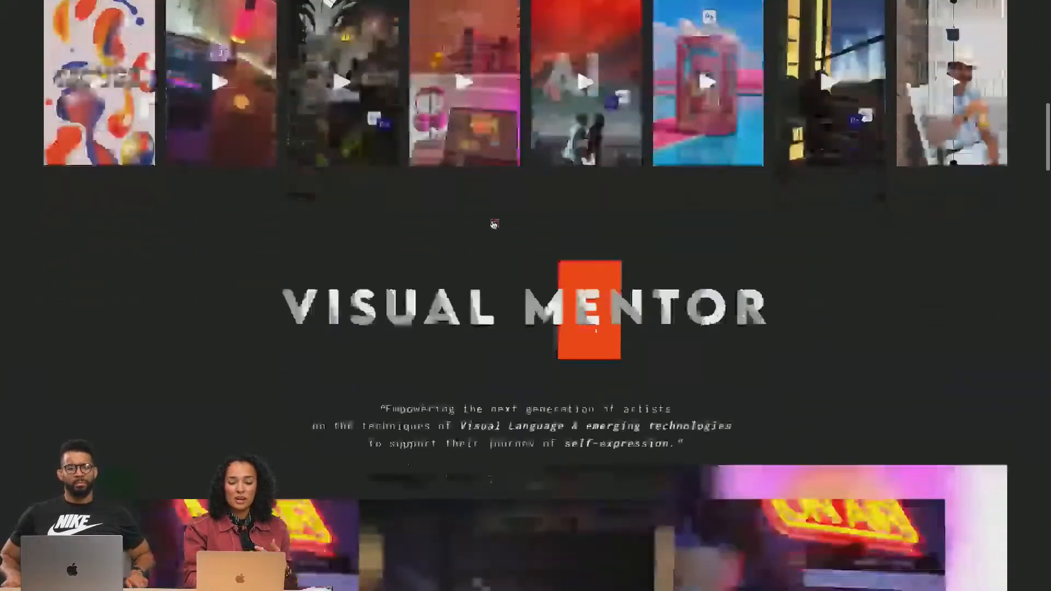
pyautogui.scroll(-1, 492, 223)
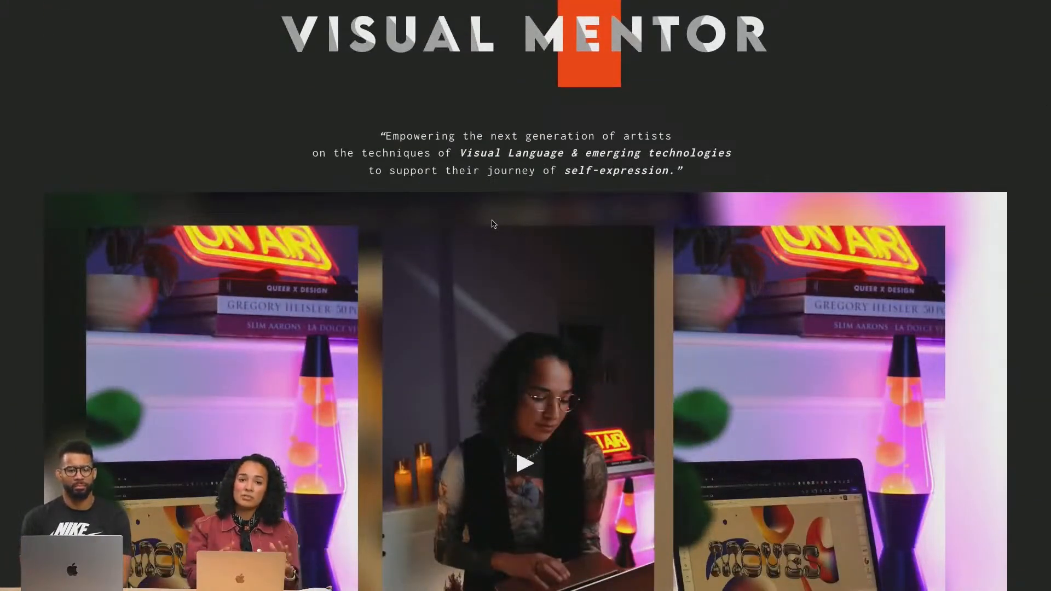
pyautogui.scroll(-4, 492, 223)
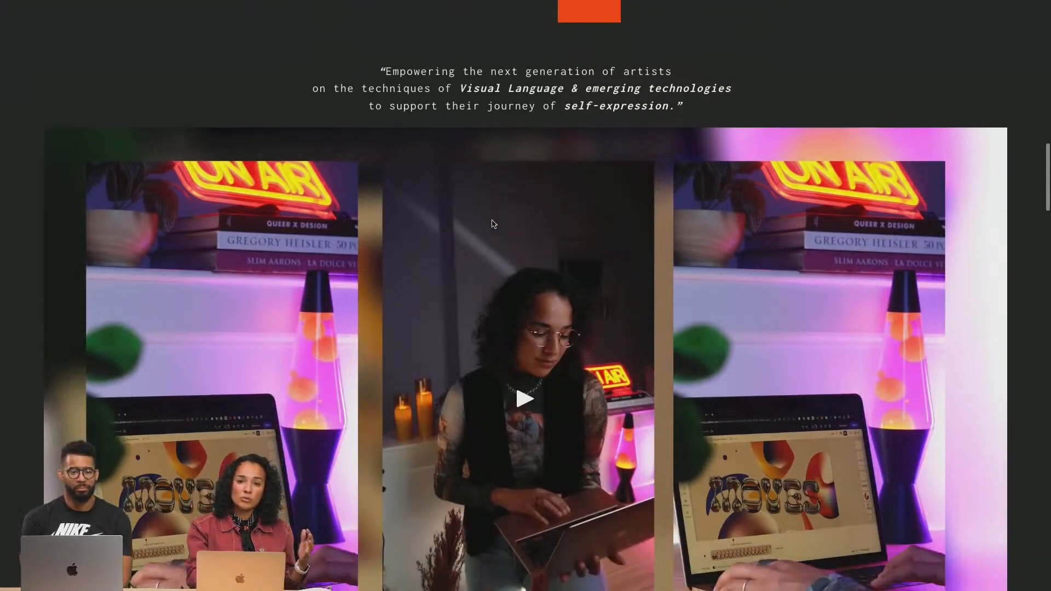
pyautogui.scroll(-3, 492, 224)
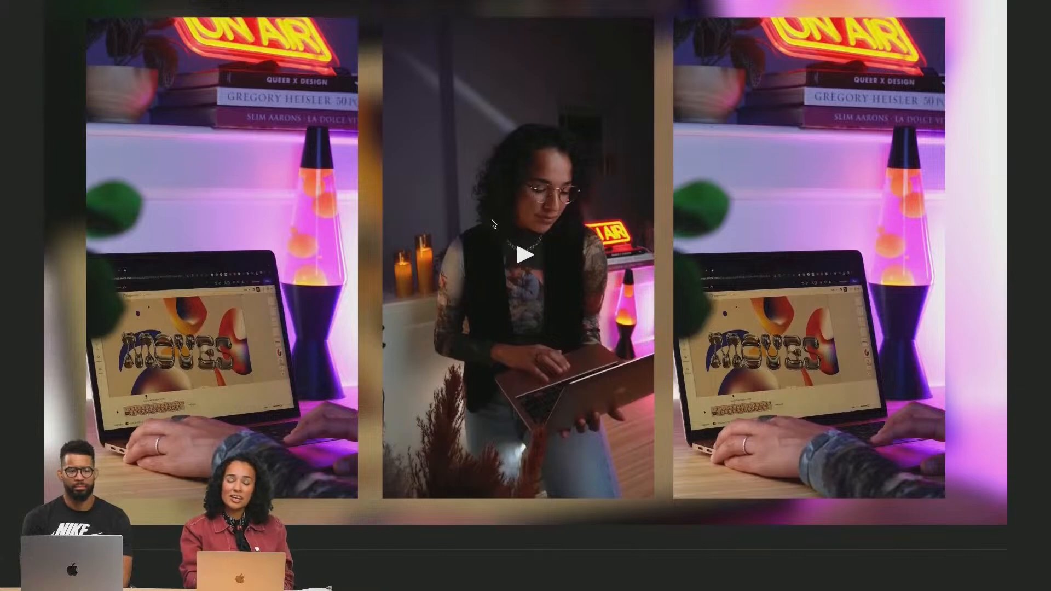
pyautogui.scroll(-4, 492, 223)
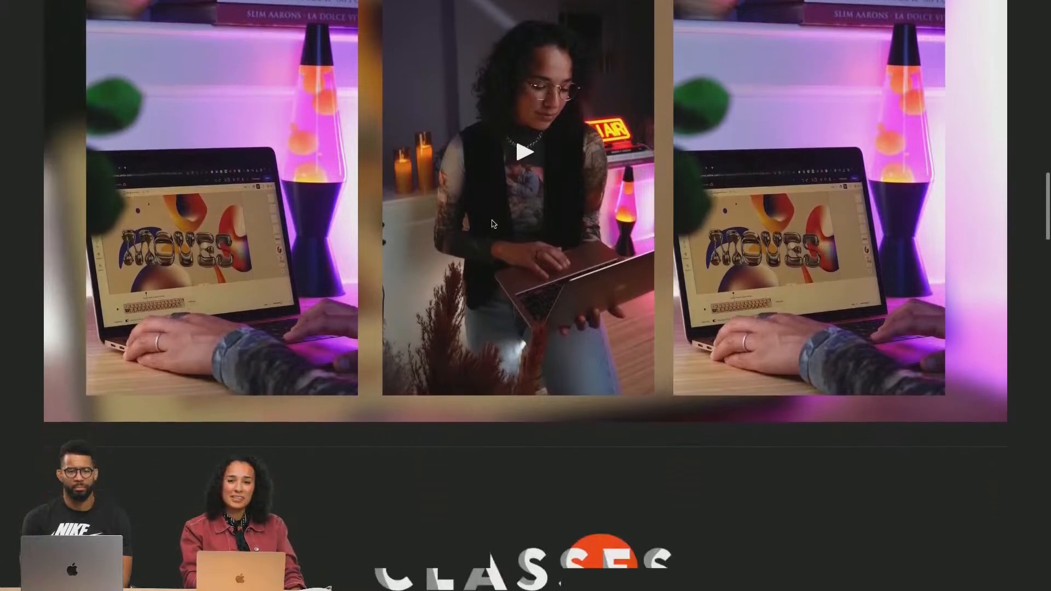
pyautogui.scroll(-10, 492, 224)
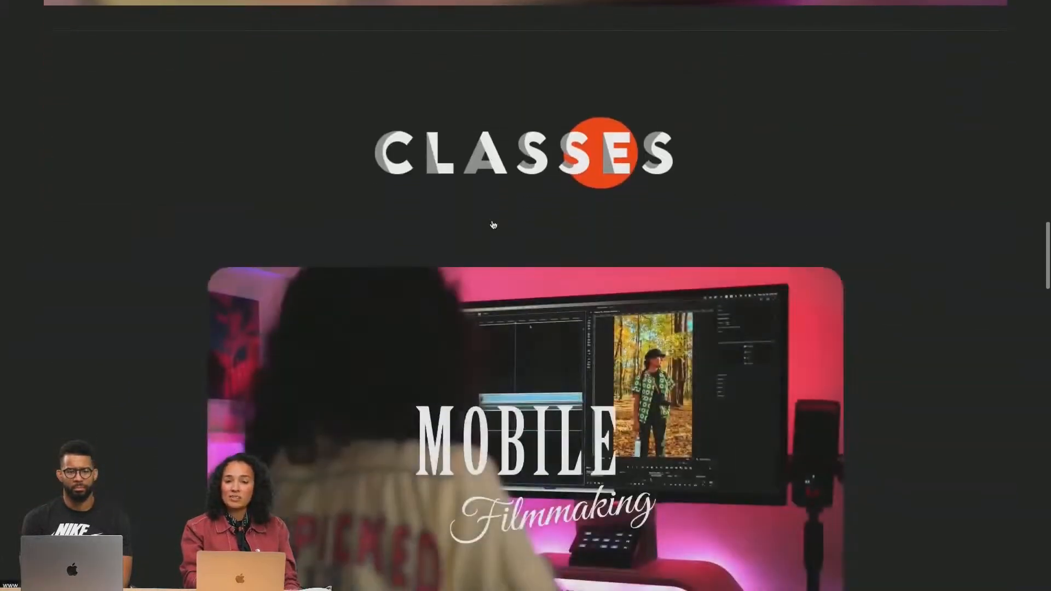
pyautogui.scroll(-2, 493, 224)
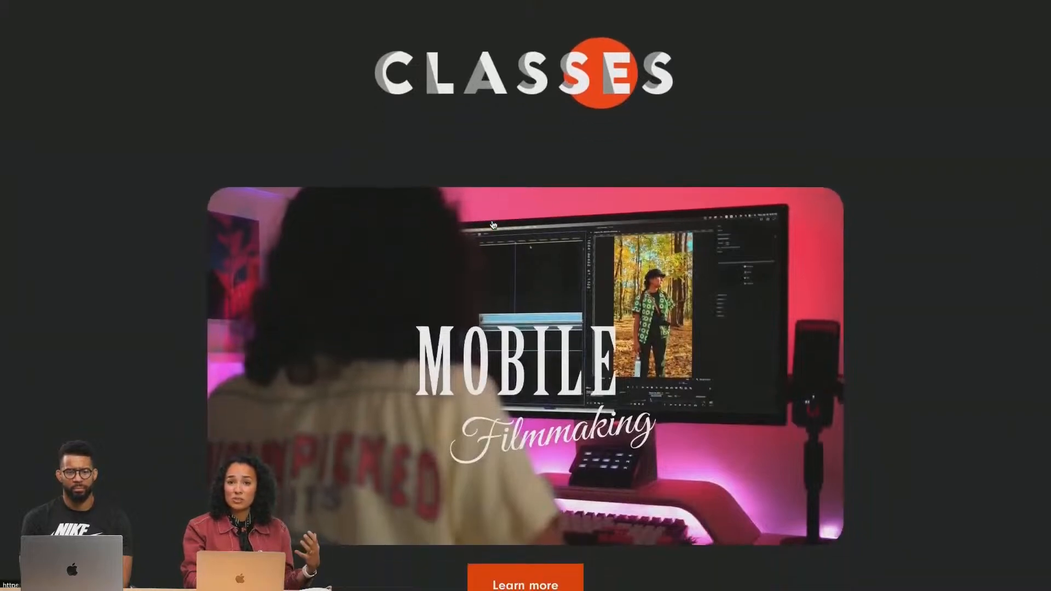
pyautogui.scroll(-2, 493, 225)
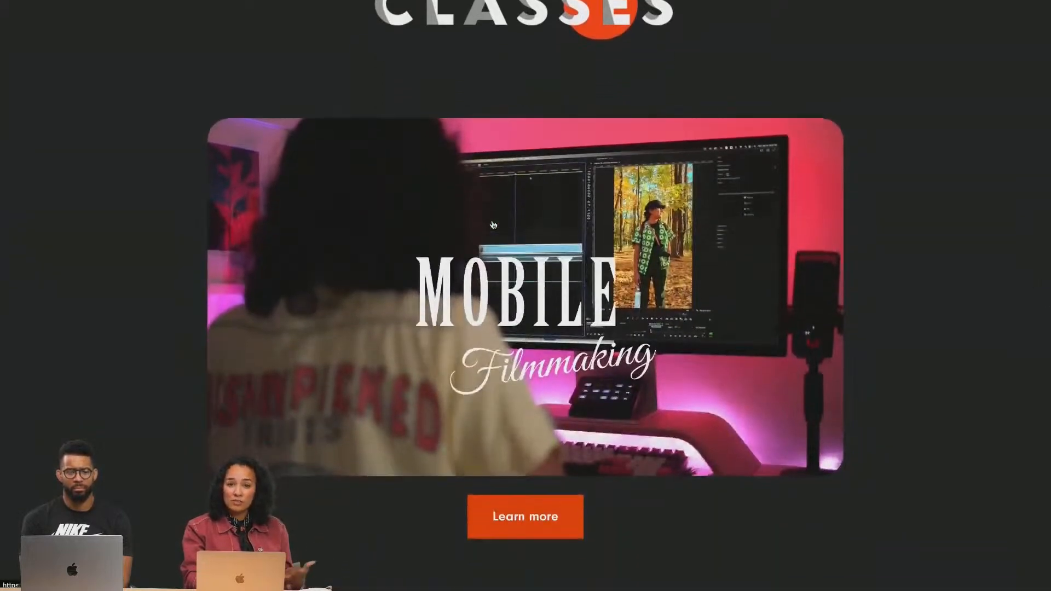
pyautogui.scroll(-1, 493, 224)
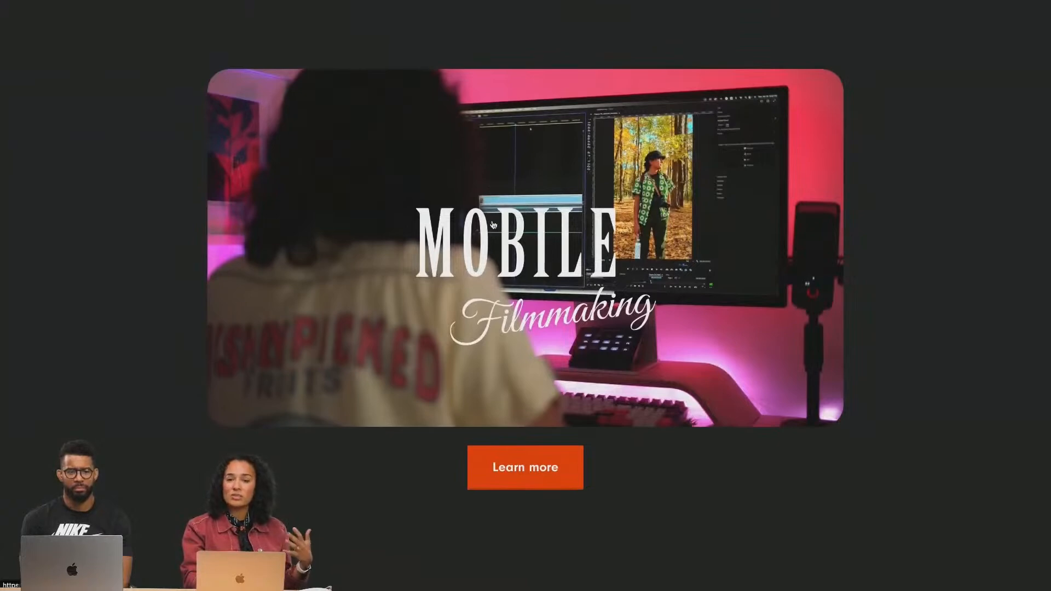